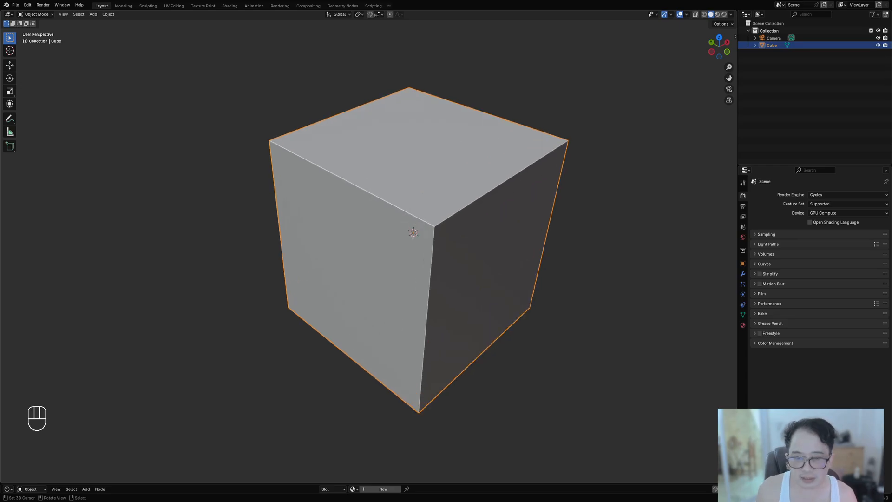
Delete the default cube and add a mesh cylinder at the world origin in its place.
key("x")
left_click(439, 194)
key("shift+a")
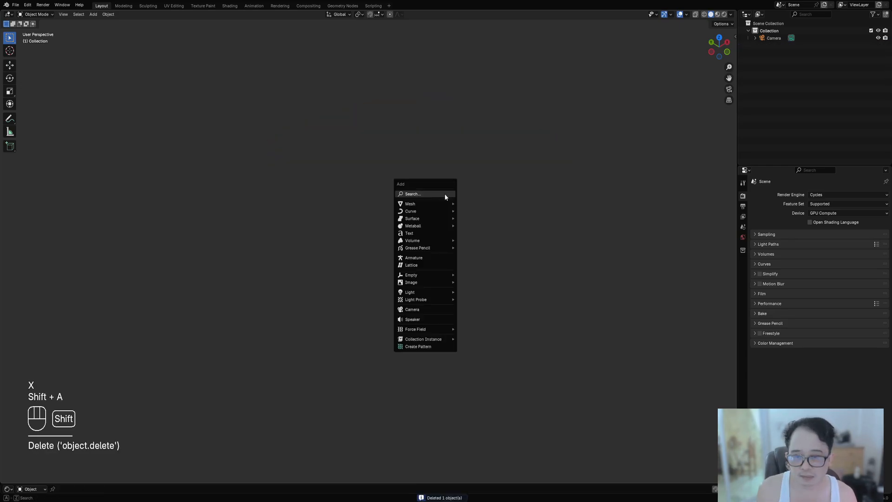
mouse_move(447, 202)
left_click(492, 268)
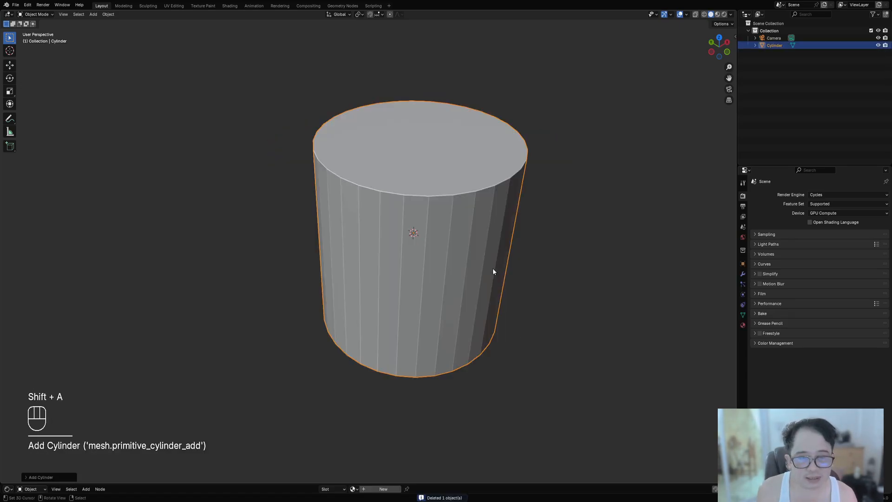
Set the view to front orthographic and enter Edit Mode on the cylinder.
scroll(492, 271, "down", 5)
middle_click_drag(496, 245, 450, 217)
scroll(379, 233, "up", 4)
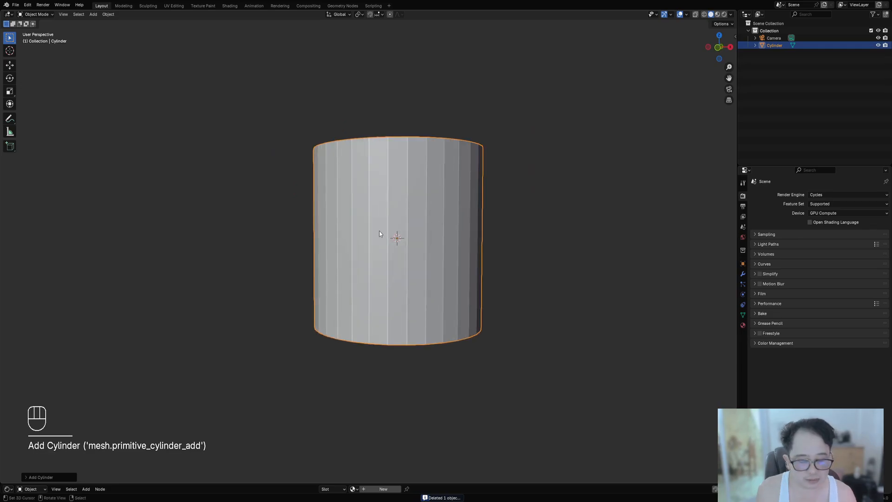
key("KP_1")
key("Tab")
key("r")
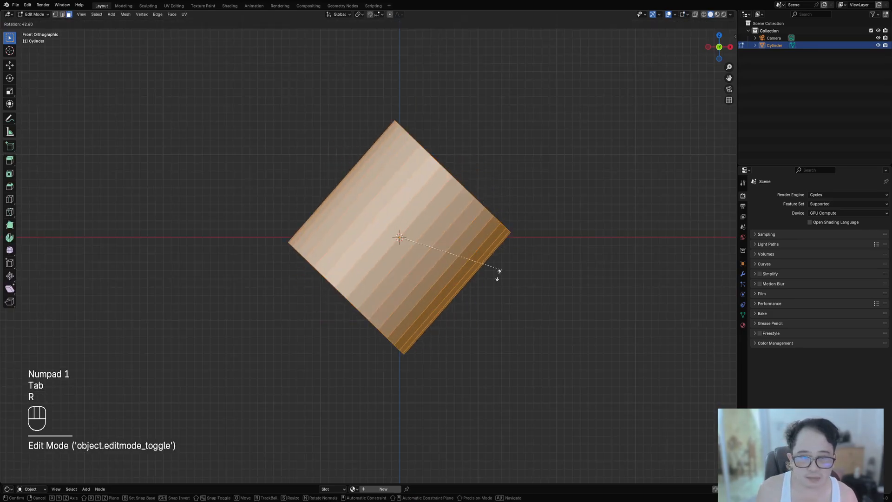
left_click(503, 280, "ctrl")
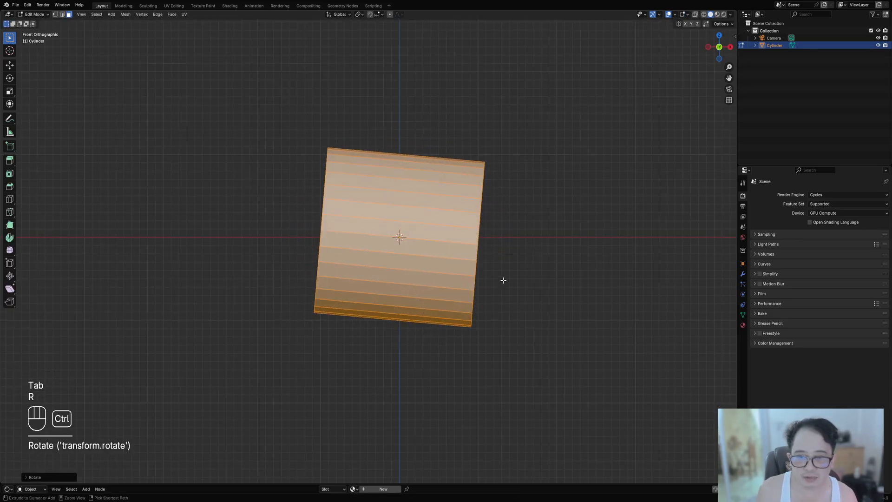
key("ctrl+z")
Rotate the cylinder mesh 90 degrees in the front view and scale it down along X into a thin disc.
key("r")
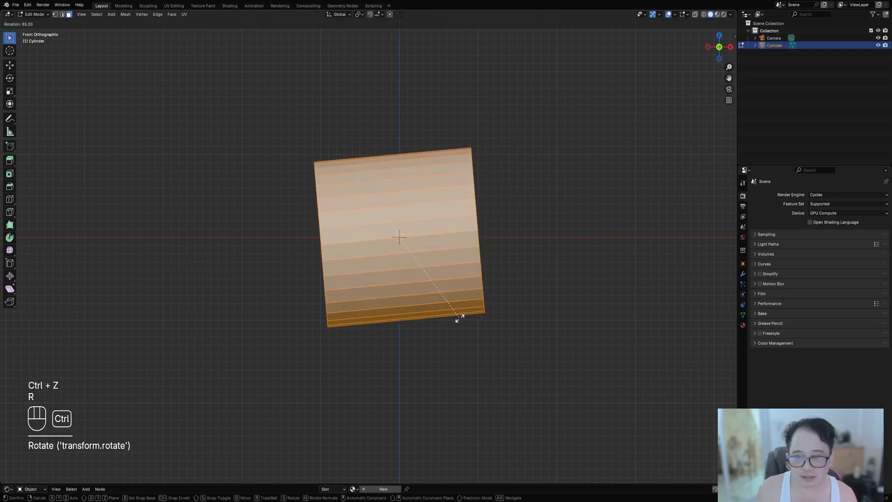
left_click(442, 308)
key("s")
left_click(432, 228)
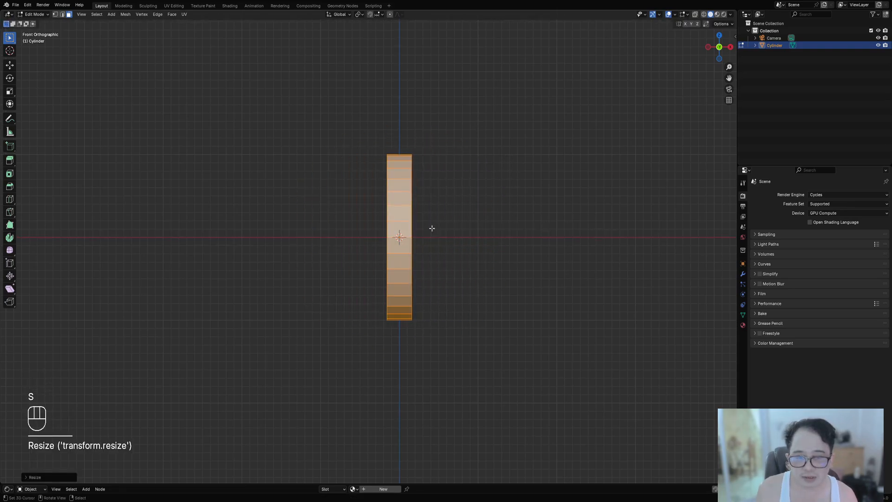
key("s")
left_click(464, 197)
Select the two round cap faces of the disc and delete them, leaving only the outer band.
middle_click_drag(464, 197, 440, 215)
key("3")
right_click(440, 215)
middle_click_drag(531, 214, 402, 221)
right_click(376, 215, "shift")
scroll(402, 222, "up", 5)
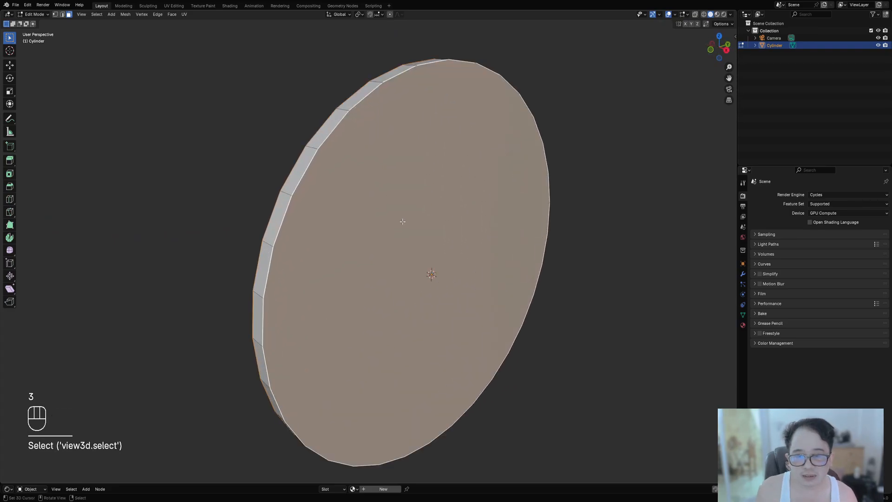
scroll(364, 207, "down", 4)
key("x")
left_click(365, 205)
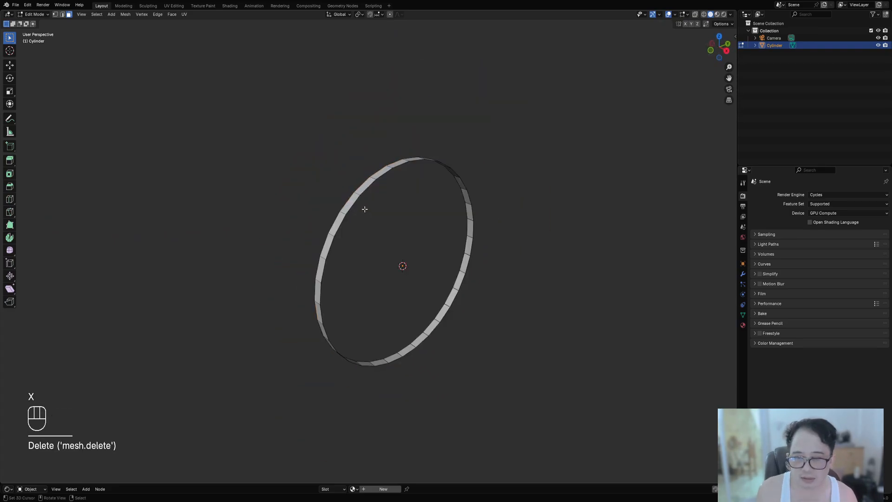
Select the edge loops of the band and subdivide the ring twice.
key("2")
left_click(366, 192, "alt+shift")
scroll(442, 194, "up", 2)
key("w")
key("w")
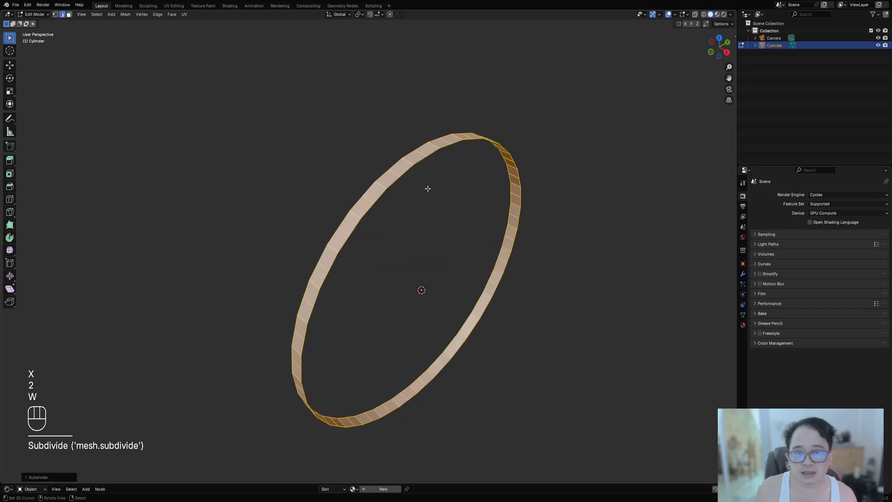
Dissolve the lengthwise edge loop running around the middle of the ring's band.
key("alt+a")
key("2")
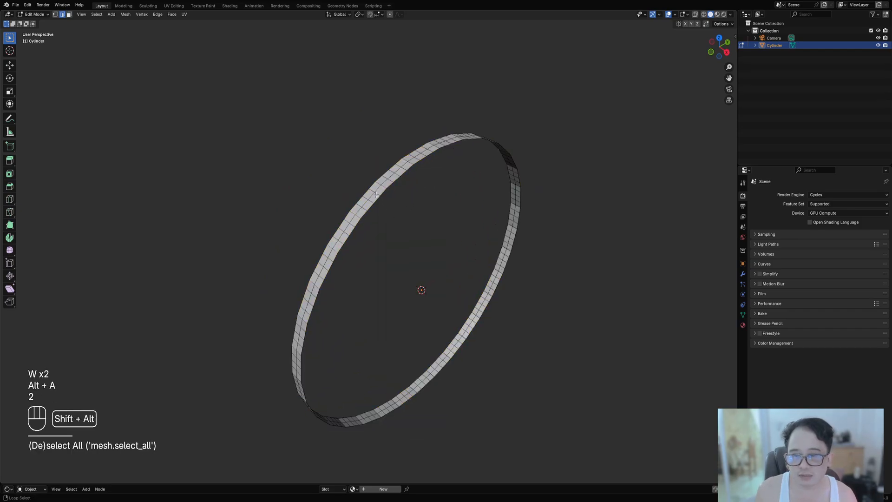
left_click(373, 193, "alt")
key("ctrl+x")
Select the ring's boundary edge loops and round them with the LoopTools Circle operation.
left_click(371, 199, "alt+shift")
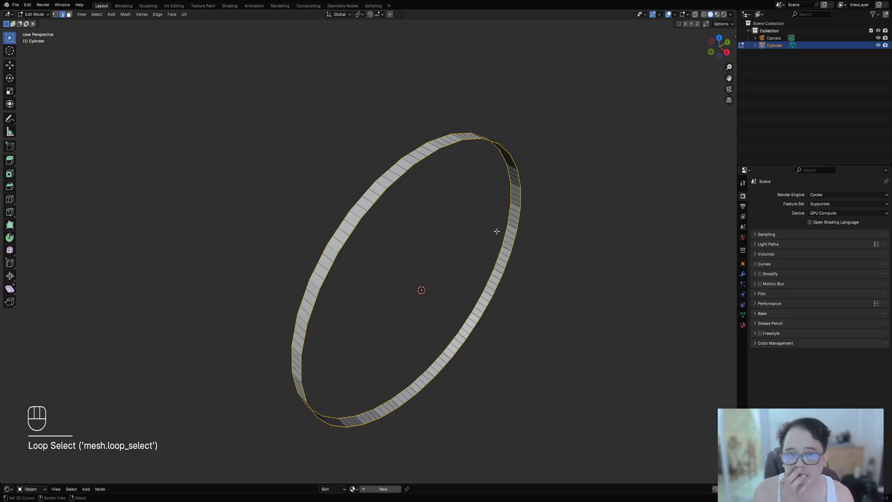
middle_click_drag(496, 230, 482, 188)
key("w")
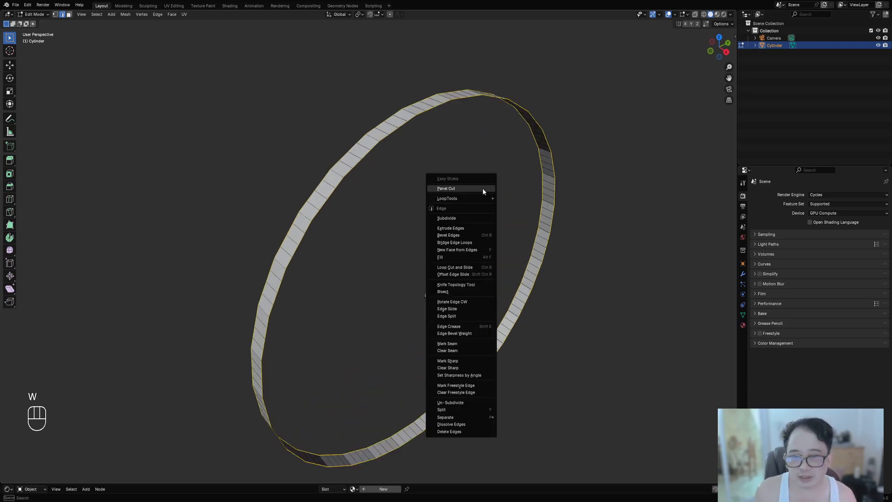
mouse_move(481, 200)
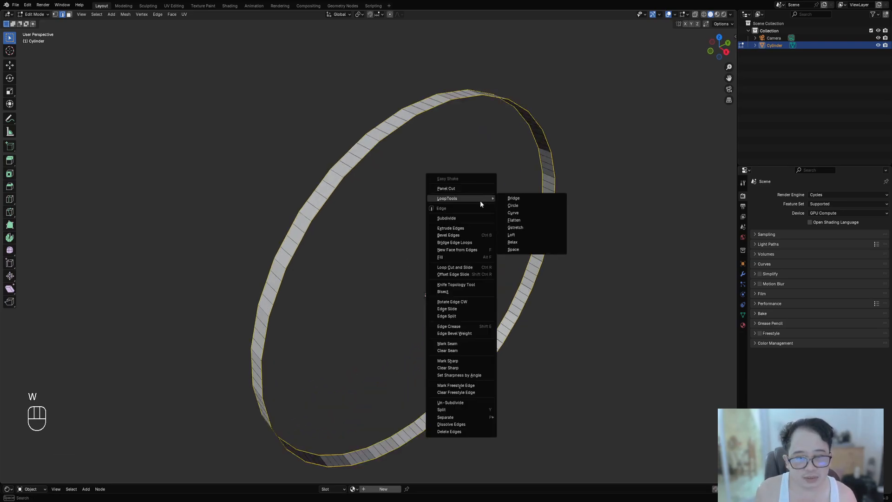
left_click(516, 206)
Solidify the entire ring mesh and fine-tune the thickness of its wall.
middle_click_drag(340, 259, 494, 214)
key("a")
key("ctrl+f")
left_click(501, 241)
scroll(506, 237, "up", 3)
key("F9")
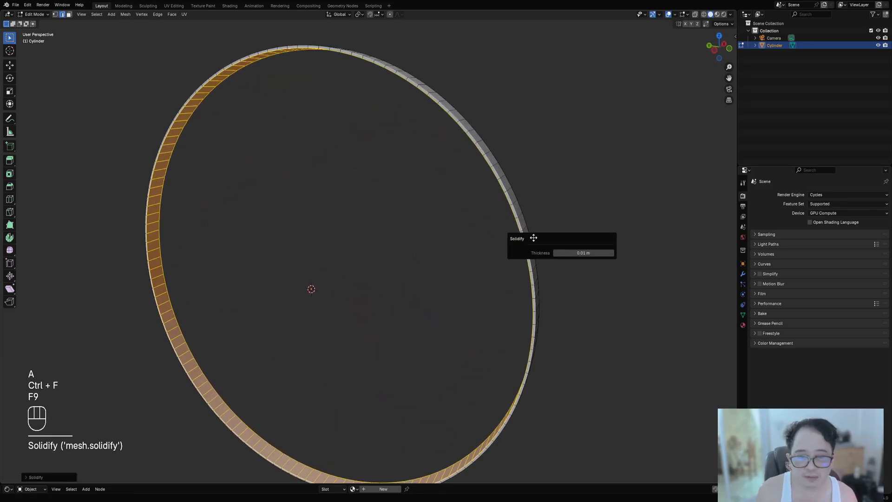
mouse_move(580, 252)
left_mouse_down("shift")
mouse_move(604, 251)
mouse_move(579, 252)
left_mouse_up("shift")
Add one centred loop cut around the ring's outer wall and another around its inner wall.
middle_click_drag(650, 218, 608, 210)
key("alt+a")
key("ctrl+r")
left_click(527, 223)
right_click(527, 223)
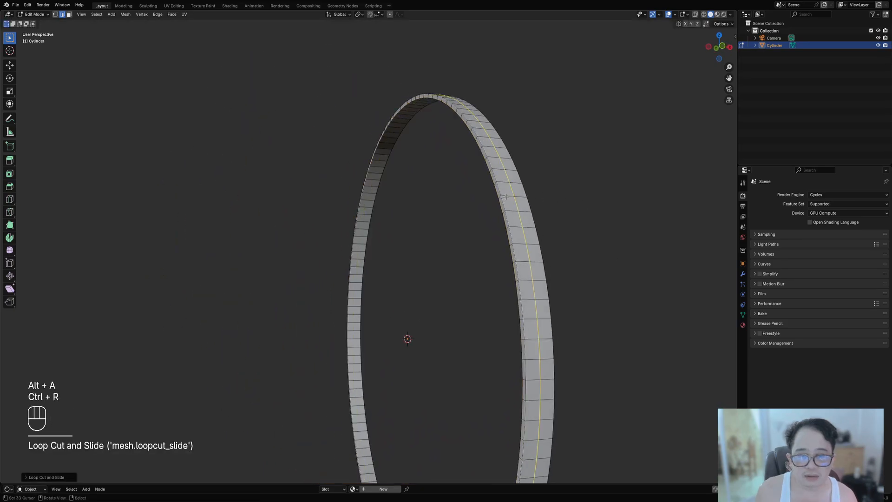
middle_click_drag(288, 302, 416, 260)
key("ctrl+r")
left_click(321, 223)
right_click(321, 223)
Return to Object Mode and apply Auto Mirror to the ring across the X, Y and Z axes.
scroll(357, 218, "down", 4)
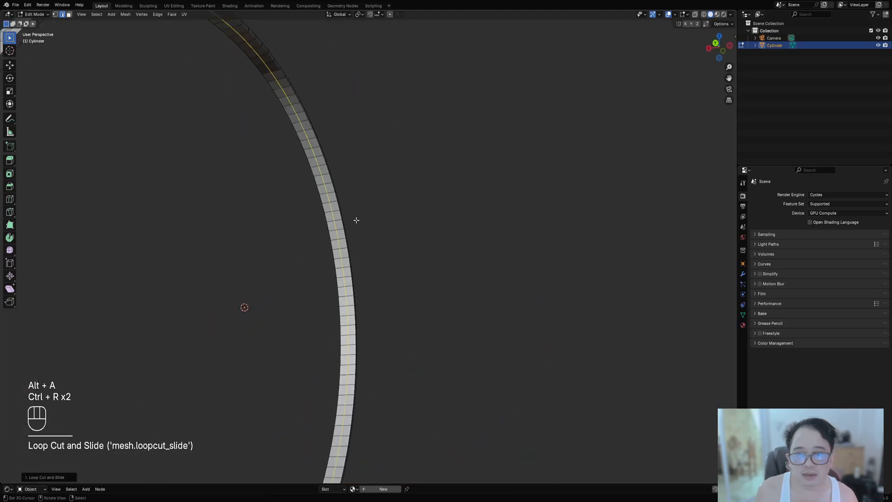
middle_click_drag(435, 200, 353, 255, "shift")
middle_click_drag(398, 259, 447, 194, "shift")
scroll(404, 263, "up", 3)
scroll(497, 272, "down", 3)
key("Tab")
key("shift+ctrl+x")
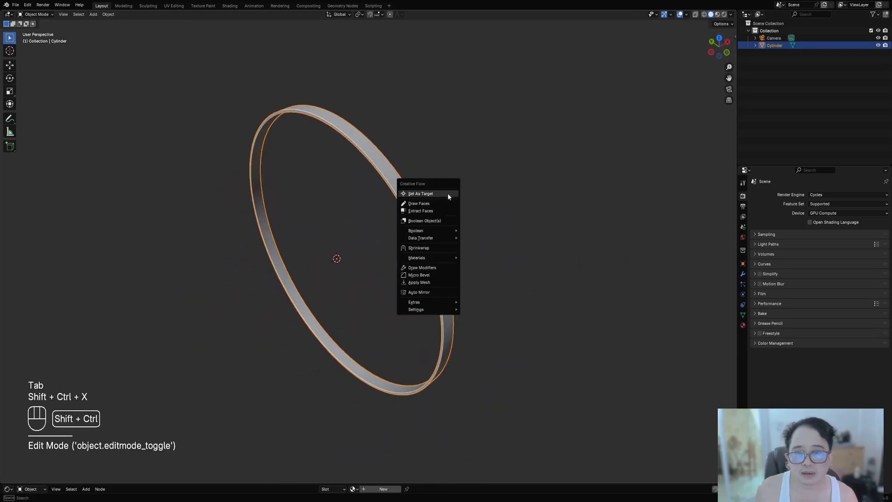
left_click(431, 293)
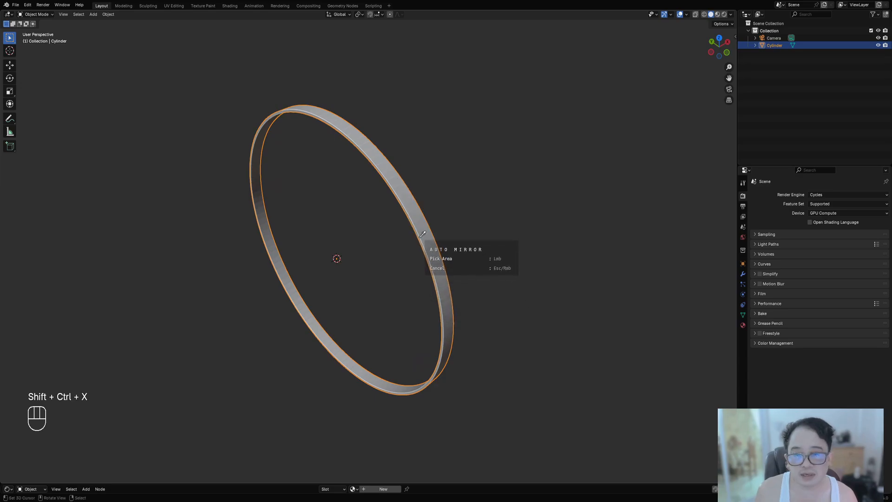
key("x")
key("y")
key("z")
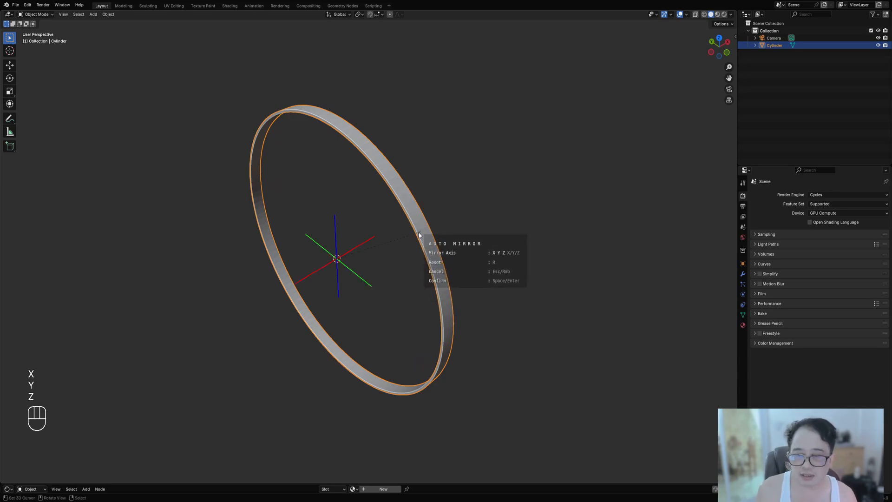
key("space")
Apply Shade Auto Smooth to the mirrored ring in Object Mode.
key("Tab")
key("Tab")
key("w")
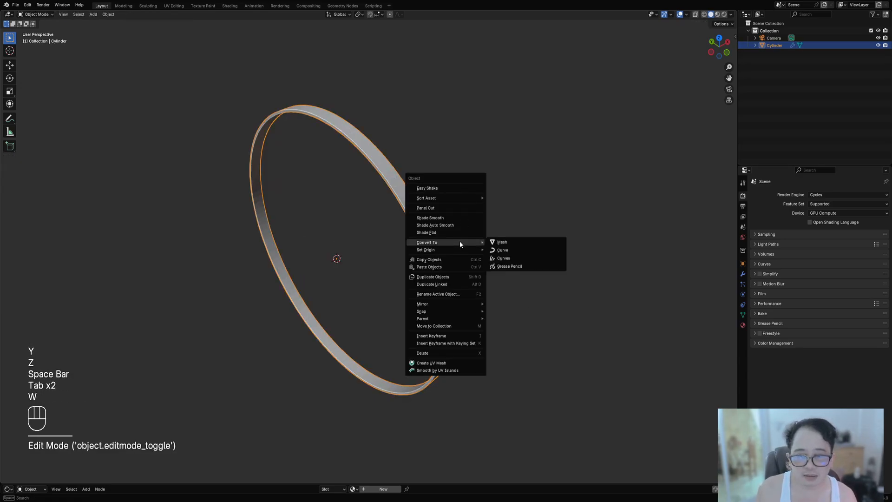
left_click(460, 225)
Select all geometry of the mirrored ring section in Edit Mode, and return to Object Mode.
key("Tab")
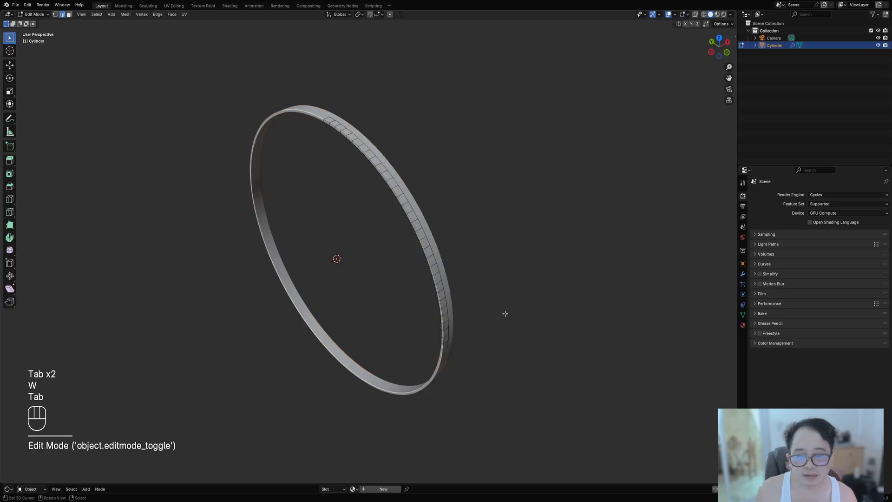
middle_click_drag(503, 312, 491, 287)
scroll(489, 276, "up", 2)
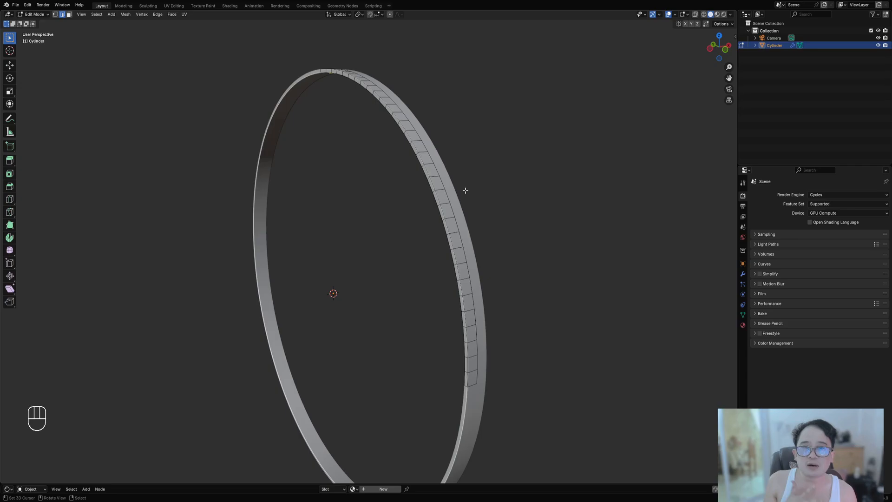
middle_click_drag(467, 185, 467, 193)
key("a")
key("Tab")
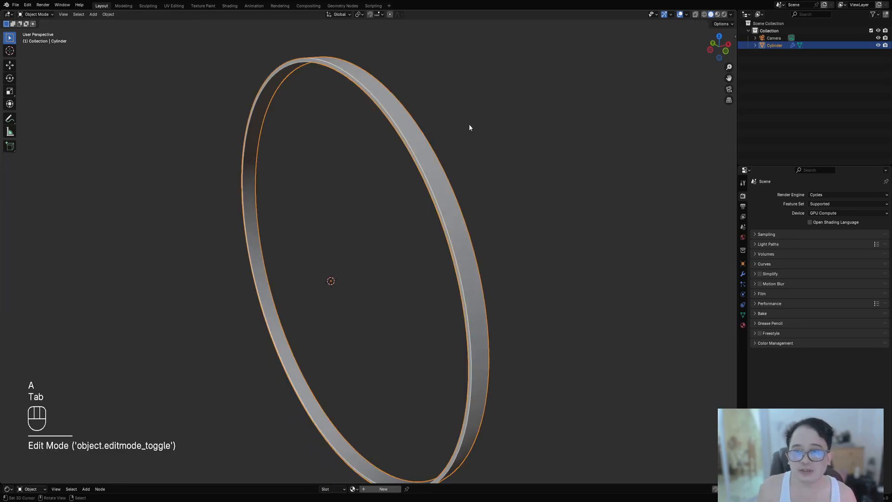
Run Random Loop Extrude on the ring using the "3 loops square 80" preset, and inspect the generated panels.
key("shift+q")
left_click(470, 125)
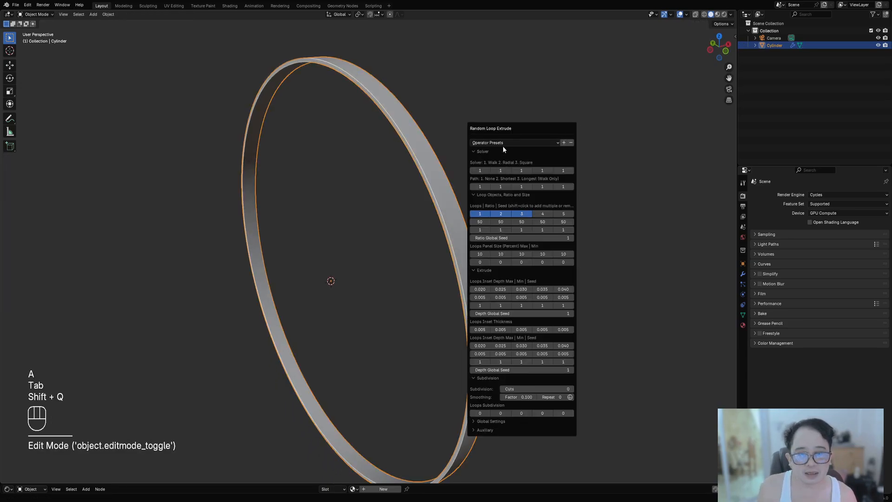
left_click(503, 143)
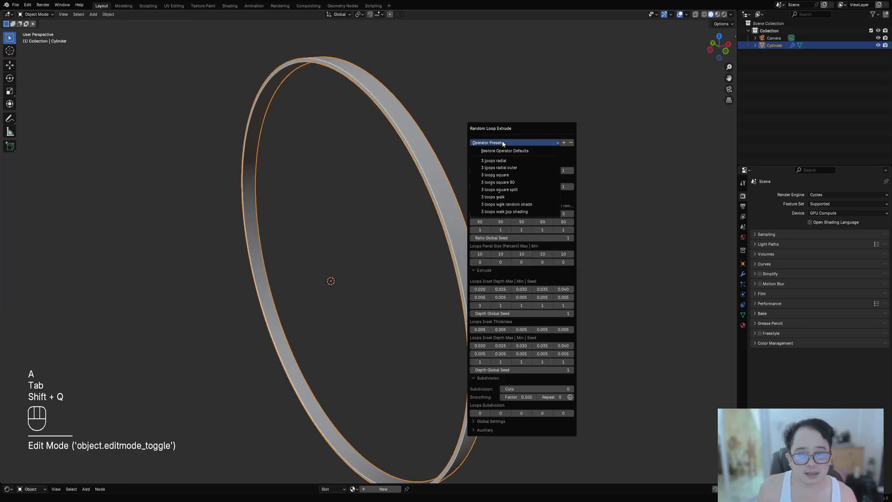
left_click(505, 183)
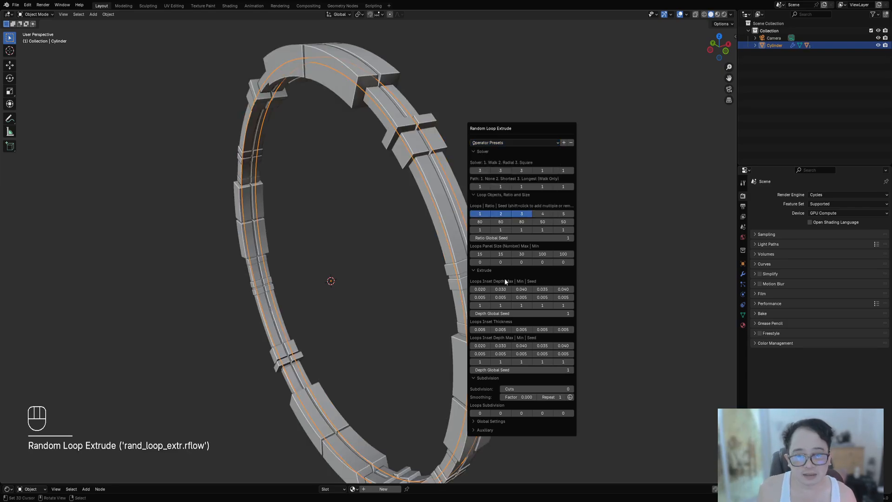
left_click(485, 431)
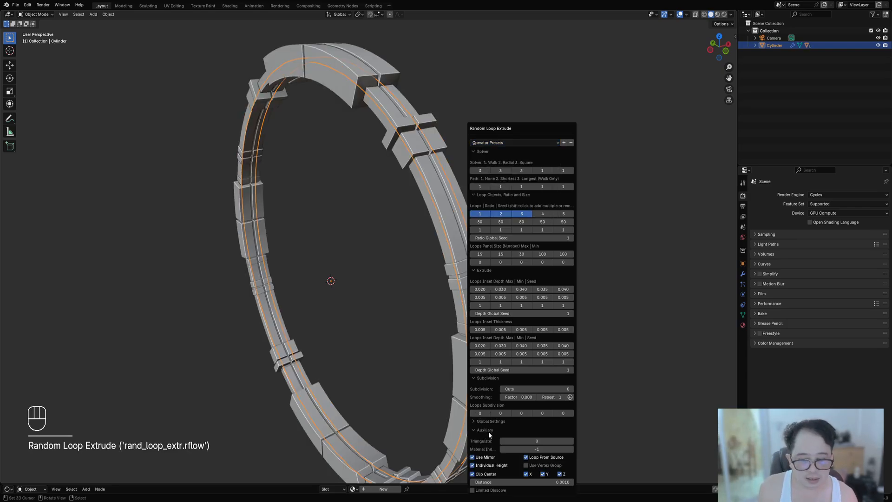
left_click(488, 431)
middle_click_drag(489, 432, 400, 295)
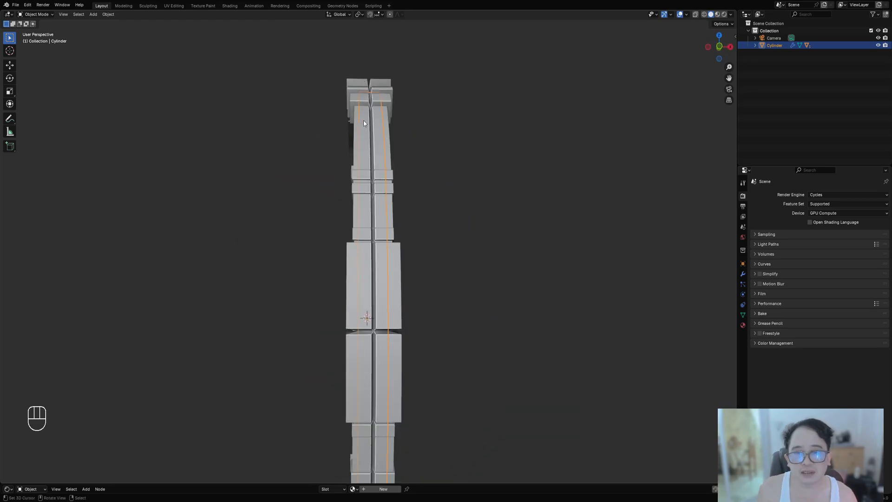
middle_click_drag(382, 175, 508, 210)
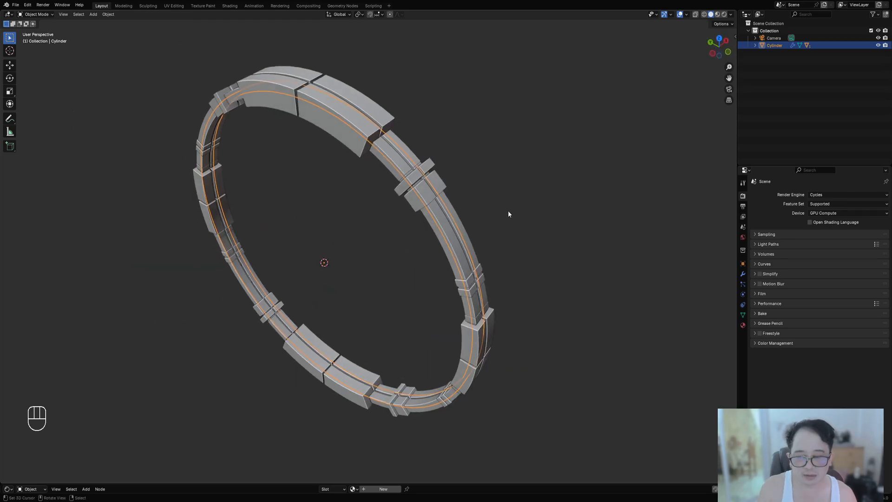
Set the Random Loop Extrude maximum inset depths of loops 1, 2 and 3 to 0.005, 0.010 and 0.015.
key("F9")
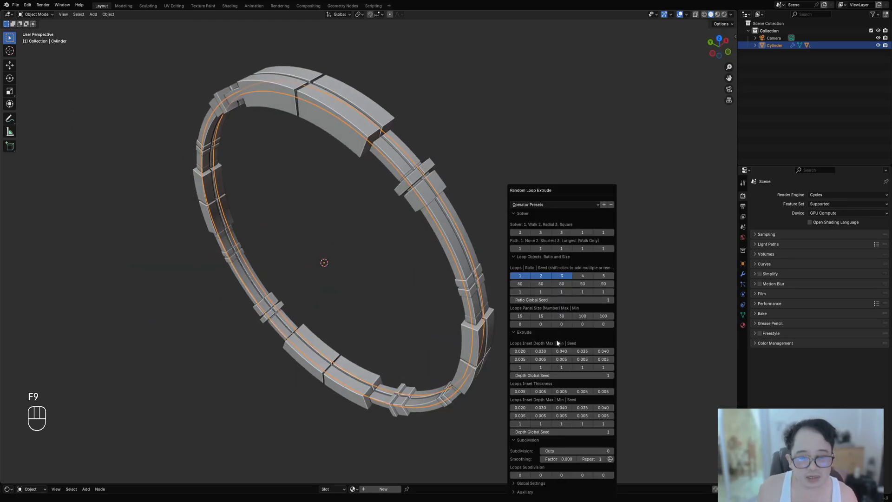
left_click_drag(561, 350, 540, 352)
left_click(542, 351)
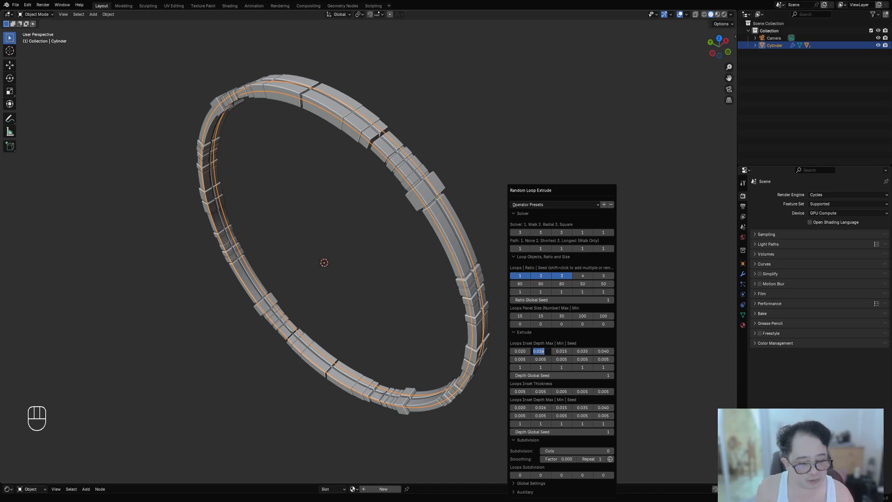
key("BackSpace")
type(".01")
key("Return")
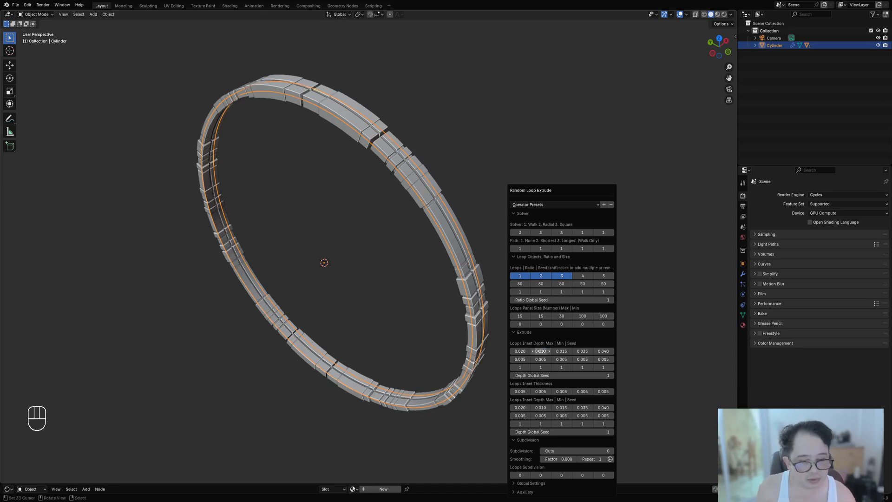
left_click(523, 351)
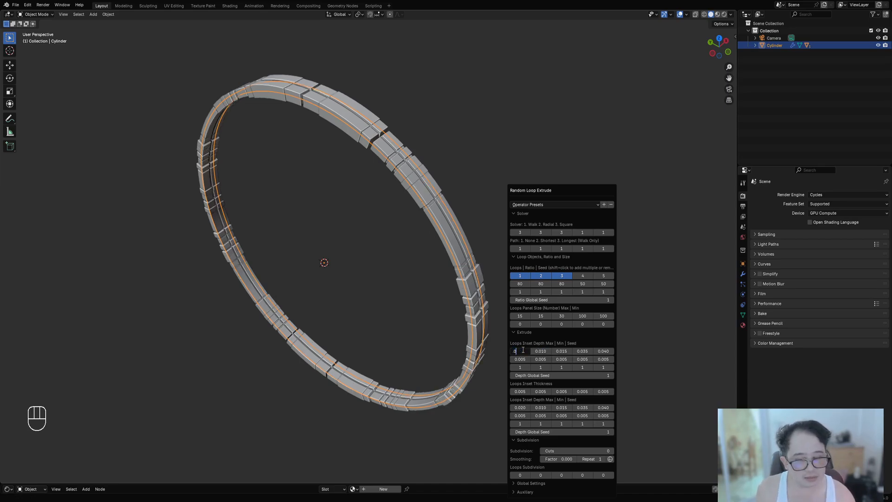
type(".005")
key("Return")
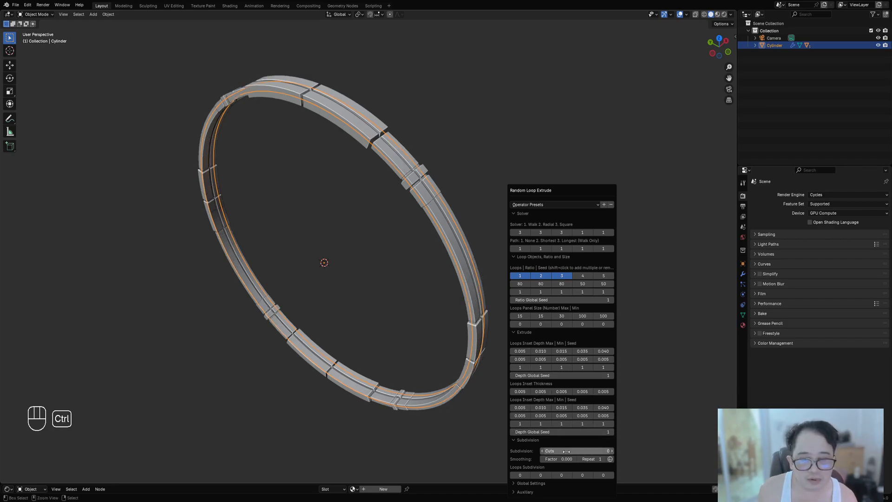
Set the Random Loop Extrude subdivision cuts to 2, and expand the operator's global settings.
scroll(566, 451, "up", 3, "ctrl")
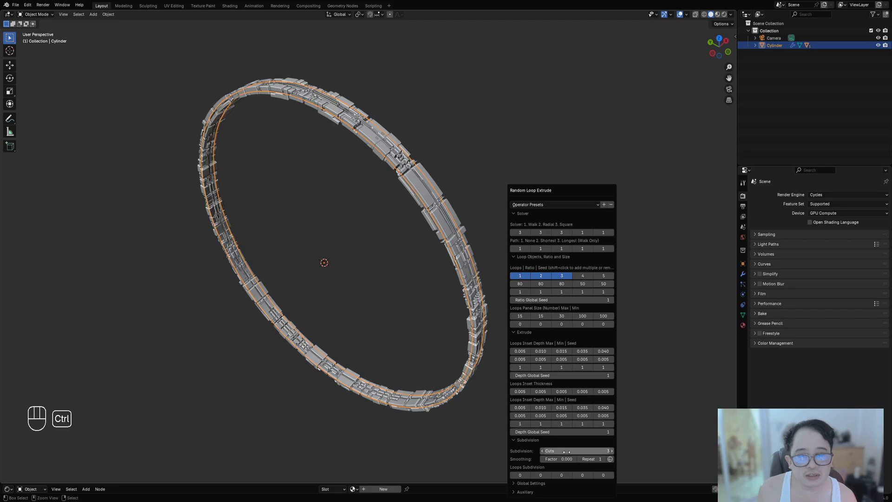
scroll(566, 451, "down", 1, "ctrl")
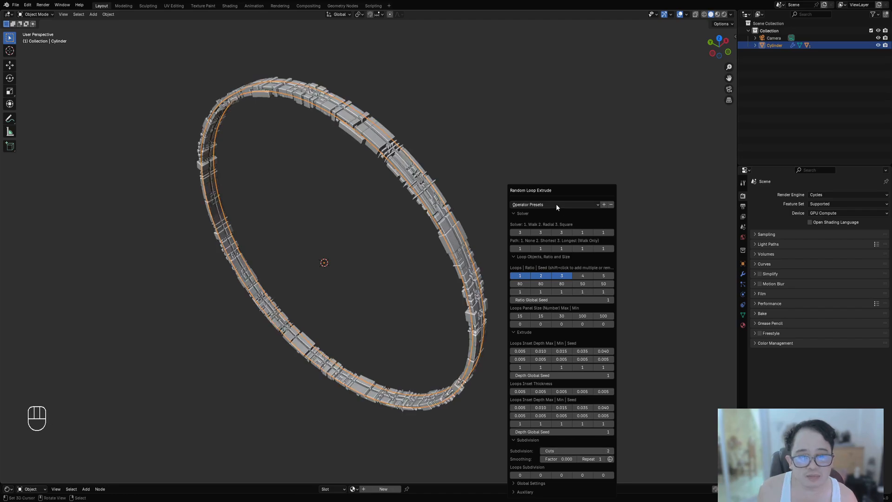
left_click_drag(552, 191, 560, 98)
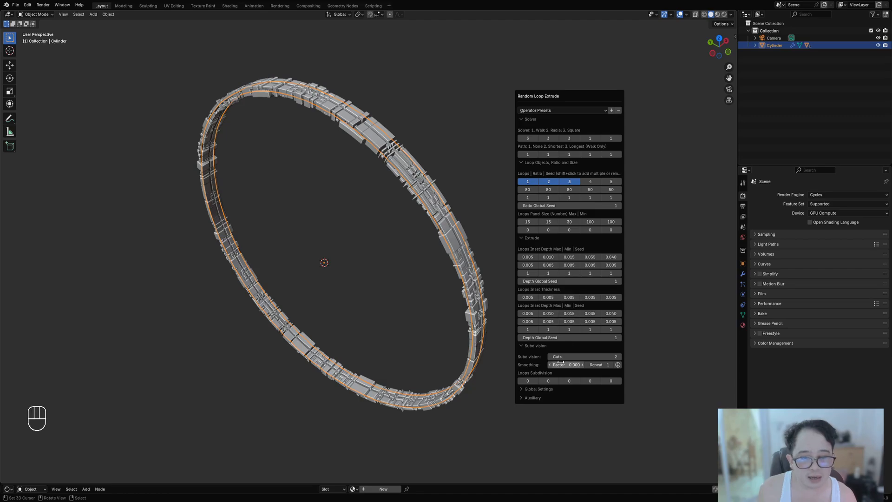
left_click(539, 389)
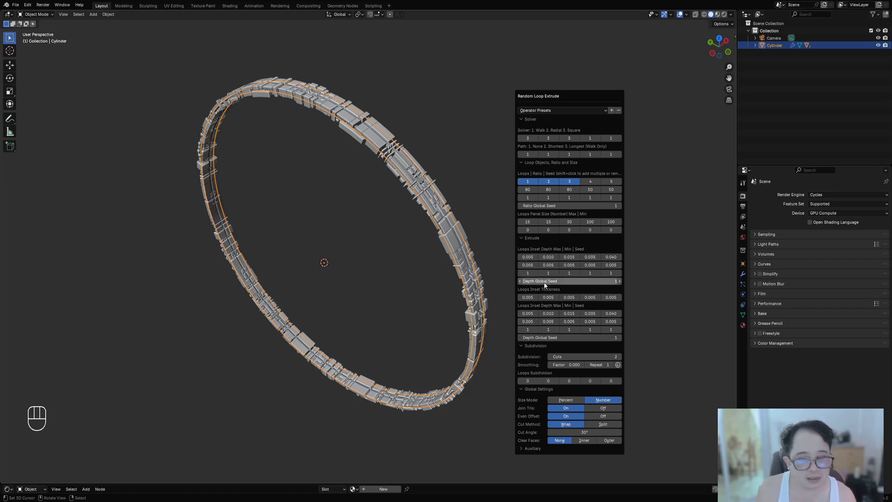
Set the Random Loop Extrude inset thickness of loops 1, 2 and 3 to 0.002, and the subdivision cuts to 4.
key("ctrl")
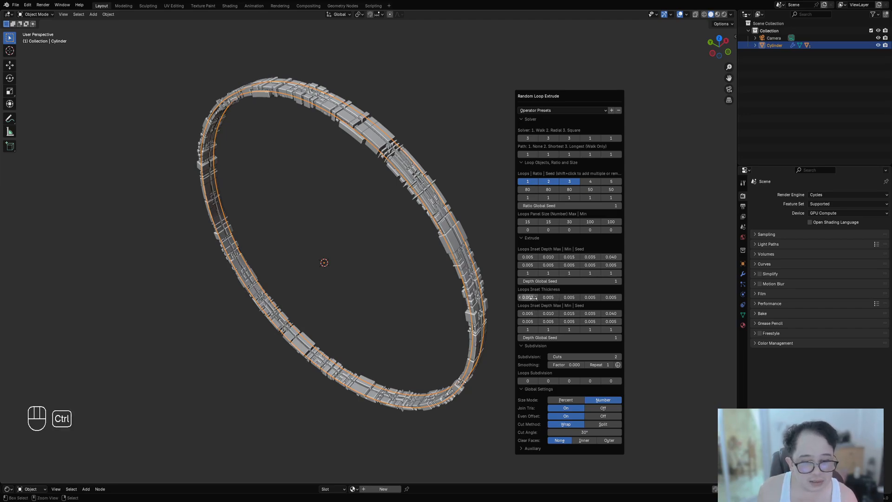
key("ctrl+c")
key("ctrl+v")
key("ctrl+v")
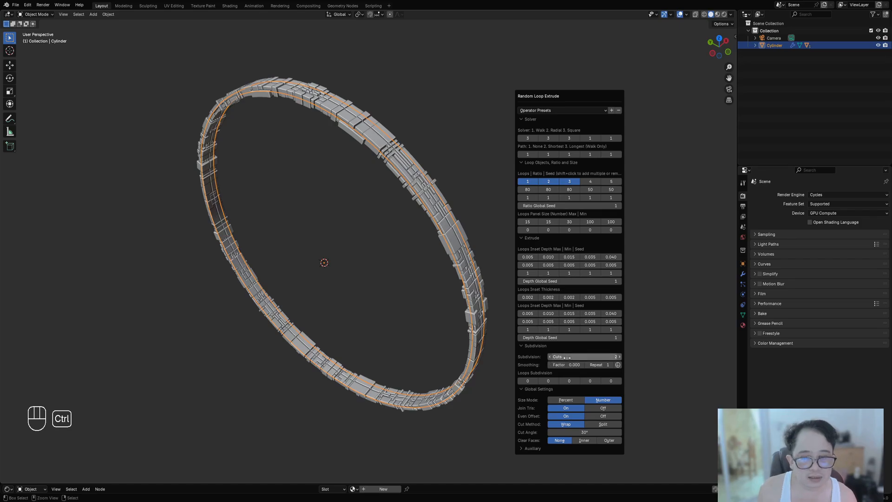
scroll(566, 357, "up", 1, "ctrl")
scroll(567, 357, "up", 1, "ctrl")
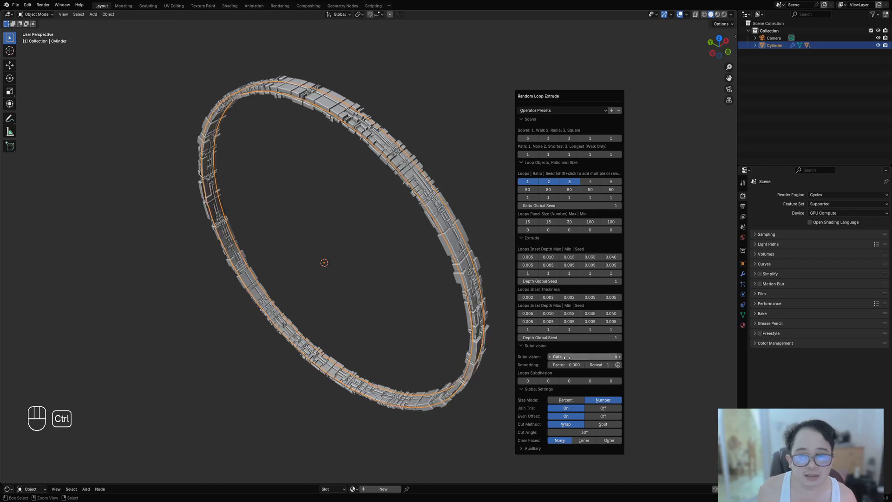
Hide the viewport overlays and inspect the generated panels along the upper part of the ring up close.
middle_click_drag(409, 331, 386, 283)
key("shift+alt+z")
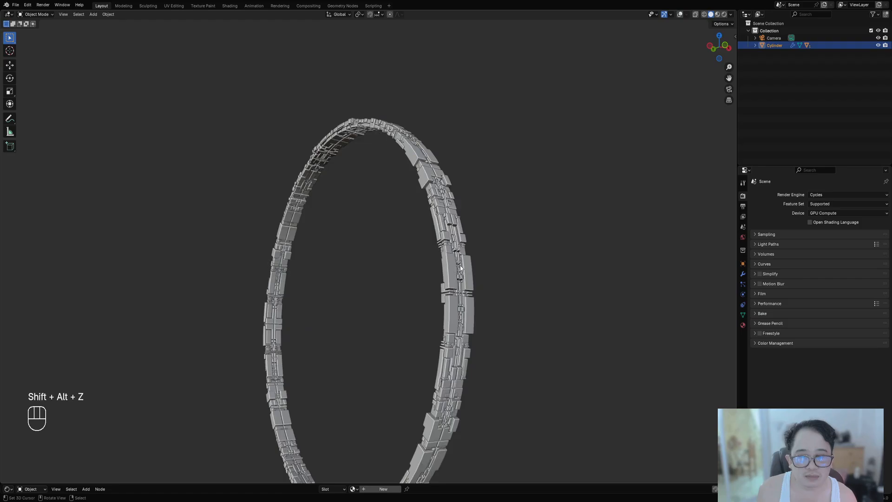
middle_click_drag(459, 266, 450, 255)
scroll(450, 255, "up", 1)
middle_click_drag(572, 241, 489, 313, "shift")
scroll(535, 256, "up", 3)
scroll(480, 262, "down", 3)
scroll(497, 293, "up", 1)
middle_click_drag(544, 331, 545, 254)
middle_click_drag(578, 175, 563, 205, "shift")
scroll(548, 154, "up", 3)
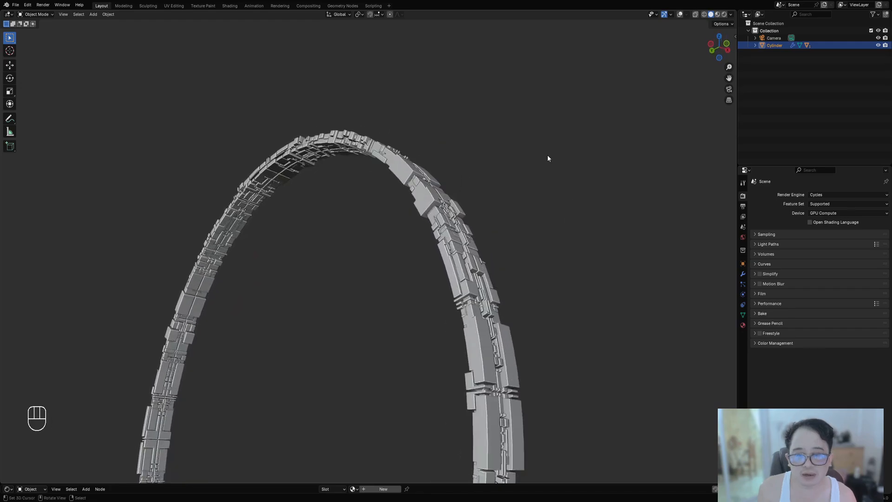
Run Random Cells on the paneled ring using the "pool 100 indv depth" preset.
key("shift+q")
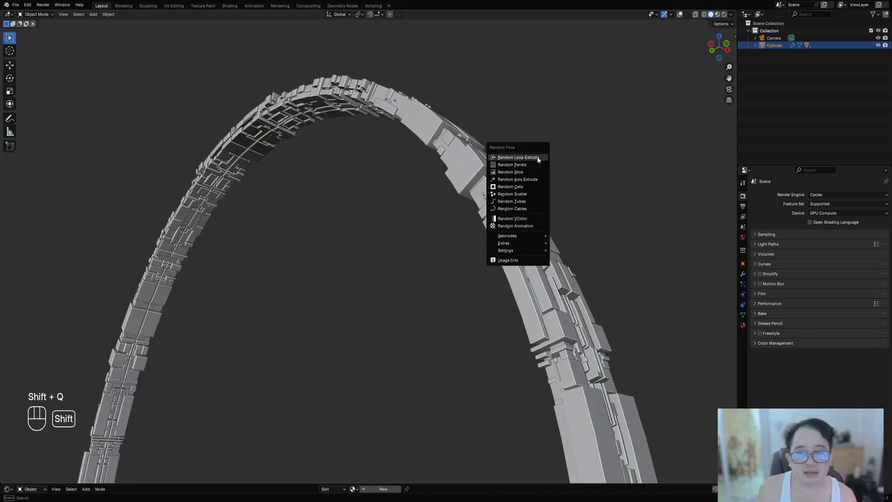
left_click(523, 188)
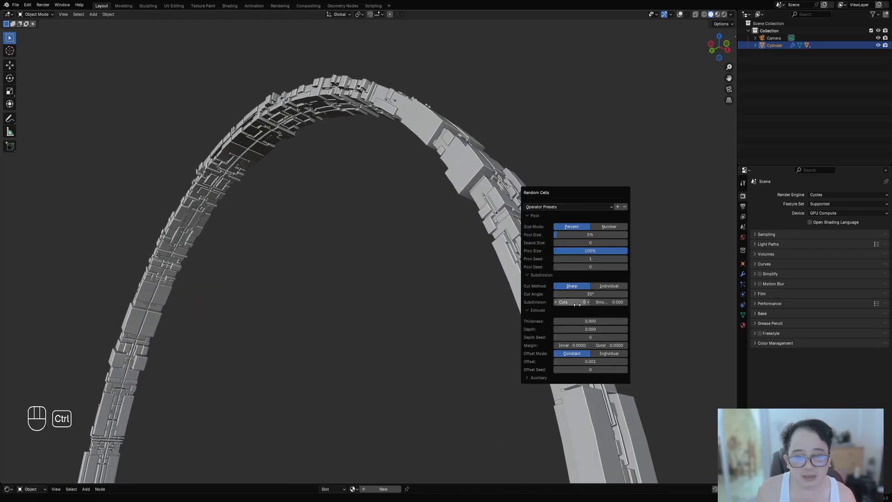
scroll(576, 304, "up", 1, "ctrl")
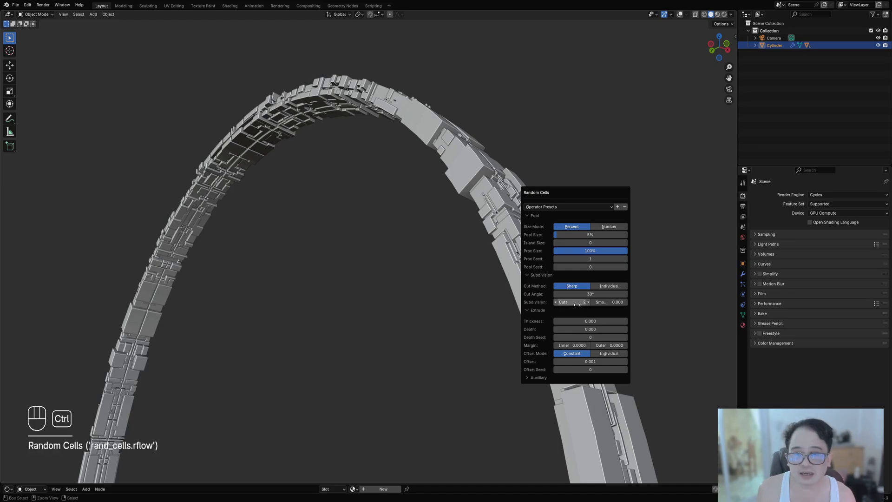
left_click(561, 207)
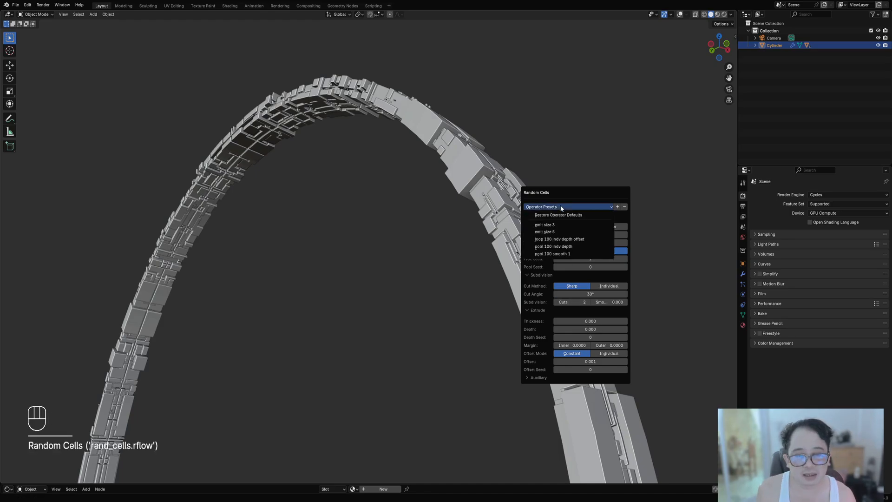
left_click(572, 247)
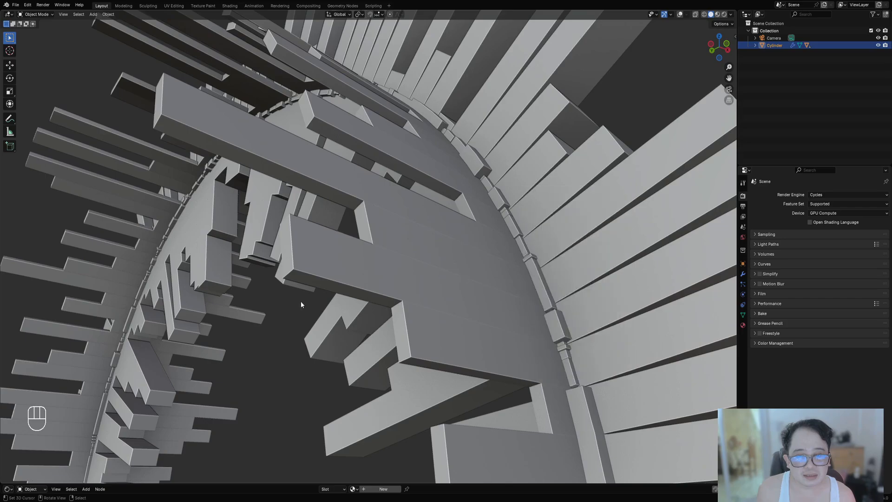
Set the Random Cells subdivision cuts to 4 and the pool size to 20.
scroll(303, 301, "down", 6)
middle_click_drag(493, 274, 502, 249, "shift")
key("F9")
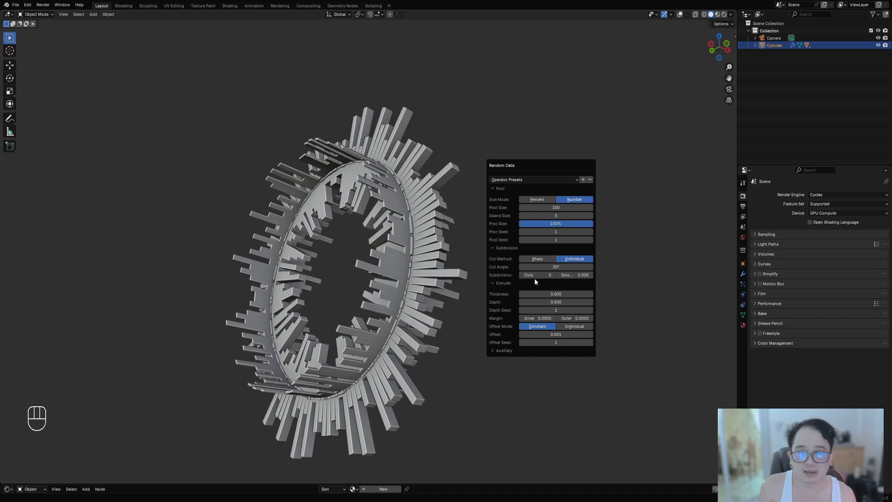
key("ctrl")
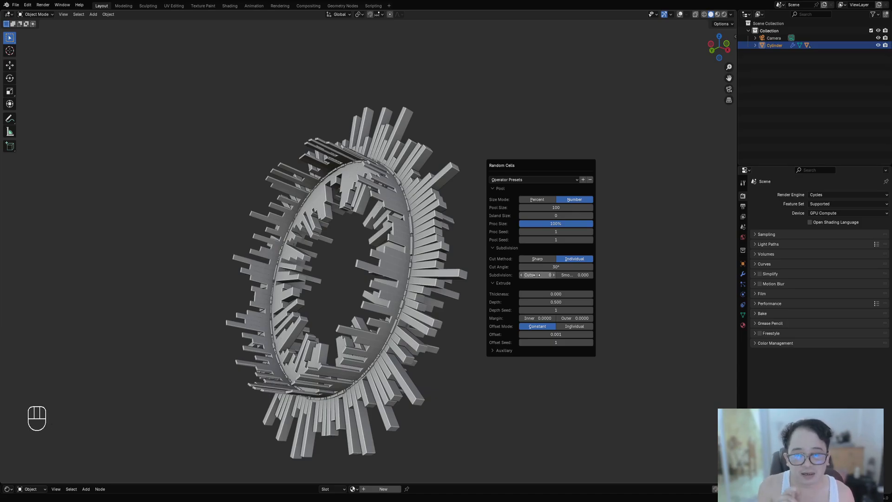
scroll(536, 275, "up", 3, "ctrl")
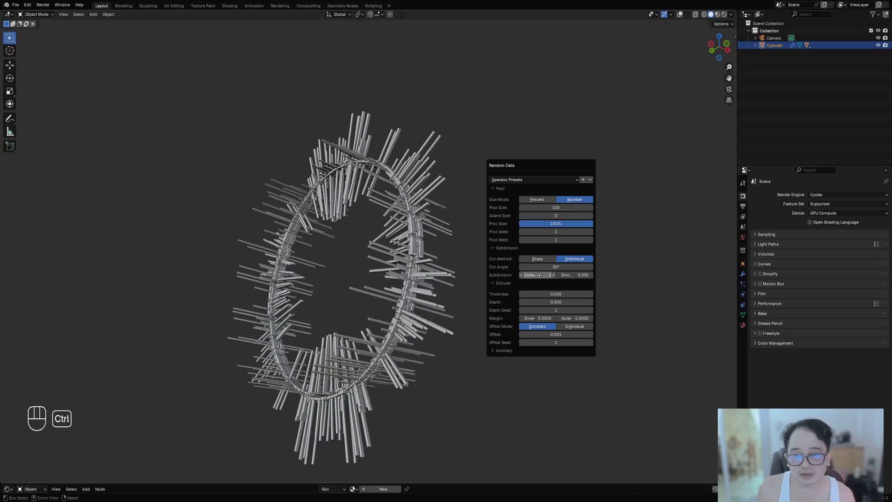
scroll(537, 275, "up", 1, "ctrl")
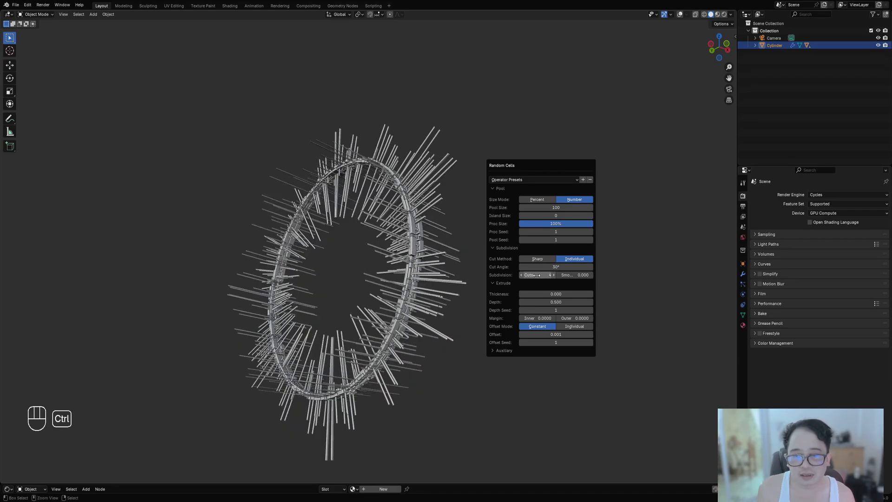
left_click(540, 208)
type("20")
key("Return")
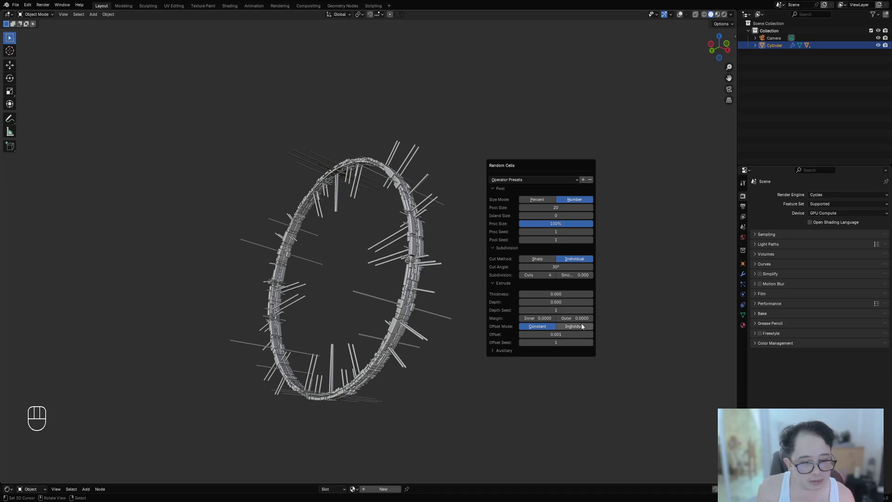
Reduce the Random Cells extrusion depth to 0.065, and set the thickness to 0.002 to taper the spikes.
left_click_drag(557, 302, 525, 302)
scroll(369, 271, "up", 1)
scroll(369, 271, "up", 4)
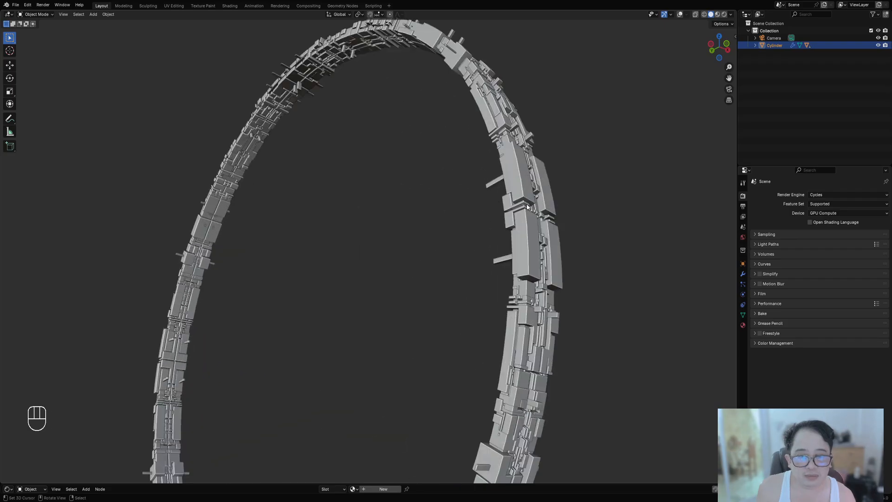
middle_click_drag(599, 197, 517, 204, "shift")
scroll(518, 204, "down", 2)
scroll(418, 209, "up", 6)
middle_click_drag(432, 186, 399, 200)
middle_click_drag(399, 200, 550, 174, "shift")
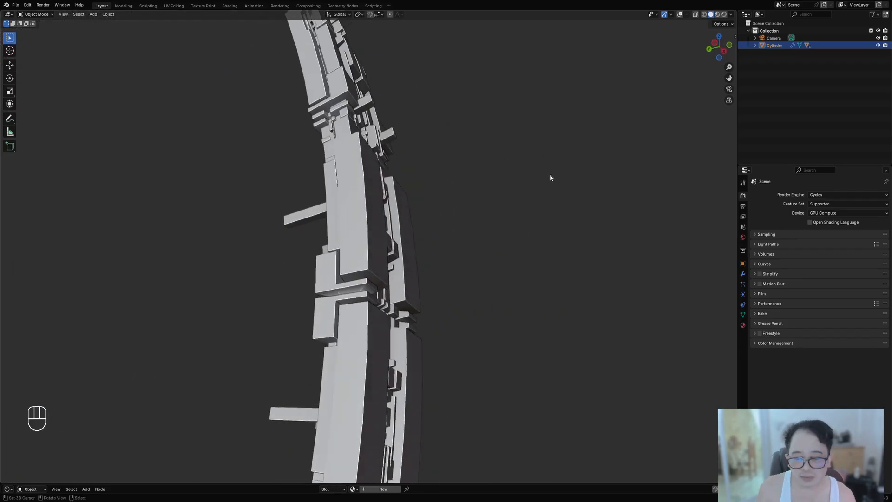
key("F9")
left_click_drag(608, 284, 600, 283, "shift")
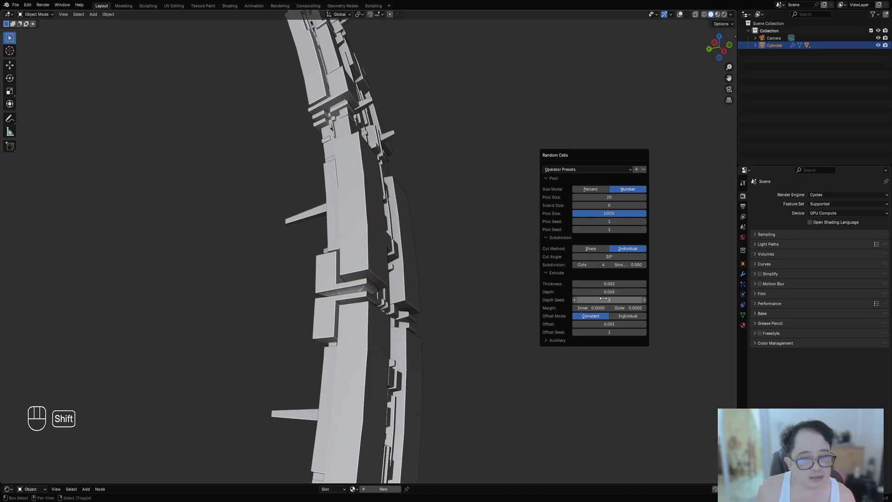
Try different Random Cells subdivision cut counts on the ring, and settle on 7 cuts.
scroll(437, 213, "down", 6)
mouse_move(437, 214)
middle_mouse_down()
mouse_move(437, 199)
mouse_move(433, 213)
middle_mouse_up()
scroll(466, 209, "up", 4)
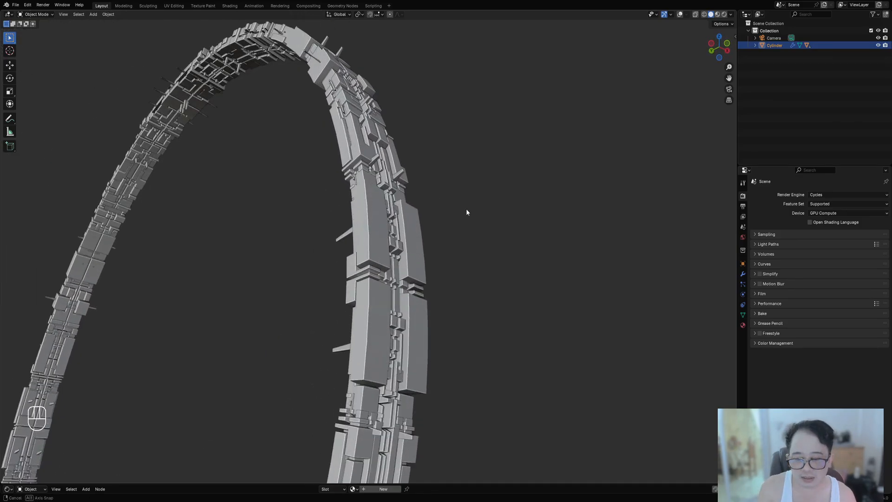
key("F9")
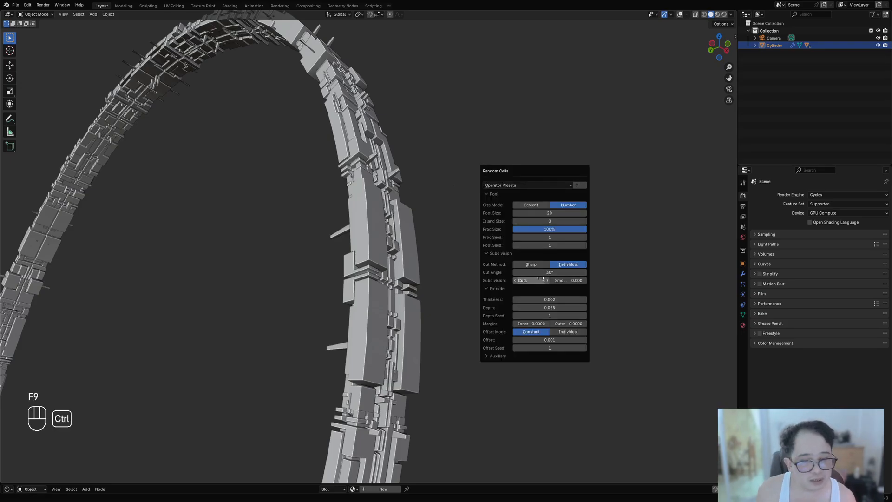
scroll(540, 278, "up", 1, "ctrl")
scroll(539, 278, "up", 3, "ctrl")
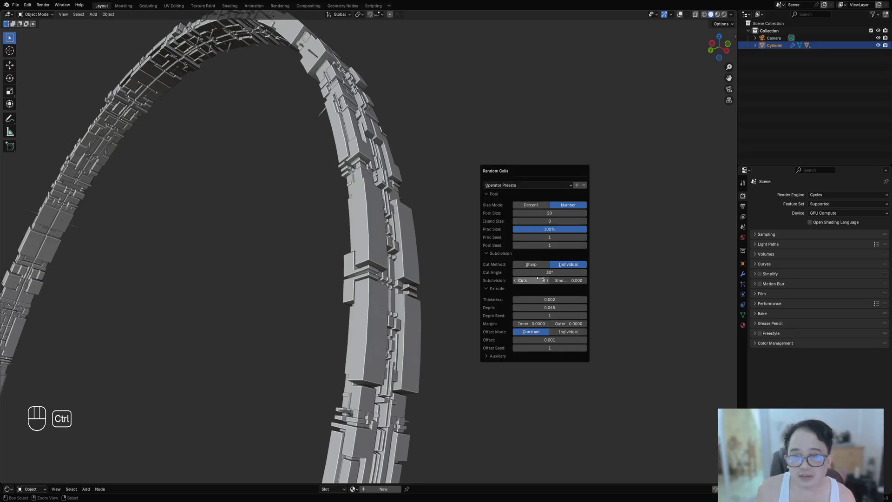
scroll(540, 279, "down", 1, "ctrl")
scroll(540, 278, "up", 1, "ctrl")
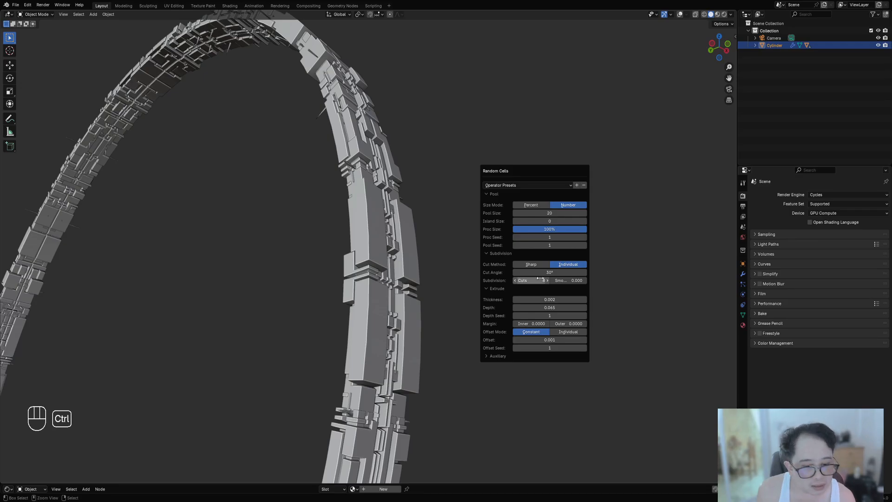
scroll(540, 278, "down", 1, "ctrl")
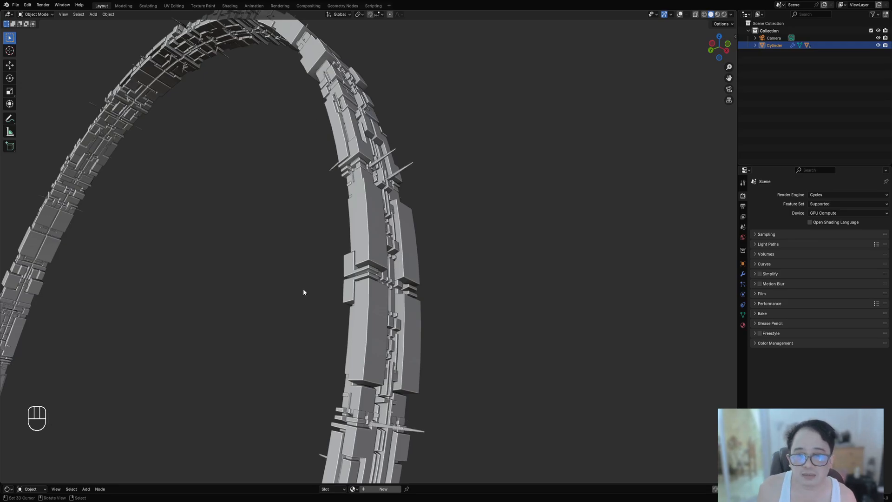
Inspect the tapered spikes up close and fine-tune the Random Cells thickness to about 0.002.
scroll(508, 255, "up", 6)
middle_click_drag(516, 162, 459, 290, "shift")
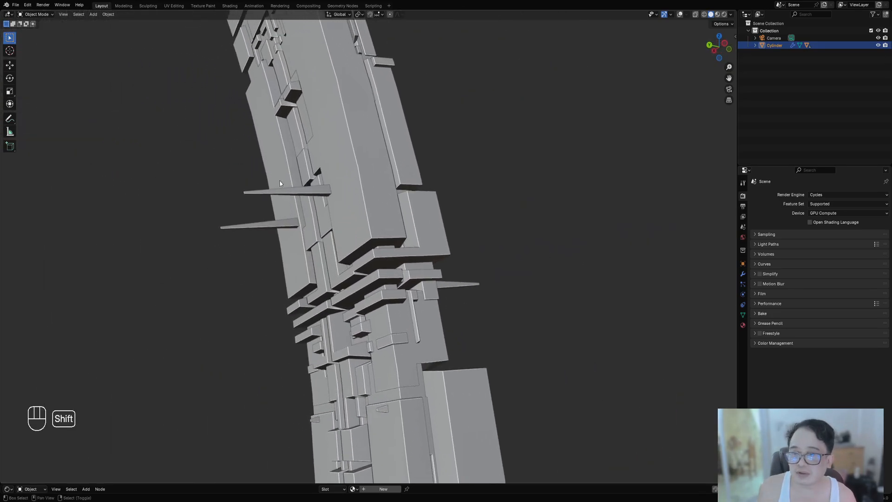
middle_click_drag(261, 163, 405, 232)
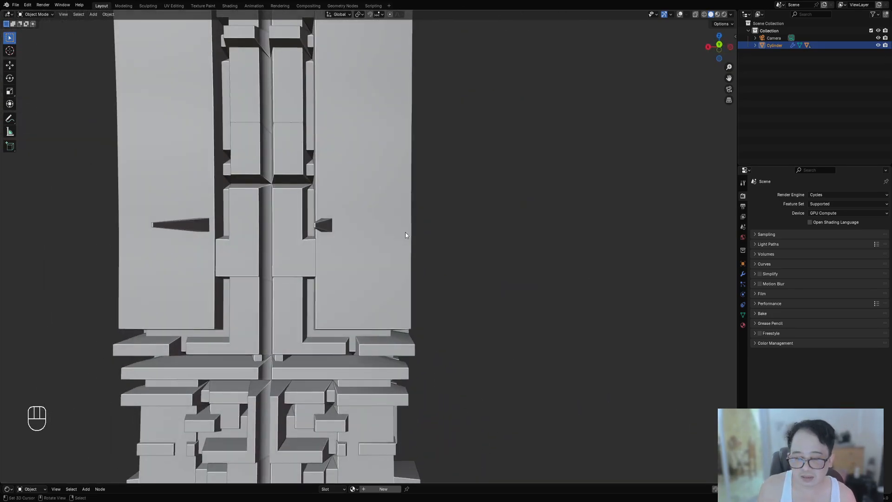
key("F9")
mouse_move(483, 364)
left_mouse_down("shift")
mouse_move(497, 364)
mouse_move(490, 365)
left_mouse_up("shift")
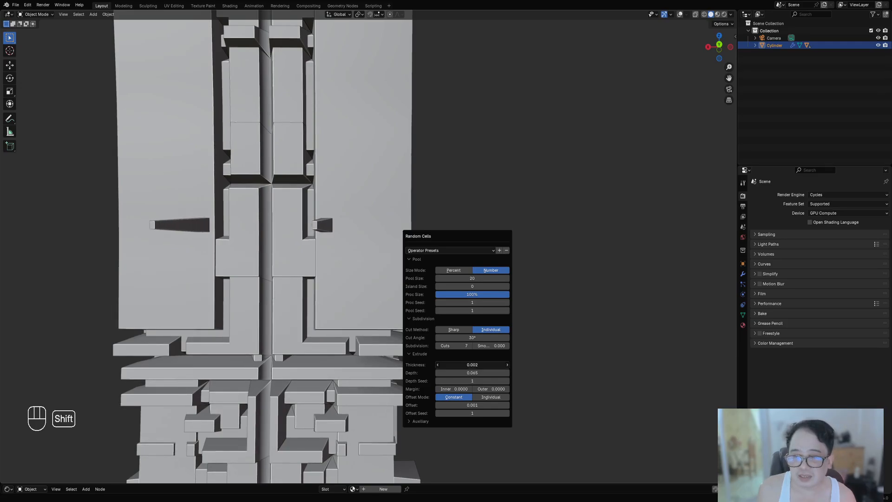
Set the Random Cells pool size to 30 and reduce the extrusion depth to about 0.042.
scroll(417, 300, "down", 5)
middle_click_drag(416, 299, 476, 214)
key("F9")
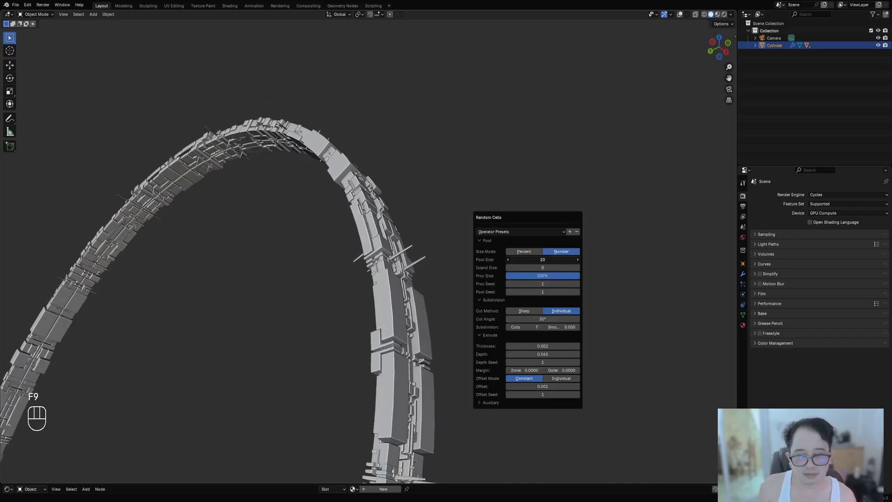
left_click(545, 259)
type("30")
key("Return")
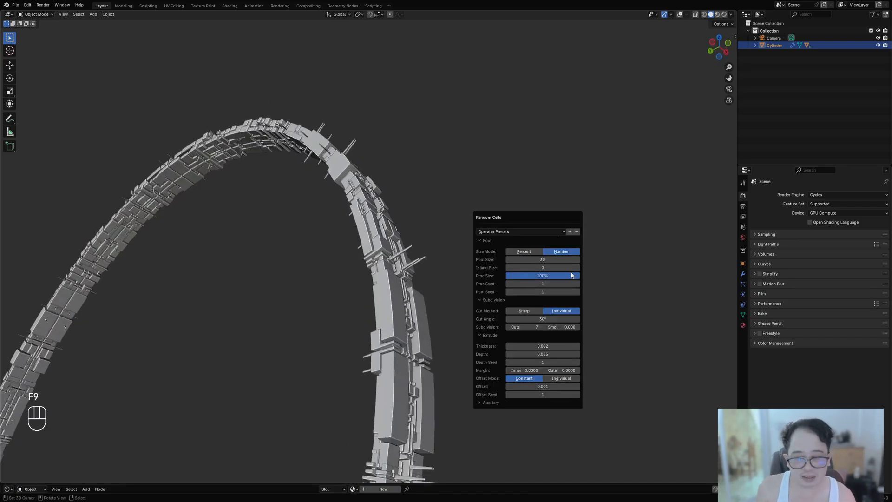
left_click_drag(560, 354, 535, 354)
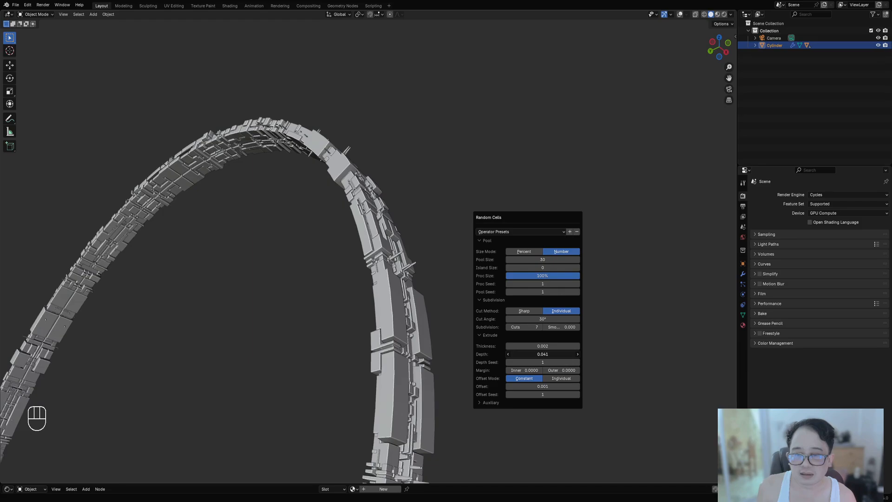
Set the Random Cells pool size to 50 to add more spikes around the ring.
scroll(450, 252, "down", 5)
middle_click_drag(452, 251, 462, 254)
scroll(462, 238, "up", 3)
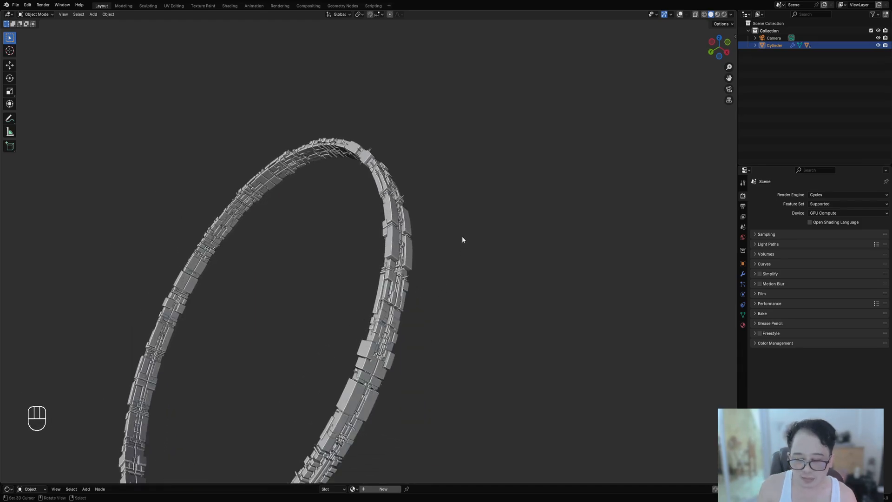
key("F9")
left_click(511, 283)
type("5")
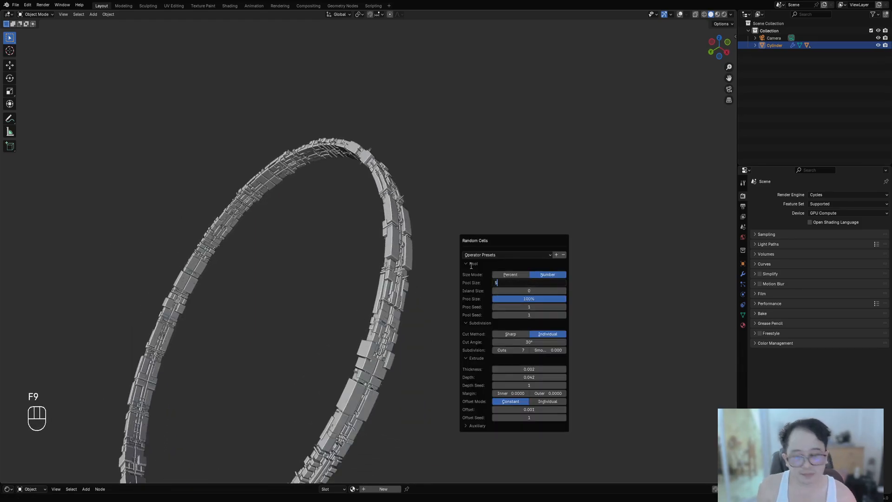
type("0")
key("Return")
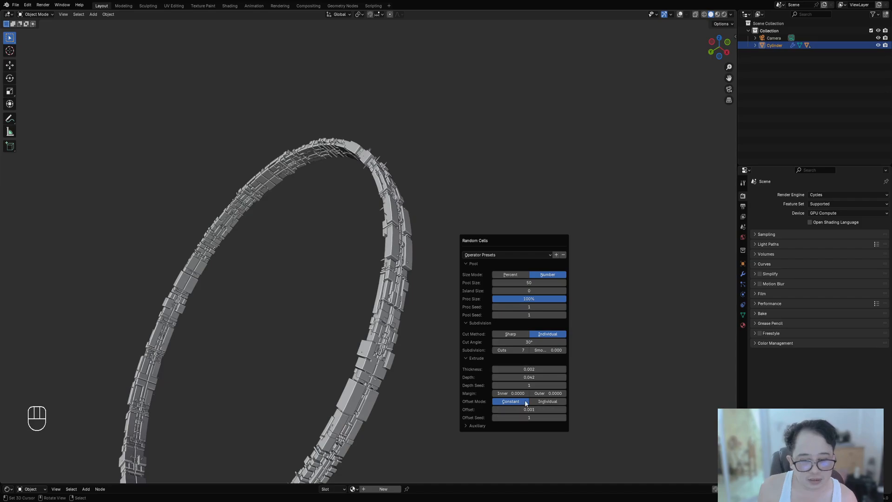
Cycle through Random Cells pool seeds to vary the spike placement, and settle on seed 20.
scroll(527, 315, "up", 4, "ctrl")
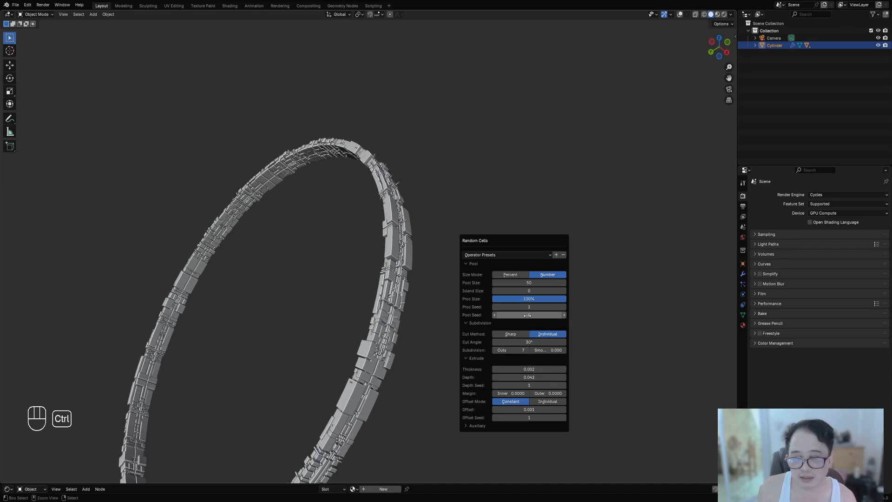
scroll(527, 315, "up", 4, "ctrl")
scroll(528, 315, "up", 10, "ctrl")
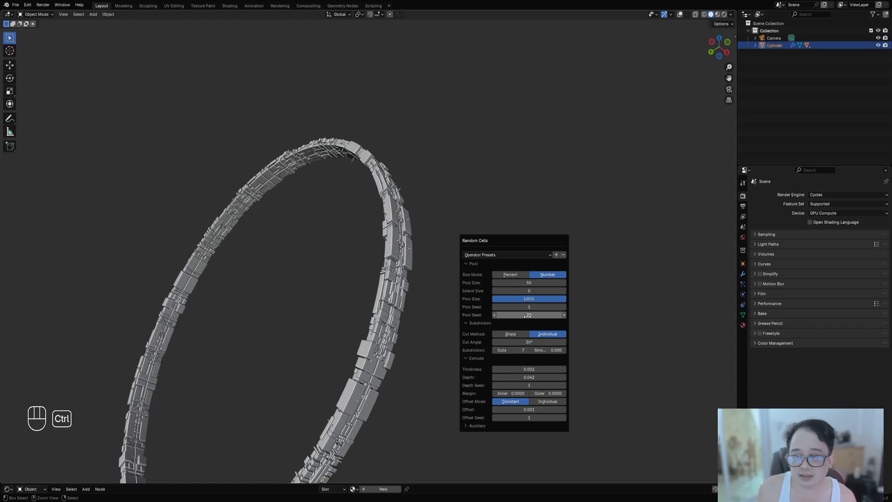
Increase the Random Cells extrusion depth slightly to lengthen the spikes on the ring.
scroll(478, 253, "up", 3)
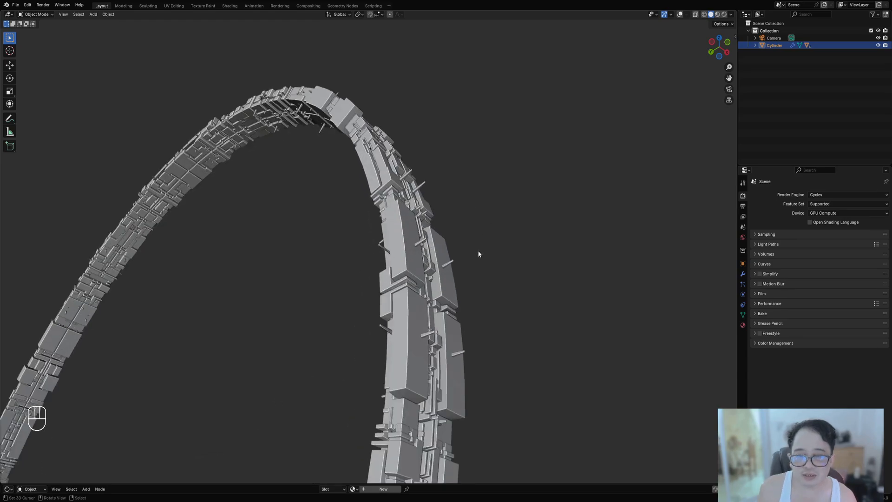
scroll(479, 254, "up", 1)
middle_click_drag(481, 253, 471, 208, "shift")
key("F9")
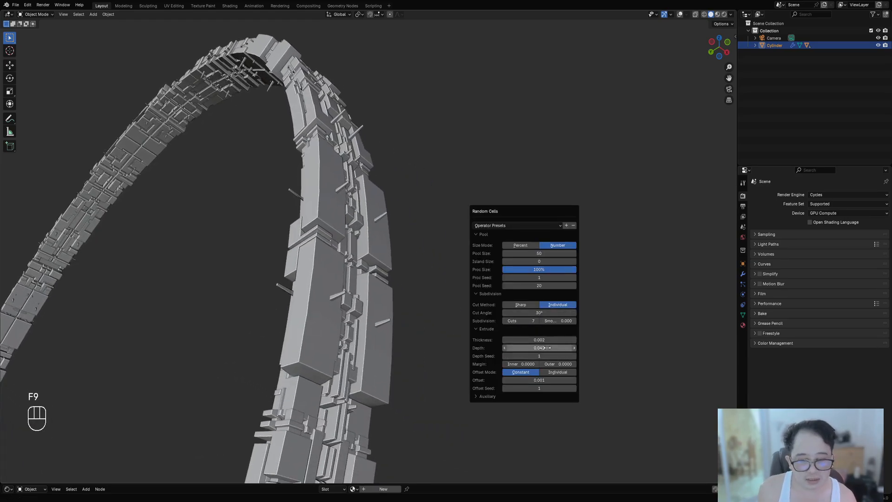
left_click_drag(544, 348, 558, 347)
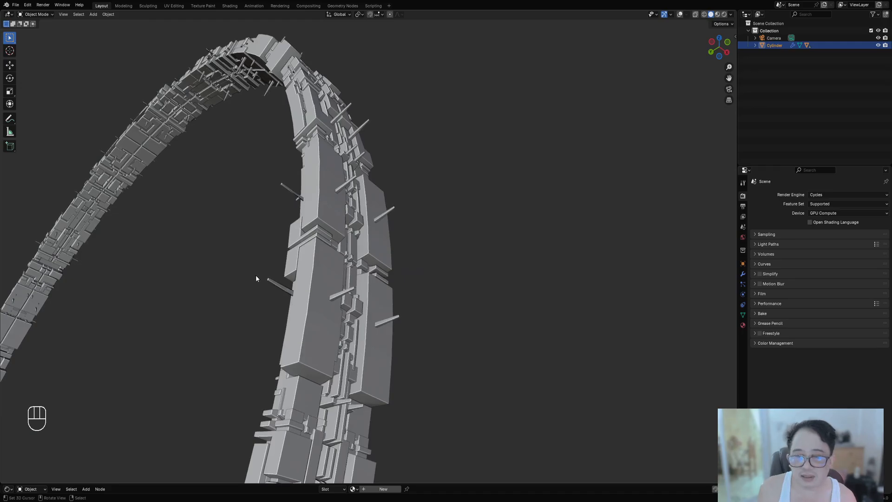
Run Random Tubes on the detailed ring and keep its settings clear of the model.
scroll(256, 275, "down", 6)
middle_click_drag(405, 221, 421, 215)
scroll(451, 220, "up", 1)
middle_click_drag(421, 249, 452, 217, "shift")
scroll(451, 222, "up", 1)
key("shift+q")
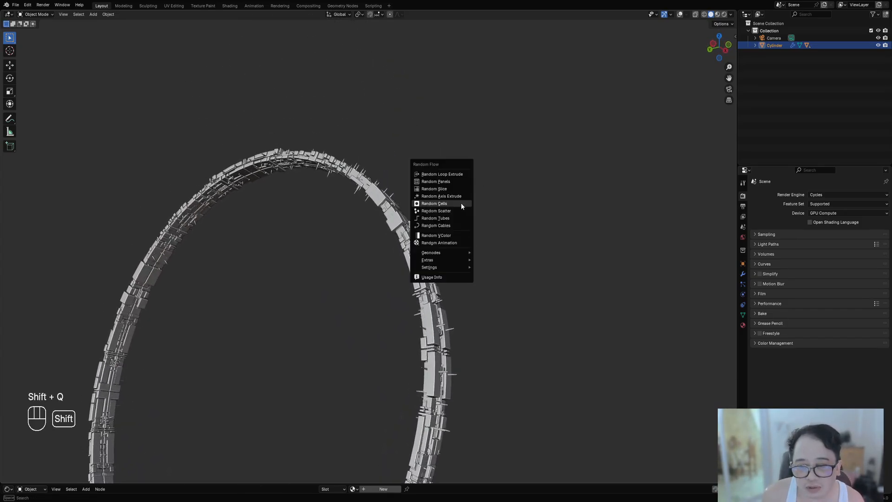
left_click(454, 213)
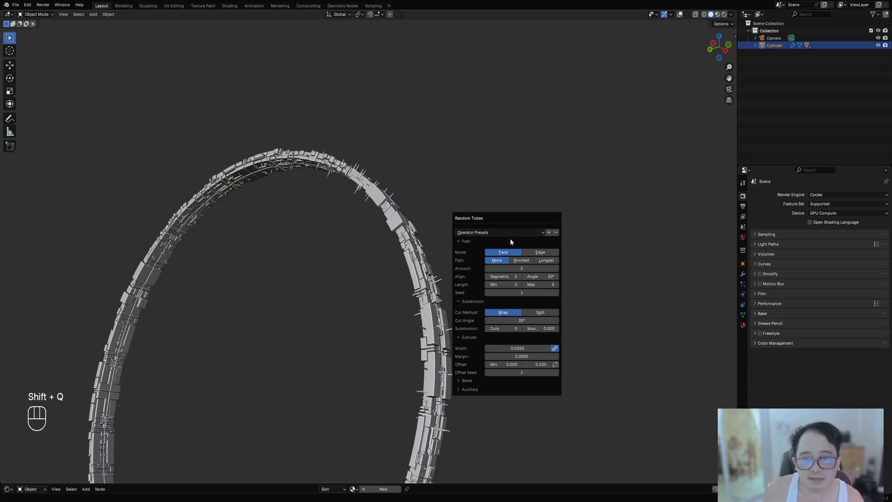
left_click_drag(501, 222, 553, 163)
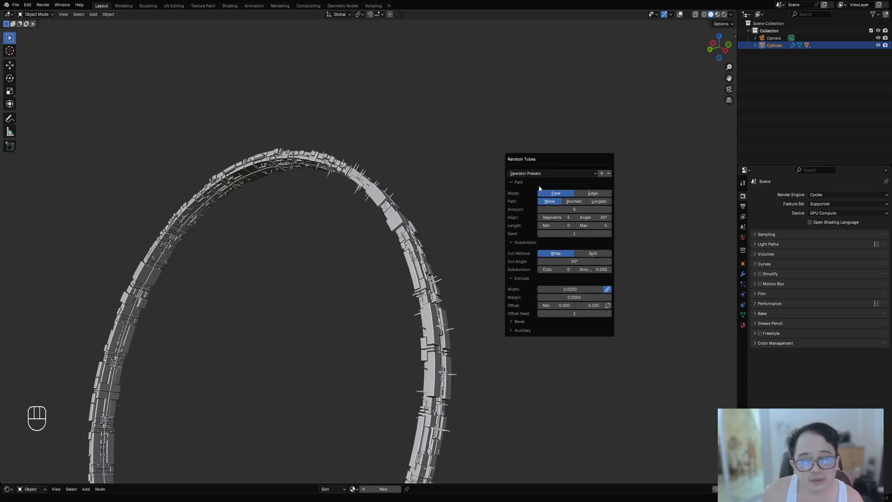
Apply the "points 100 hi offset" preset to Random Tubes.
left_click(539, 175)
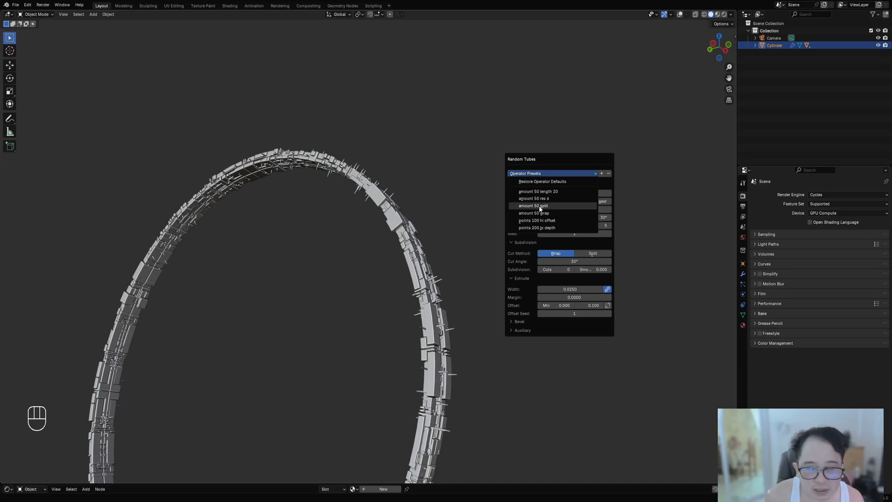
left_click(551, 220)
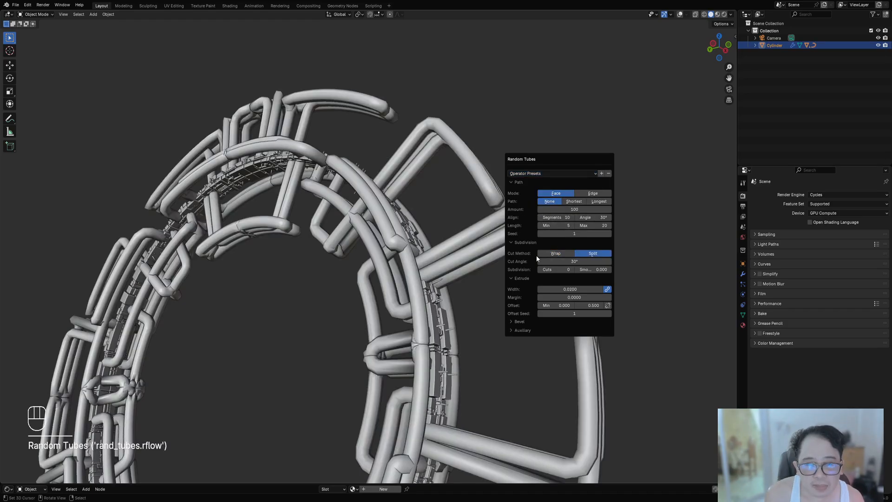
left_click(536, 174)
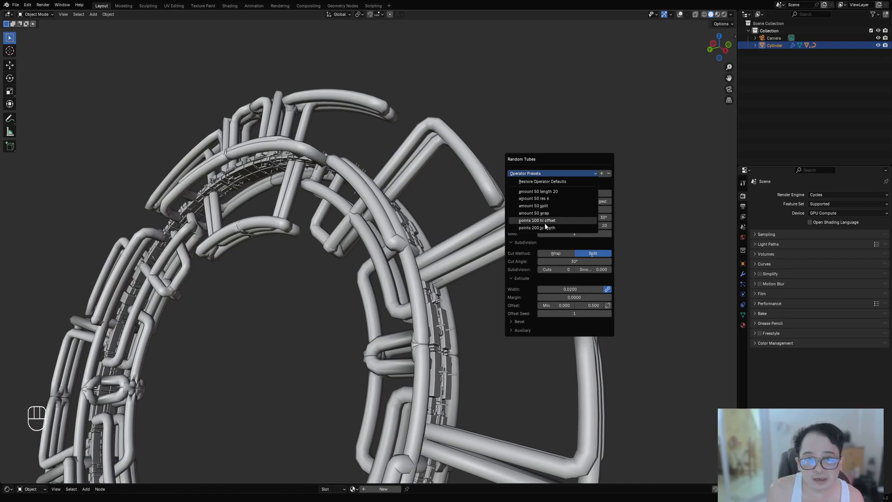
left_click(545, 221)
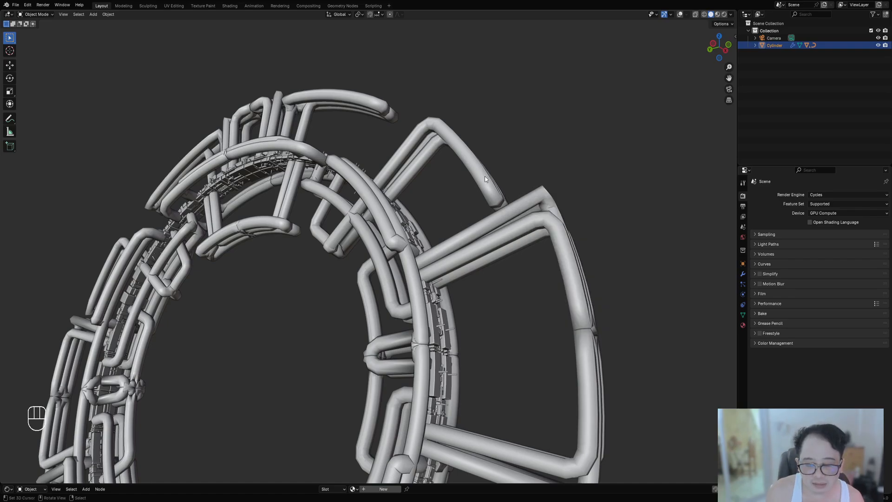
key("F9")
left_click_drag(497, 178, 502, 131)
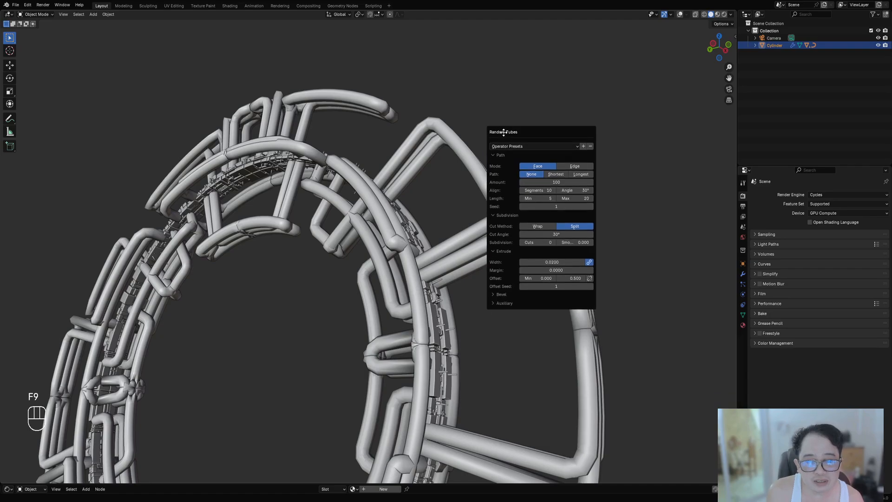
left_click(515, 146)
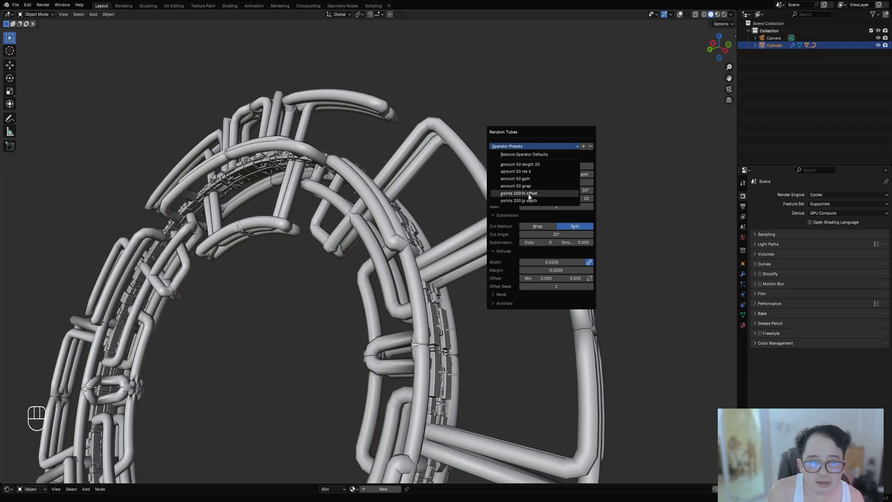
left_click(527, 195)
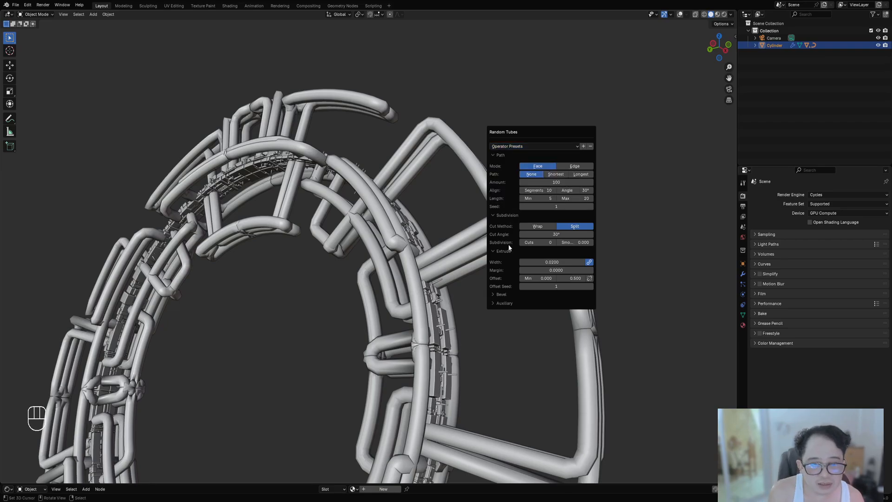
Reduce the Random Tubes maximum offset to 0.021 and the tube width to 0.0015.
left_click_drag(571, 279, 518, 278)
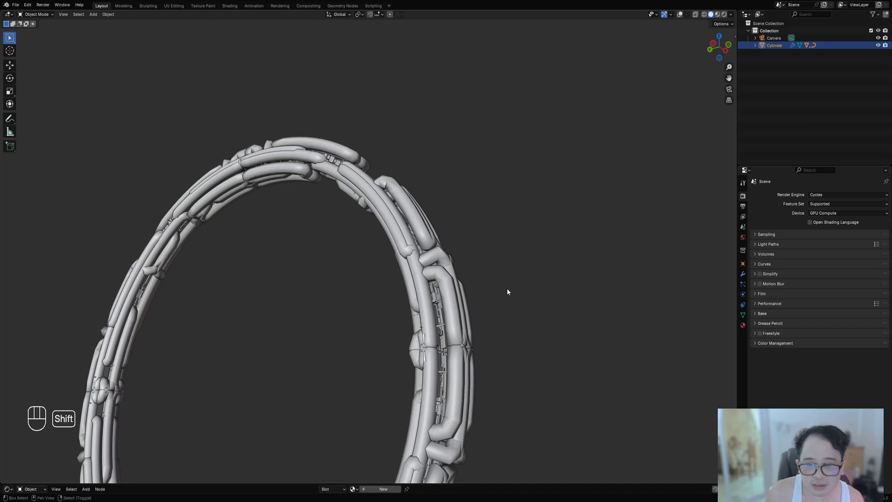
middle_click_drag(506, 287, 469, 255, "shift")
scroll(470, 255, "up", 2)
key("F9")
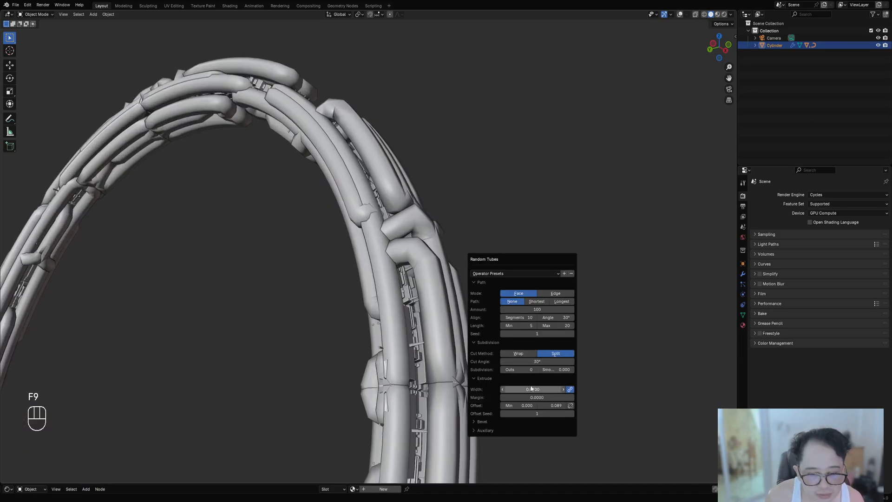
mouse_move(533, 389)
left_mouse_down("shift")
mouse_move(508, 389)
mouse_move(546, 405)
mouse_move(535, 405)
left_mouse_up("shift")
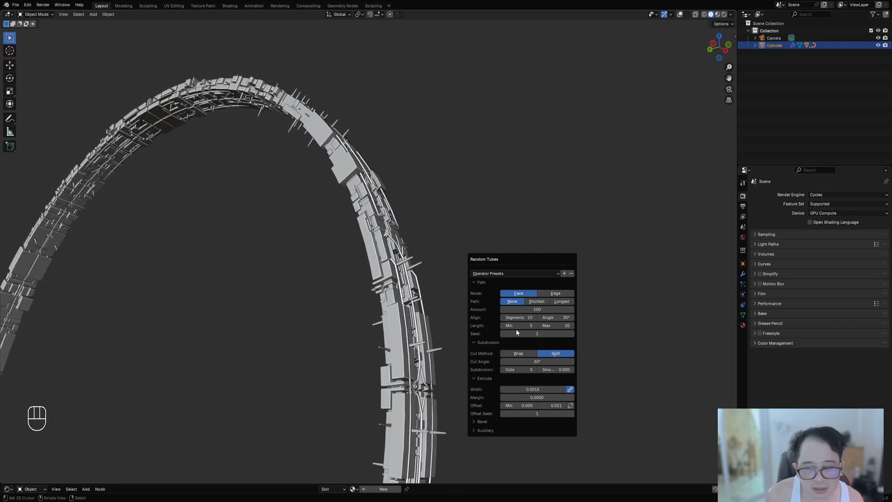
Set the Random Tubes subdivision to 3 cuts and the maximum path length to 10.
scroll(526, 366, "up", 1, "ctrl")
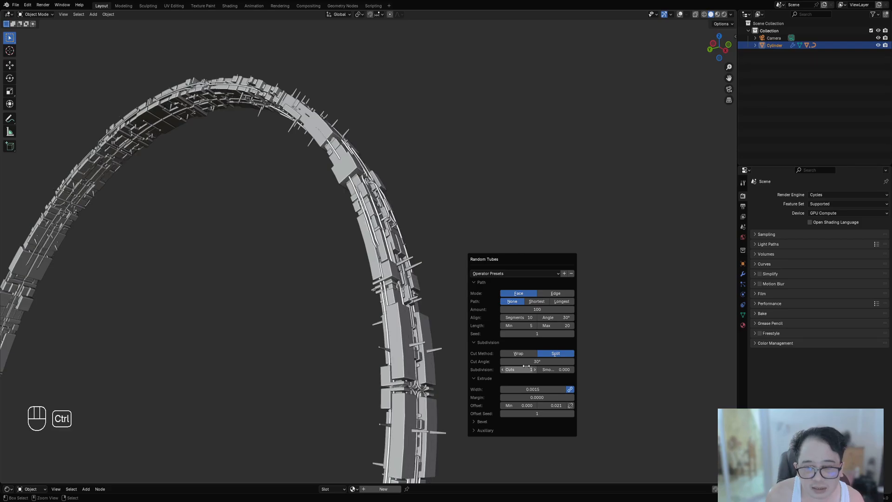
scroll(526, 366, "up", 1, "ctrl")
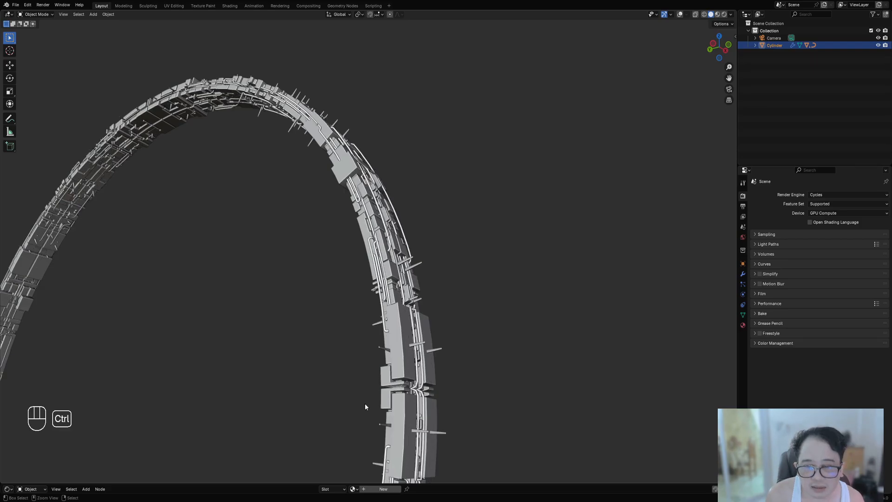
middle_click_drag(365, 403, 486, 266)
key("F9")
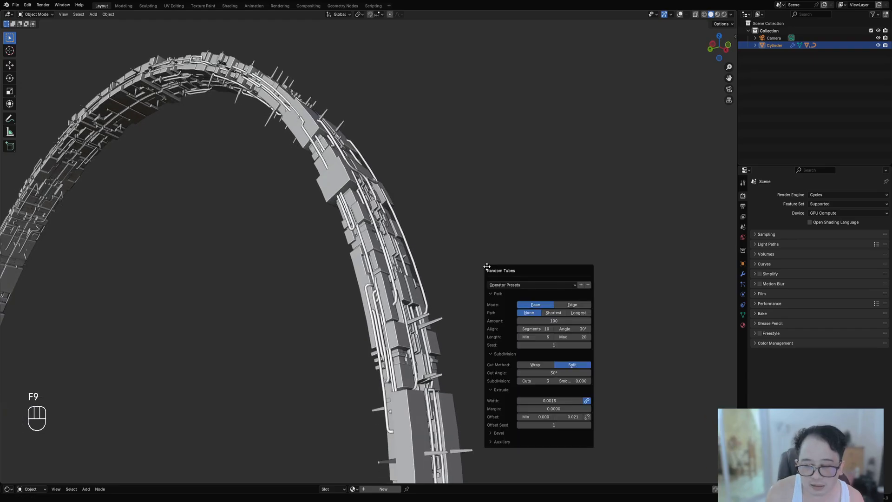
left_click(567, 337)
type("10")
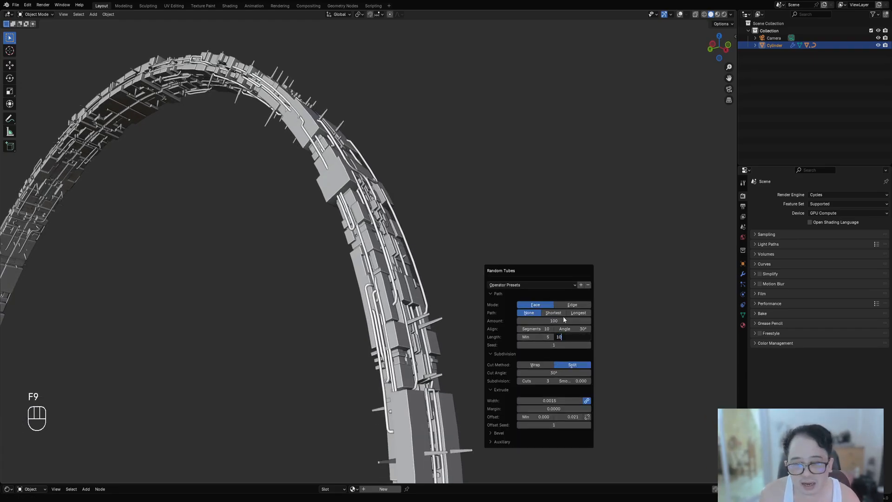
key("Return")
Expand the Random Tubes bevel settings and try a larger bevel offset of about 0.109.
middle_click_drag(525, 279, 436, 265)
scroll(436, 265, "up", 5)
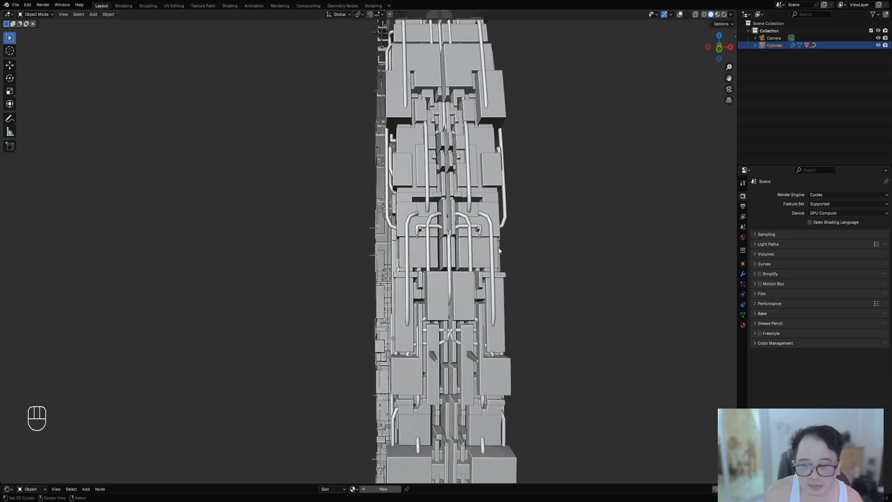
key("F9")
key("F9")
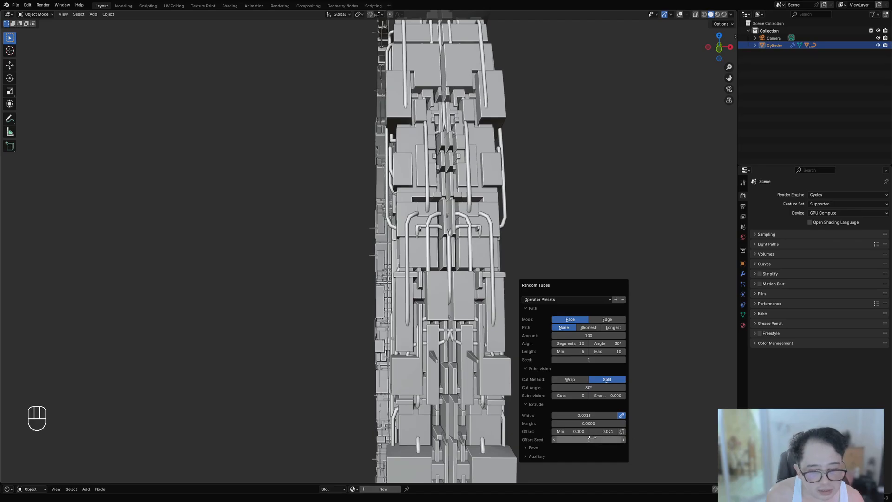
left_click(563, 447)
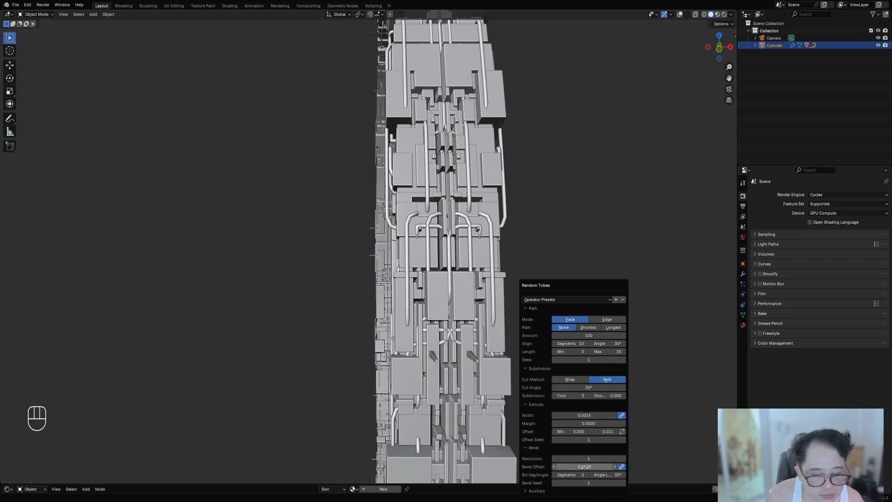
left_click_drag(584, 467, 591, 466, "shift")
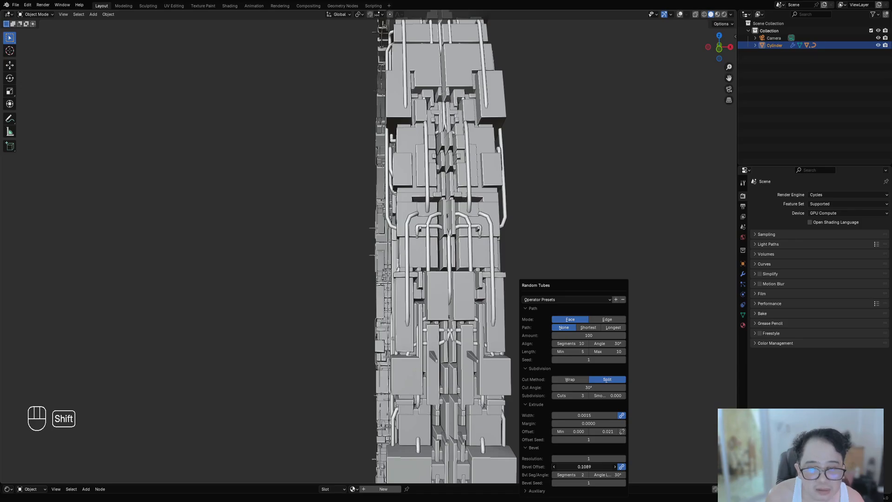
left_click_drag(584, 466, 584, 466, "shift")
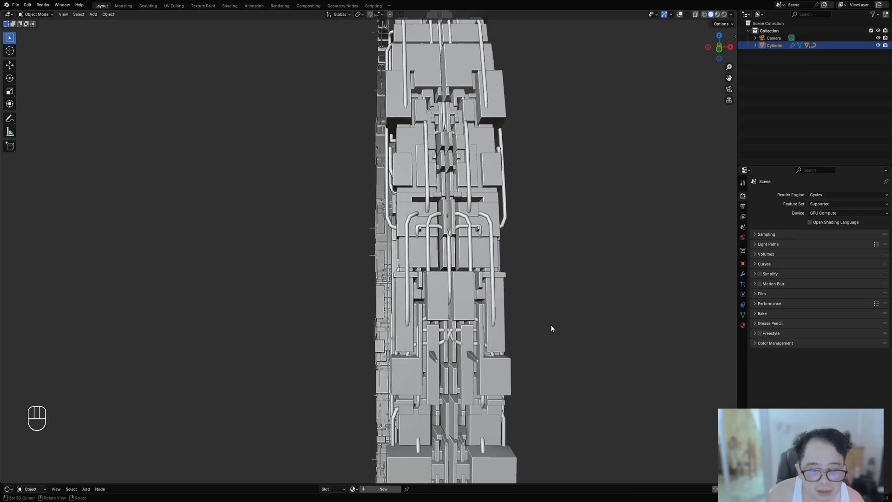
Set the tube bevel offset to 0.0043, testing it with 1 cut before returning the subdivision to 3 cuts.
key("F9")
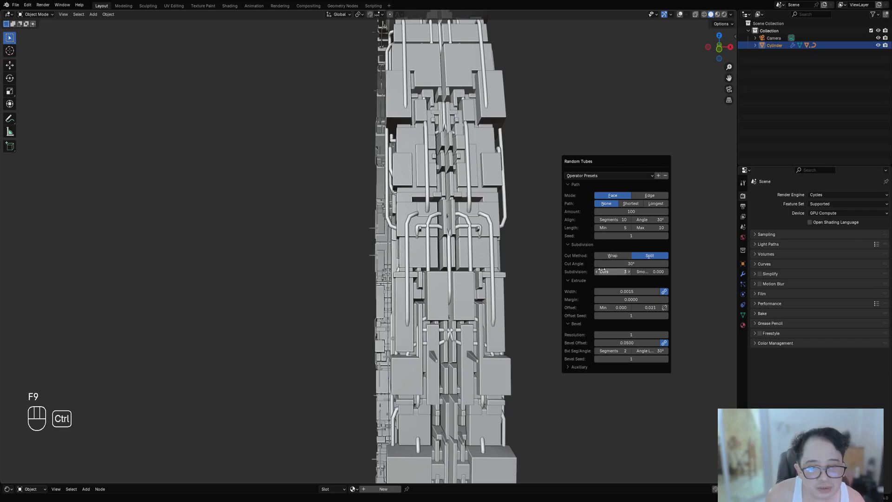
scroll(602, 271, "down", 1, "ctrl")
scroll(601, 270, "down", 1, "ctrl")
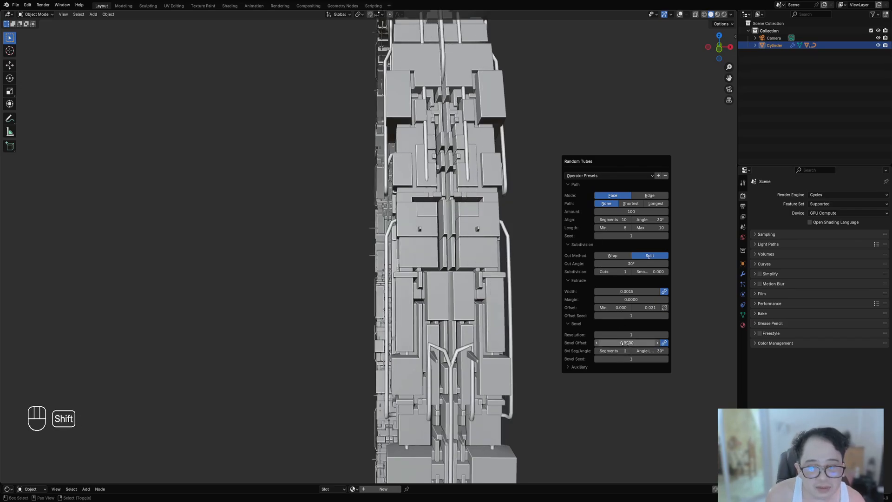
left_click_drag(626, 343, 598, 343, "shift")
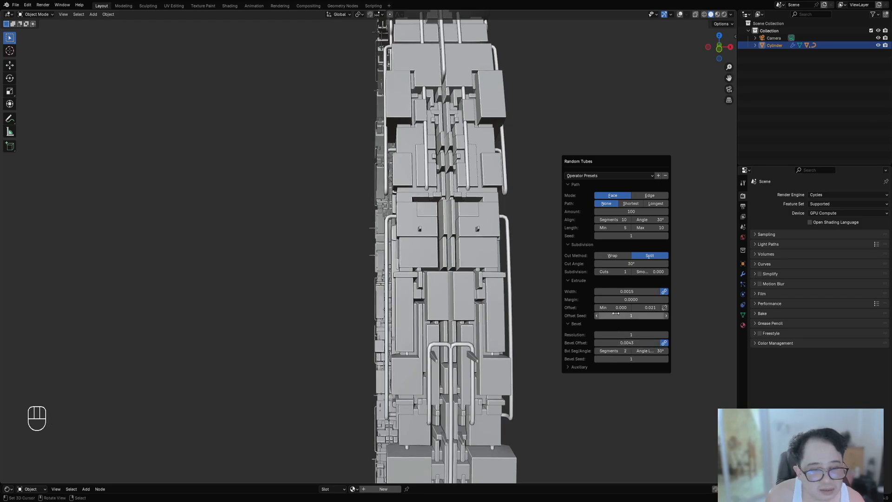
scroll(615, 274, "up", 1, "ctrl")
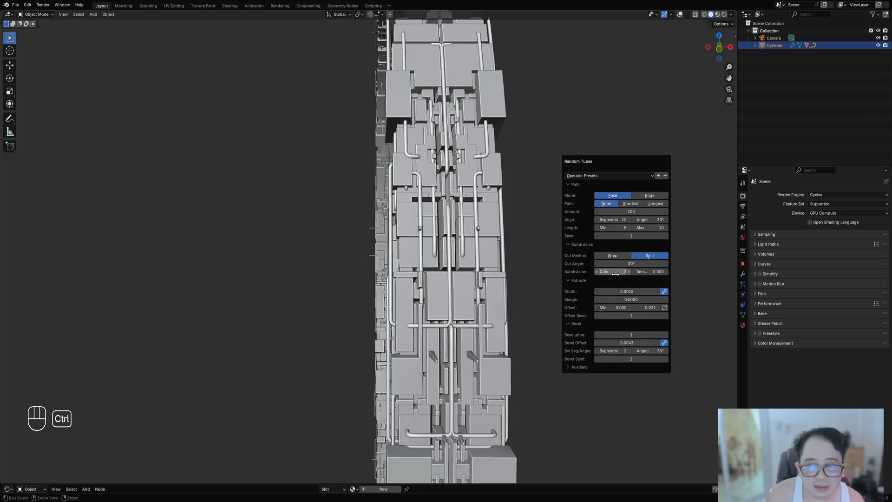
scroll(615, 274, "up", 1, "ctrl")
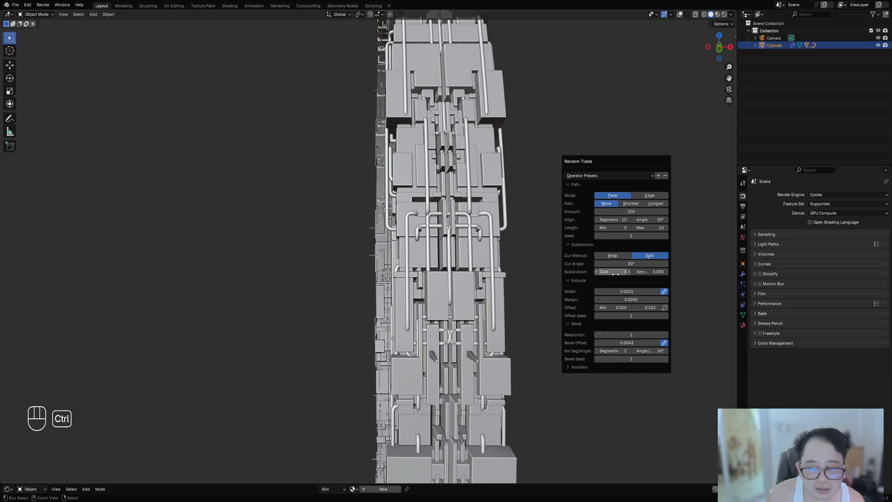
Inspect the tubes around the ring and set the Random Tubes margin to 0.0058.
scroll(297, 240, "down", 5)
middle_click_drag(349, 246, 525, 302)
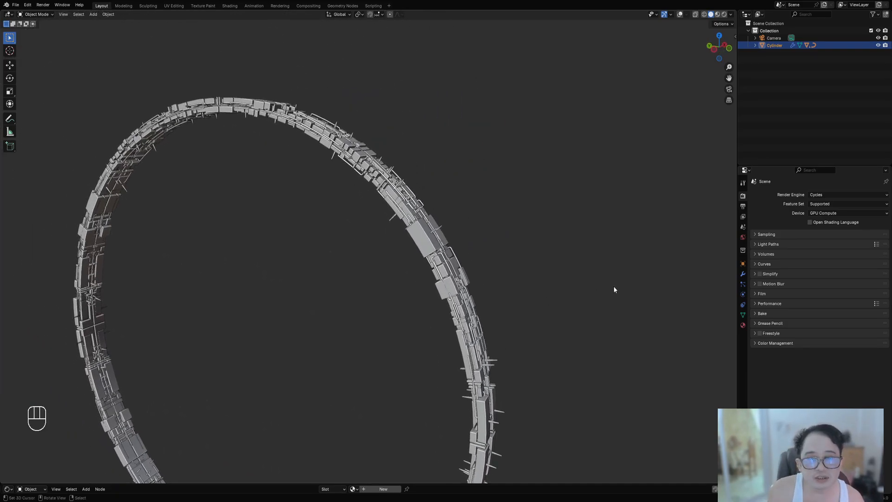
middle_click_drag(614, 290, 474, 252)
key("F9")
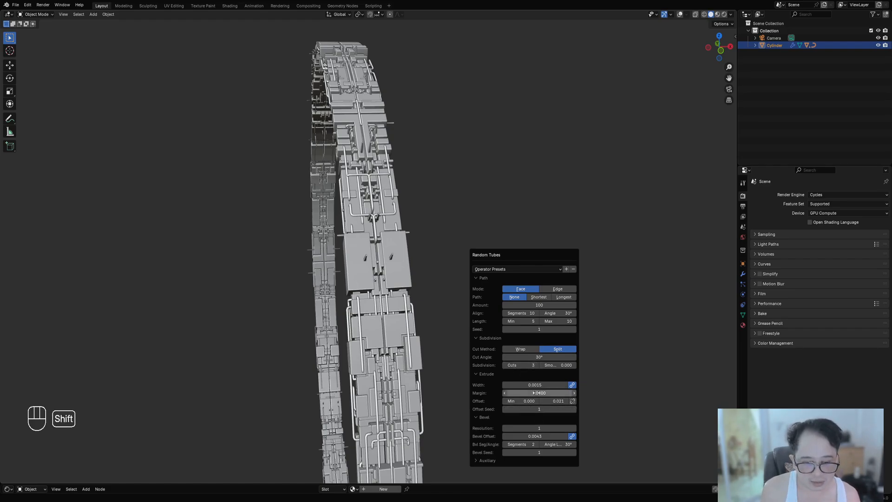
left_click_drag(537, 393, 576, 392, "shift")
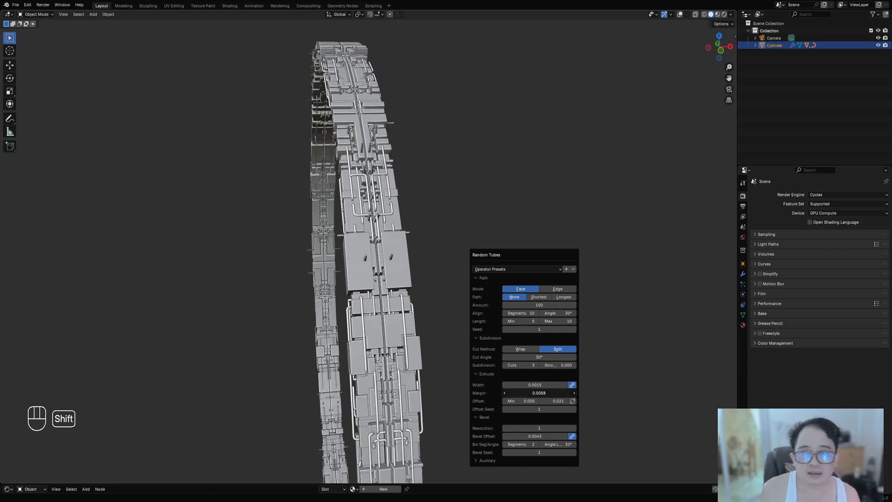
Turn off Use Fallback in the Random Tubes auxiliary settings and set the tube amount to 15.
left_click(486, 461)
left_click(529, 484)
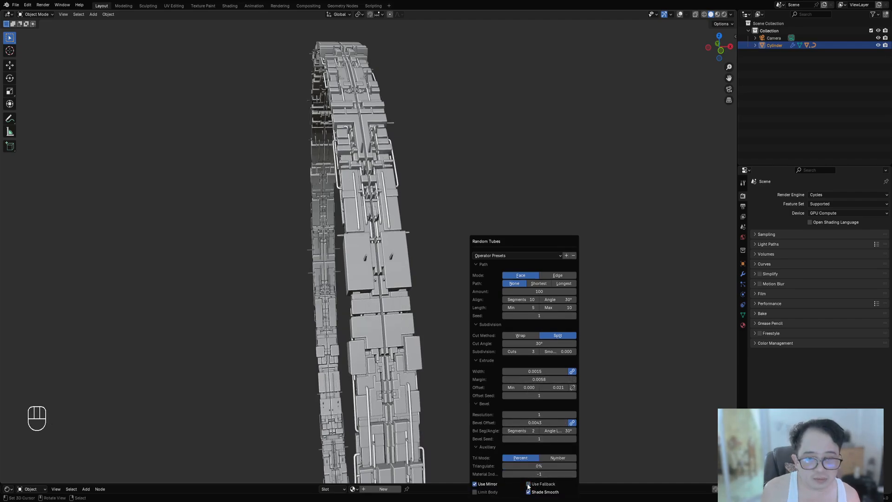
middle_click_drag(372, 367, 478, 369)
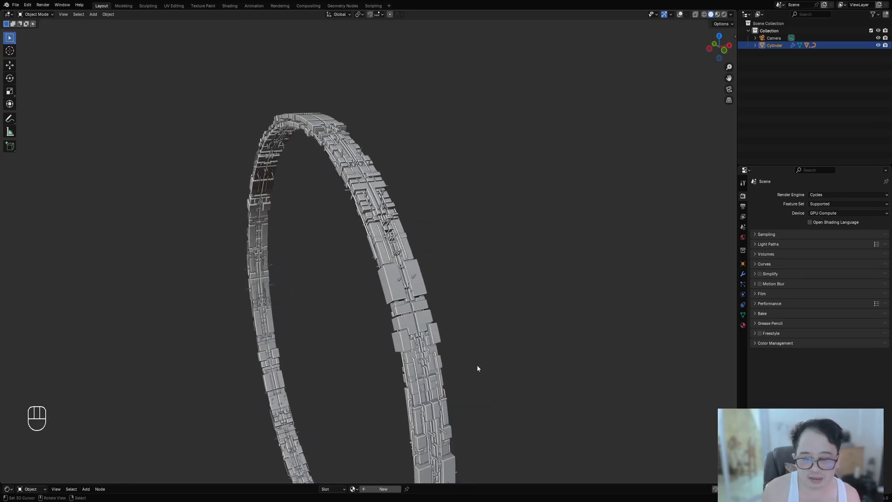
key("F9")
double_click(539, 292)
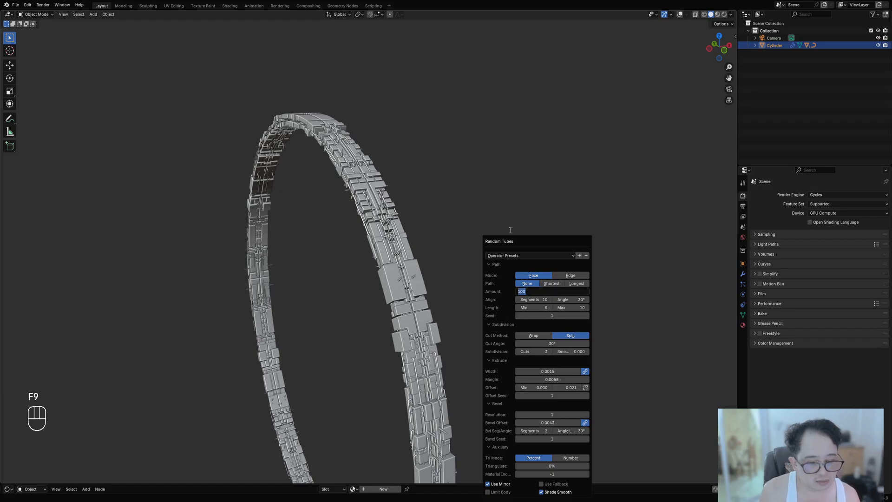
type("15")
key("Return")
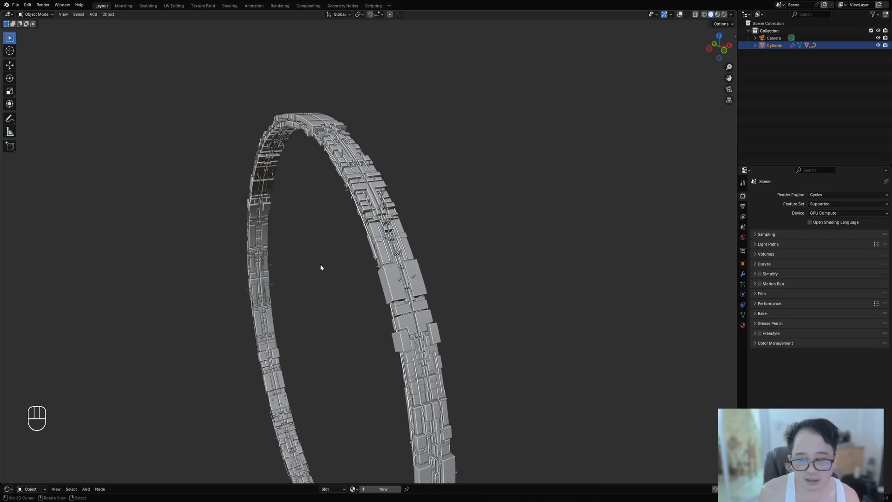
Save the file and view the piped ring surface from several angles.
middle_click_drag(320, 265, 515, 367)
key("ctrl+s")
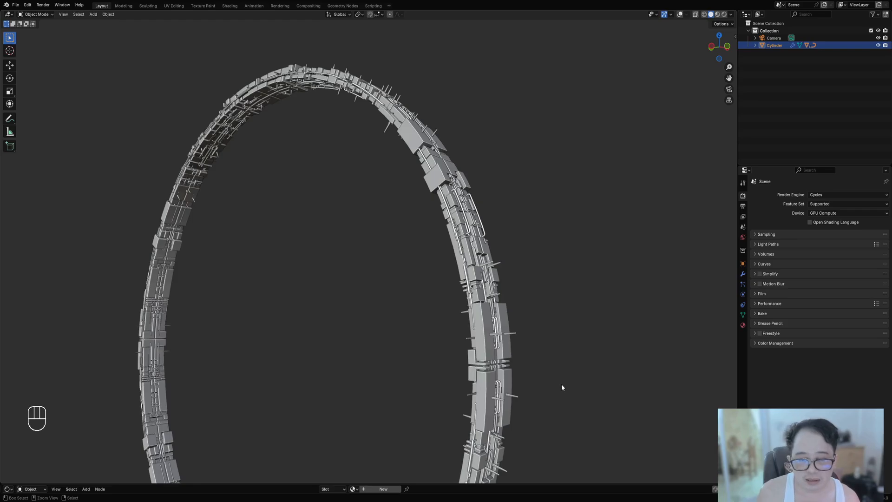
middle_click_drag(507, 244, 487, 233)
scroll(478, 236, "up", 5)
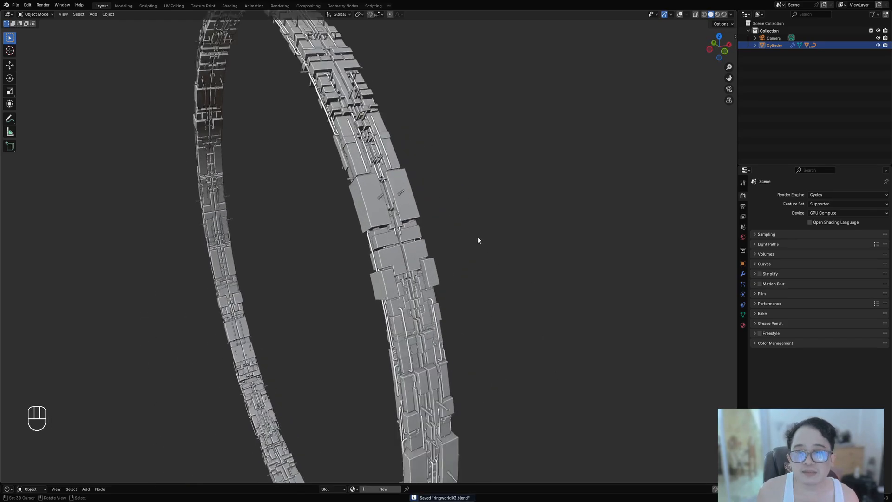
Turn on the viewport overlays and clear the selection on the extruded panel mesh in Edit Mode.
key("Tab")
key("Tab")
key("Tab")
key("shift+alt+z")
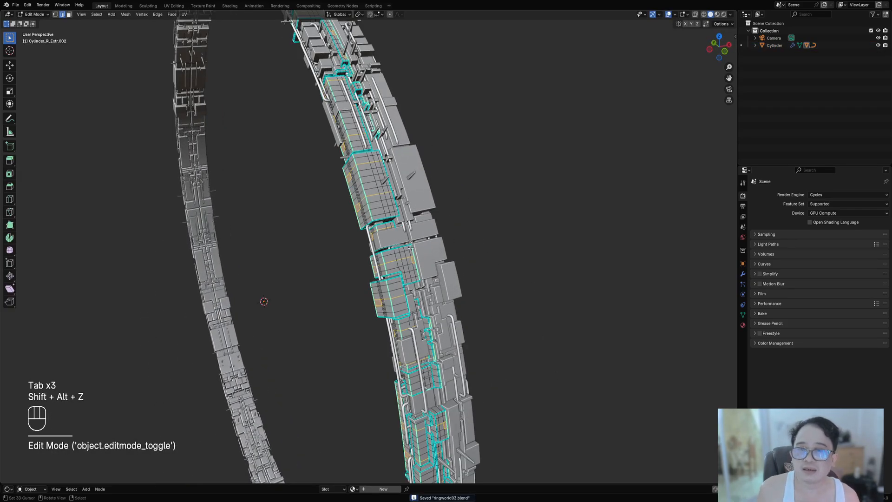
scroll(452, 217, "down", 5)
key("alt+a")
Examine how the extruded panel mesh covers one quarter of the ring, comparing Edit Mode with Object Mode.
middle_click_drag(559, 224, 467, 221)
key("Tab")
scroll(522, 247, "down", 3)
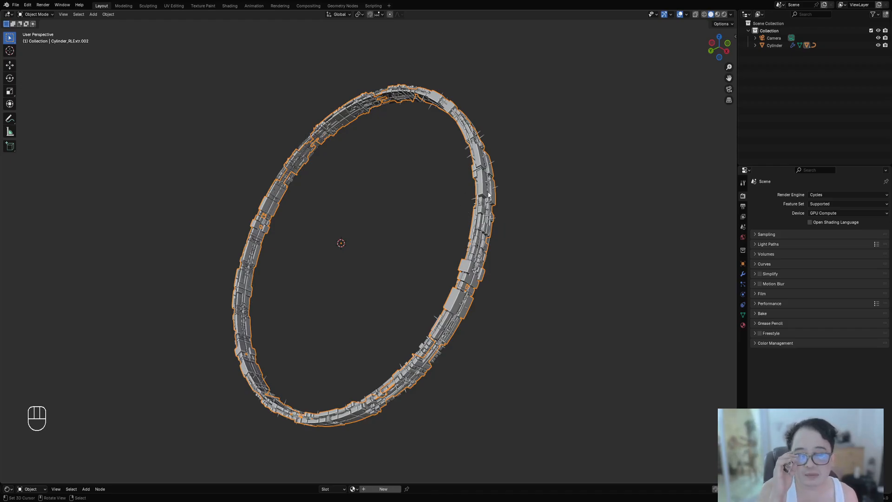
middle_click_drag(487, 192, 481, 209)
scroll(480, 209, "up", 2)
middle_click_drag(538, 220, 462, 240, "shift")
scroll(461, 240, "up", 2)
key("Tab")
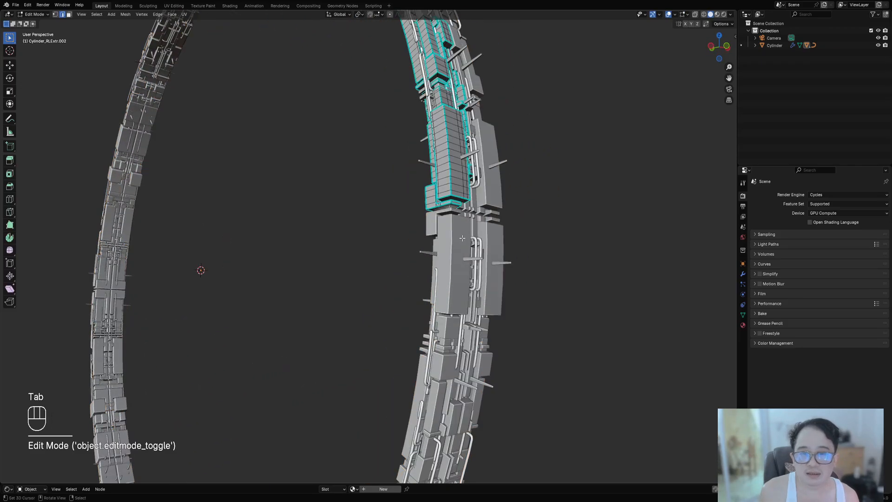
scroll(416, 183, "down", 1)
key("alt+a")
middle_click_drag(416, 184, 404, 379, "shift")
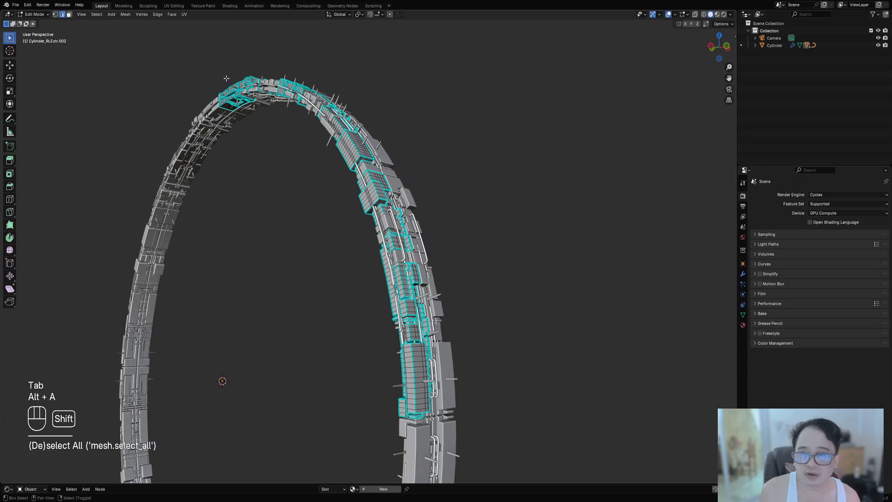
middle_click_drag(288, 168, 255, 141)
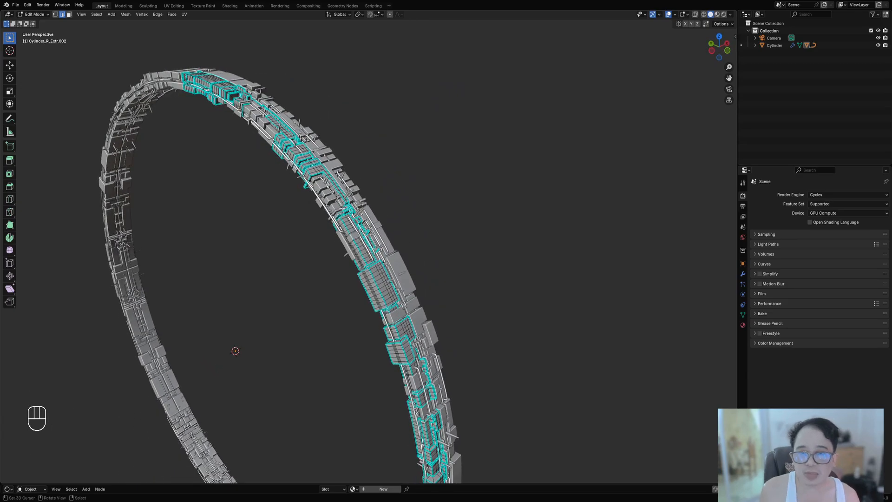
middle_click_drag(389, 254, 326, 185)
Select the whole extruded panel mesh, check its density in wireframe, and save the file.
key("a")
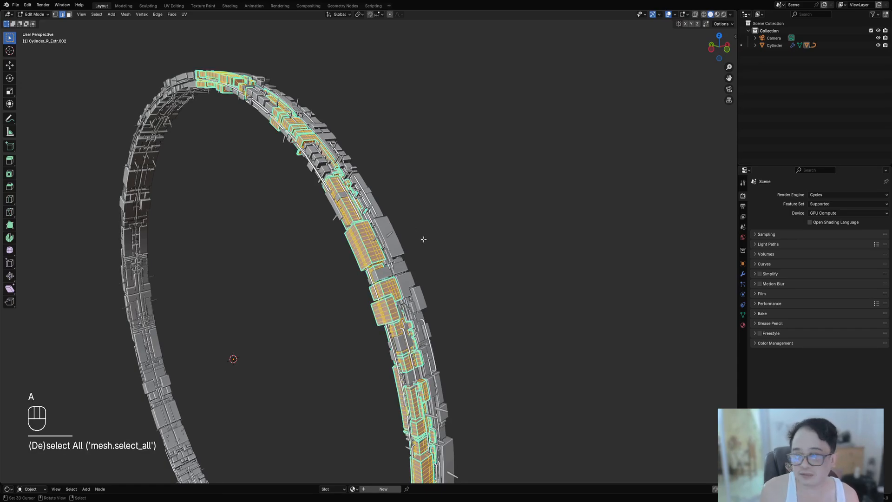
scroll(416, 235, "up", 1)
mouse_move(421, 241)
middle_mouse_down()
mouse_move(416, 235)
mouse_move(458, 236)
mouse_move(476, 201)
middle_mouse_up()
key("shift+z")
middle_click_drag(514, 171, 480, 181)
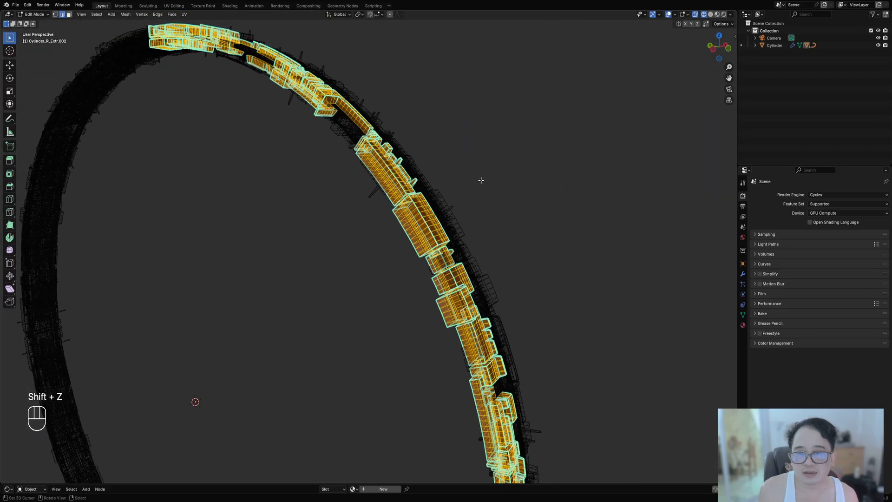
key("shift+z")
key("ctrl+s")
Try Random Panels on the extruded panel object in Object Mode with panel seed 3.
key("shift+q")
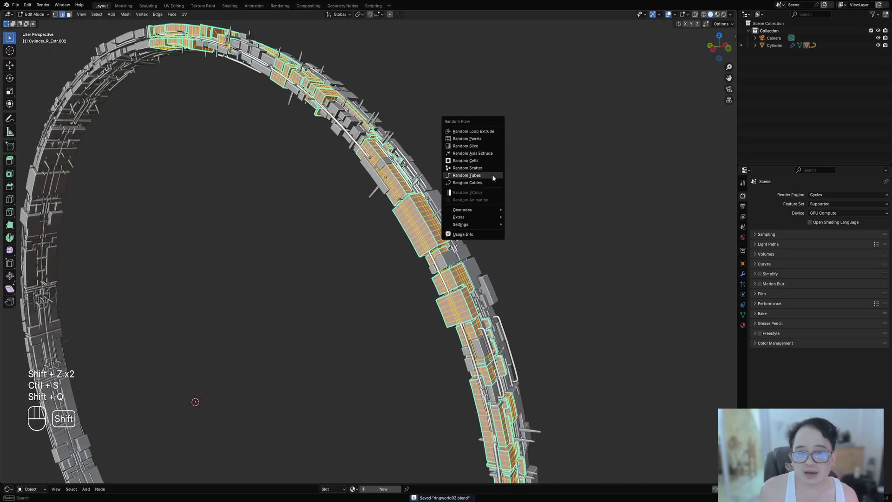
key("Tab")
key("shift+q")
left_click(487, 207)
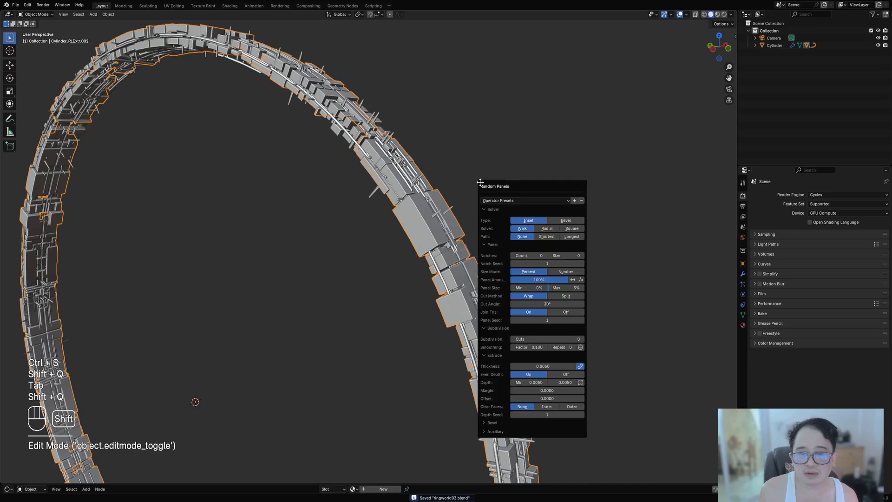
scroll(551, 319, "up", 1, "ctrl")
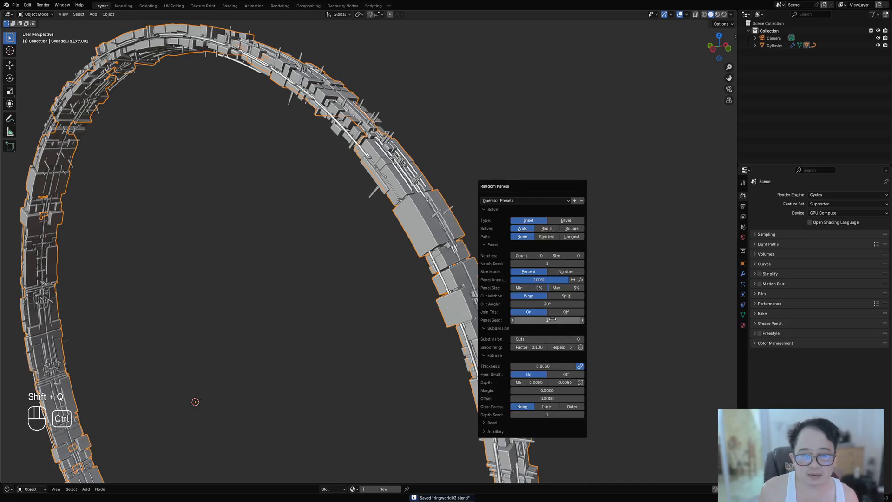
scroll(551, 319, "up", 1, "ctrl")
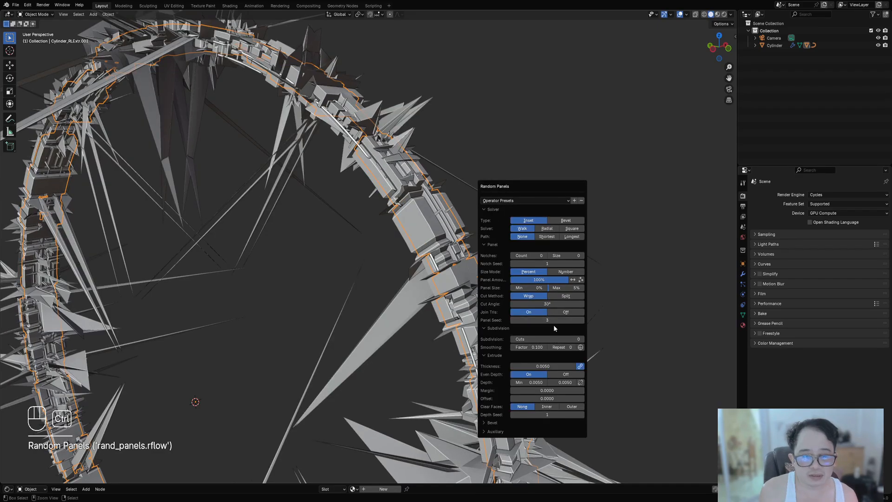
Turn off even depth and set the subdivision to 1 cut in Random Panels.
left_click(562, 374)
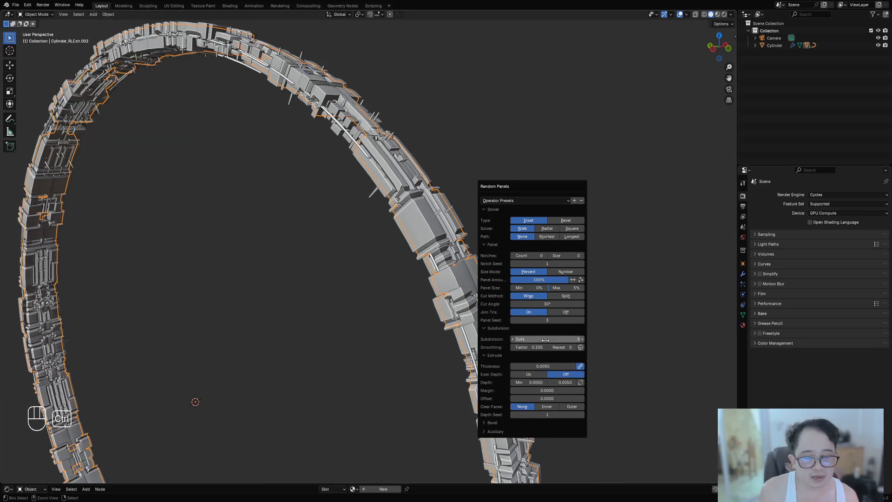
scroll(548, 340, "up", 1, "ctrl")
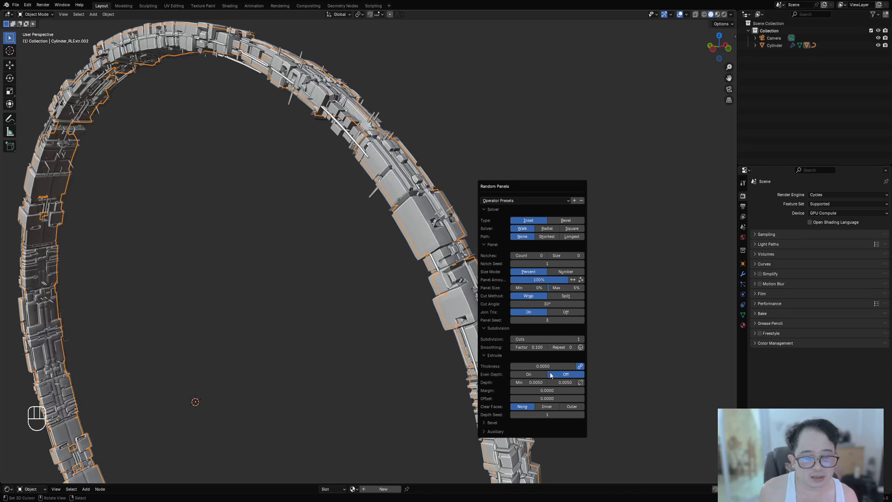
middle_click_drag(477, 389, 460, 234)
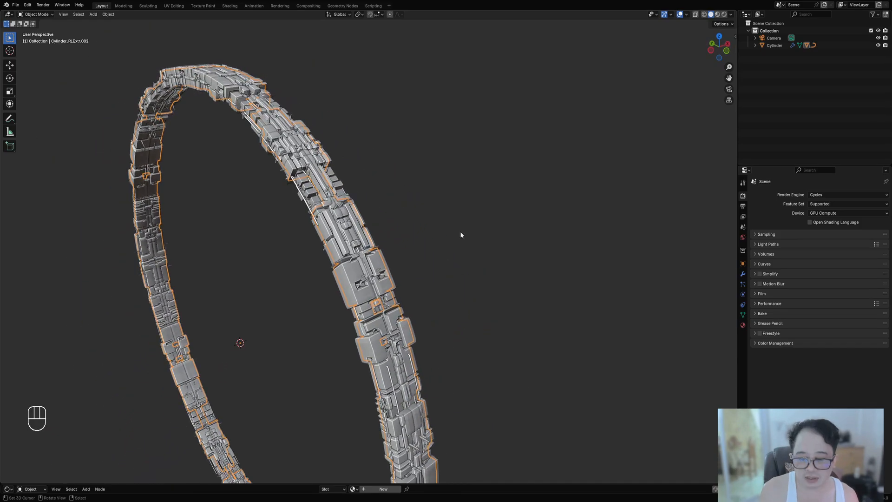
key("F9")
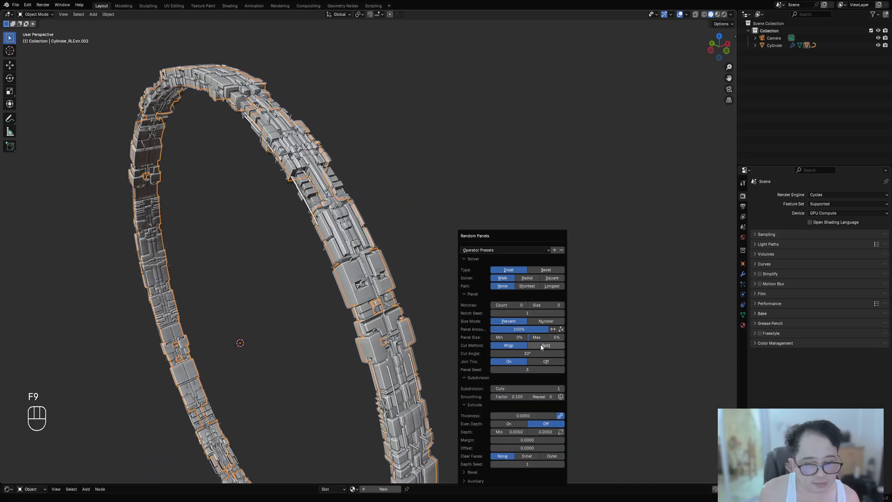
Try a maximum panel depth of 0.2600, then undo the Random Panels operation.
left_click(550, 429)
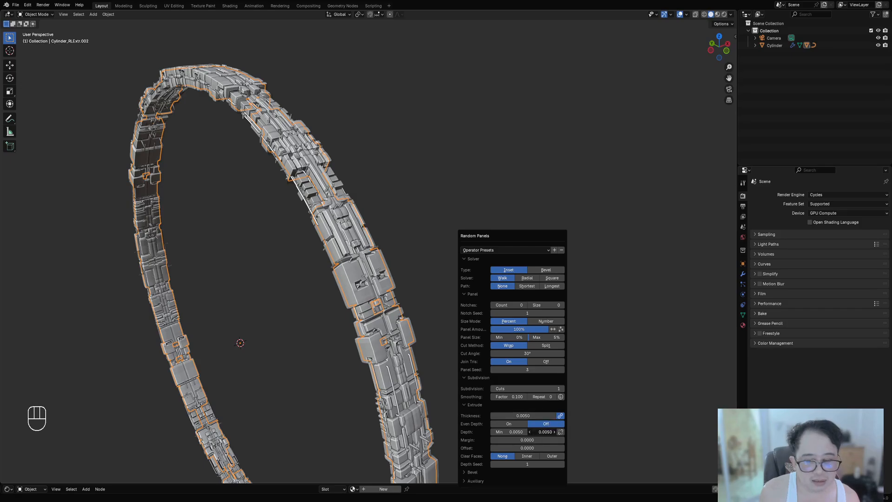
mouse_move(550, 429)
left_mouse_down()
mouse_move(645, 429)
mouse_move(553, 431)
left_mouse_up()
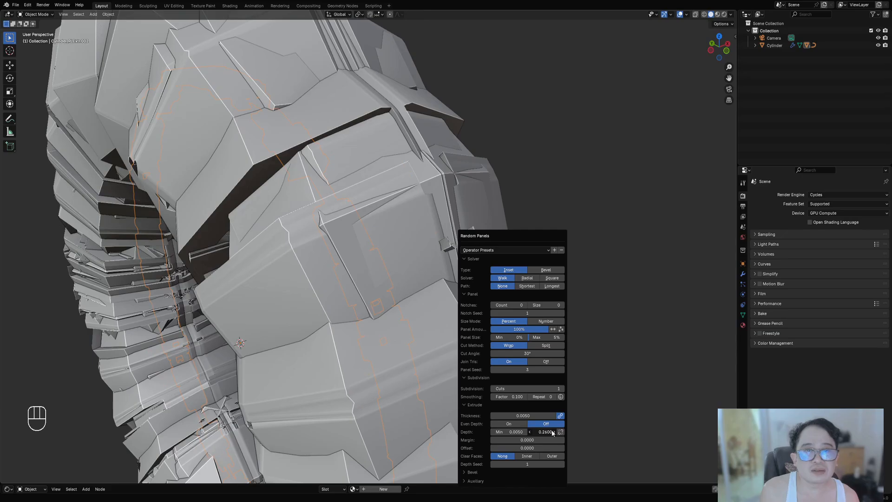
key("ctrl+z")
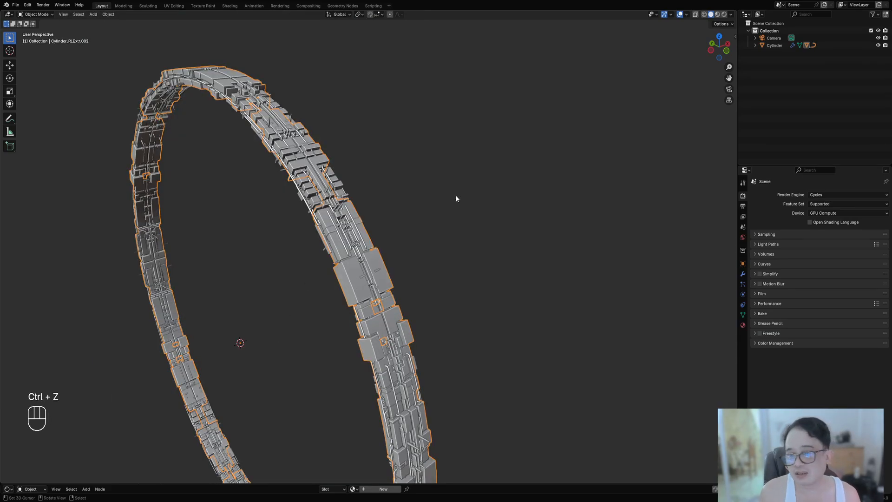
Examine the grid topology of the extruded panel mesh up close in Edit Mode.
key("Tab")
middle_click_drag(402, 253, 406, 221)
key("alt+a")
middle_click_drag(441, 346, 442, 251)
middle_click_drag(439, 307, 463, 269)
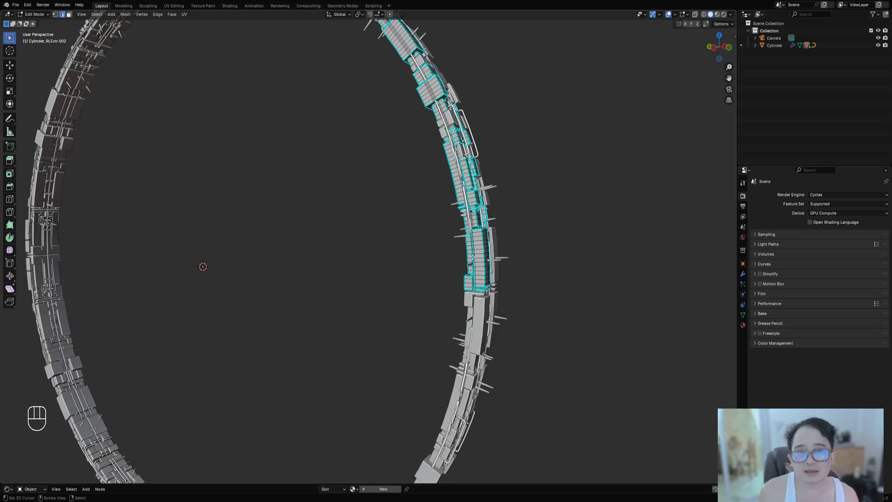
middle_click_drag(470, 253, 381, 251)
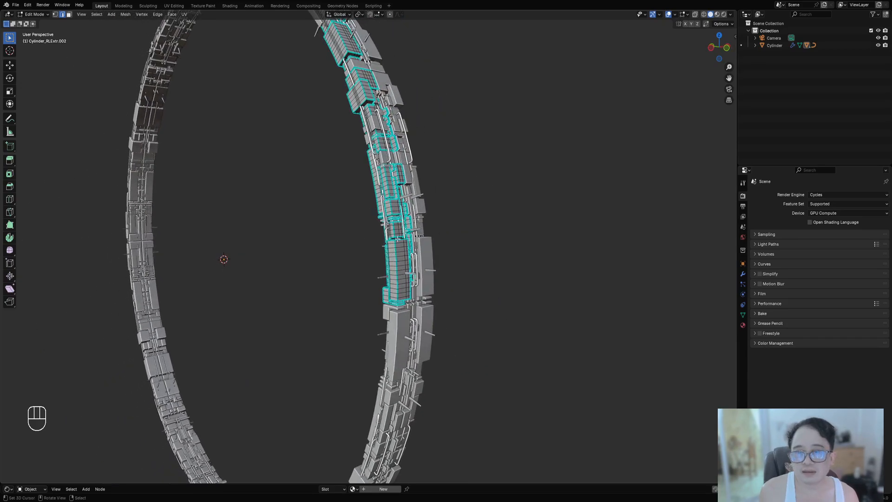
middle_click_drag(403, 248, 407, 253)
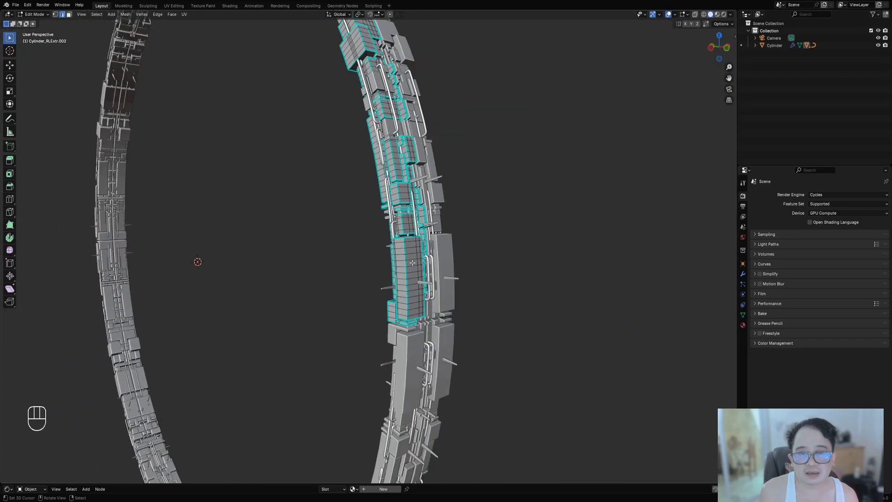
key("KP_Decimal")
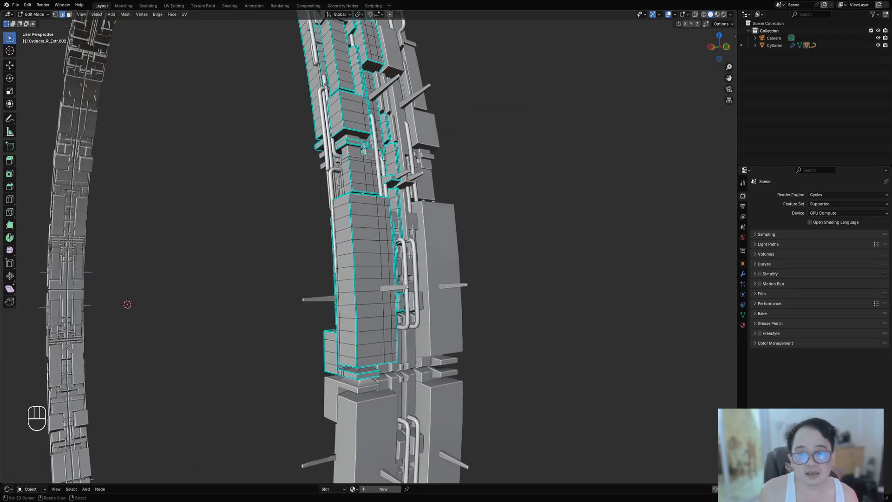
key("Tab")
key("Tab")
Compare the quarter-ring panel mesh in Edit Mode with the full mirrored ring in Object Mode.
scroll(398, 246, "down", 6)
key("Tab")
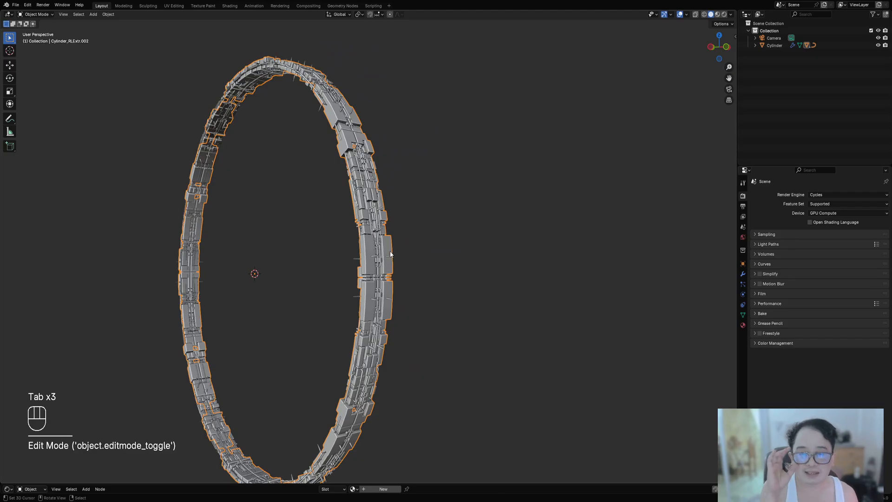
scroll(392, 255, "up", 5)
key("Tab")
key("alt+a")
scroll(402, 185, "down", 5)
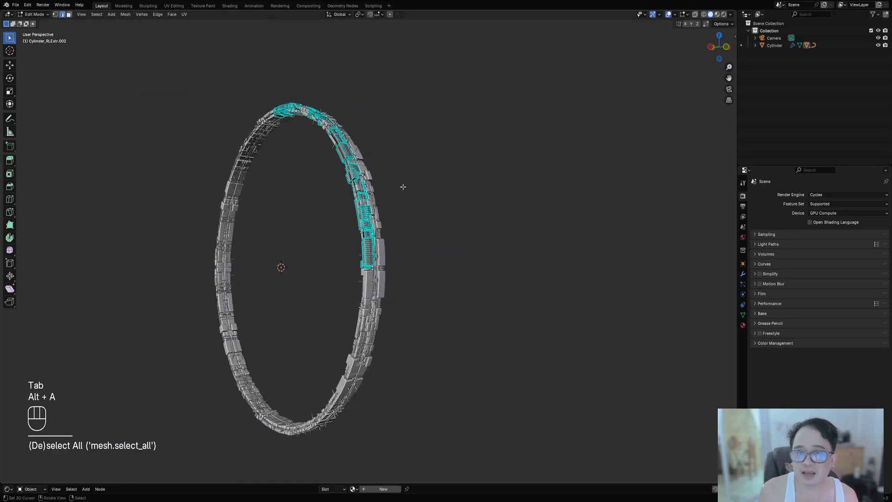
key("Tab")
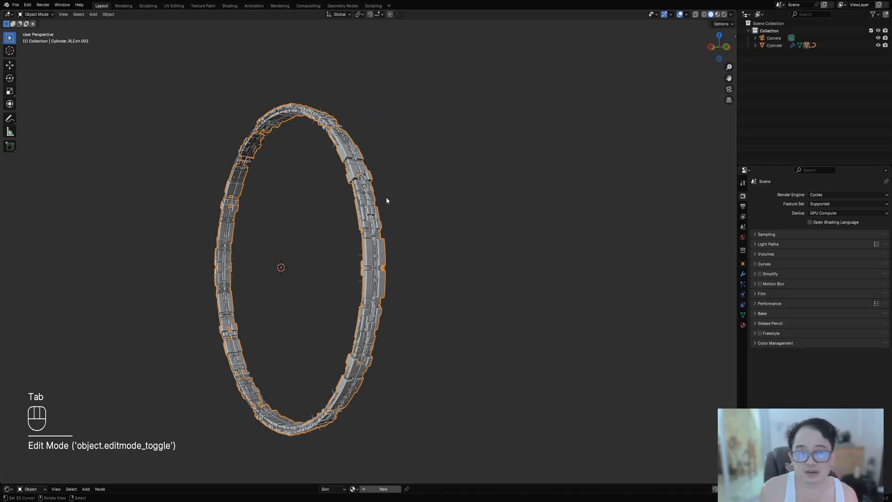
scroll(386, 202, "up", 5)
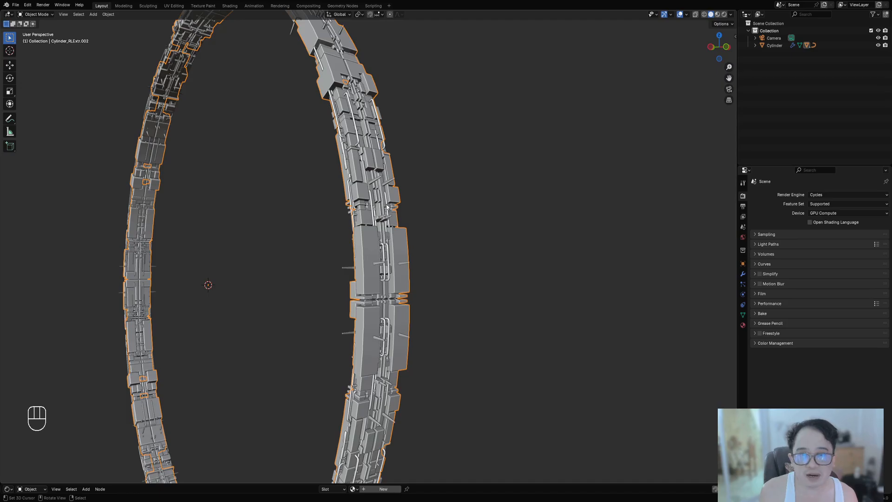
Try a Select Linked preselection on the ring's large block faces and check it in Edit Mode.
scroll(386, 206, "down", 4)
middle_click_drag(386, 205, 415, 281)
key("shift+ctrl+a")
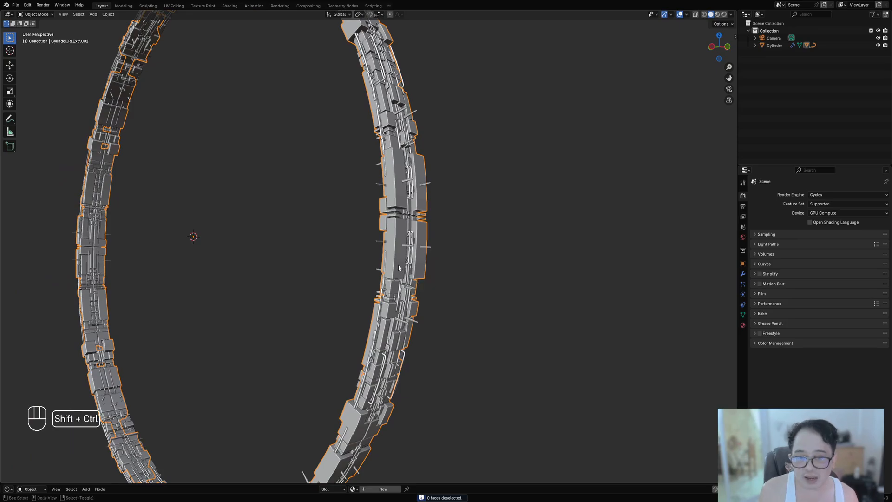
mouse_move(398, 267)
middle_mouse_down()
mouse_move(430, 272)
mouse_move(409, 259)
middle_mouse_up()
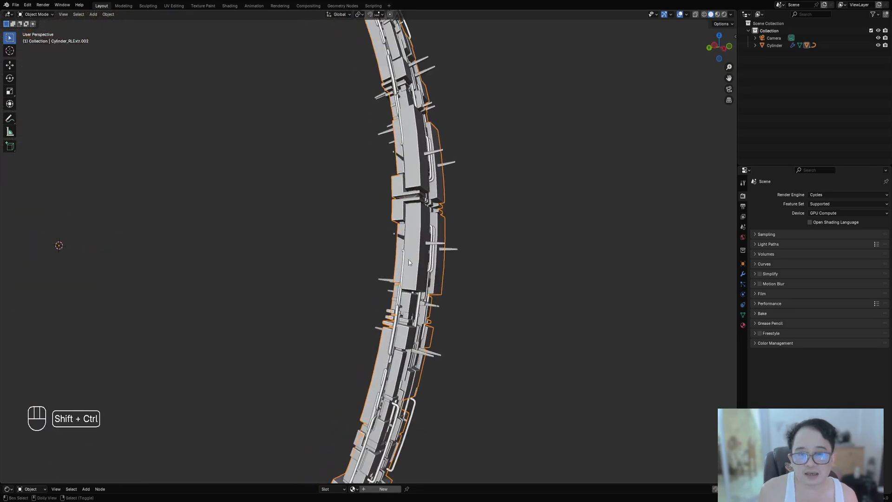
key("shift+ctrl+f")
scroll(411, 260, "down", 6)
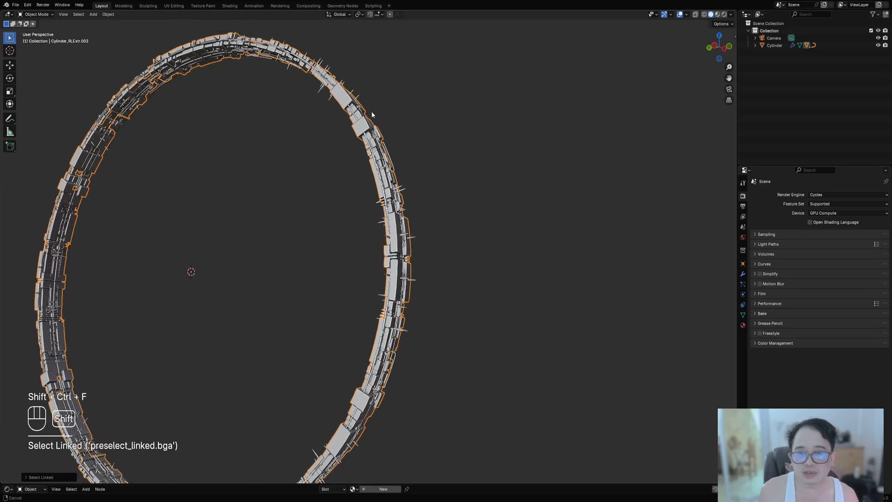
key("Tab")
key("Tab")
scroll(496, 303, "up", 5)
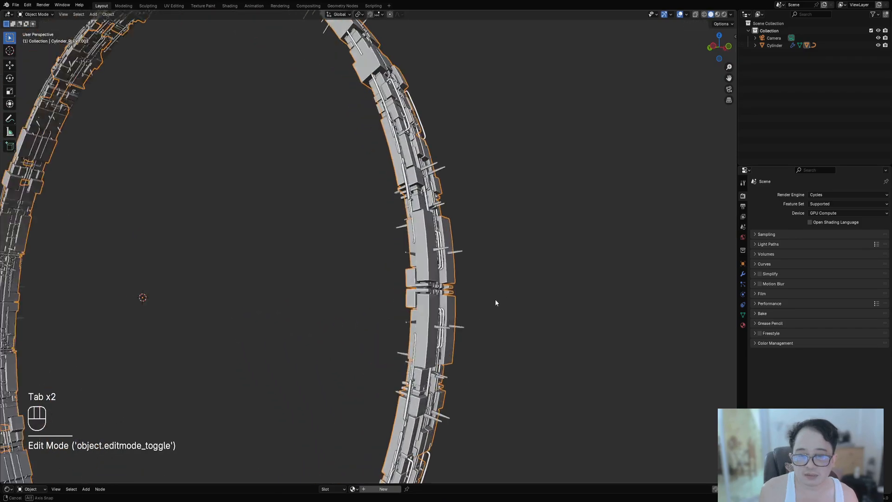
key("shift+ctrl+f")
middle_click_drag(419, 268, 463, 264)
Clear the face preselection, reselect the linked panel faces, and run Random Panels on them.
key("shift+ctrl+a")
key("shift+ctrl+f")
scroll(463, 265, "up", 4)
key("shift+q")
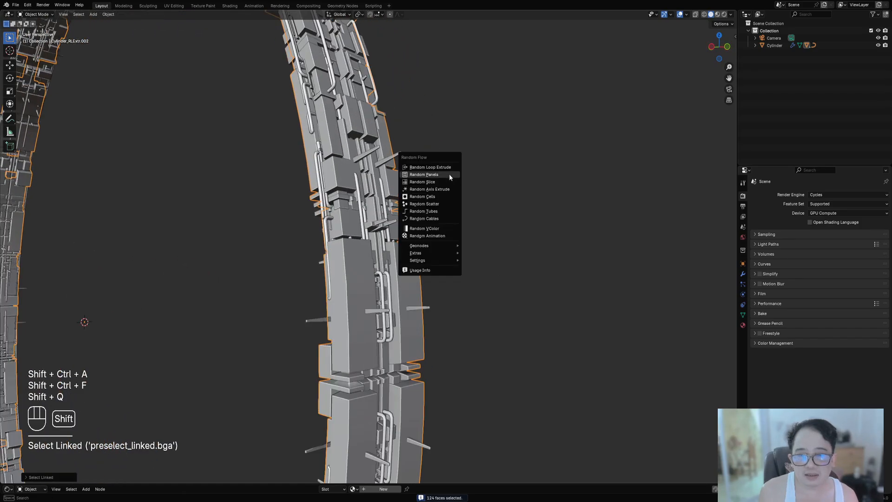
left_click(449, 174)
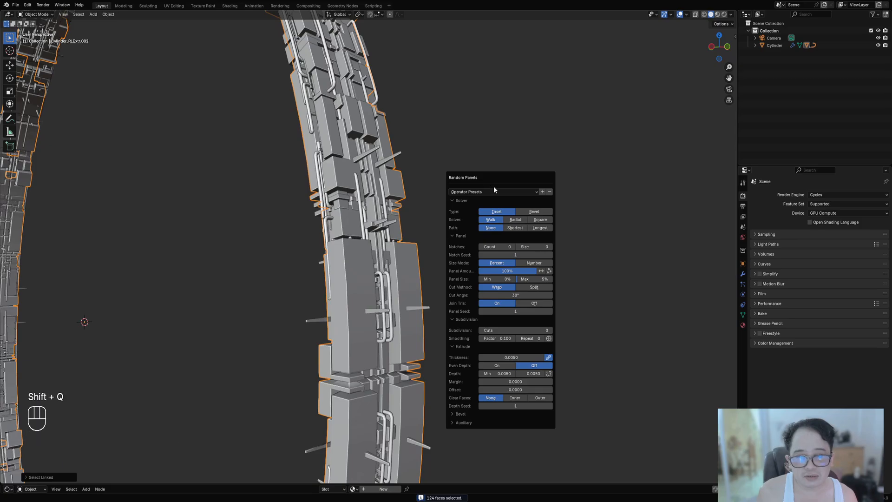
Try the square 100 perc angle preset with thickness 0.0010, maximum depth -0.0007, even depth on and 3 subdivision cuts.
left_click(495, 191)
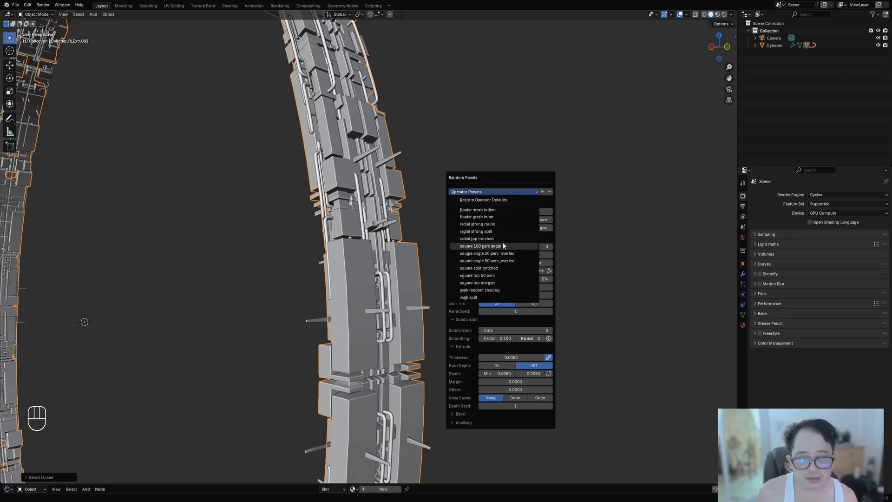
left_click(503, 243)
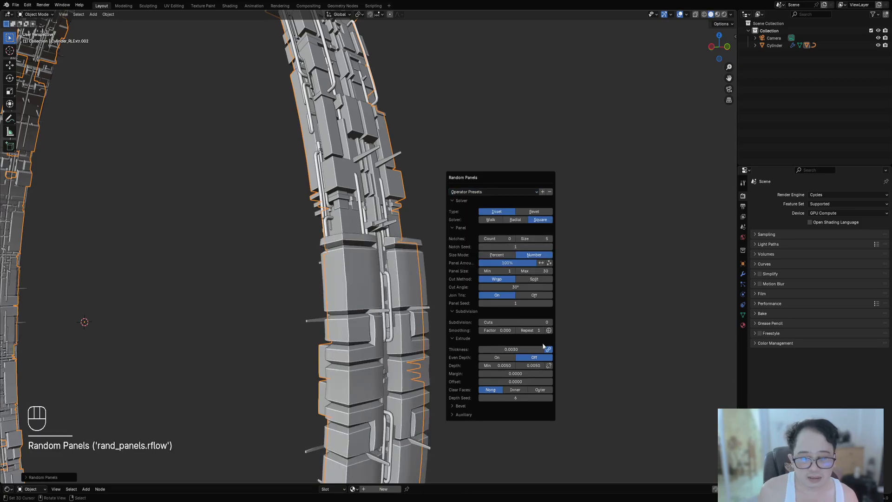
scroll(528, 349, "down", 2, "ctrl")
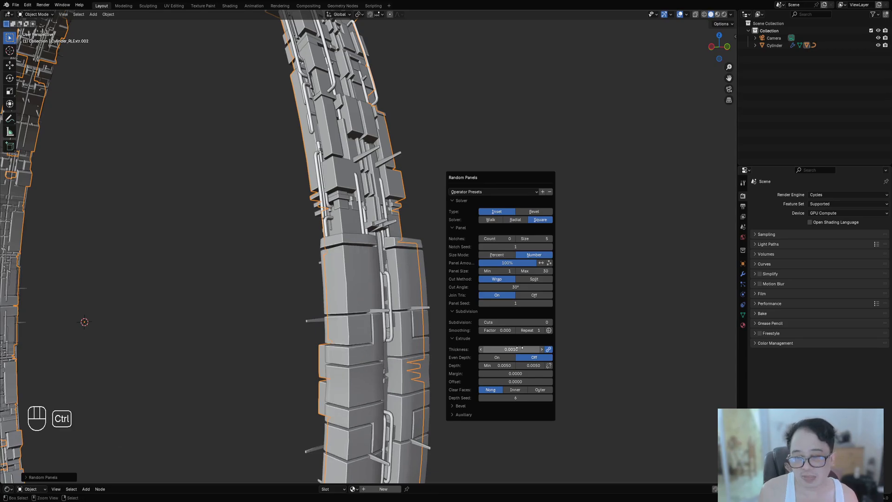
mouse_move(524, 366)
left_mouse_down("shift")
mouse_move(498, 366)
mouse_move(511, 366)
left_mouse_up("shift")
left_click(511, 360)
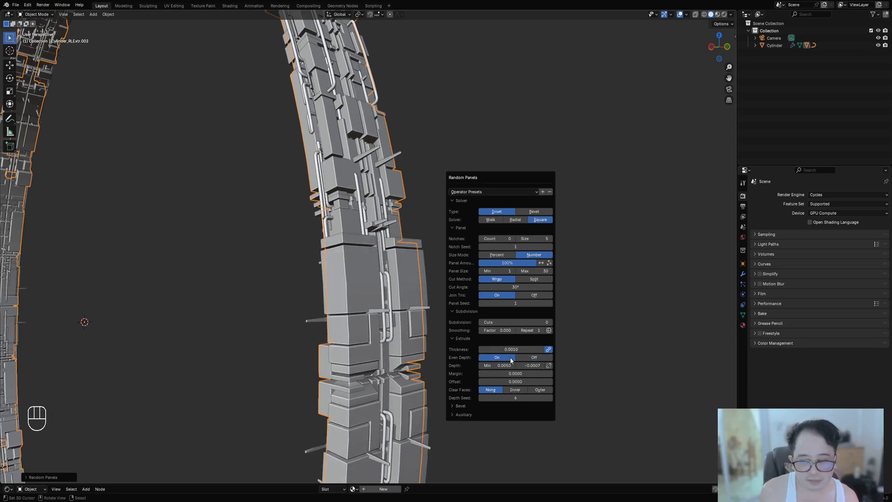
scroll(512, 321, "up", 3, "ctrl")
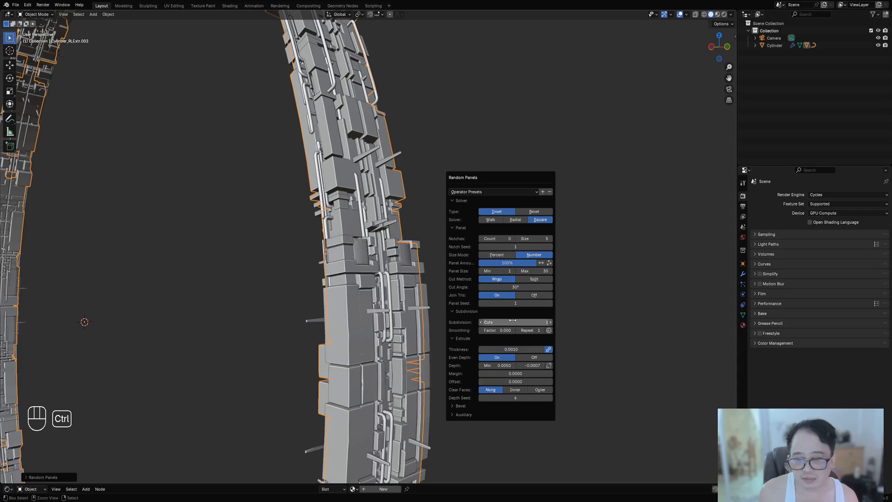
scroll(512, 321, "up", 1, "ctrl")
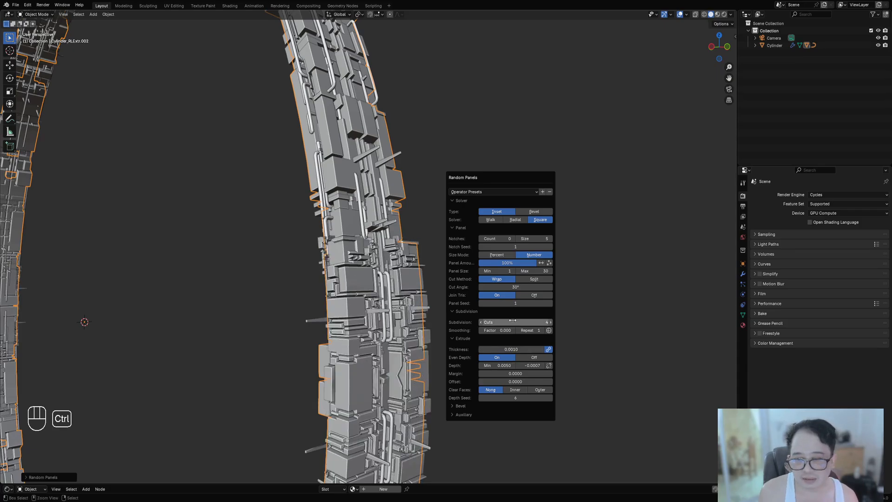
scroll(513, 320, "down", 1, "ctrl")
Apply the square angle 50 perc inverted preset with thickness 0.0010 and 3 subdivision cuts.
left_click(516, 192)
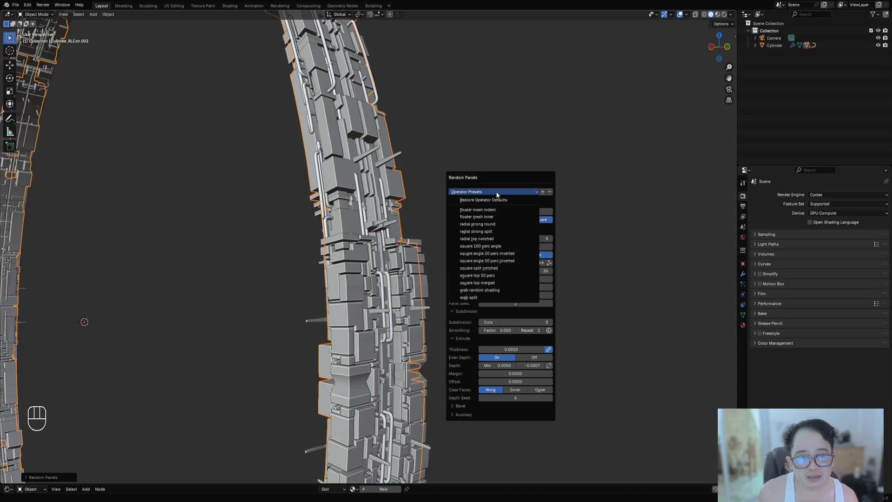
left_click(504, 261)
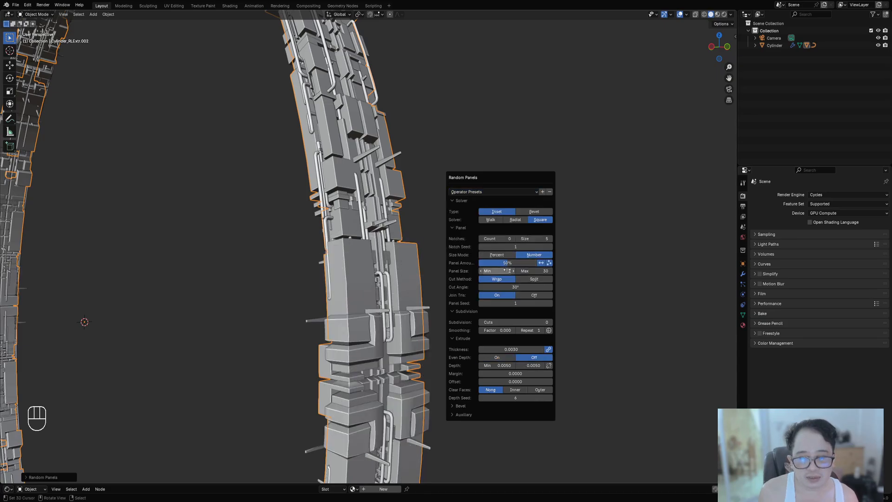
double_click(518, 349)
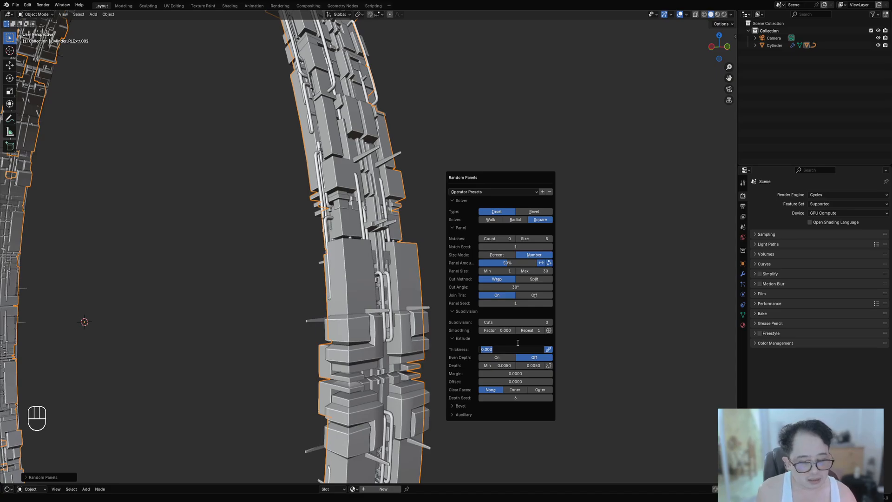
key("Return")
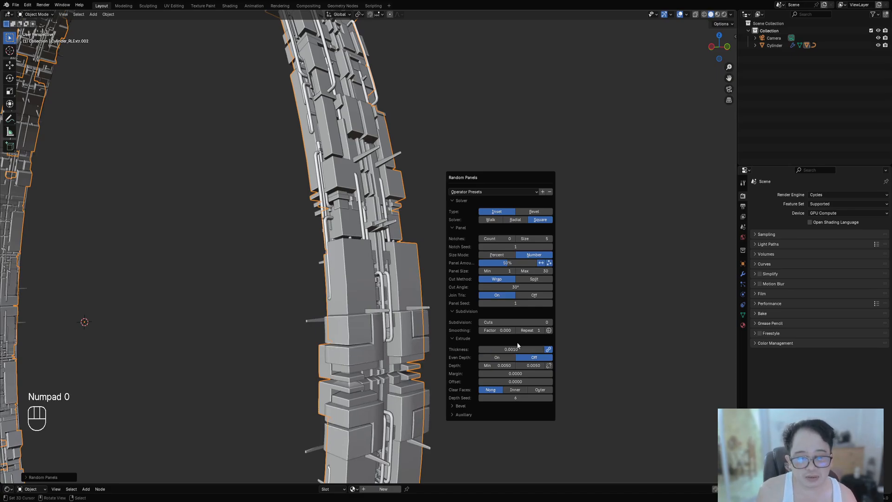
scroll(504, 322, "up", 4, "ctrl")
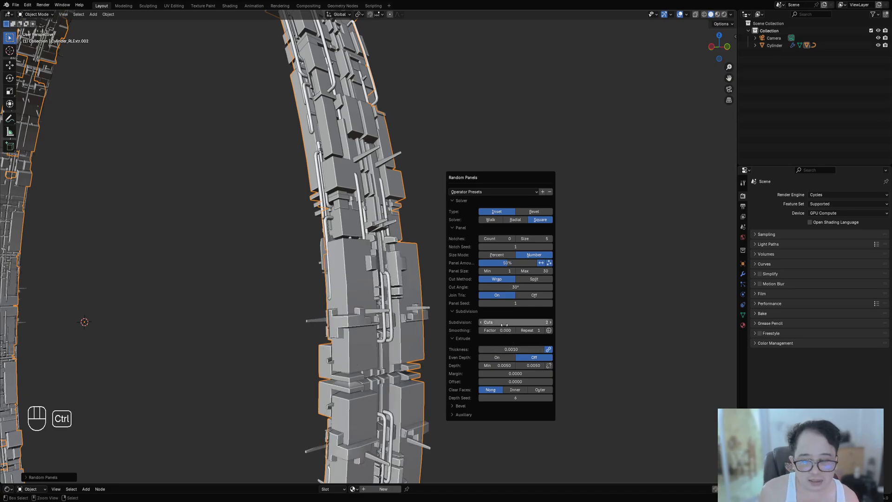
Try a Random Panels thickness of 0.0002 and a panel amount of 80%.
scroll(271, 330, "down", 4)
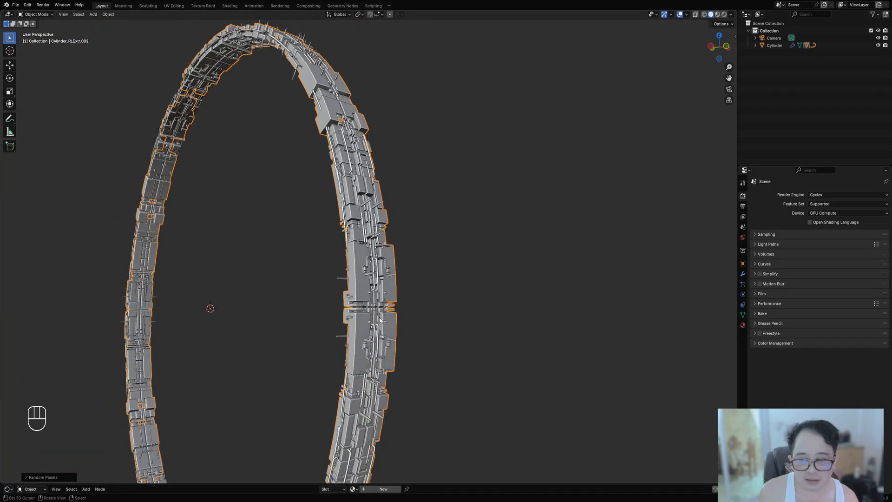
middle_click_drag(458, 312, 441, 294)
scroll(456, 274, "up", 3)
key("F9")
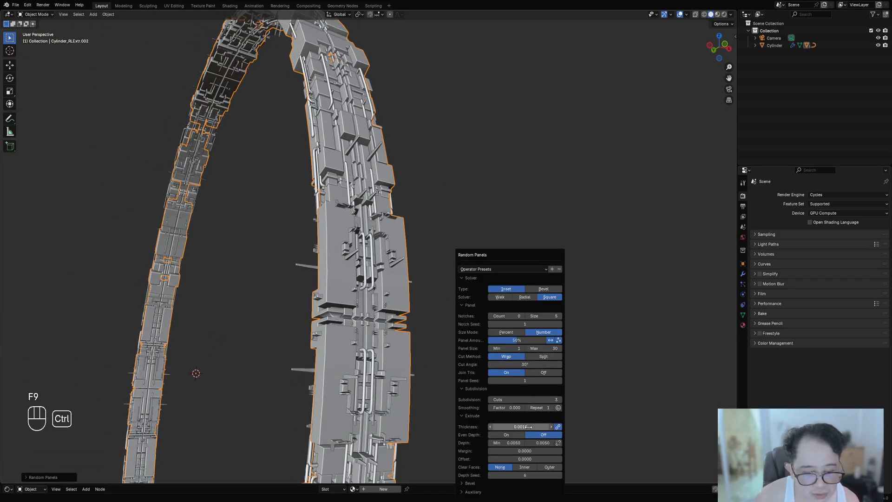
left_click_drag(528, 426, 518, 426, "shift")
scroll(436, 219, "up", 3)
middle_click_drag(425, 274, 441, 233, "shift")
scroll(474, 236, "down", 3)
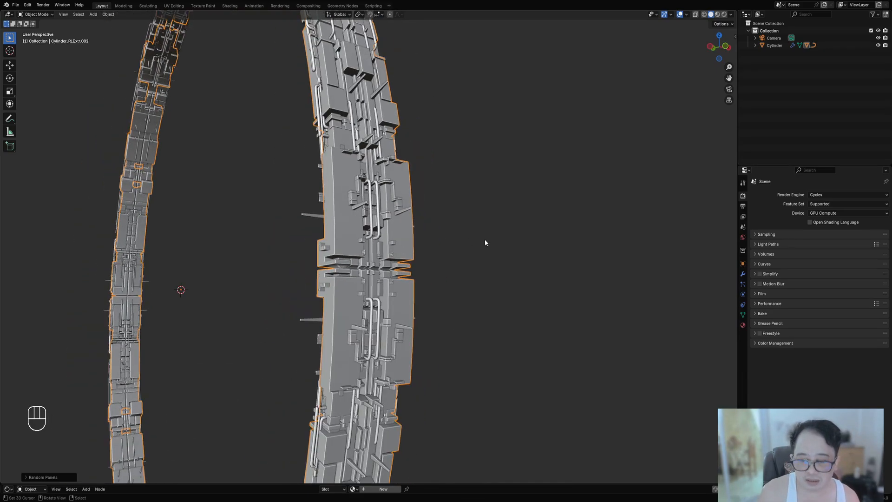
key("F9")
left_click_drag(549, 330, 567, 329)
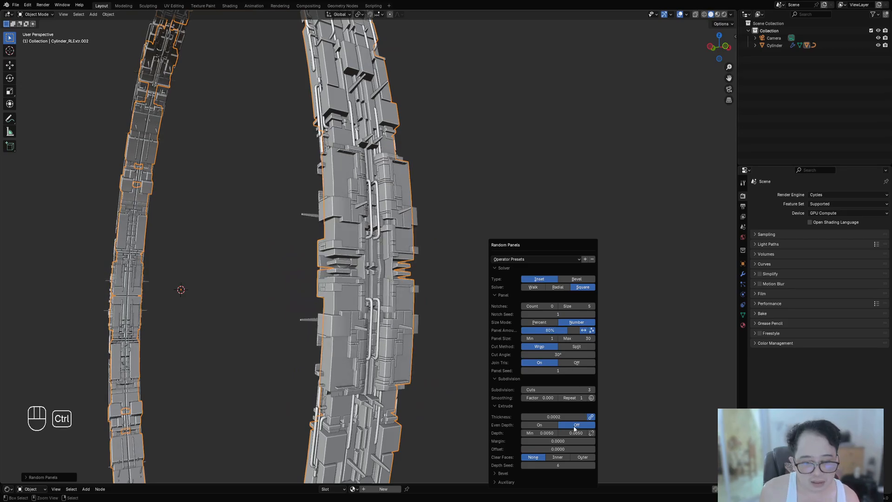
Try several non-zero panel margins, then restore the margin to 0.0000.
scroll(553, 441, "up", 2, "ctrl")
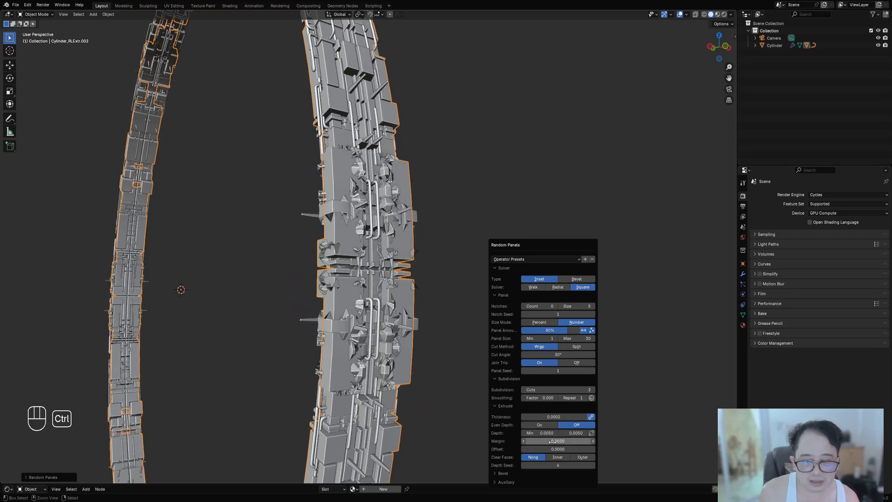
scroll(553, 441, "down", 2, "ctrl")
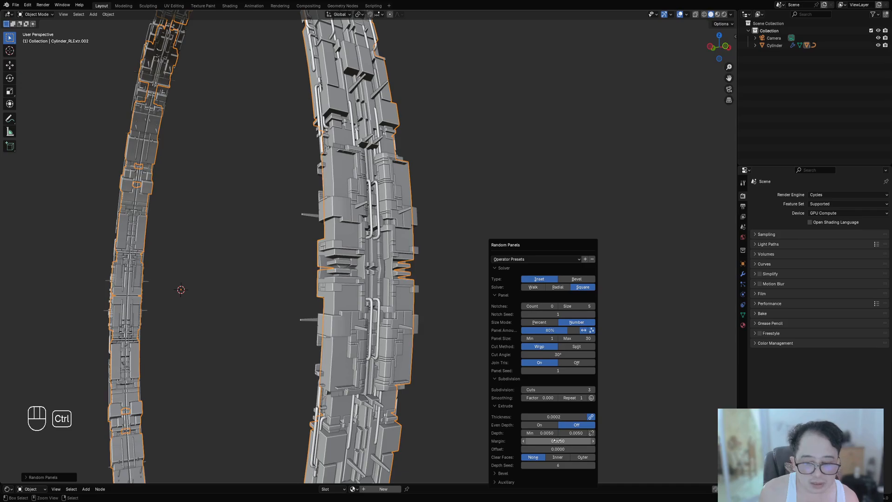
scroll(554, 440, "up", 1, "ctrl")
scroll(557, 440, "down", 1, "ctrl")
scroll(557, 441, "up", 1, "ctrl")
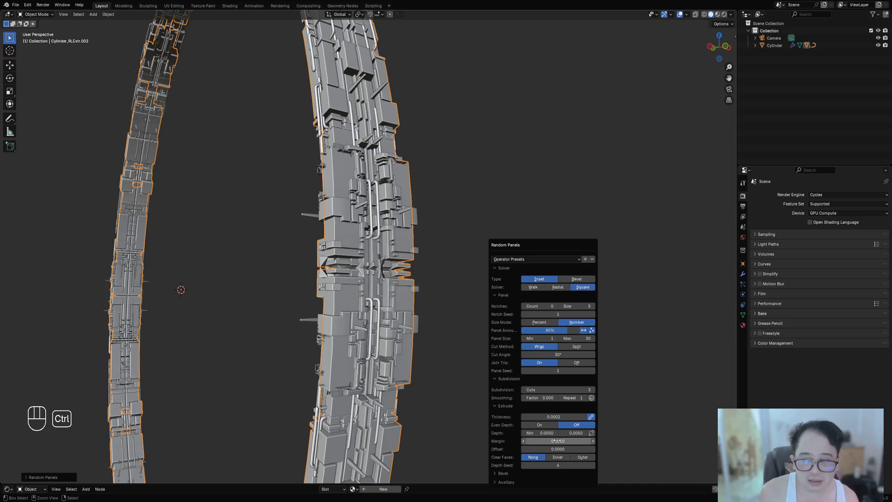
scroll(557, 442, "down", 1, "ctrl")
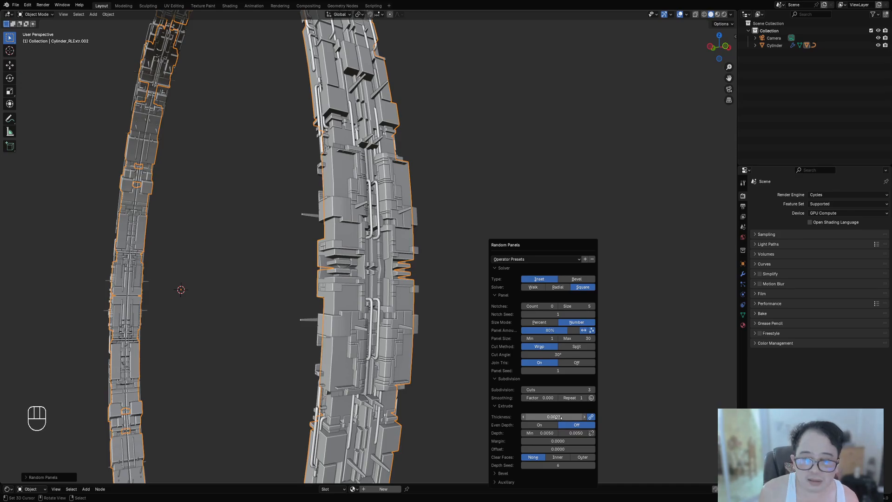
Set the panel thickness to 0.0006 and the inverted panel amount to 76%, comparing it with the non-inverted selection.
left_click_drag(558, 417, 562, 410, "shift")
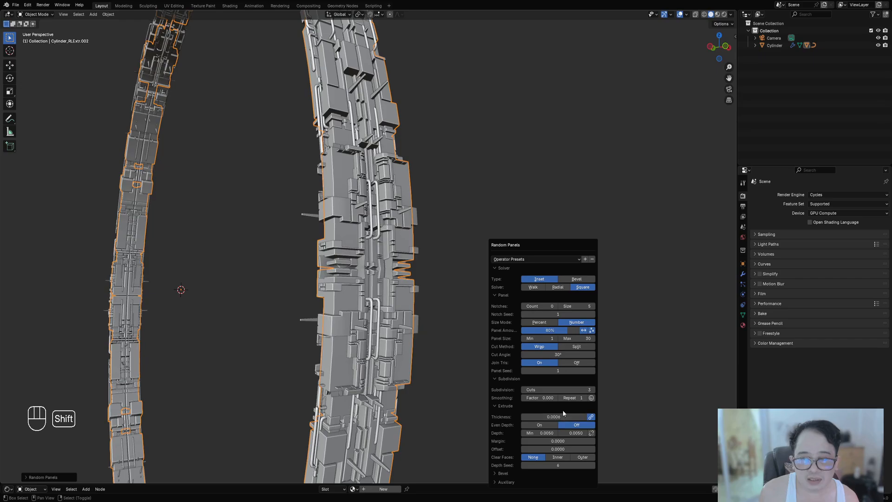
left_click(583, 332)
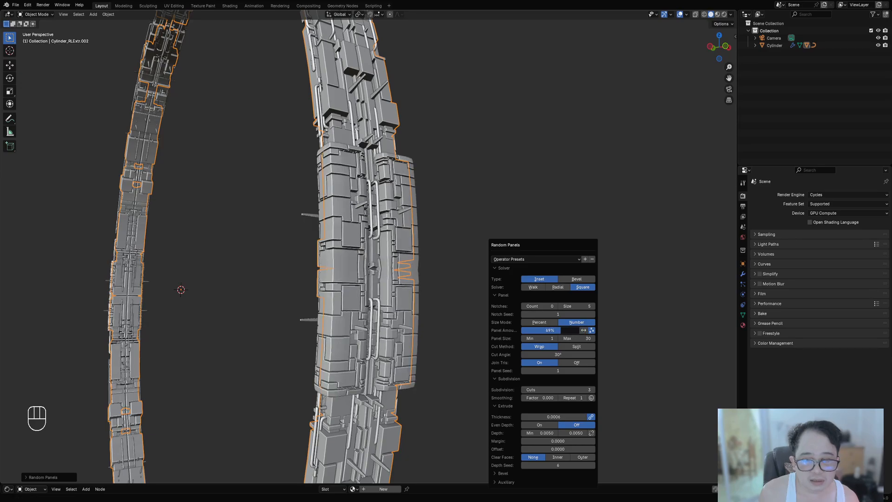
mouse_move(560, 330)
left_mouse_down()
mouse_move(552, 330)
mouse_move(564, 330)
left_mouse_up()
left_click(584, 330)
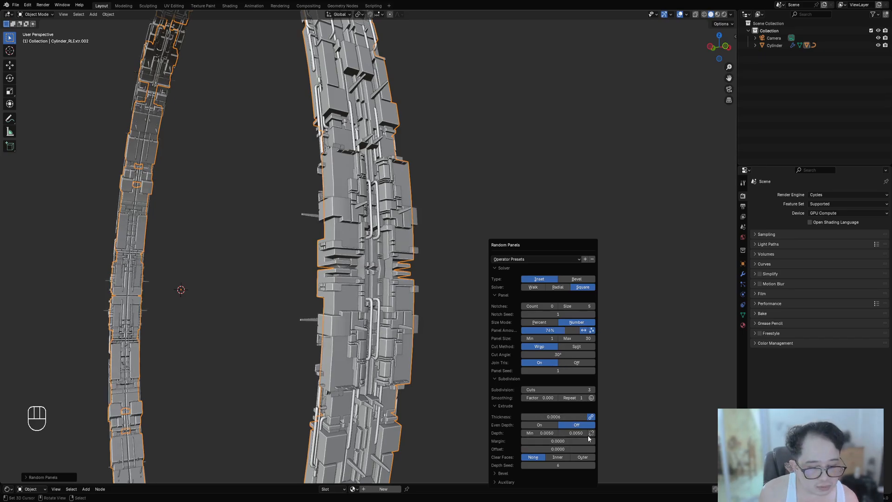
Set the minimum panel depth to 0.0010 and inspect the tapered panel sides up close.
mouse_move(545, 432)
left_mouse_down()
mouse_move(523, 433)
mouse_move(540, 433)
left_mouse_up()
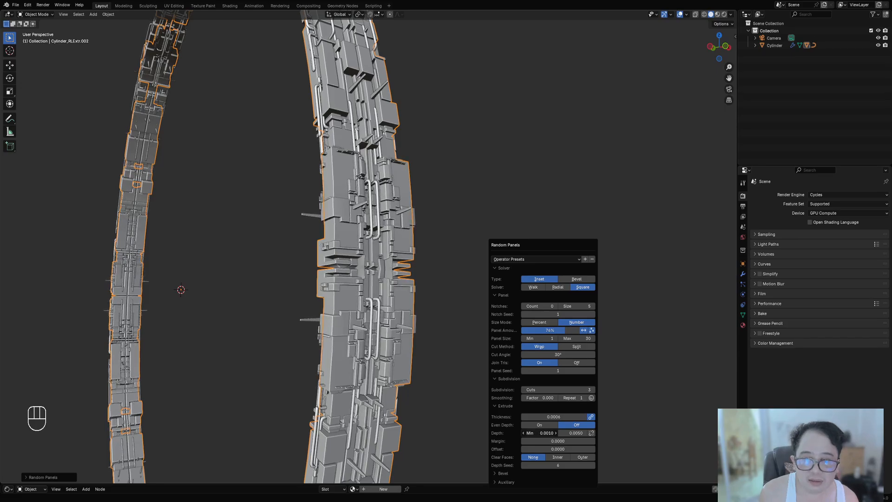
middle_click_drag(373, 282, 372, 289)
scroll(434, 261, "up", 5)
middle_click_drag(431, 183, 431, 266, "shift")
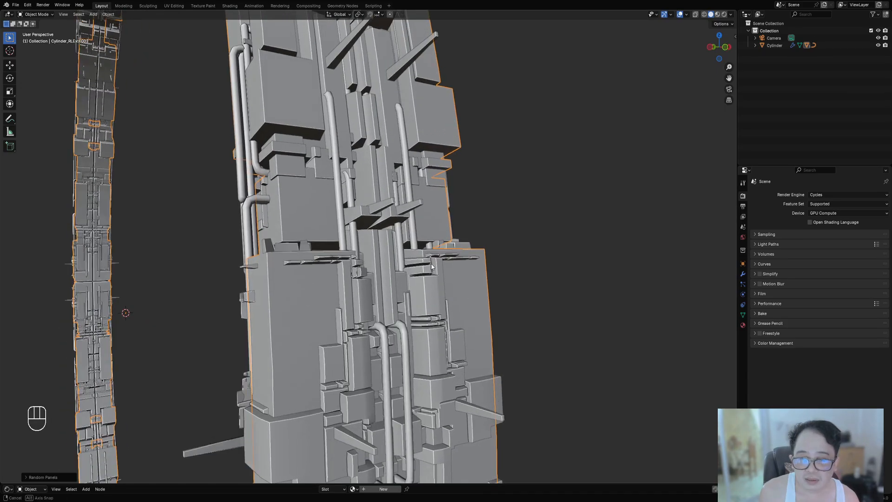
scroll(435, 260, "up", 5)
middle_click_drag(325, 300, 433, 202, "shift")
scroll(437, 204, "down", 2)
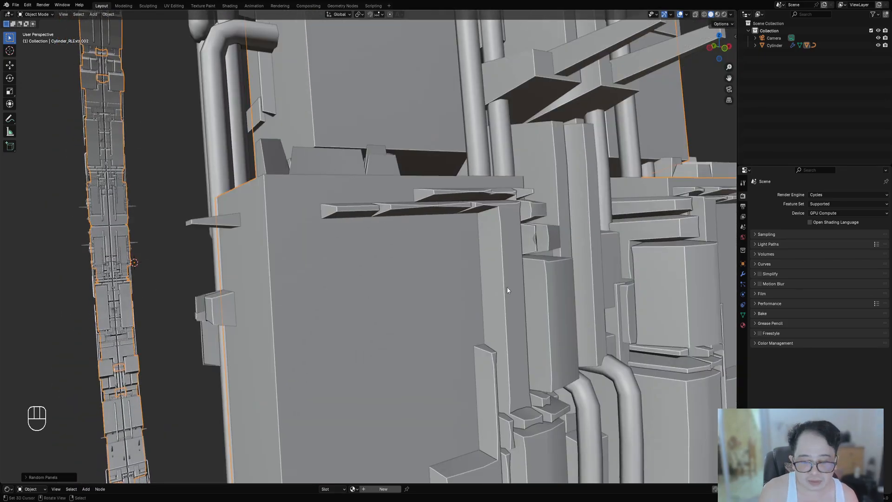
Reduce the panel thickness to 0.0004 and turn on even depth.
key("F9")
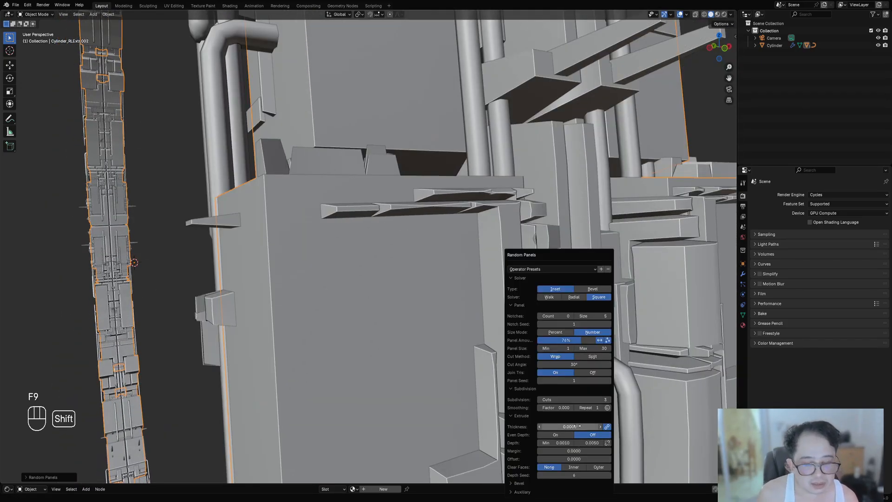
mouse_move(574, 427)
left_mouse_down("shift")
mouse_move(602, 426)
mouse_move(558, 426)
left_mouse_up("shift")
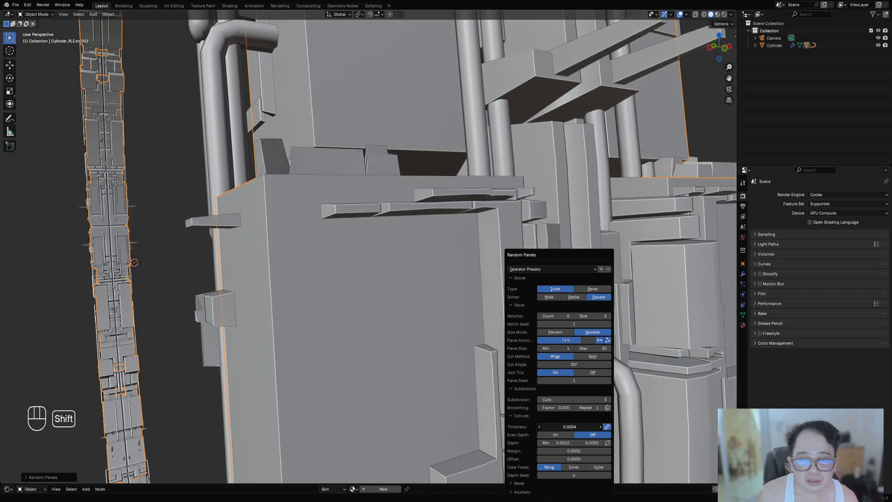
left_click(567, 434)
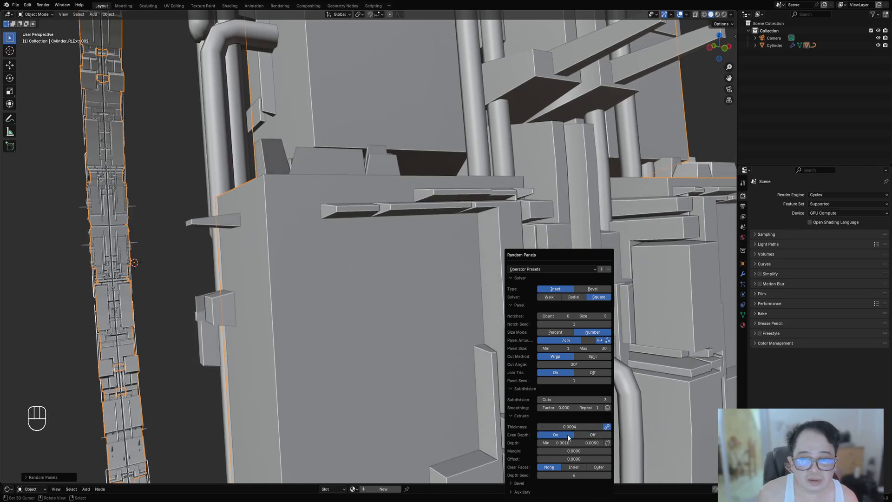
Reduce the maximum panel depth to 0.0029.
scroll(369, 290, "down", 3)
scroll(369, 290, "down", 4)
middle_click_drag(453, 348, 455, 293, "shift")
middle_click_drag(456, 292, 478, 272)
key("F9")
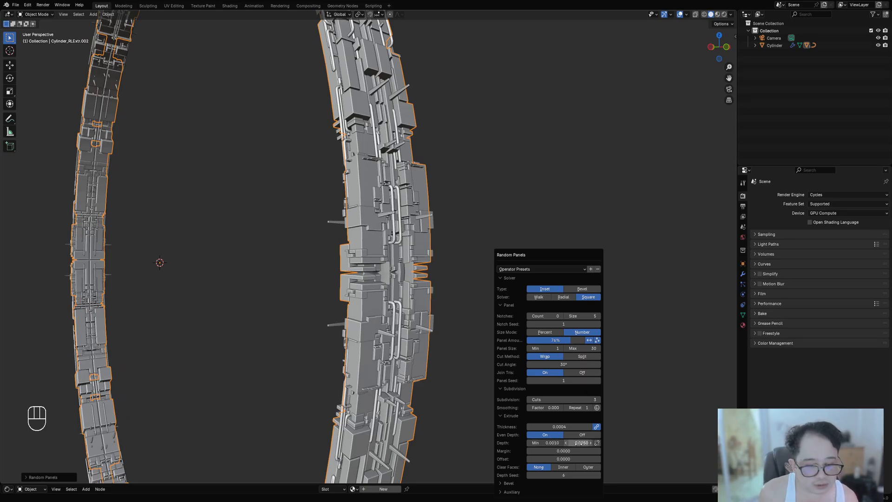
left_click_drag(580, 443, 573, 443, "shift")
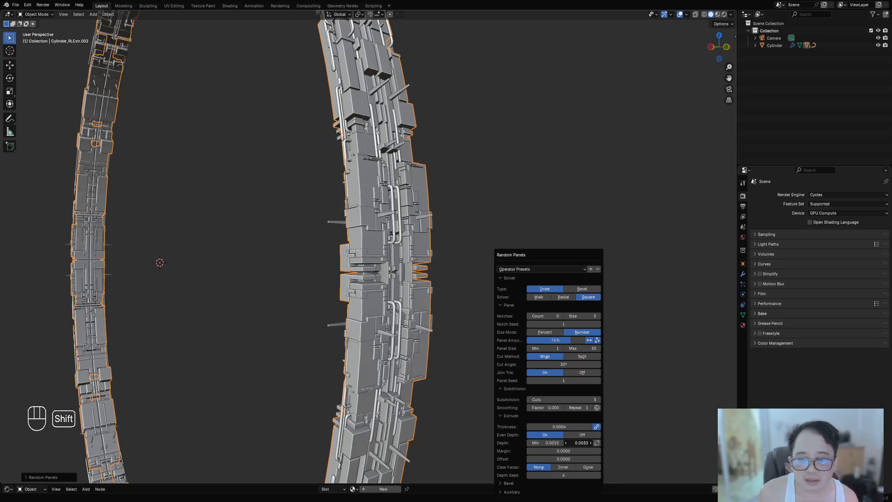
Cycle the panel seed up to 10 to compare panel layouts on the large blocks.
middle_click_drag(457, 233, 417, 212)
scroll(417, 212, "up", 4)
middle_click_drag(411, 166, 519, 273, "shift")
key("F9")
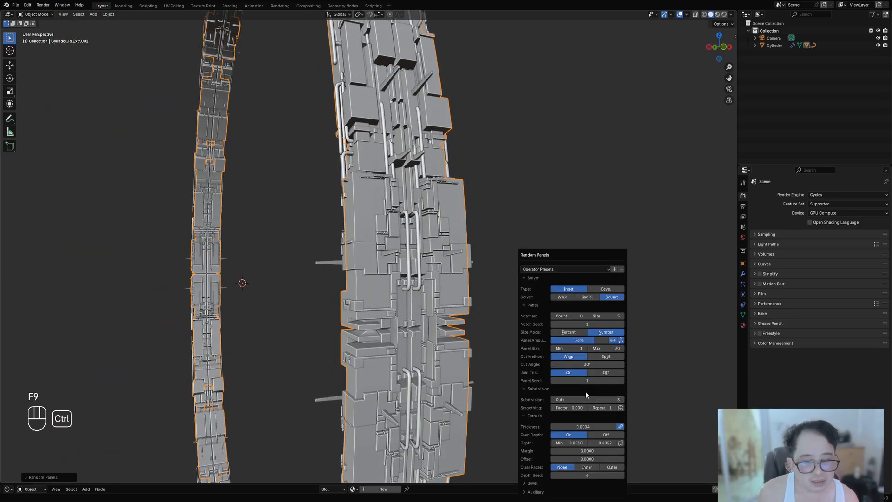
scroll(588, 400, "up", 1, "ctrl")
scroll(588, 399, "down", 1, "ctrl")
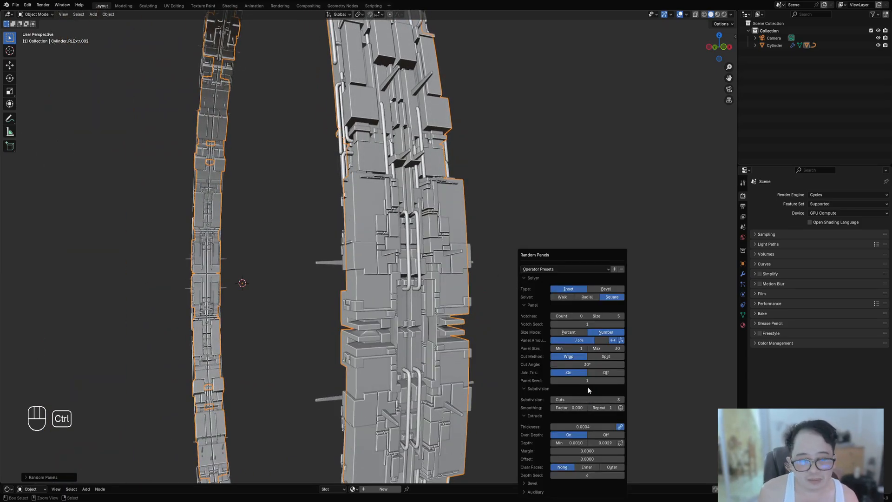
scroll(587, 380, "up", 5, "ctrl")
scroll(587, 379, "up", 5, "ctrl")
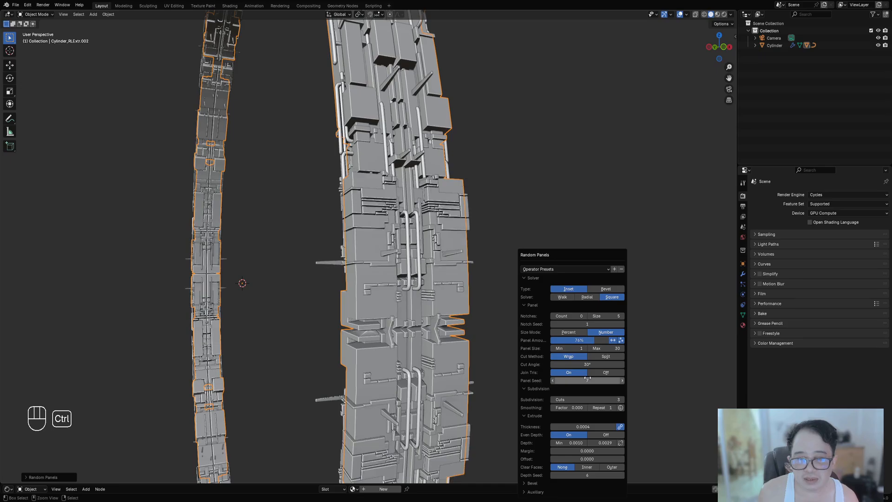
scroll(587, 380, "up", 2, "ctrl")
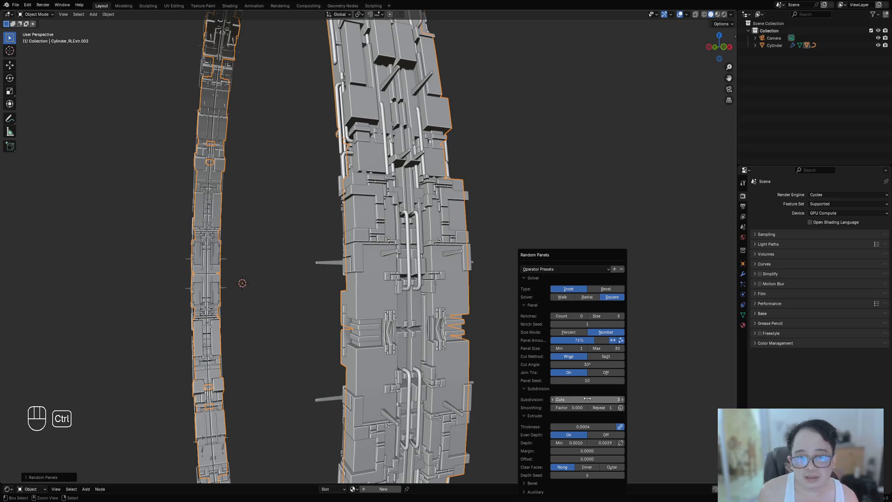
Inspect the panelled blocks from the front and undo the random panels.
middle_click_drag(492, 353, 535, 247)
scroll(400, 299, "up", 3)
scroll(415, 245, "up", 2)
scroll(382, 242, "down", 4)
key("ctrl+z")
key("ctrl+shift+z")
key("ctrl+z")
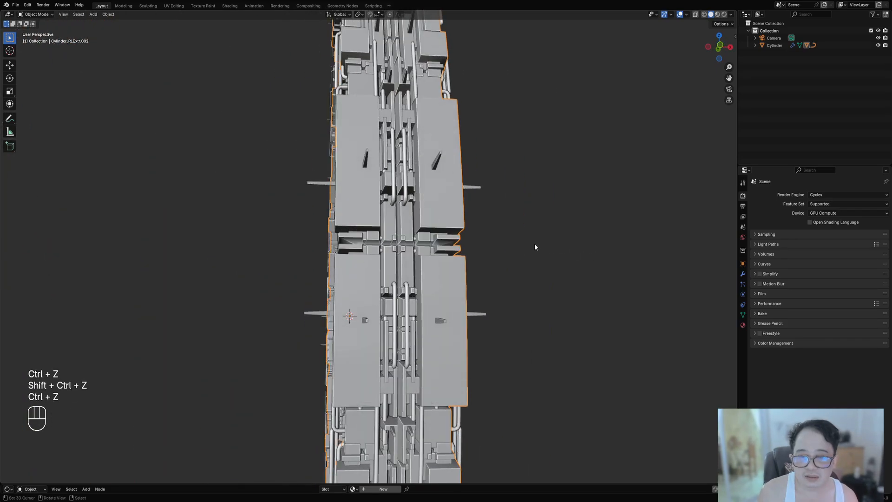
Reapply Random Panels to the selected block faces with 4 cuts and try another panel seed.
key("Tab")
key("shift+z")
key("shift+z")
middle_click_drag(452, 279, 496, 246)
key("Tab")
key("shift+q")
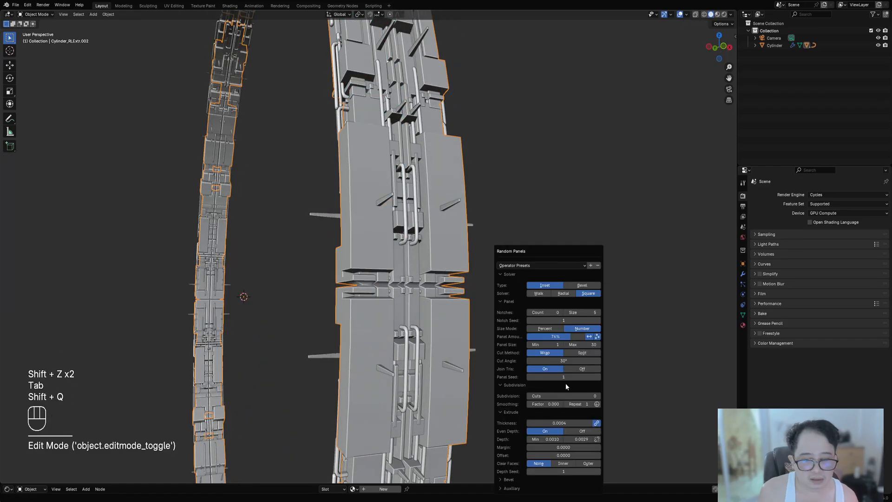
scroll(567, 395, "up", 2, "ctrl")
scroll(567, 393, "up", 1, "ctrl")
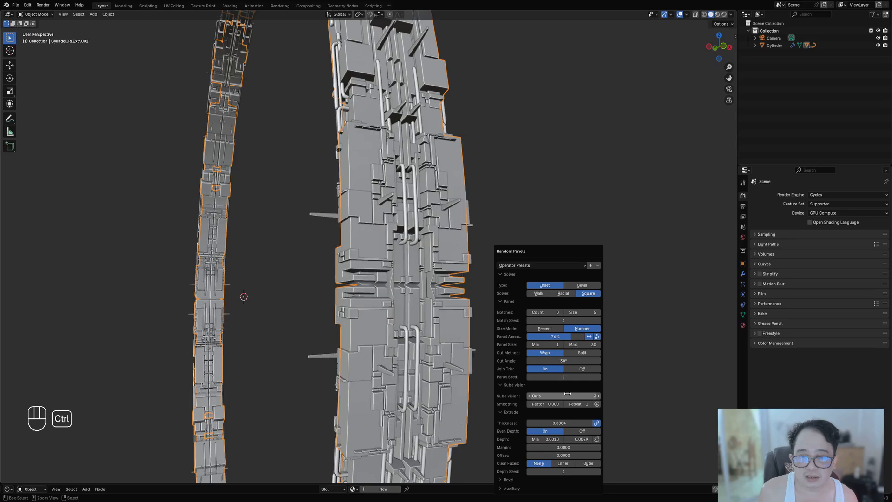
scroll(568, 396, "up", 1, "ctrl")
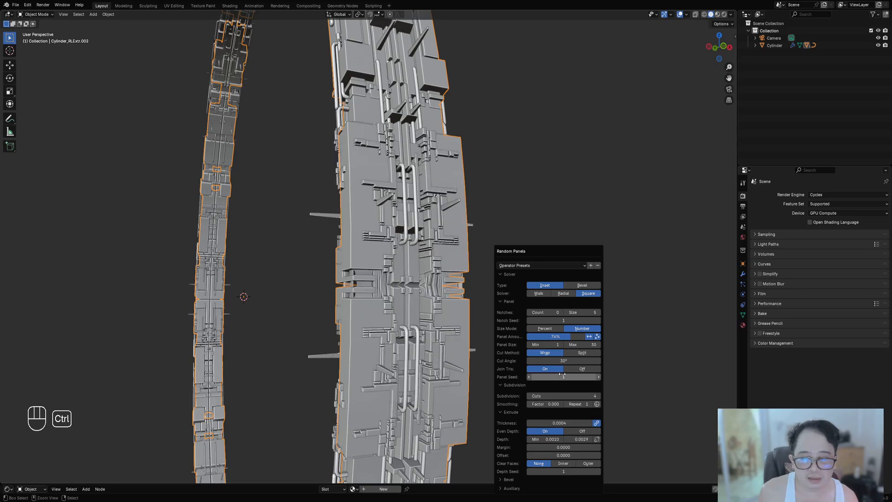
scroll(562, 376, "up", 2, "ctrl")
Undo the reapplied random panels and check in wireframe which faces of the block are selected.
key("ctrl+z")
key("Tab")
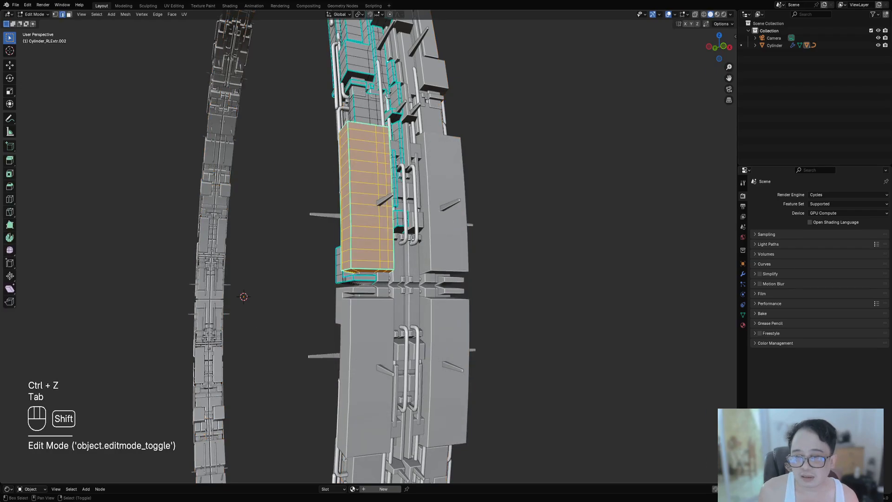
key("shift+z")
middle_click_drag(412, 244, 400, 265)
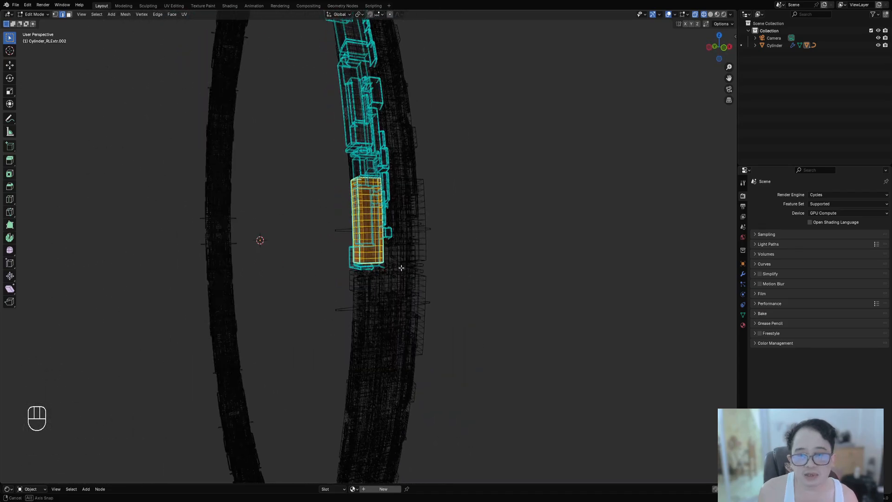
key("Tab")
key("shift+z")
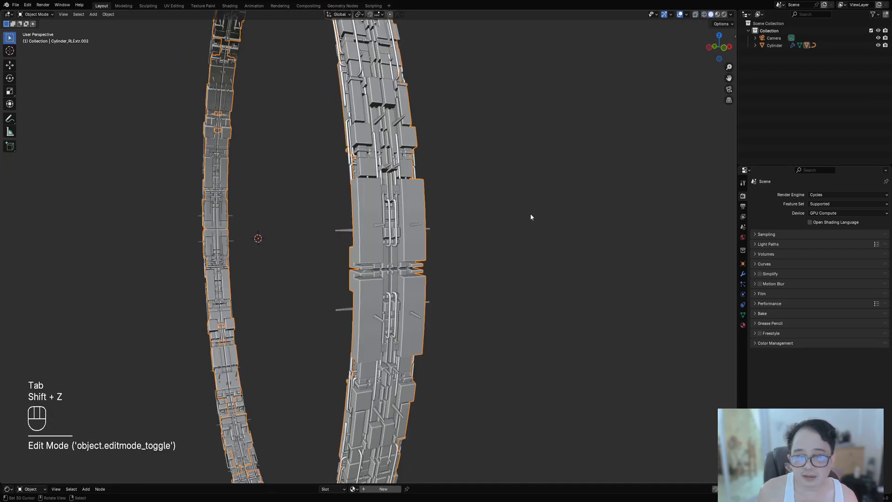
Deselect all faces, then select the linked faces of the large plain block beside the looping pipe.
key("Tab")
key("alt+a")
middle_click_drag(433, 249, 367, 234, "shift")
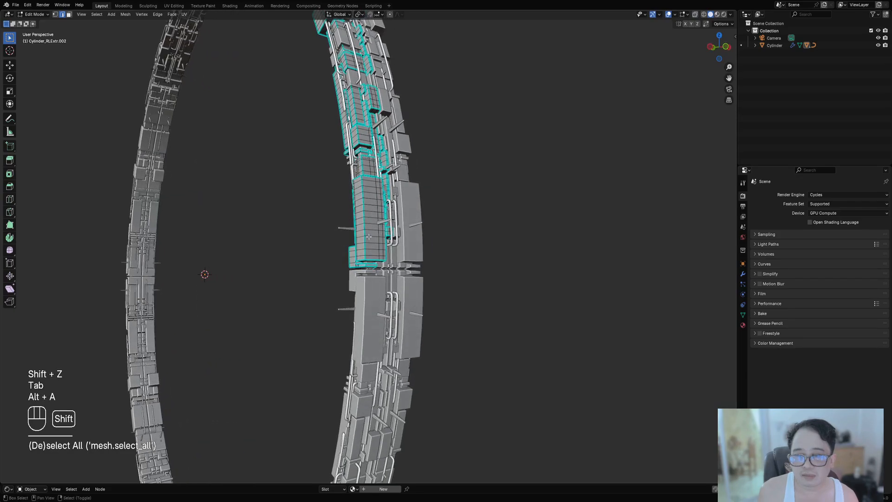
key("shift+f")
key("shift+f")
key("Tab")
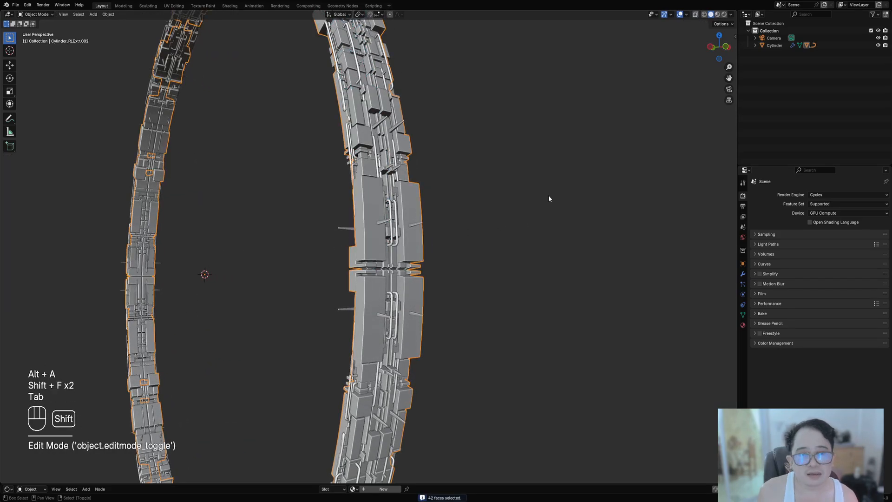
Apply Random Panels to the selected block faces with 1 subdivision cut.
key("shift+q")
left_click(548, 196)
scroll(611, 340, "up", 4, "ctrl")
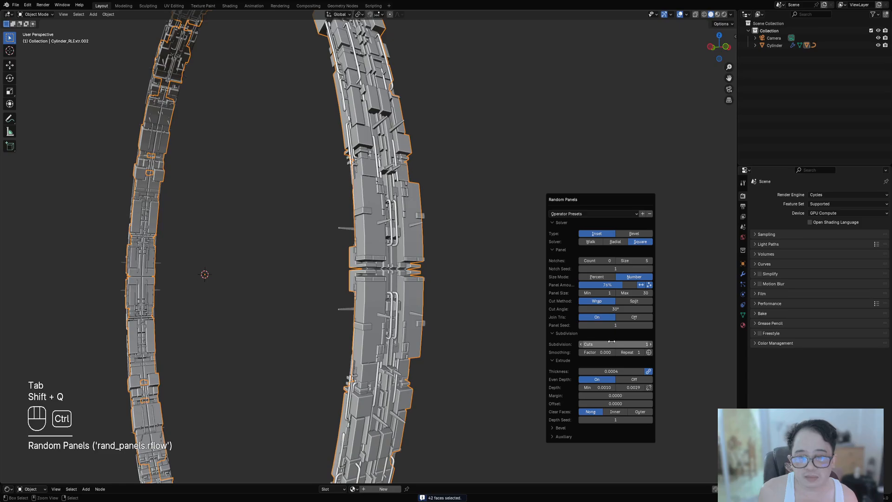
scroll(611, 342, "down", 2, "ctrl")
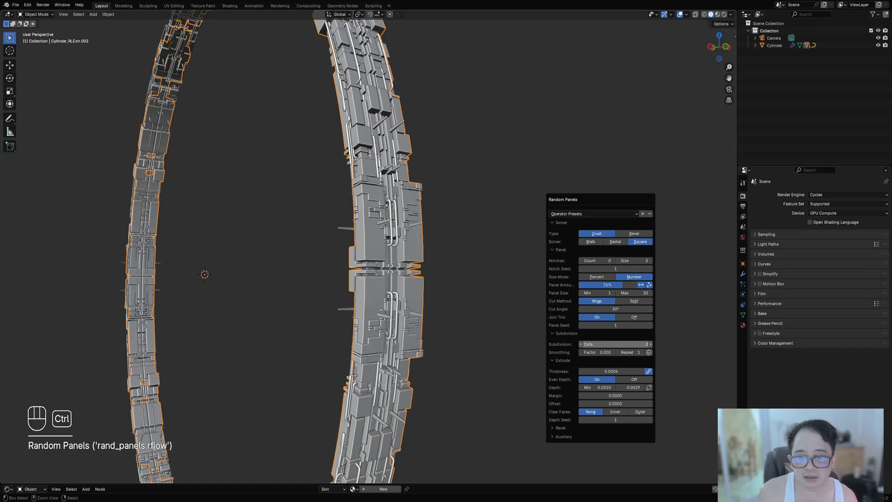
scroll(612, 342, "down", 1, "ctrl")
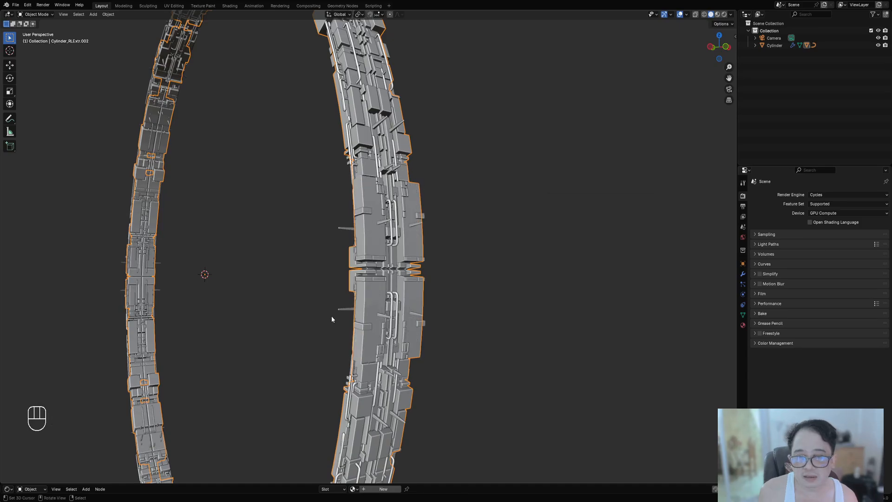
Turn on Clear Selection in the Random Flow settings.
mouse_move(332, 317)
middle_mouse_down()
mouse_move(385, 309)
mouse_move(346, 313)
middle_mouse_up()
middle_click_drag(381, 190, 394, 258, "shift")
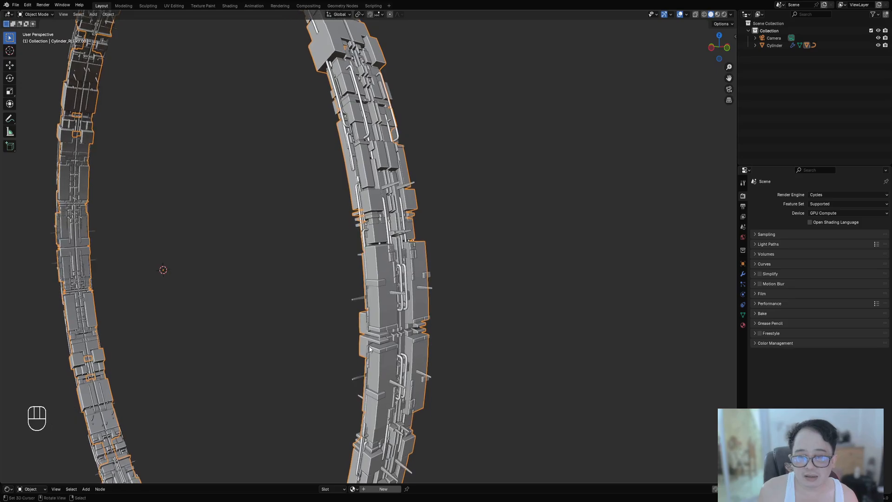
middle_click_drag(394, 306, 423, 341)
middle_click_drag(474, 304, 412, 304)
middle_click_drag(368, 213, 364, 234, "shift")
scroll(365, 233, "up", 2)
middle_click_drag(367, 268, 430, 195)
key("shift+q")
mouse_move(432, 272)
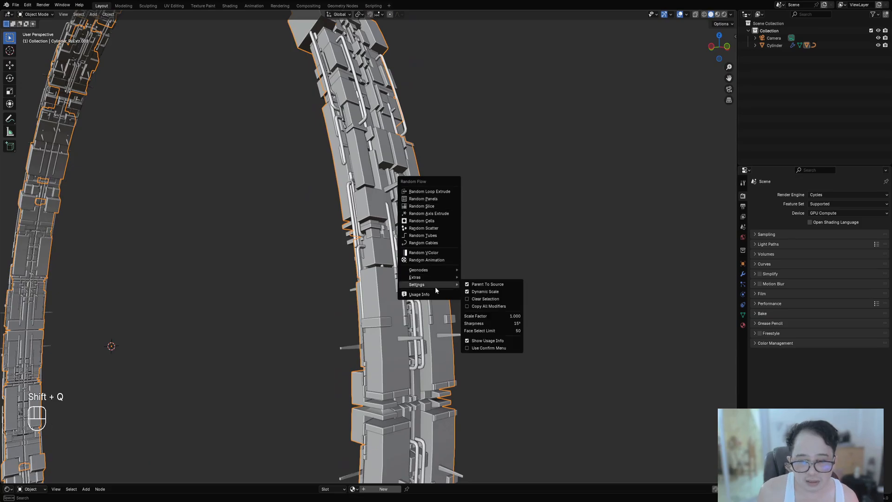
left_click(486, 296)
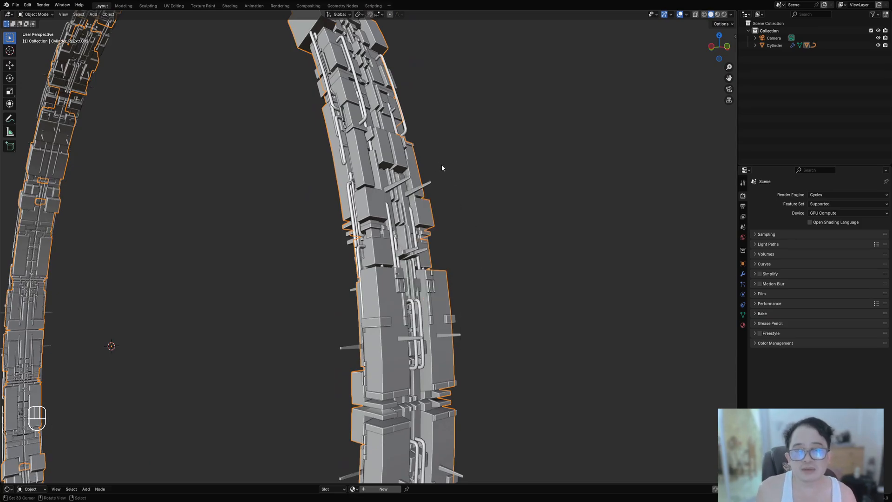
Deselect all faces of the ring's extruded detail mesh.
middle_click_drag(392, 161, 386, 180)
middle_click_drag(436, 253, 445, 230, "shift")
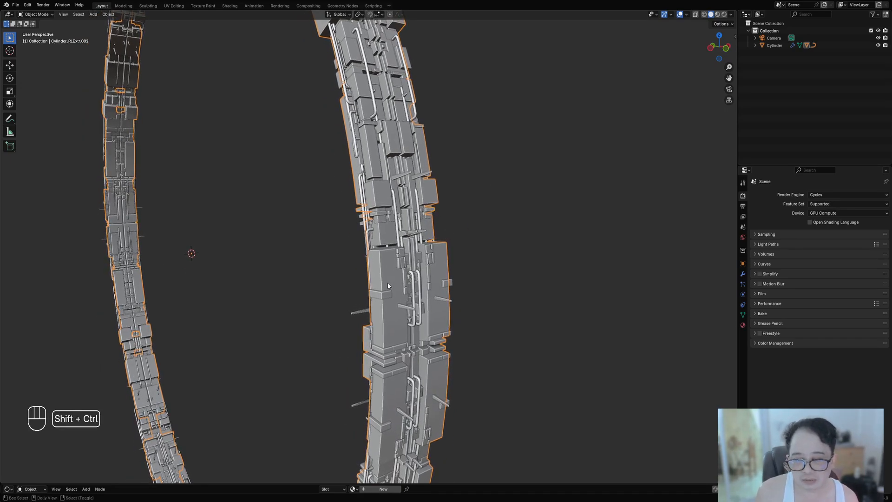
key("Tab")
key("Tab")
key("ctrl+shift+a")
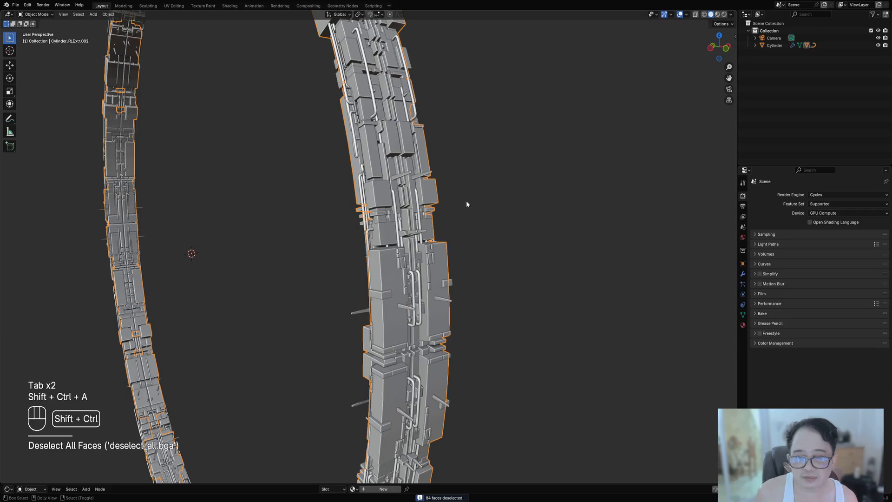
Select the linked faces of the smaller blocks above the large one and apply Random Panels with 3 cuts.
middle_click_drag(466, 200, 483, 88)
key("ctrl+shift+f")
key("ctrl+shift+f")
key("shift+q")
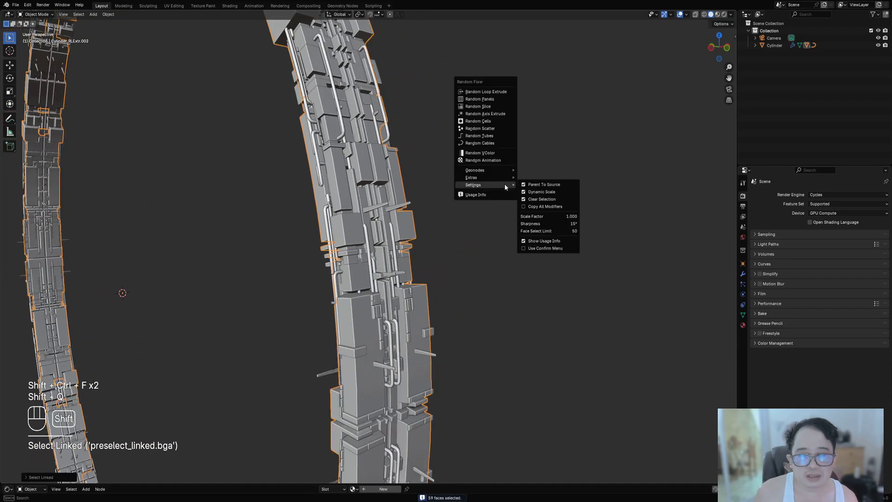
left_click(481, 100)
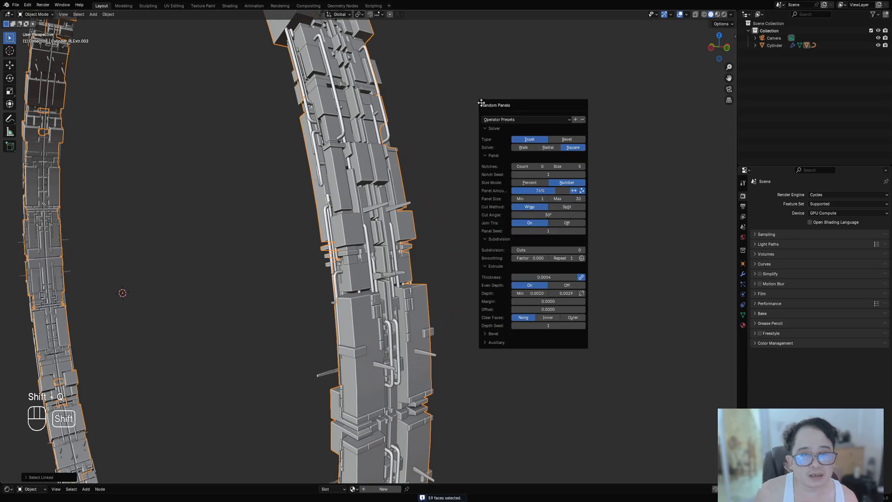
scroll(541, 249, "up", 3, "ctrl")
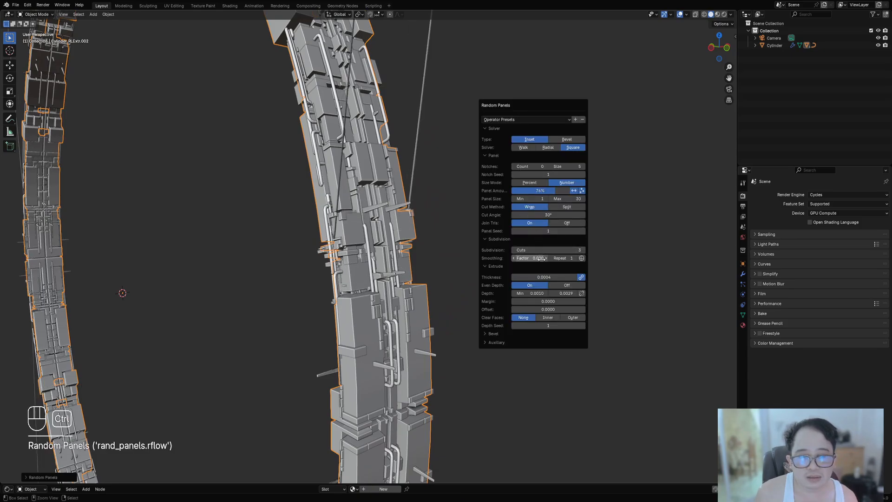
Try a cut angle of 90° on the new panels, then restore it to 30°.
left_click(548, 214)
type("9")
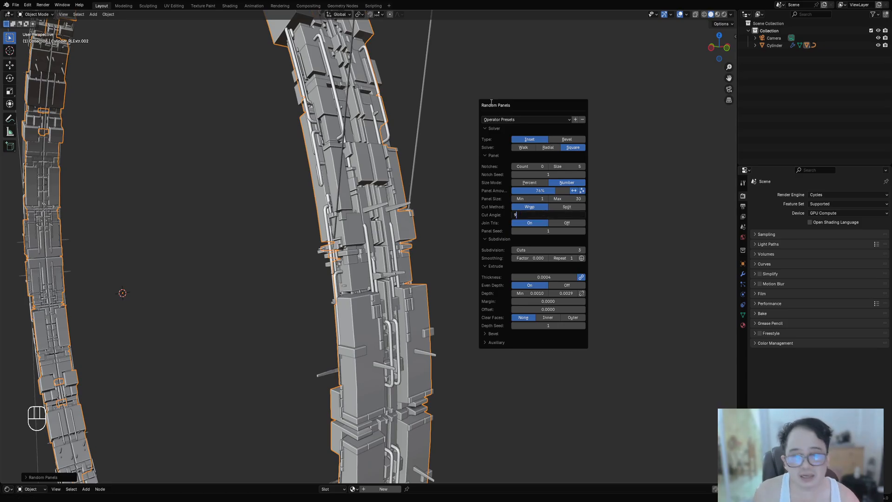
type("0")
key("Return")
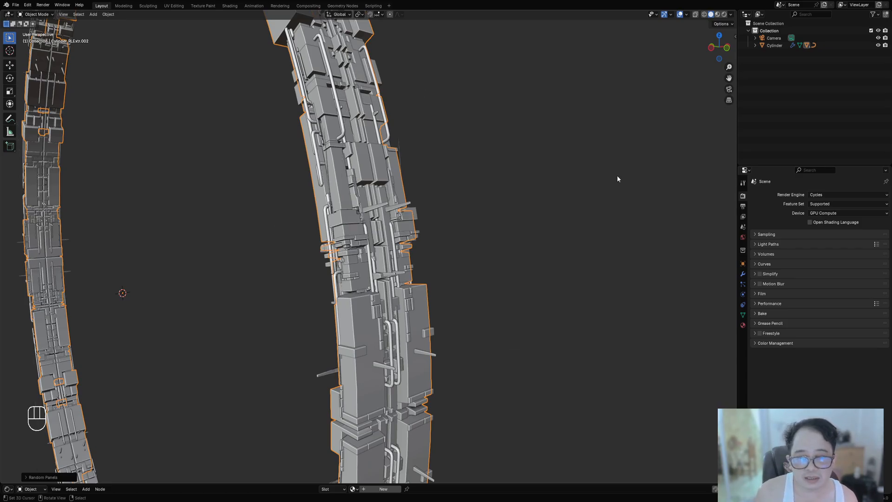
middle_click_drag(616, 180, 519, 161)
key("F9")
double_click(587, 270)
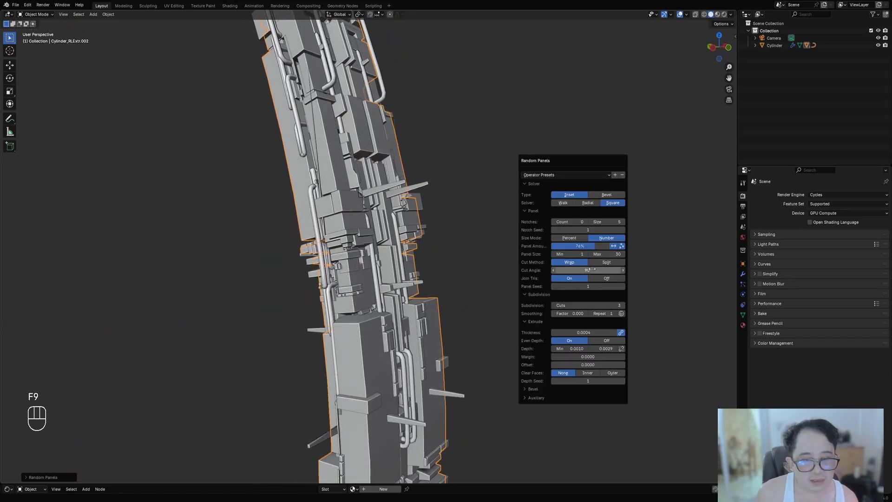
type("30")
key("Return")
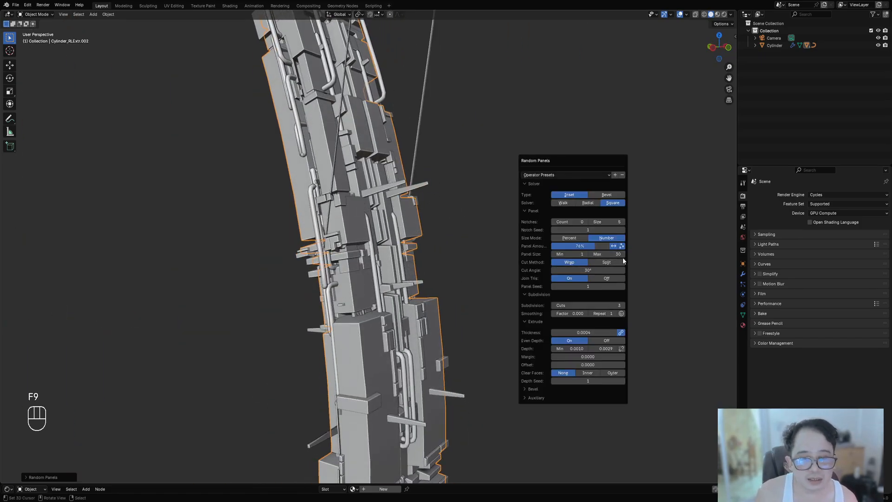
Try the Split cut method on the new panels, then restore Wrap.
left_click(620, 263)
middle_click_drag(362, 274, 450, 200)
key("F9")
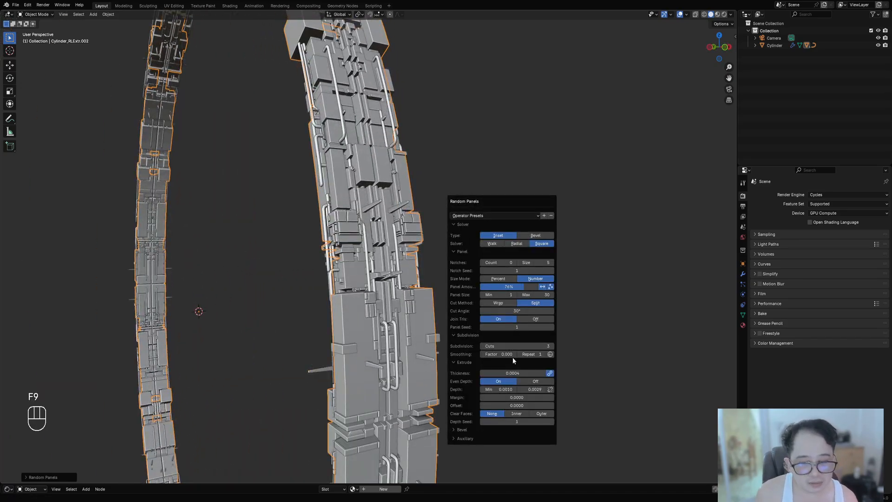
left_click(508, 302)
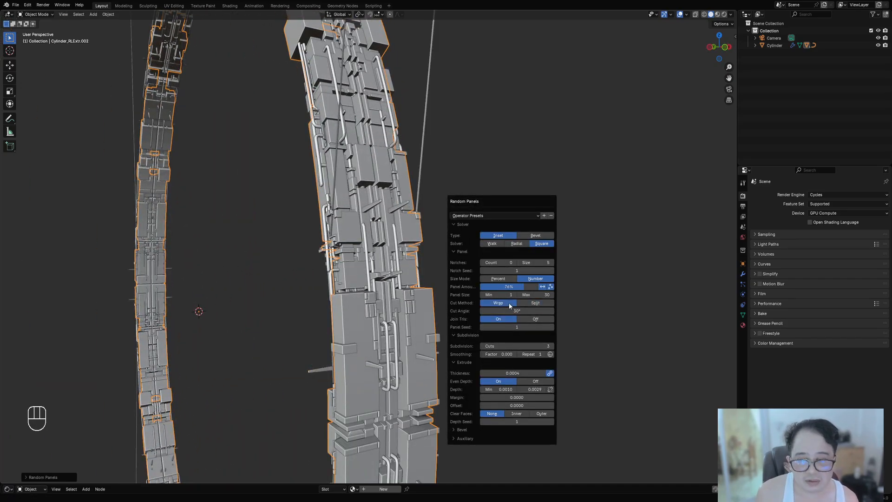
Turn off Even Depth for the new panels and cycle the panel seed to get a different layout.
left_click(530, 381)
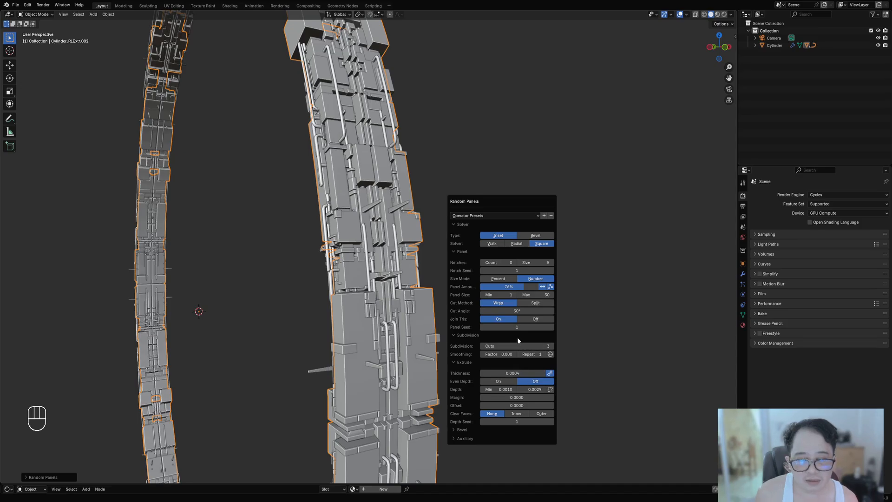
scroll(515, 327, "up", 5, "ctrl")
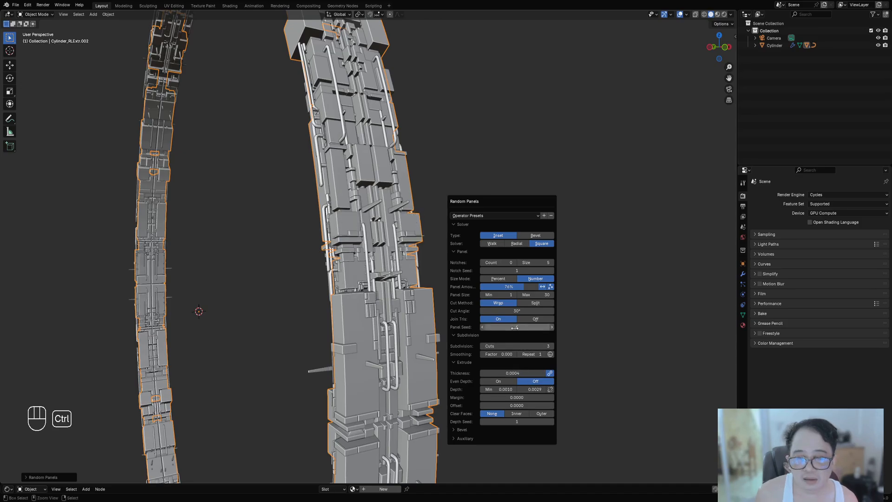
scroll(514, 327, "up", 2, "ctrl")
scroll(515, 328, "up", 3, "ctrl")
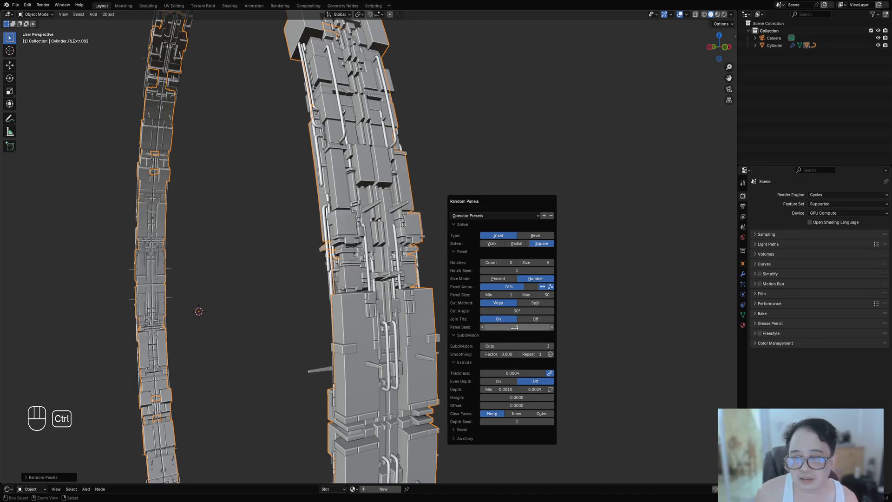
left_click_drag(534, 389, 529, 389)
middle_click_drag(420, 389, 434, 299)
key("shift+alt+z")
key("shift+alt+z")
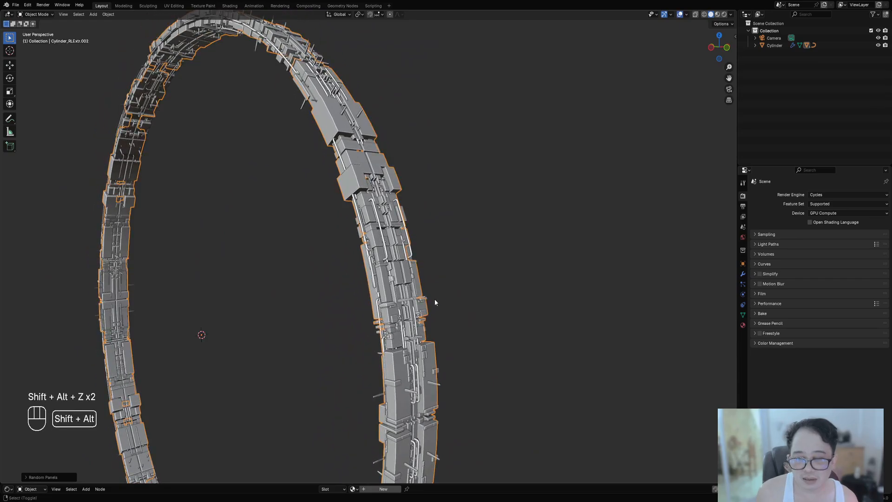
Select the linked faces of the next plain blocks up the ring and apply Random Panels with 2 cuts.
scroll(434, 300, "up", 2)
key("ctrl+shift+f")
key("ctrl+shift+f")
key("ctrl+shift+f")
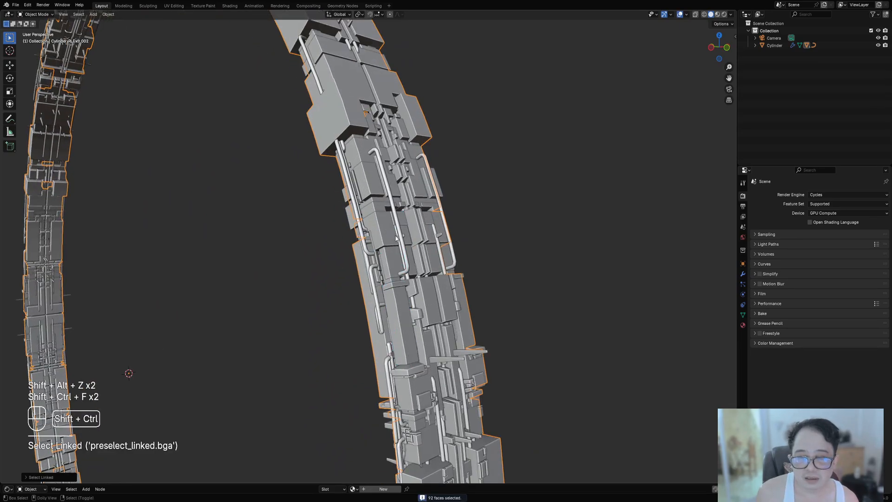
scroll(576, 219, "down", 1)
key("shift+q")
left_click(575, 220)
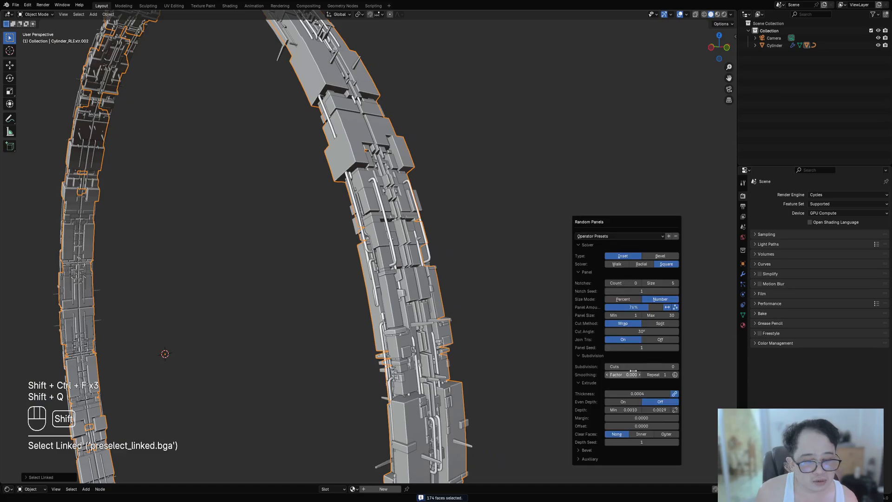
scroll(634, 367, "up", 2, "ctrl")
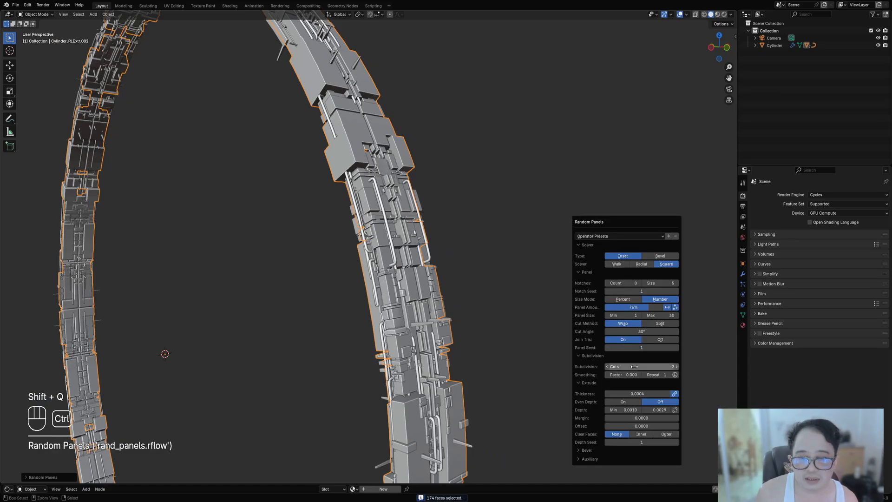
middle_click_drag(558, 321, 400, 310)
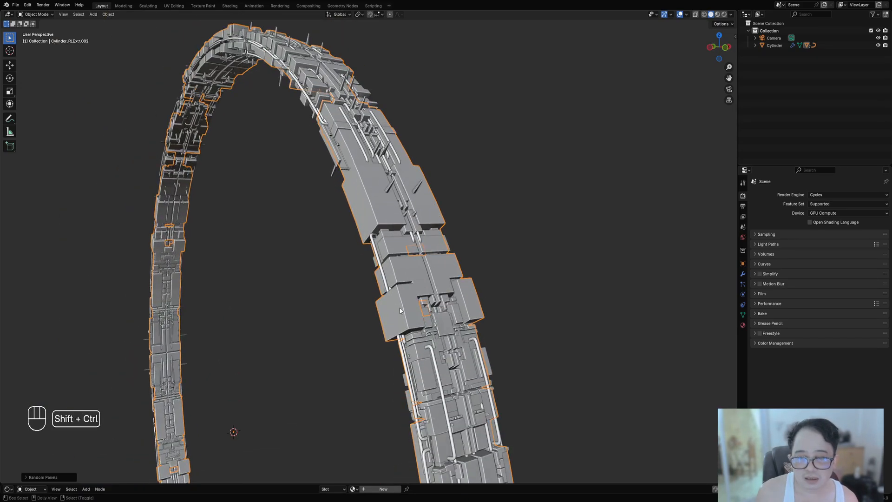
Apply Random Panels with 2 cuts and a new panel seed to the wide protruding blocks above the paneled section.
key("ctrl+shift+f")
key("ctrl+shift+f")
key("shift+q")
left_click(508, 206)
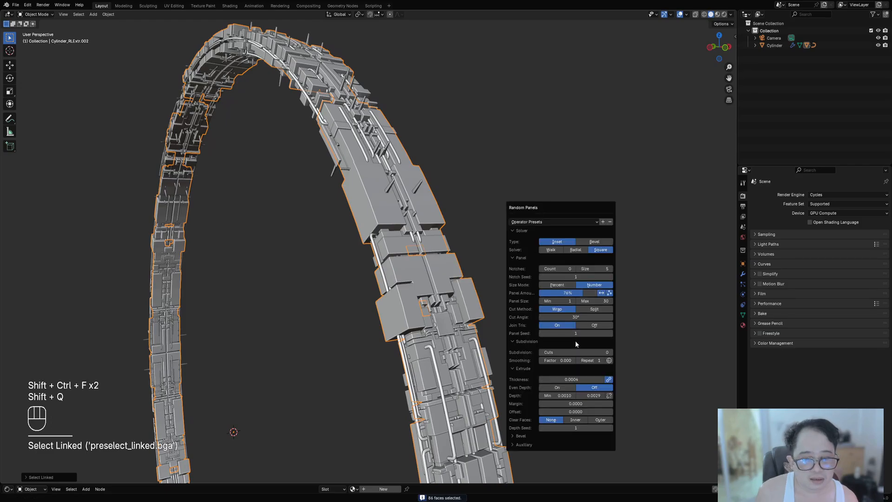
scroll(578, 351, "up", 2, "ctrl")
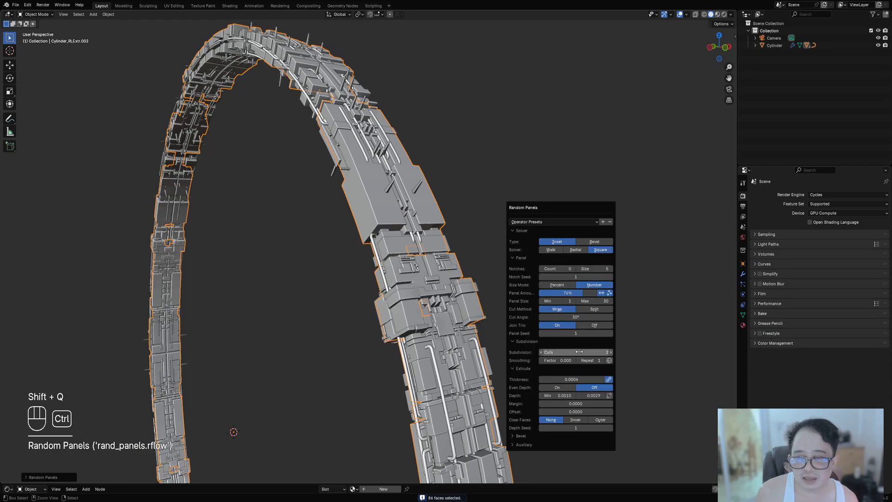
scroll(579, 351, "up", 1, "ctrl")
scroll(578, 351, "down", 1, "ctrl")
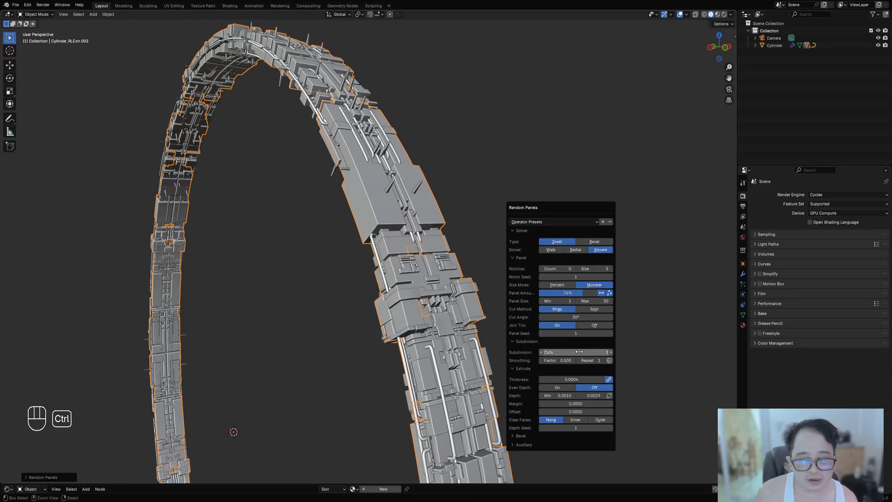
scroll(577, 334, "up", 1, "ctrl")
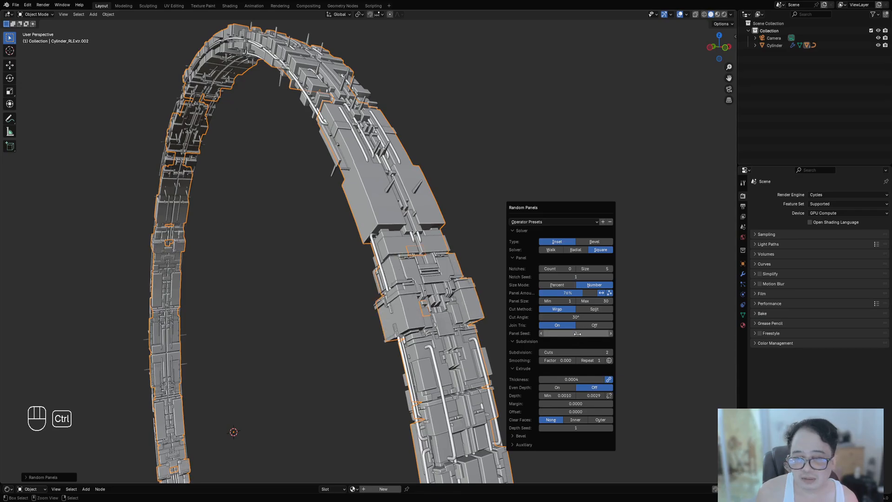
Select the linked faces of the two long plain side blocks and apply Random Panels with subdivision cuts.
scroll(458, 270, "down", 3)
middle_click_drag(458, 269, 333, 225)
scroll(431, 276, "up", 3)
scroll(333, 225, "up", 3)
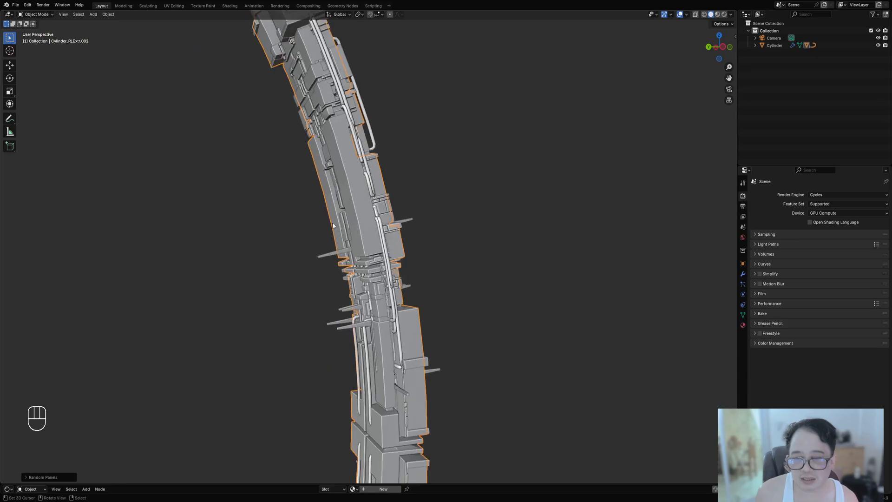
scroll(333, 225, "up", 2)
key("ctrl+shift+f")
key("ctrl+shift+f")
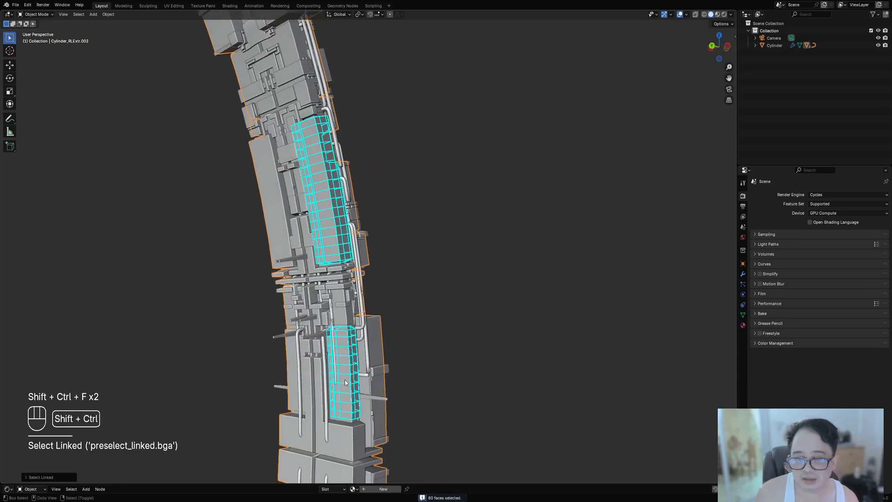
scroll(344, 380, "down", 3)
key("shift+q")
left_click(486, 200)
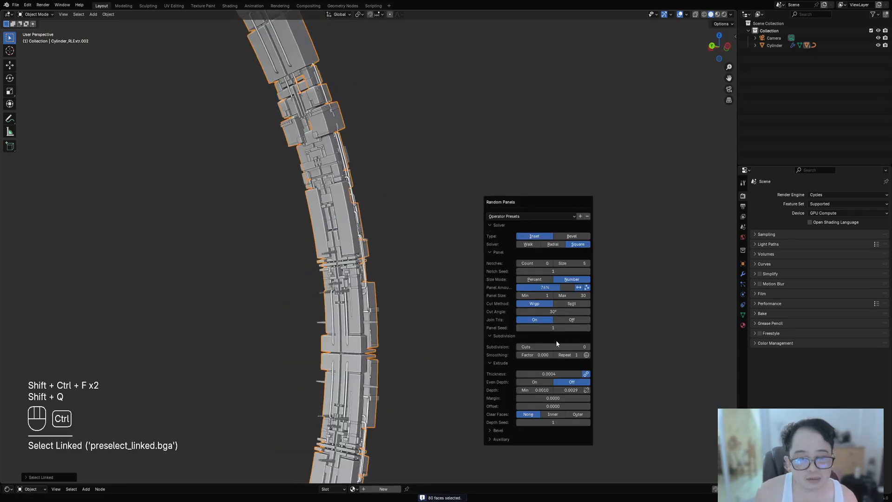
scroll(560, 346, "up", 1, "ctrl")
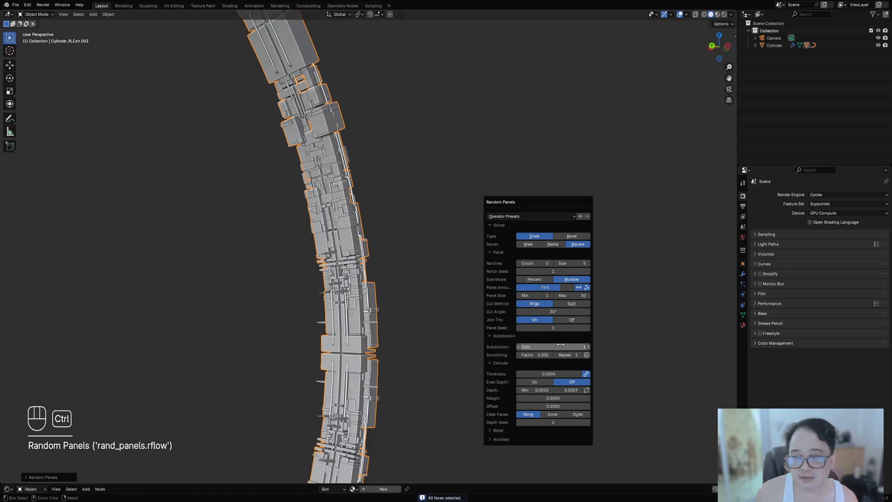
scroll(560, 344, "up", 1, "ctrl")
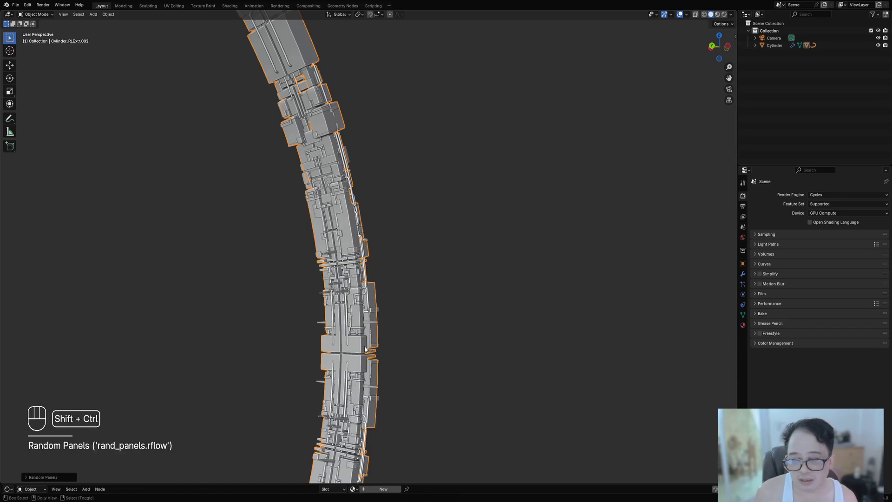
Apply Random Panels with subdivision cuts to the linked faces of the block beside the ring's mirror seam.
key("ctrl+shift+f")
key("shift+q")
left_click(519, 263)
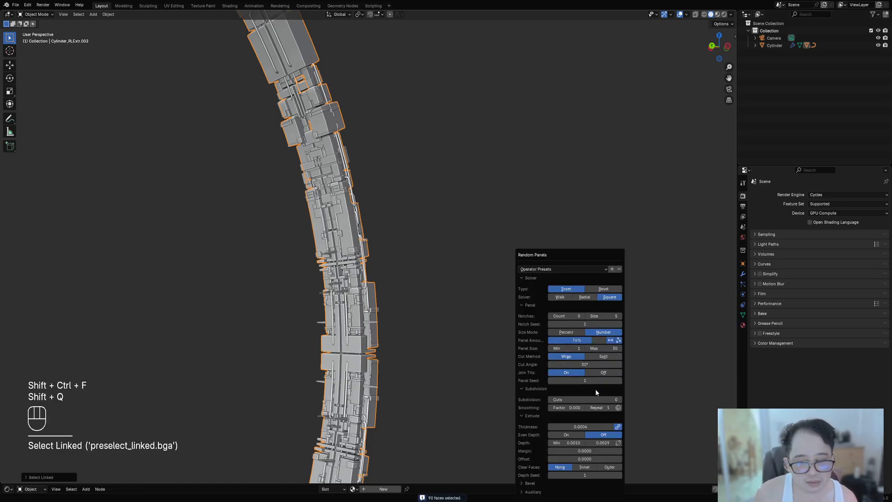
scroll(597, 399, "up", 1, "ctrl")
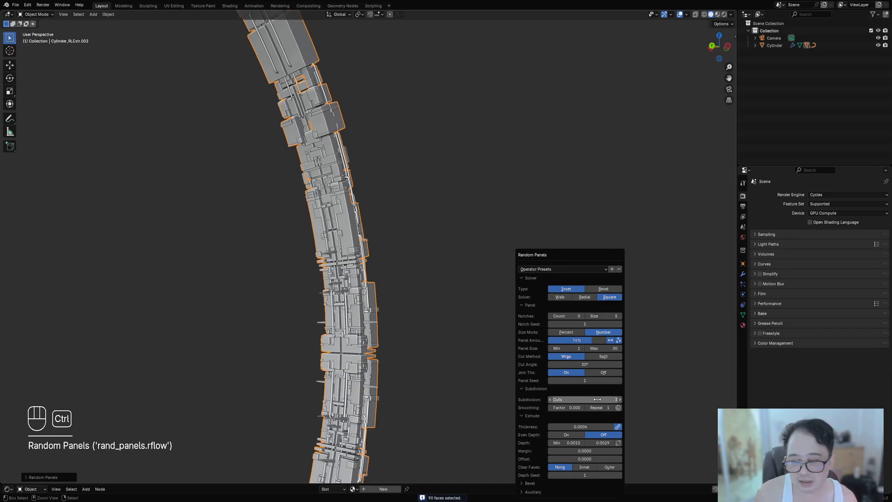
Apply subdivided Random Panels to the large plain block above the wide protruding blocks, and save the file.
scroll(244, 173, "down", 2)
middle_click_drag(245, 173, 382, 314, "shift")
scroll(382, 315, "up", 2)
middle_click_drag(504, 279, 431, 266)
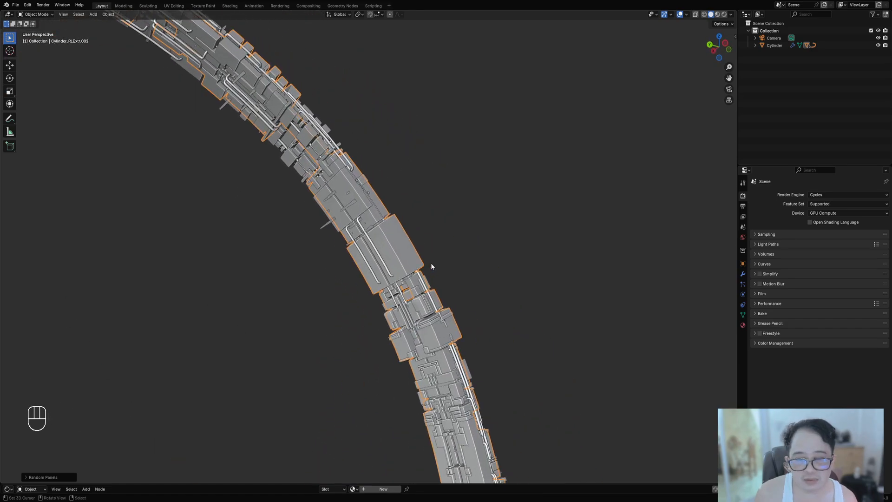
key("ctrl+shift+f")
key("shift+q")
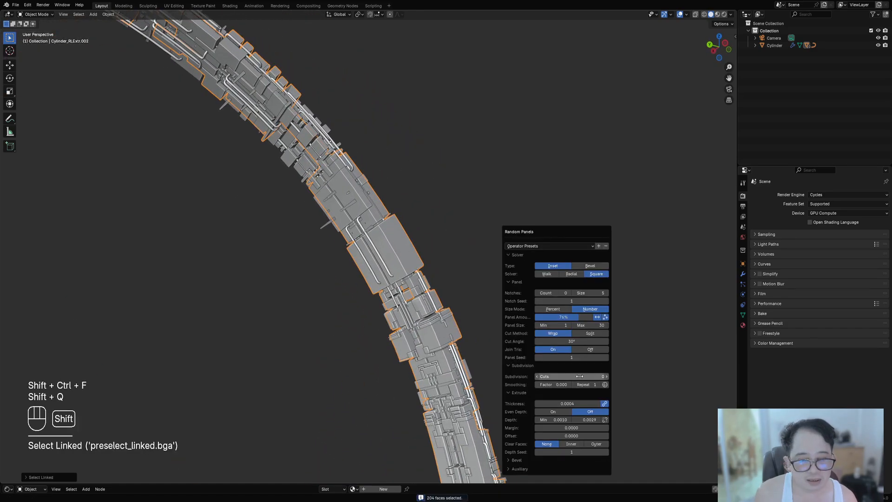
scroll(579, 375, "up", 2, "ctrl")
middle_click_drag(501, 369, 425, 239)
scroll(473, 244, "up", 2)
key("ctrl+s")
Select the linked faces of the long blocks directly above the newly paneled large block and apply subdivided Random Panels.
scroll(424, 238, "up", 2)
key("ctrl+shift+f")
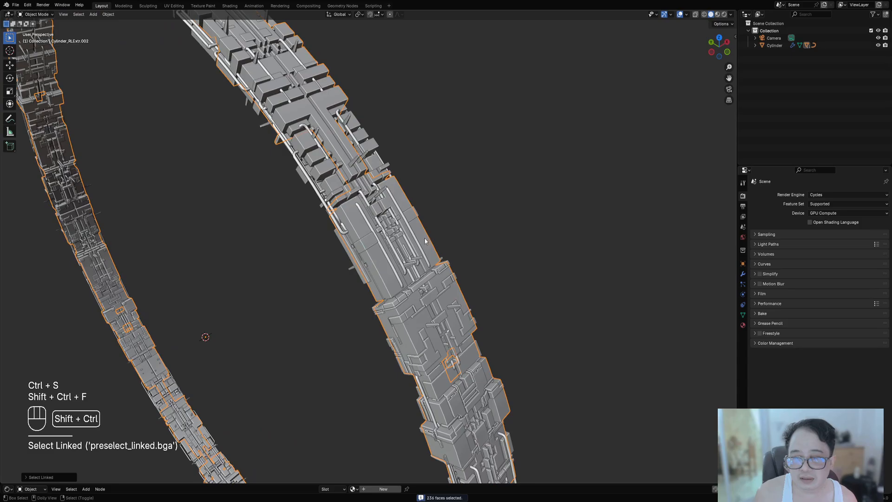
key("shift+q")
scroll(600, 332, "up", 2, "ctrl")
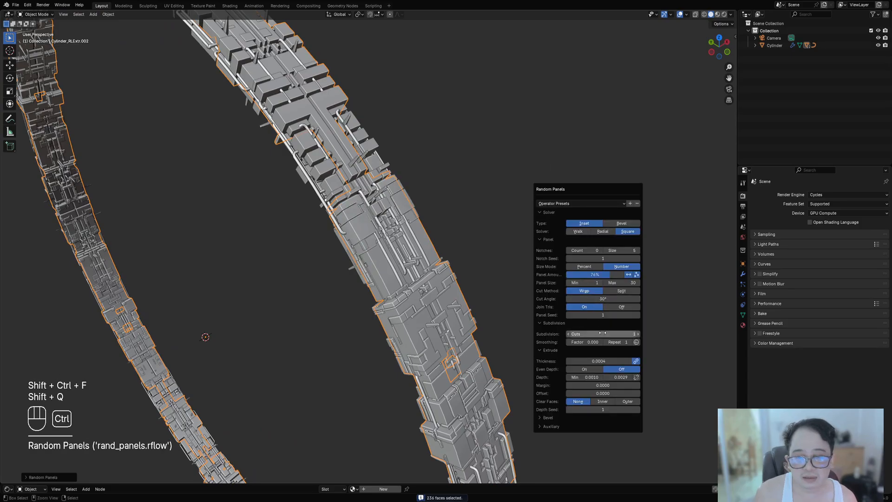
scroll(397, 275, "down", 3)
middle_click_drag(397, 274, 435, 279)
middle_click_drag(434, 279, 497, 284, "shift")
key("shift+alt+z")
scroll(464, 223, "up", 1)
middle_click_drag(413, 163, 417, 283, "shift")
scroll(456, 288, "up", 2)
scroll(417, 283, "up", 2)
key("ctrl+shift+f")
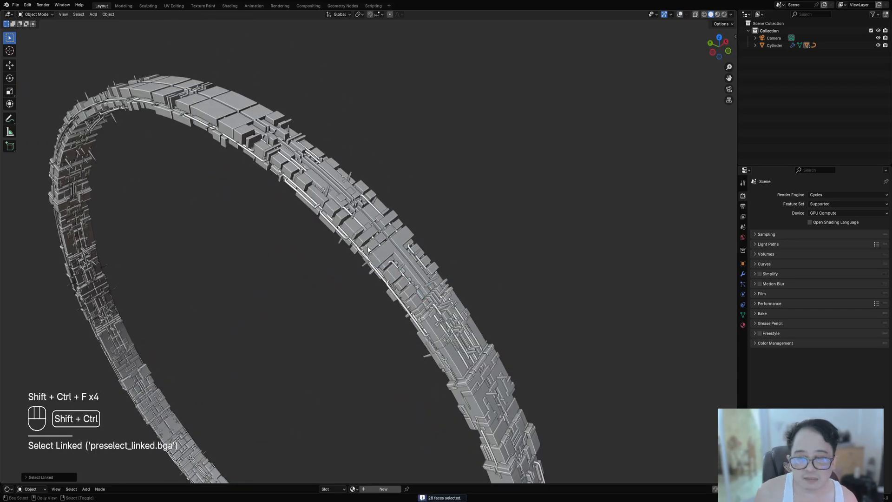
middle_click_drag(367, 249, 483, 204)
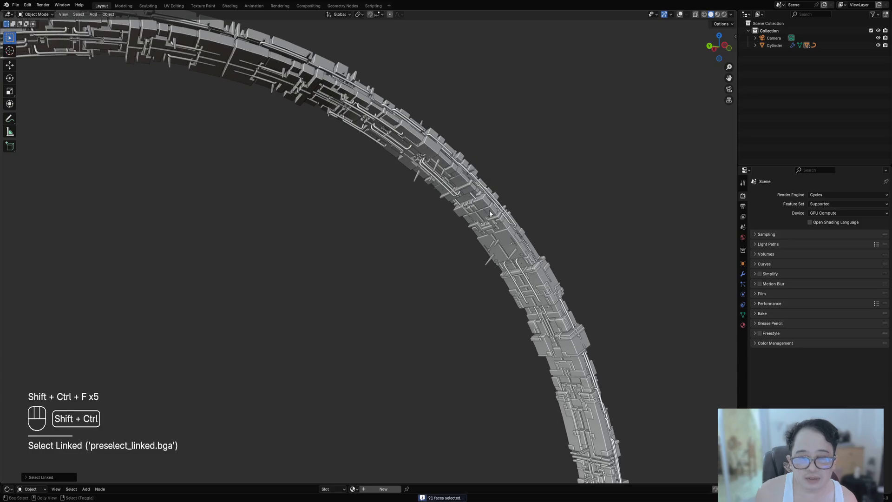
key("ctrl+shift+f")
key("ctrl+shift+f")
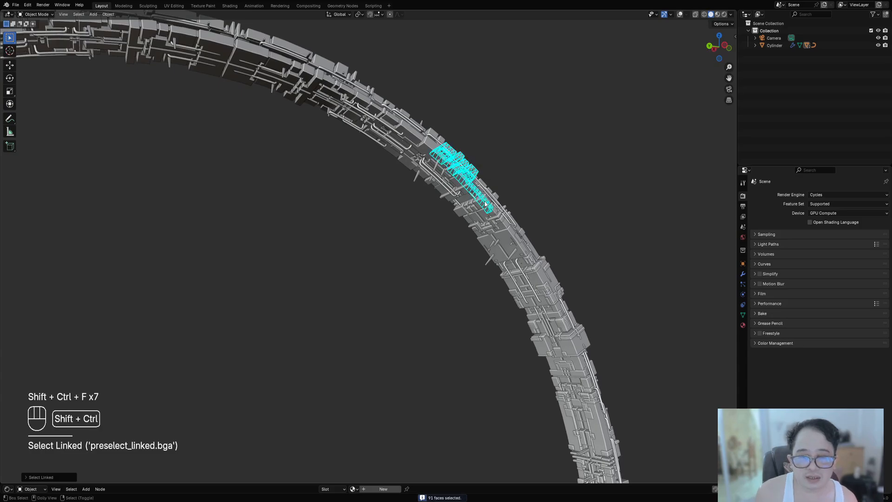
middle_click_drag(558, 193, 389, 274)
key("ctrl+shift+a")
Select the linked faces of the blocks and notched plates in the ring's upper section and apply Random Panels with 2 cuts.
middle_click_drag(293, 260, 345, 264)
scroll(345, 264, "up", 2)
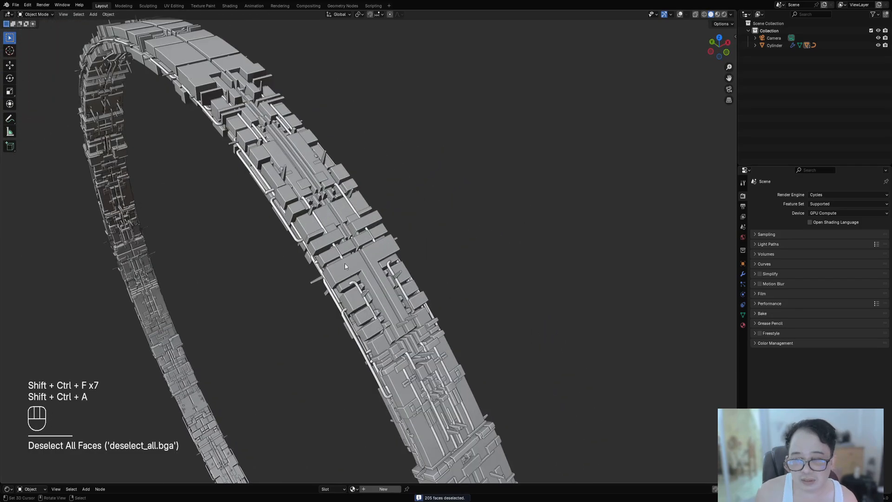
key("ctrl+shift+f")
key("ctrl+shift+f")
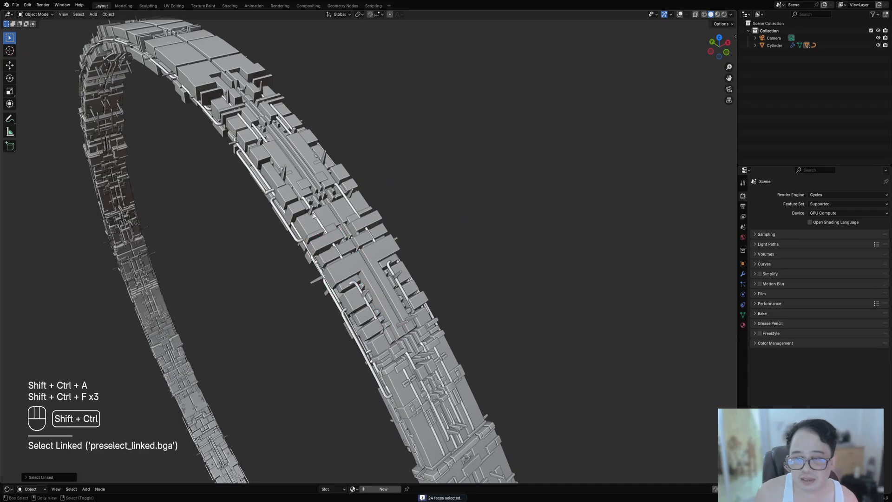
key("ctrl+shift+f")
middle_click_drag(380, 285, 459, 190)
key("ctrl+shift+f")
key("ctrl+shift+f")
key("shift+q")
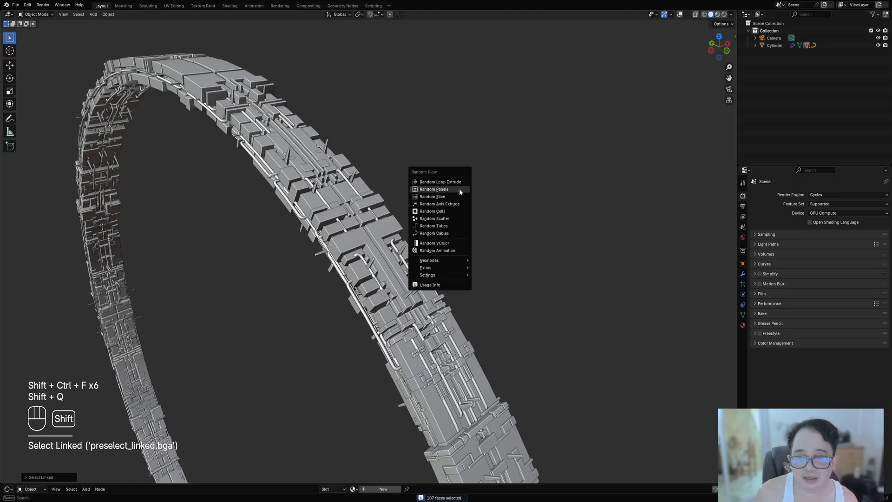
left_click(459, 190)
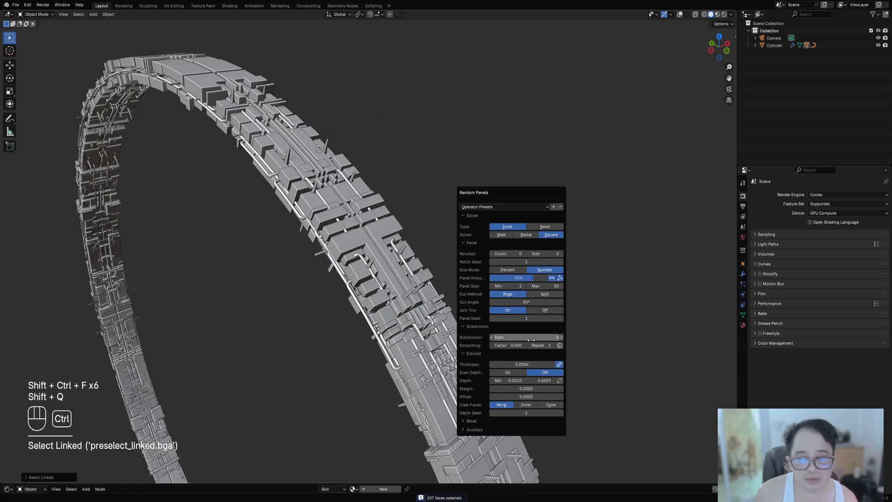
scroll(530, 339, "up", 2, "ctrl")
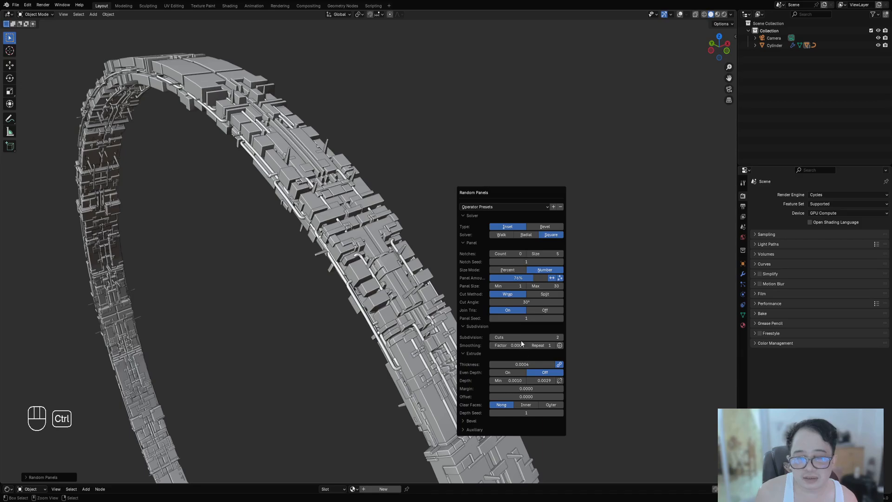
Select the linked faces of the long plates and neighbouring blocks on the ring's upper side and apply subdivided Random Panels.
middle_click_drag(521, 340, 388, 275)
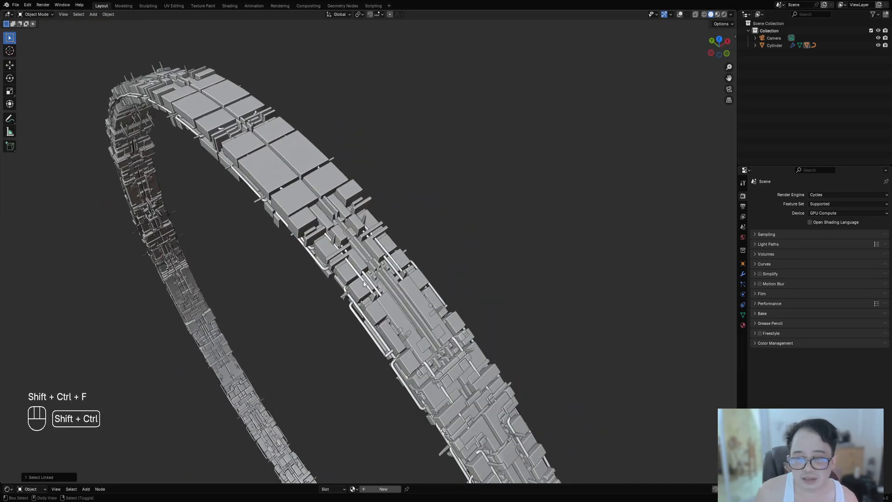
key("Tab")
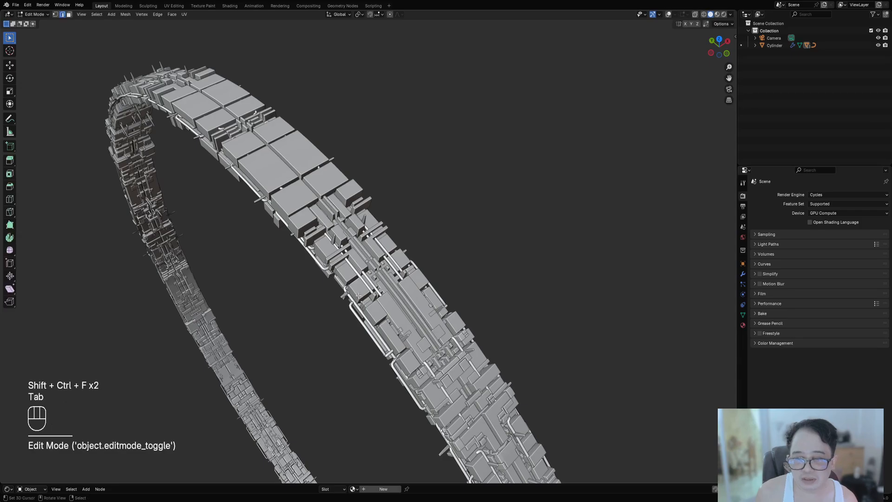
key("Tab")
key("Tab")
key("shift+alt+z")
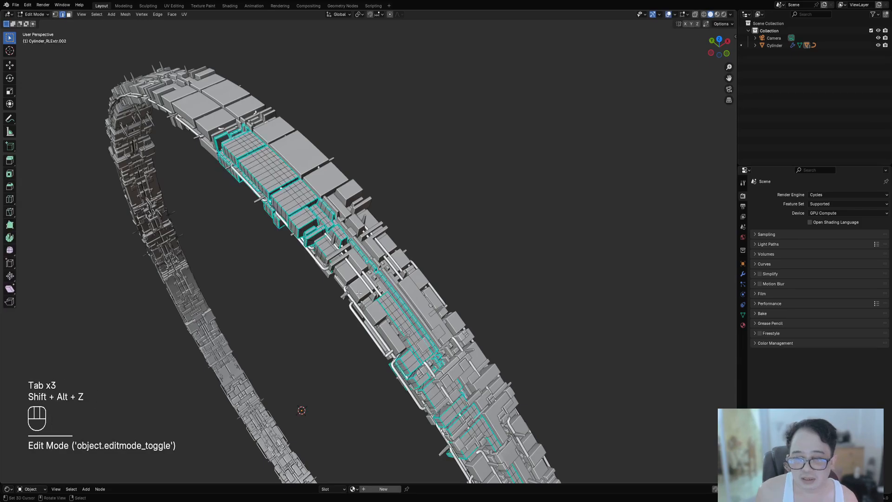
middle_click_drag(400, 321, 380, 298)
key("Tab")
key("ctrl+shift+f")
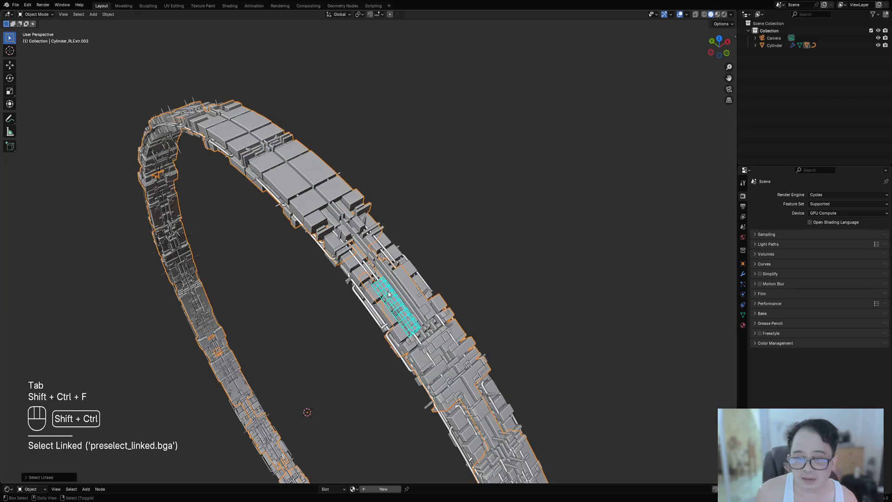
key("ctrl+shift+f")
key("ctrl+shift+f")
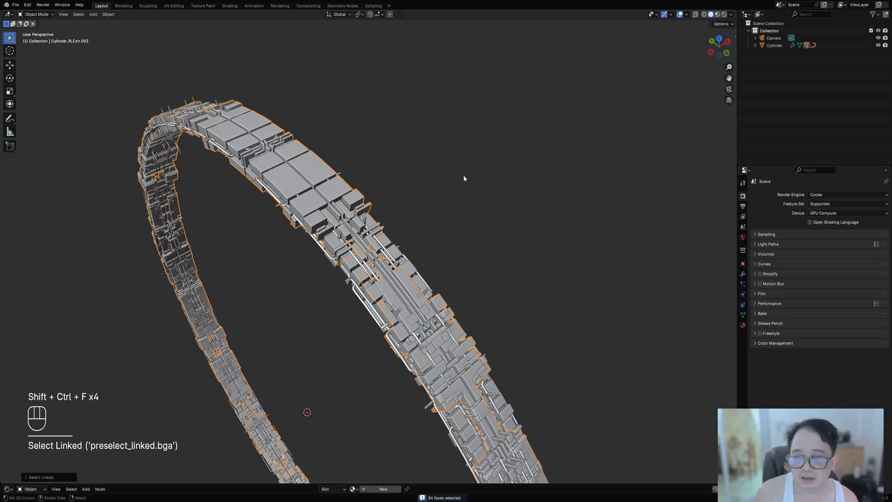
key("shift+q")
scroll(543, 324, "up", 2, "ctrl")
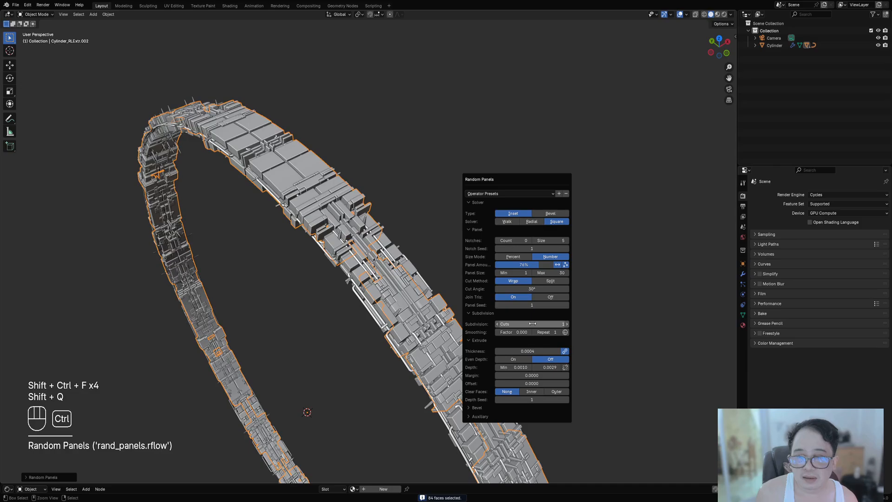
Select the linked faces of the plain block in the ring's upper section and apply Random Panels with subdivision cuts.
middle_click_drag(258, 226, 253, 174)
key("alt+a")
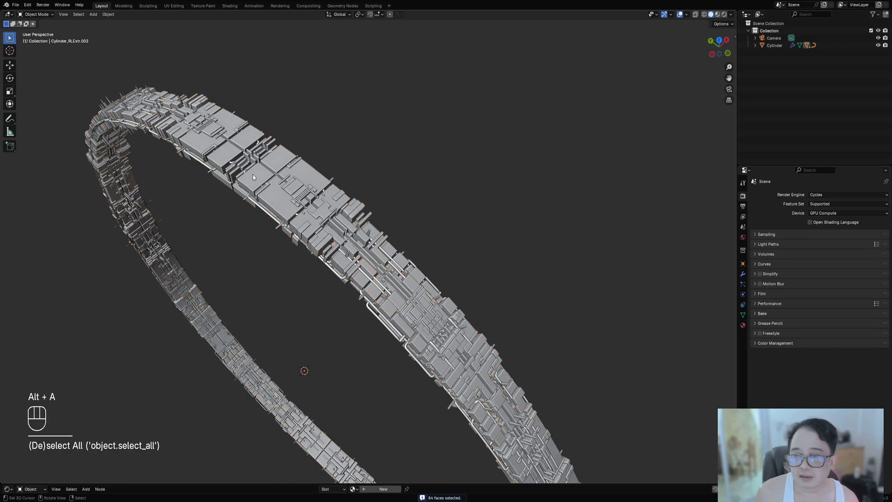
left_click(253, 174)
key("Tab")
key("Tab")
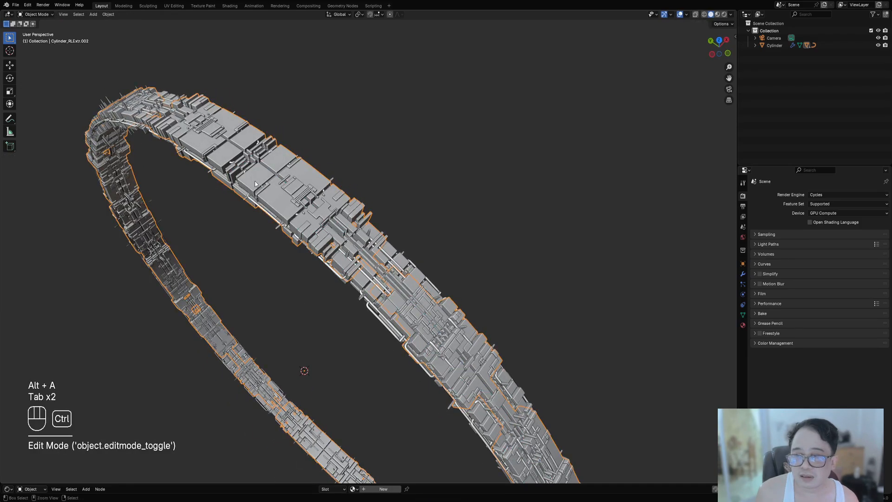
key("ctrl+shift+f")
key("shift+q")
left_click(468, 170)
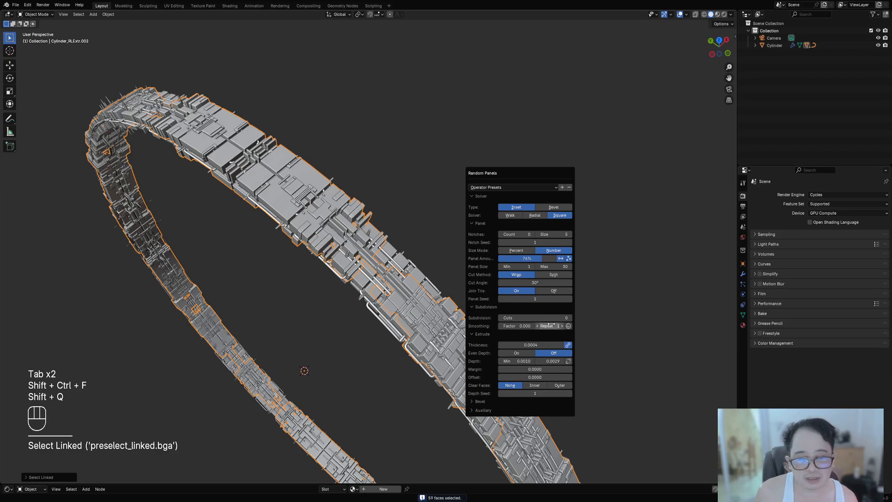
scroll(550, 319, "up", 1, "ctrl")
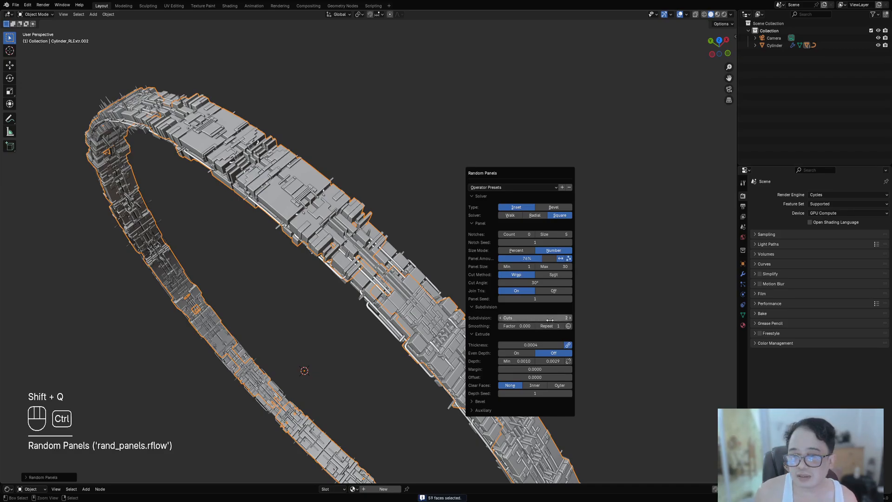
Select the linked faces of plain blocks along the side of the ring's top arc and apply subdivided Random Panels.
middle_click_drag(434, 279, 303, 245)
key("alt+a")
right_click(300, 234)
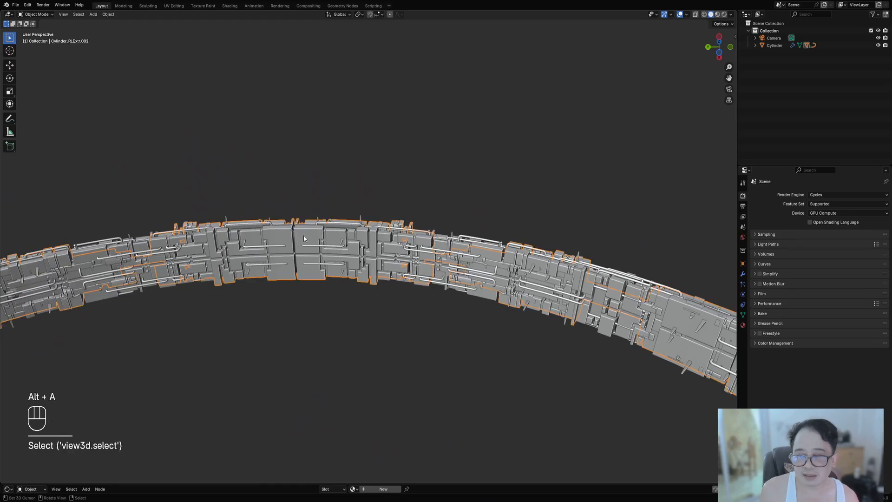
key("ctrl+shift+f")
key("ctrl+shift+f")
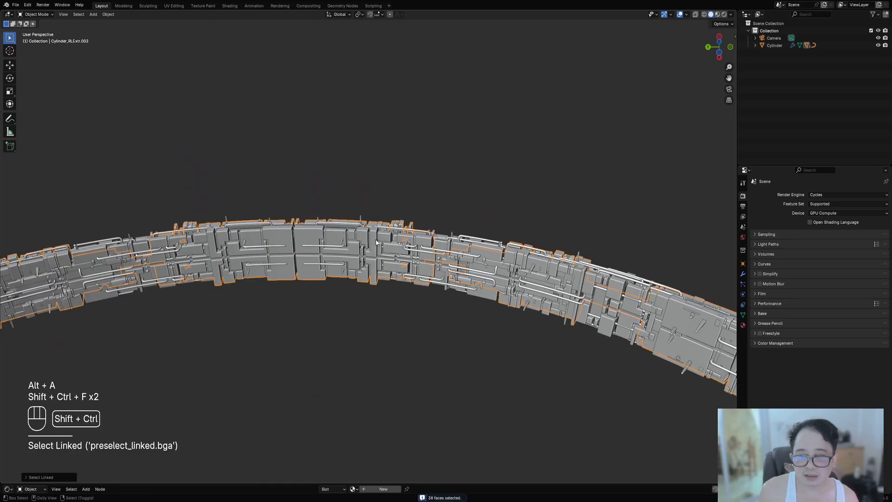
key("ctrl+shift+f")
key("ctrl+shift+f")
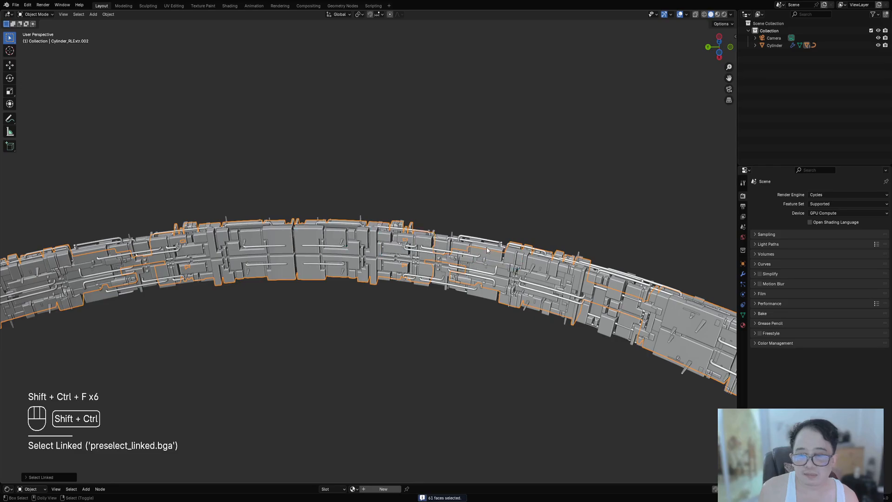
key("shift+q")
scroll(595, 309, "up", 2, "ctrl")
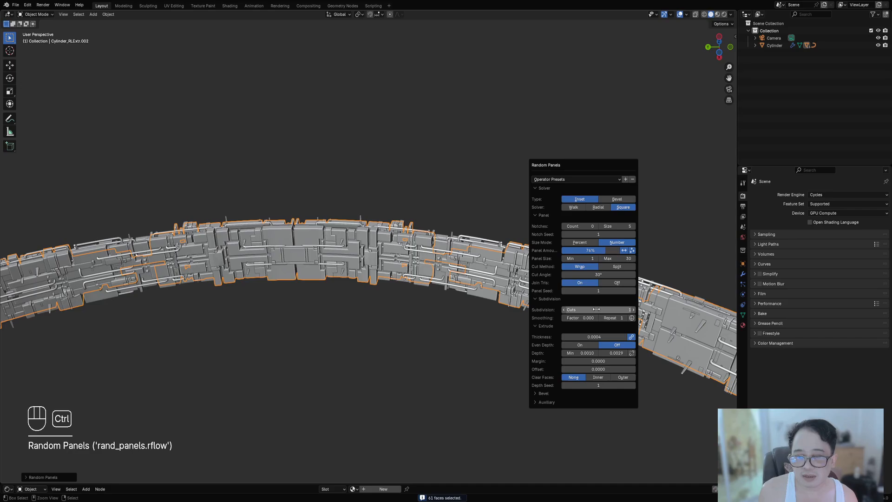
Clear the stray face selection on the Cylinder_RLExtr.001 layer and select the linked faces of several blocks along the ring's arc.
middle_click_drag(480, 186, 444, 226)
left_click_drag(443, 226, 464, 202)
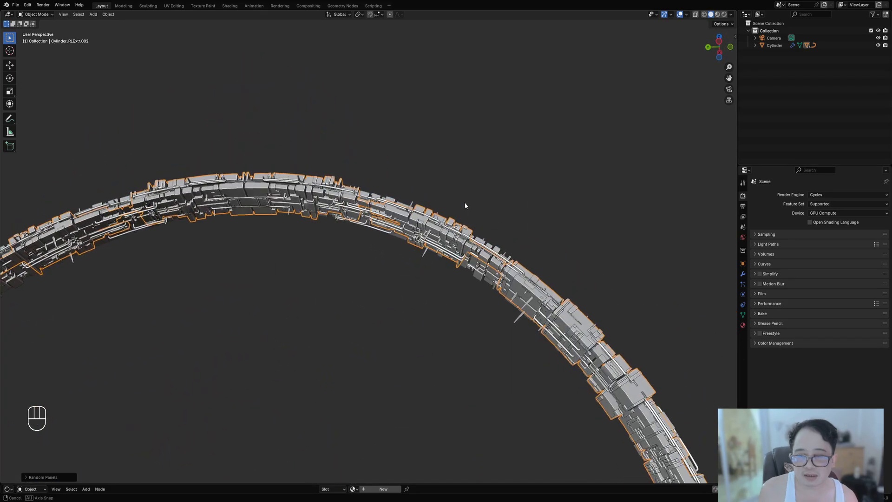
scroll(465, 201, "up", 3)
left_click(433, 191)
key("ctrl+shift+f")
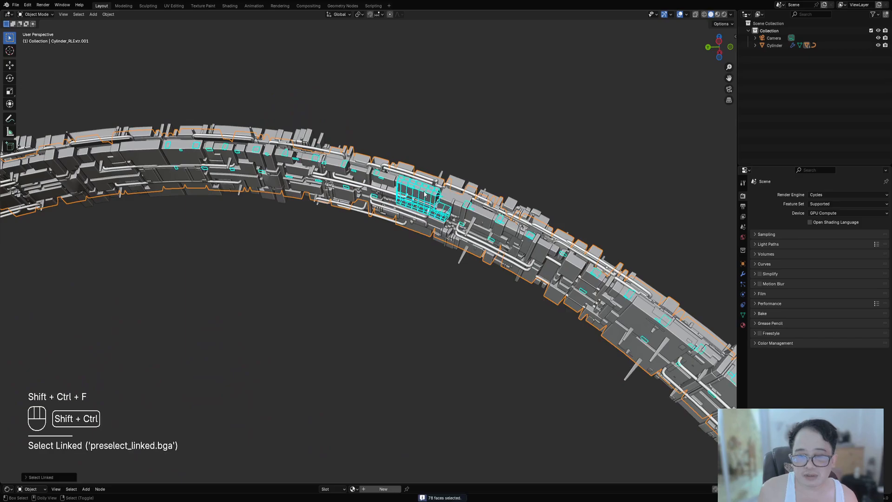
key("ctrl+shift+a")
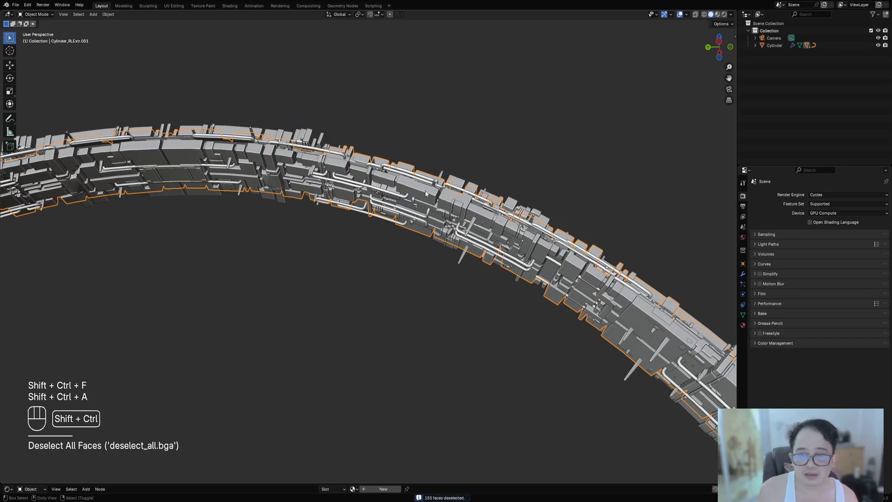
key("ctrl+shift+f")
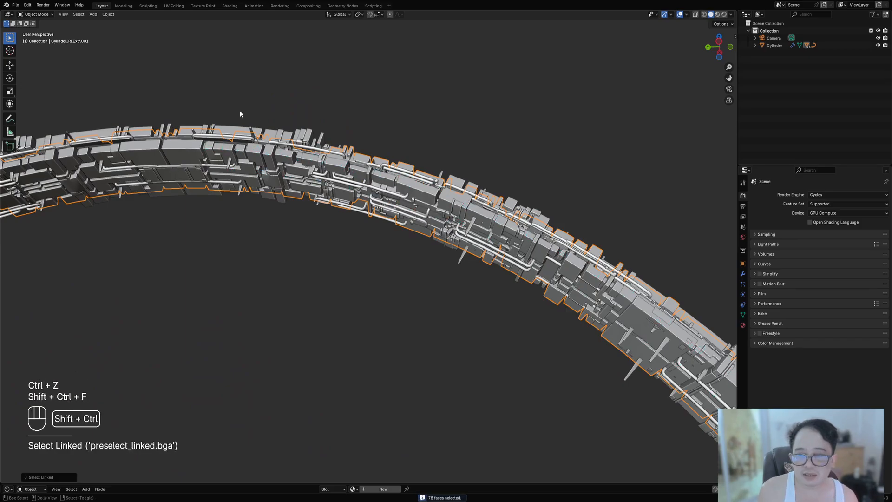
key("ctrl+shift+a")
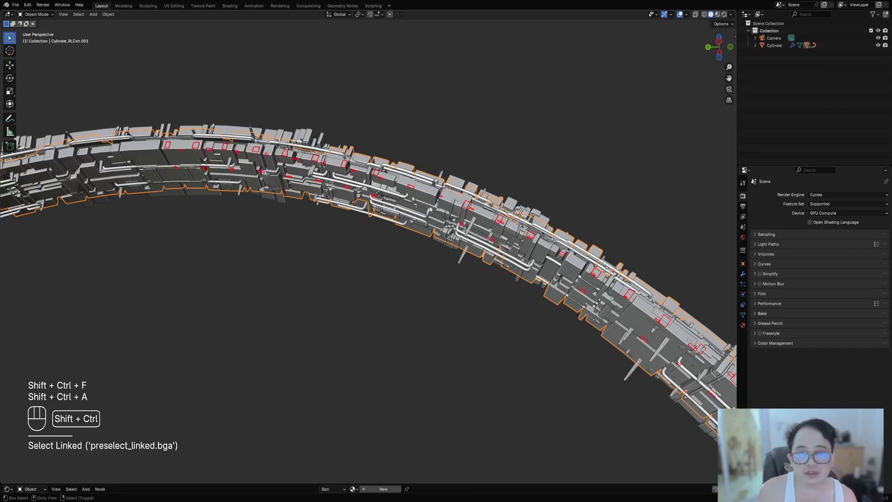
key("ctrl+shift+f")
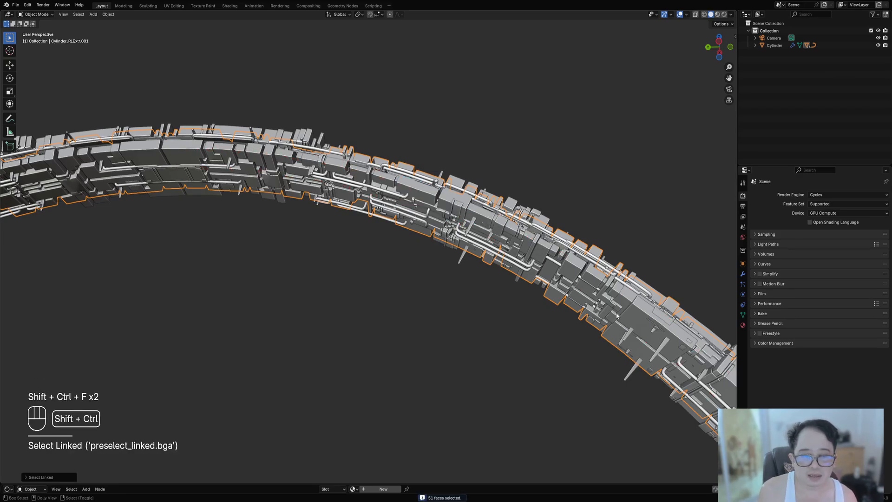
key("ctrl+shift+f")
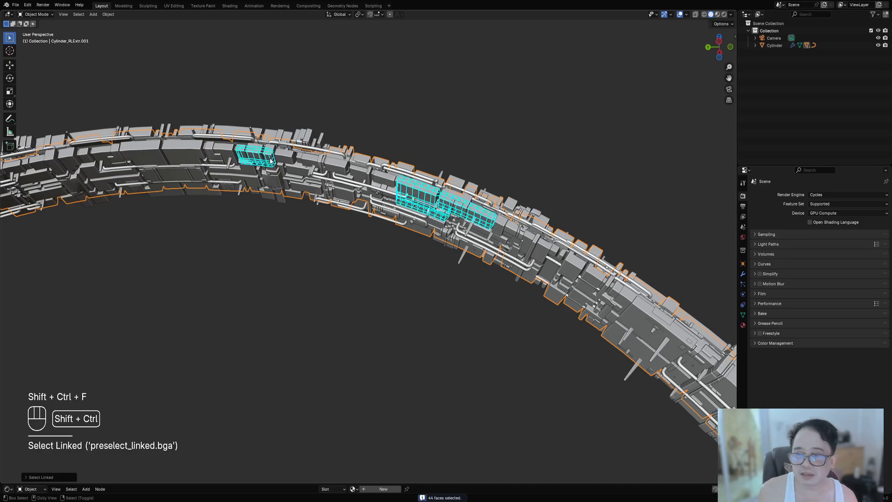
Apply Random Panels with 2 subdivision cuts to the selected block faces and save the file.
key("shift+q")
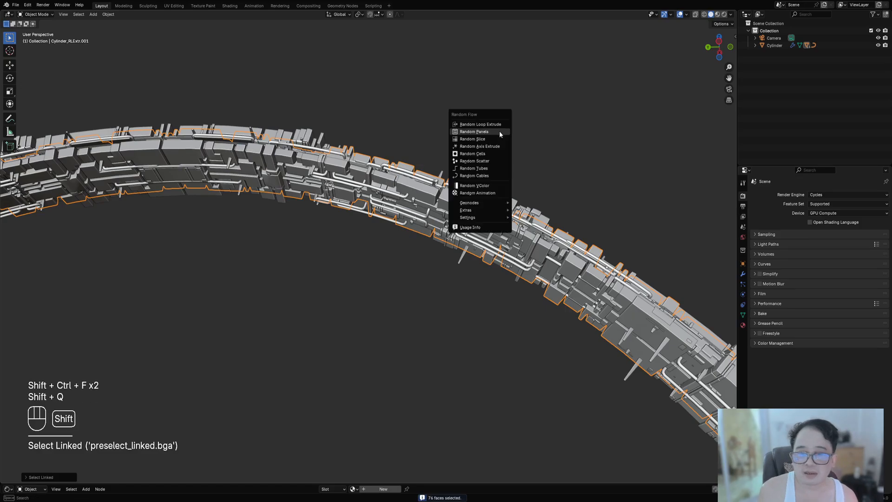
left_click(478, 131)
scroll(575, 280, "up", 1, "ctrl")
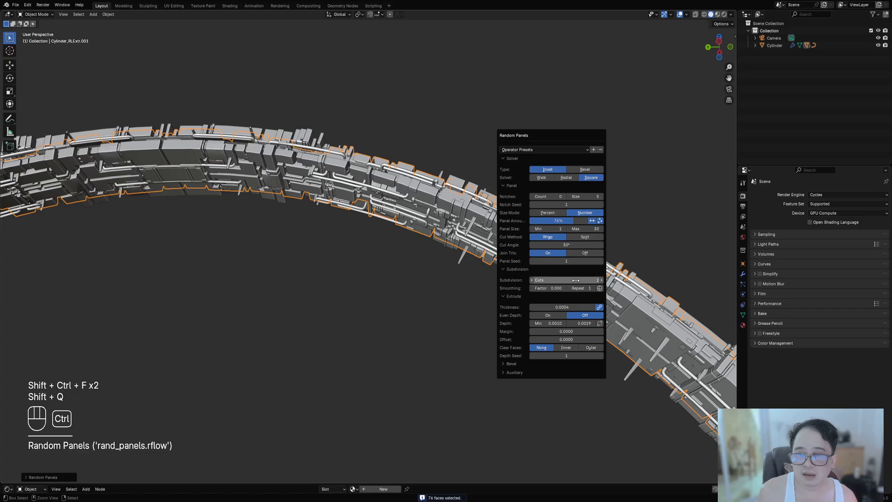
middle_click_drag(279, 235, 693, 429)
key("shift+alt+z")
key("ctrl+s")
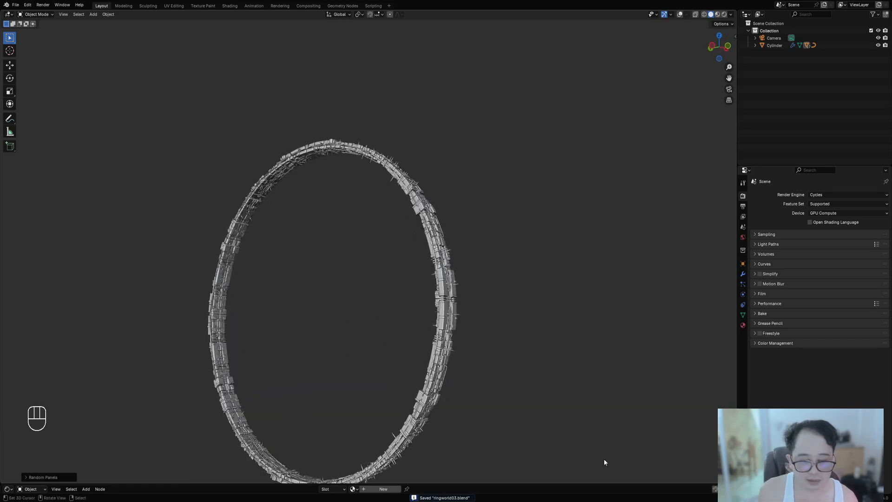
Review the whole detailed ring with overlays hidden and save the file.
middle_click_drag(471, 375, 495, 322, "shift")
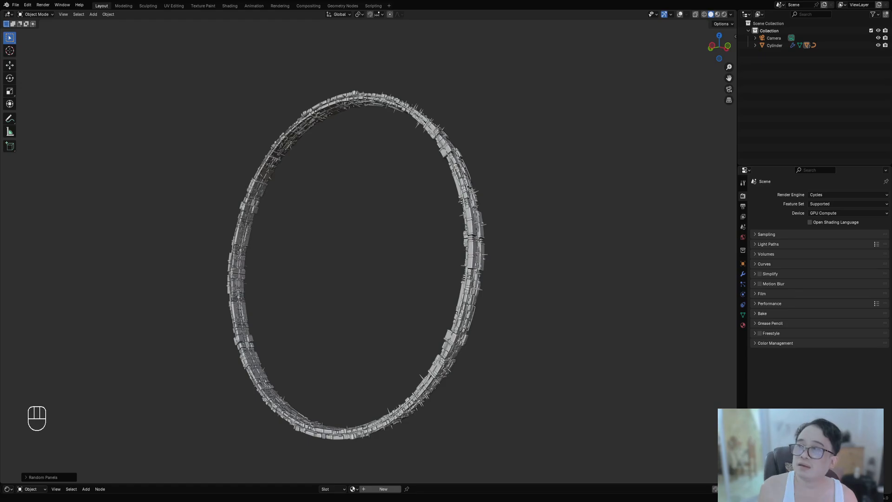
middle_click_drag(452, 262, 446, 316)
scroll(445, 270, "up", 4)
scroll(445, 260, "down", 2)
scroll(405, 296, "up", 3)
key("ctrl+s")
Turn the viewport overlays on and isolate the base Cylinder object, hiding every detail layer.
key("Tab")
scroll(522, 336, "up", 2)
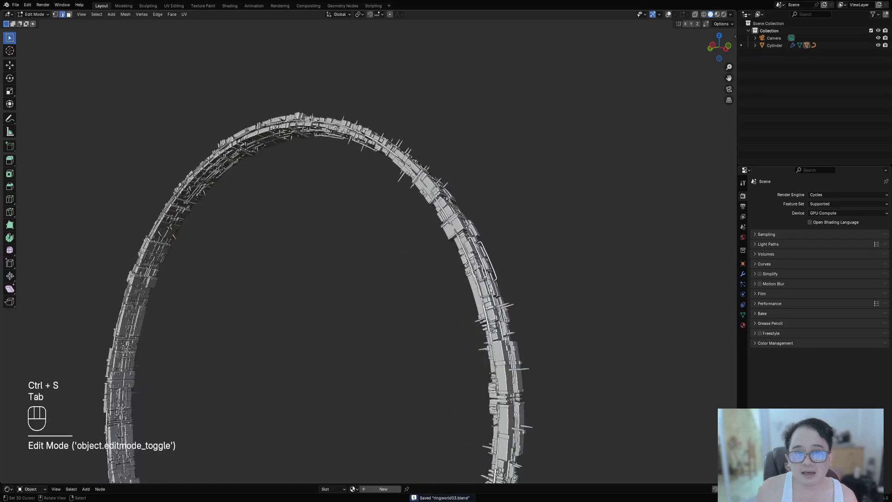
key("shift+alt+z")
key("Tab")
key("alt+a")
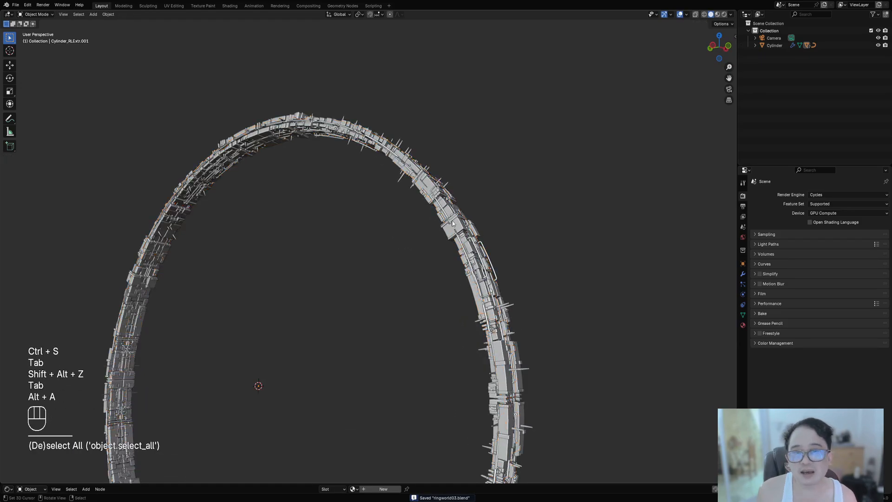
left_click(453, 221, "alt")
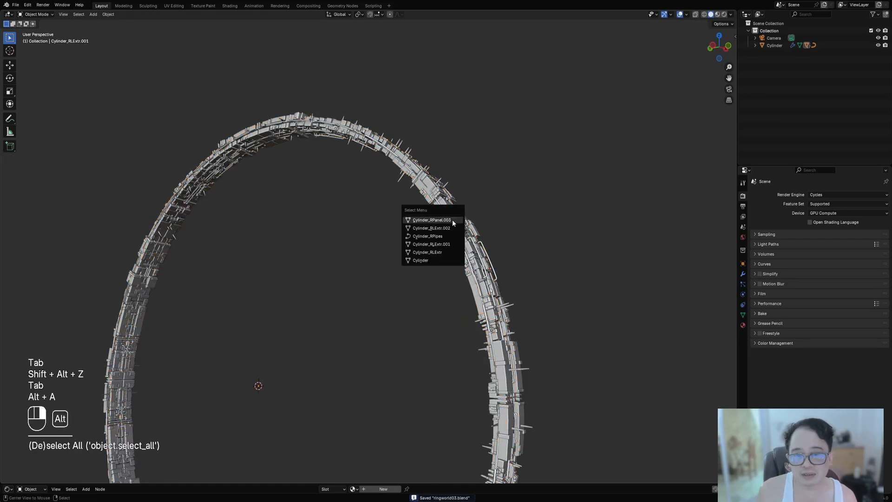
left_click(442, 260)
key("shift+h")
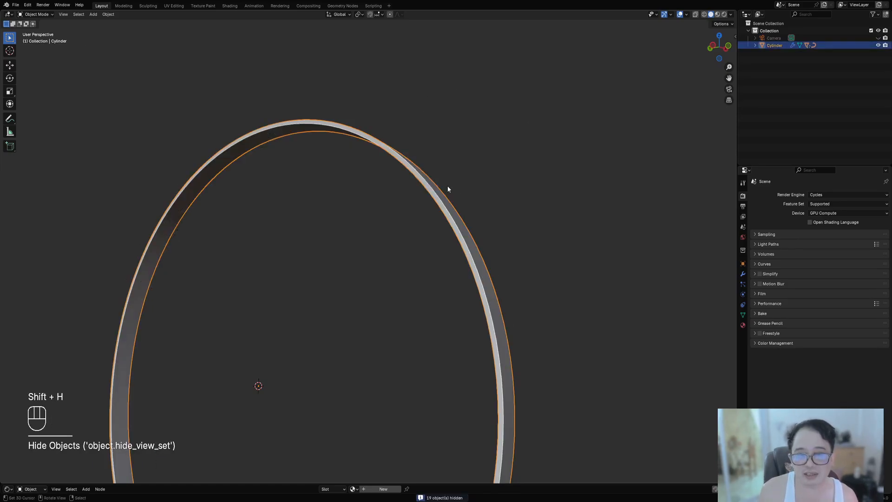
Reveal all hidden ring objects, clear the selection and save the file.
key("alt+h")
key("alt+a")
middle_click_drag(447, 185, 495, 244)
scroll(495, 243, "up", 2)
key("ctrl+s")
Hide the ring's detail objects one at a time to inspect the layers beneath, and restore all hidden objects.
right_click(408, 218)
key("h")
right_click(412, 212)
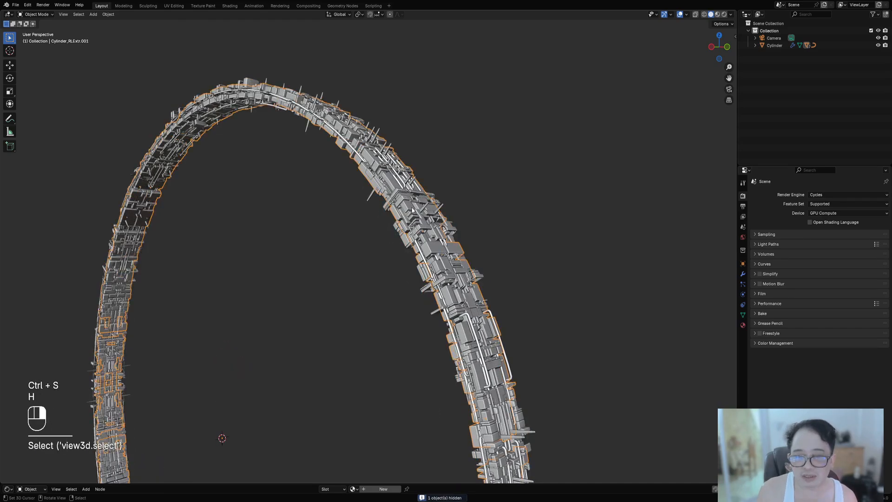
key("h")
right_click(419, 223)
key("h")
key("ctrl+z")
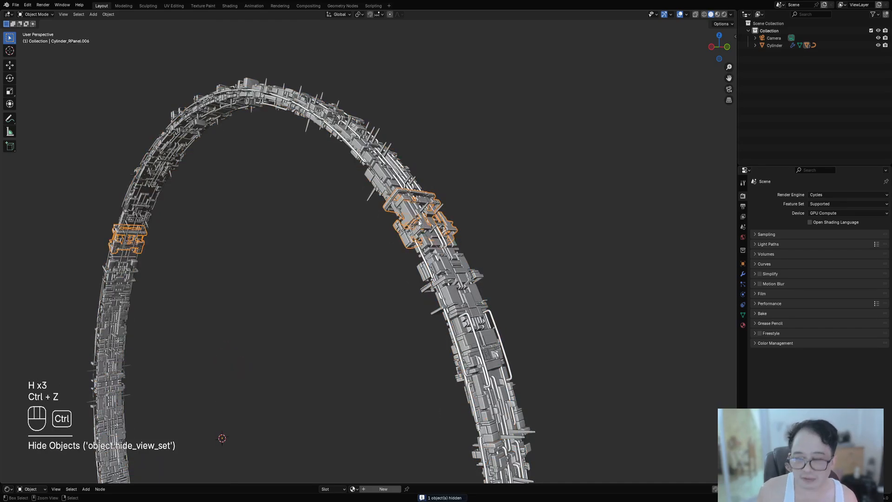
key("ctrl+z")
key("alt+h")
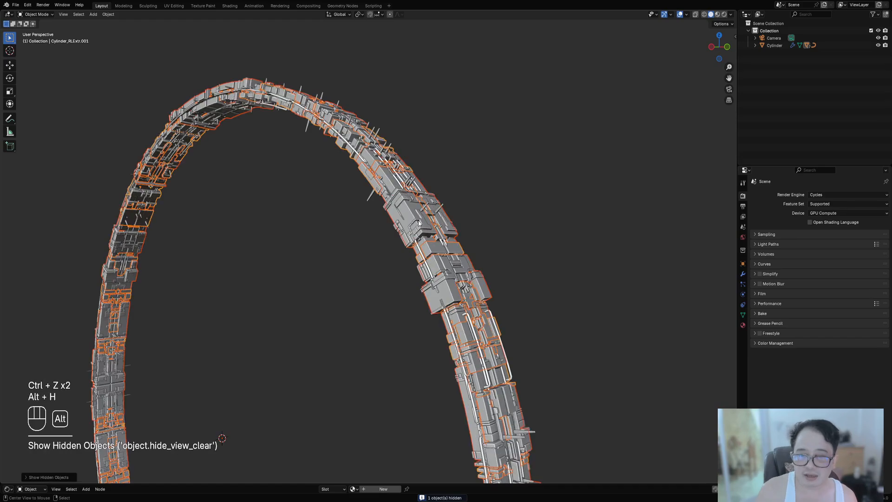
key("alt+a")
middle_click_drag(426, 229, 355, 138)
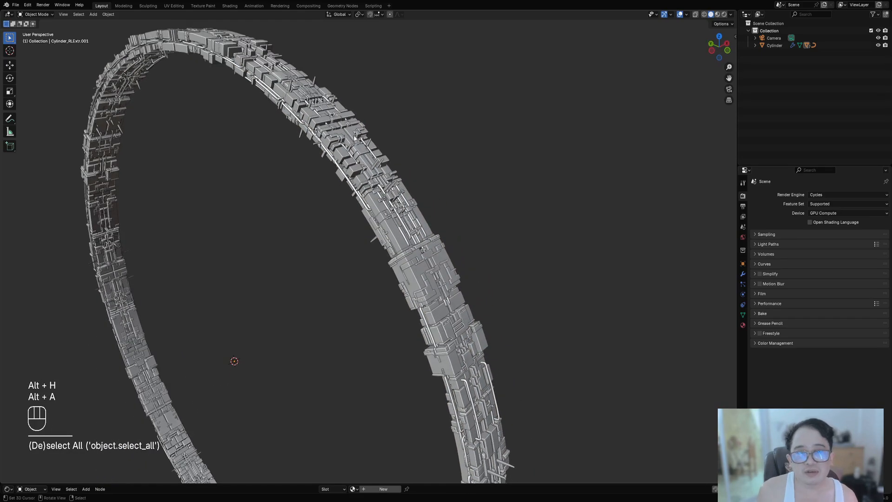
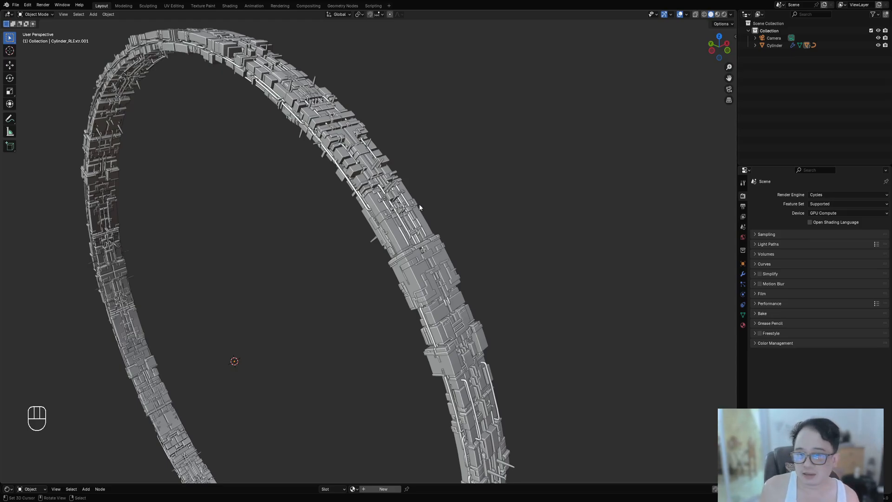
middle_click_drag(431, 206, 422, 203)
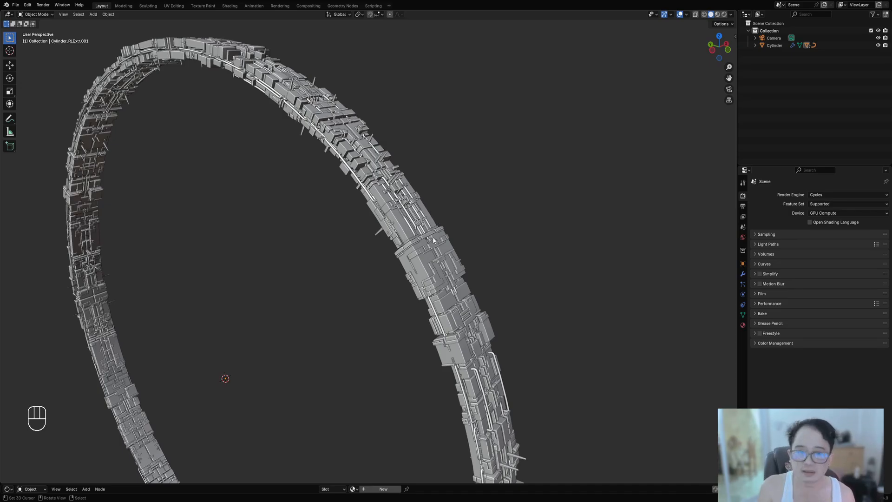
Select the base Cylinder object among the overlapping ring layers, deselect all of its faces and save the file.
middle_click_drag(433, 239, 407, 223)
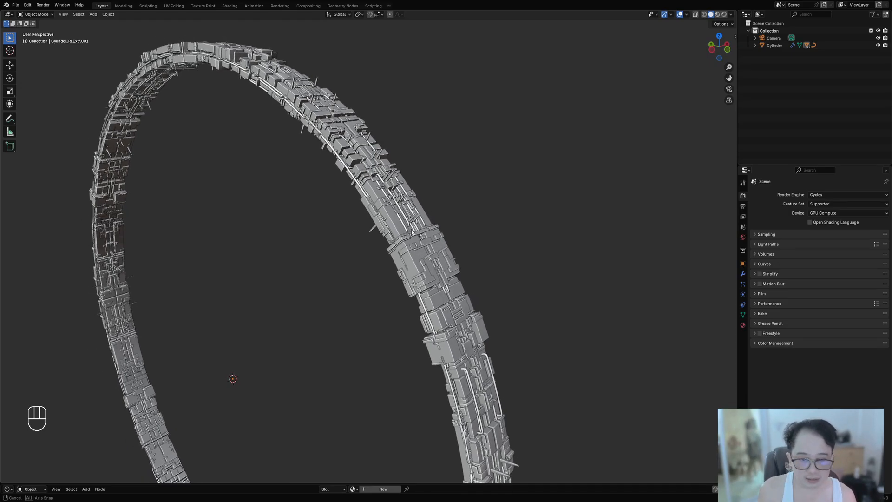
left_click(407, 223, "alt")
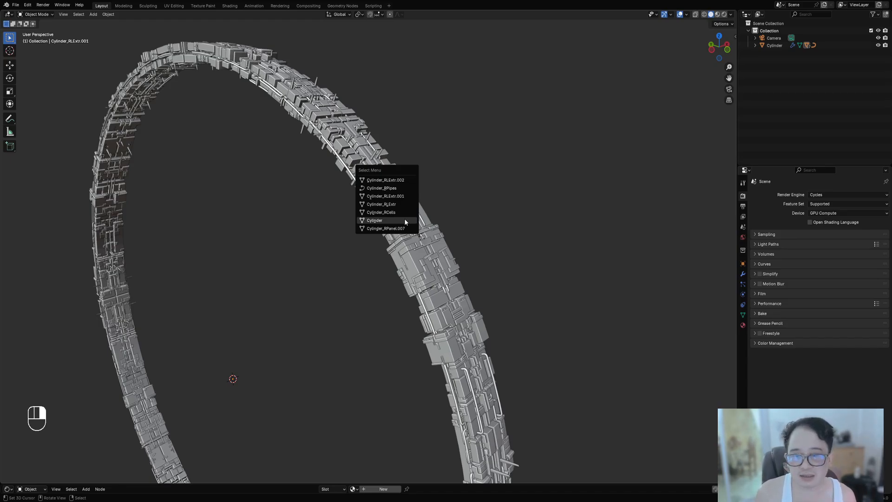
left_click(404, 220)
middle_click_drag(404, 222, 422, 224)
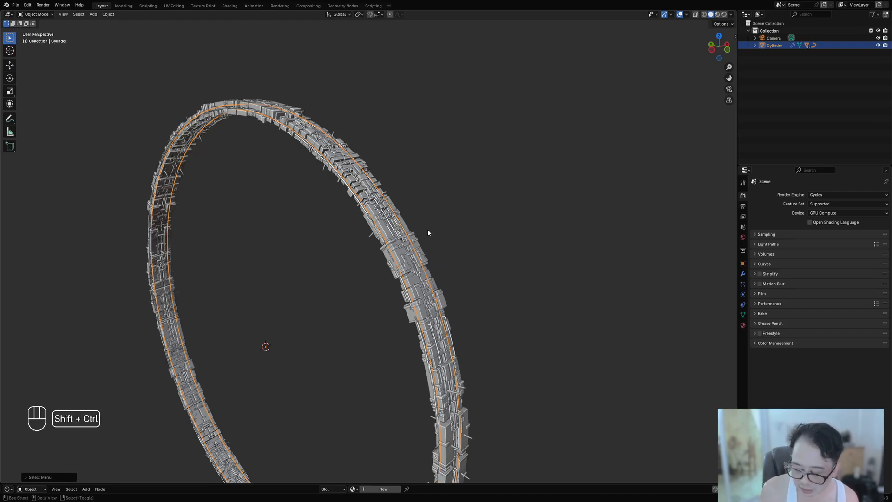
key("shift+ctrl+alt+a")
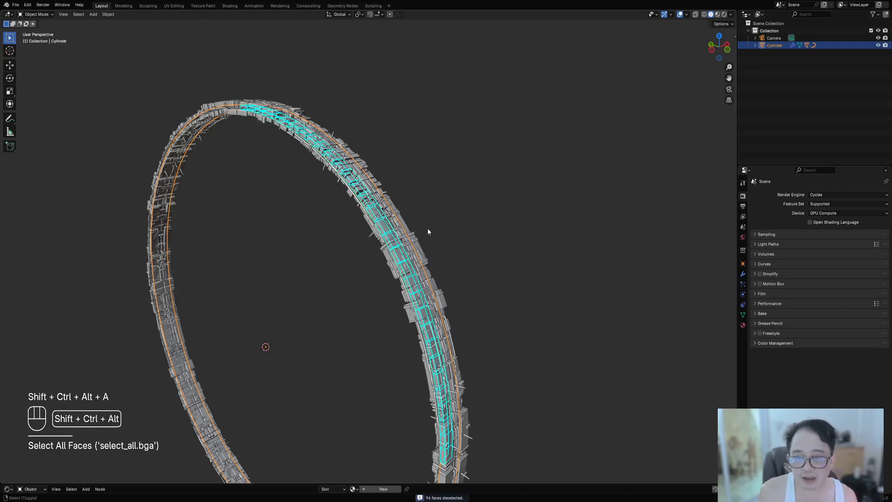
middle_click_drag(427, 231, 476, 201)
key("ctrl+s")
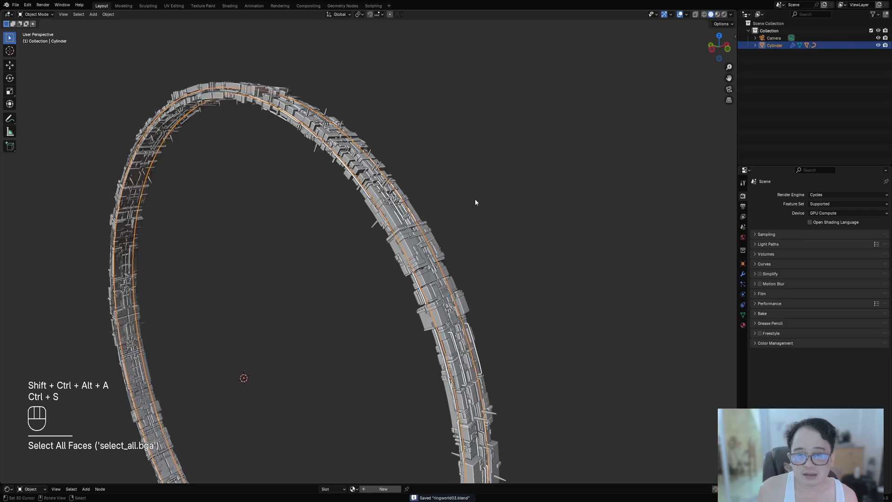
Run Random Scatter with the Cube type on the base Cylinder and reopen its operator settings.
key("shift+q")
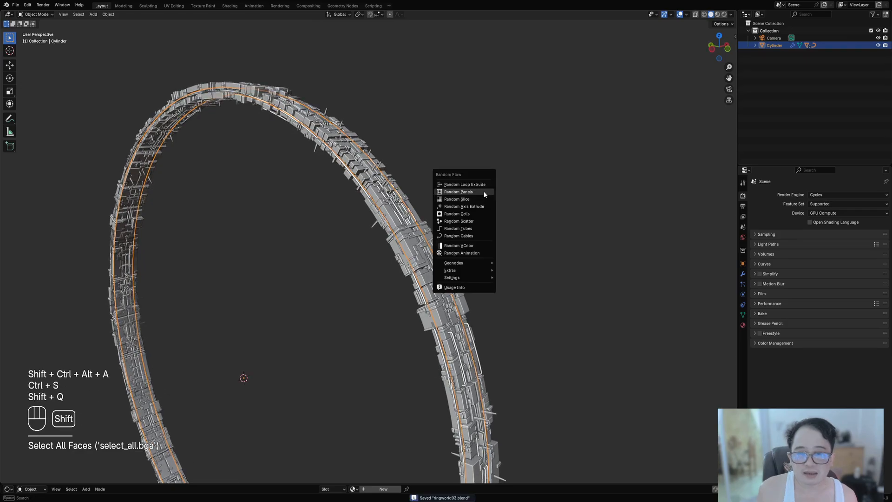
left_click(476, 221)
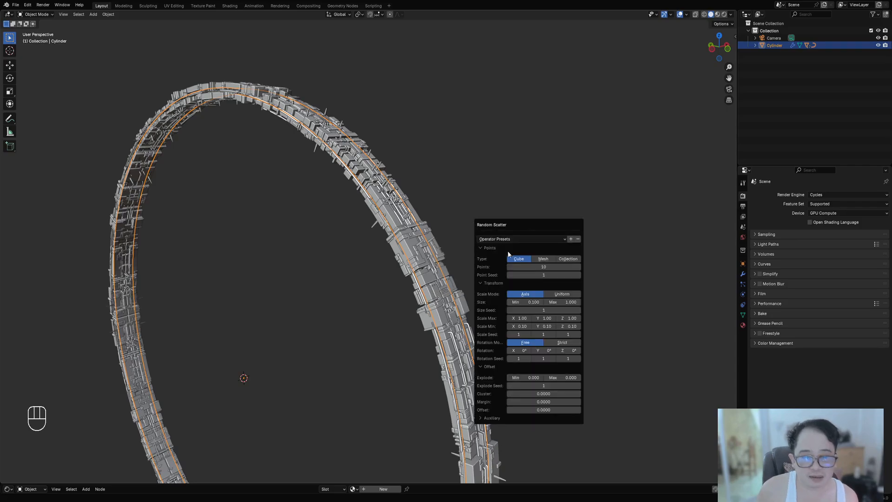
scroll(226, 293, "down", 5)
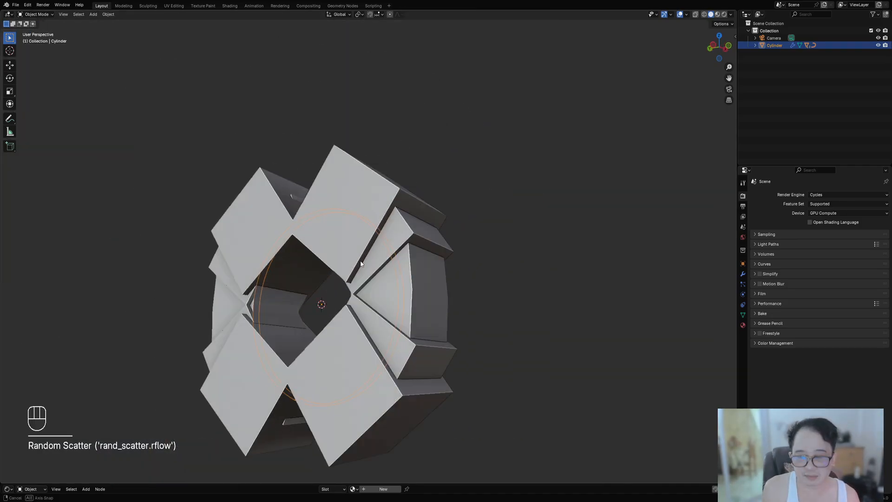
key("F9")
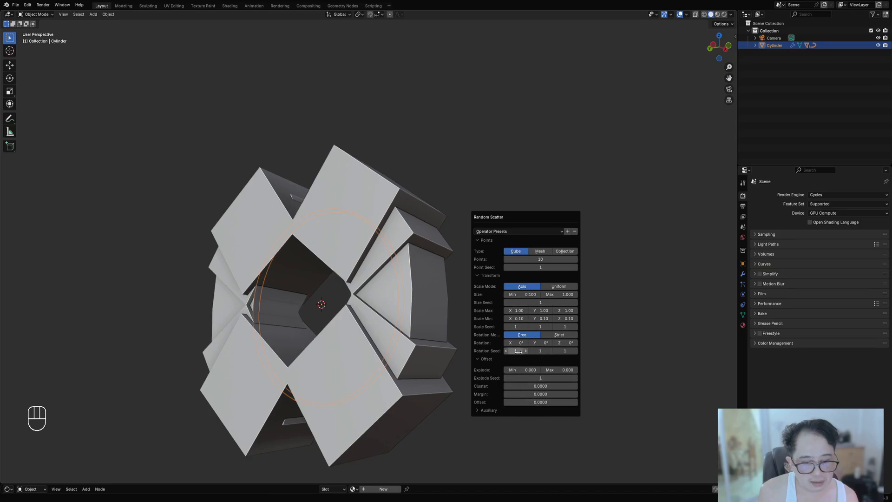
Try a maximum size of 0.066 and a maximum explode of 0.319 for the scatter, and restore the operator defaults.
left_click_drag(562, 294, 500, 294)
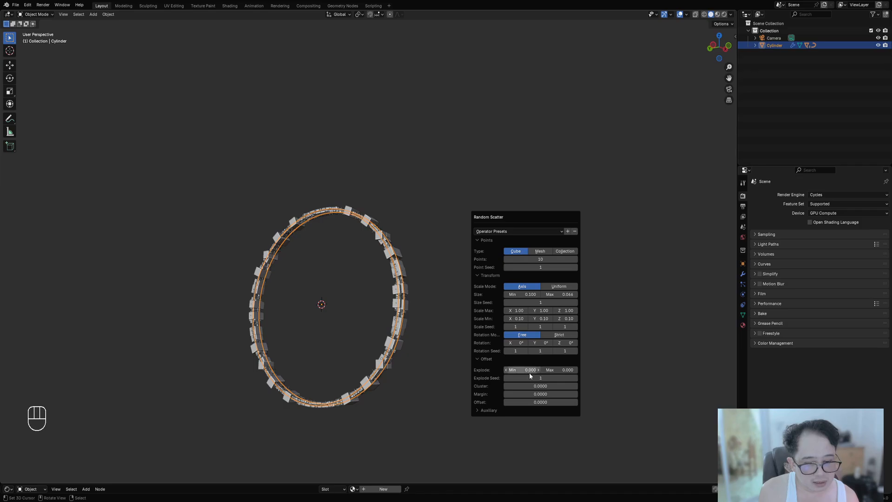
left_click_drag(560, 370, 584, 370)
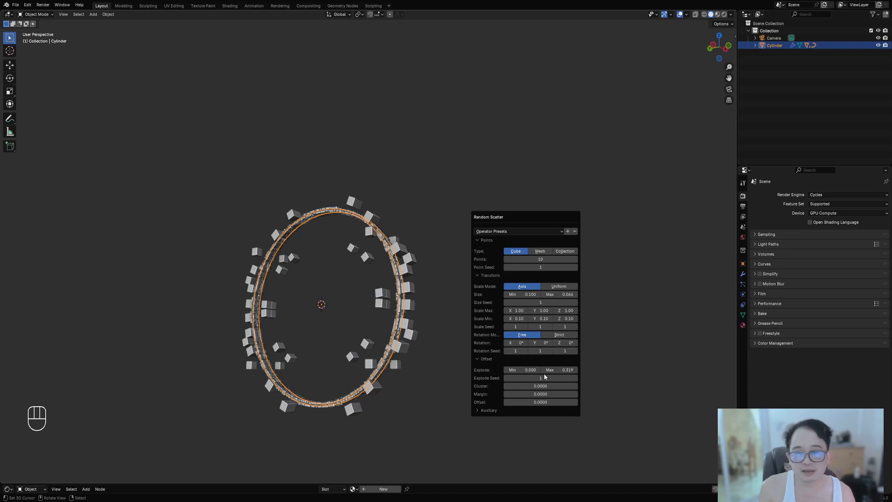
left_click(526, 232)
left_click(525, 271)
Set the scatter's maximum size to 0.064, its points to 69 and its maximum explode to 0.714.
scroll(699, 407, "up", 4)
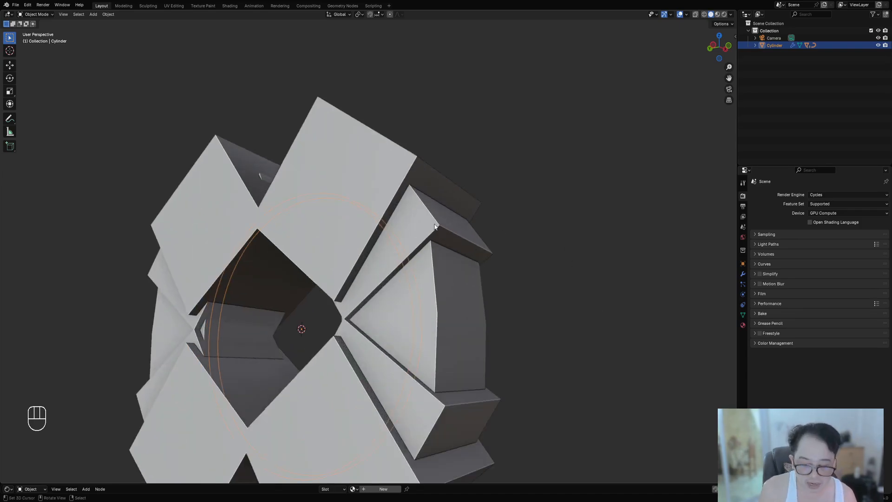
key("F9")
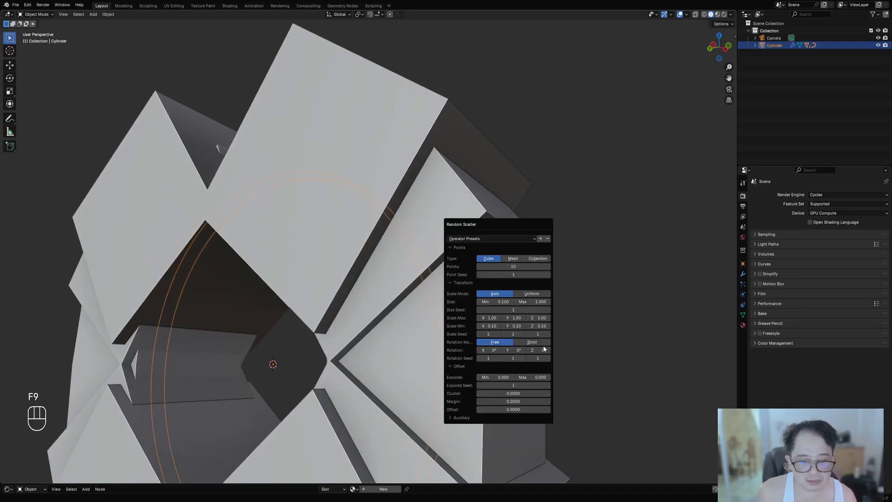
middle_click_drag(291, 212, 302, 239)
scroll(416, 280, "down", 2)
middle_click_drag(416, 283, 500, 256)
key("F9")
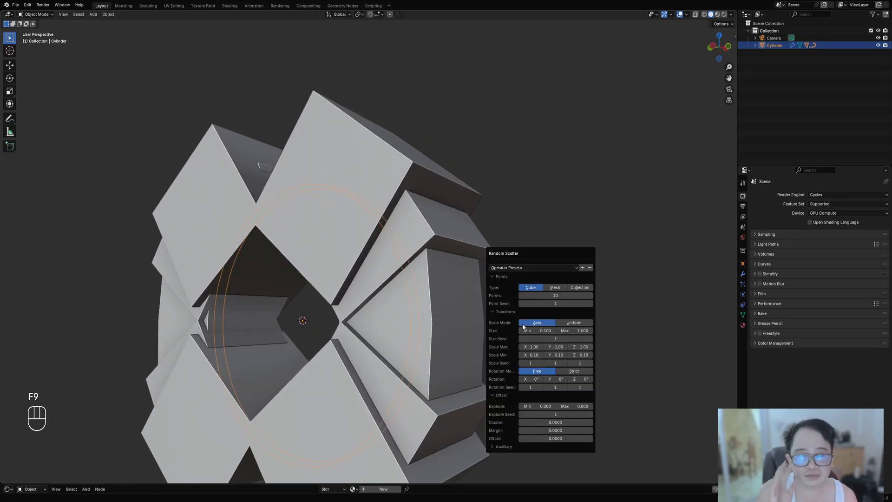
left_click_drag(573, 331, 539, 330)
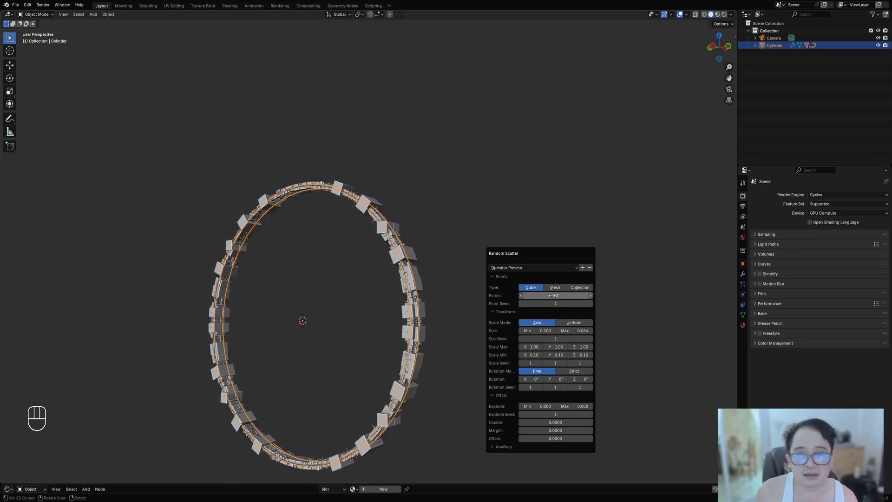
left_click_drag(553, 296, 579, 295)
left_click_drag(575, 406, 604, 406)
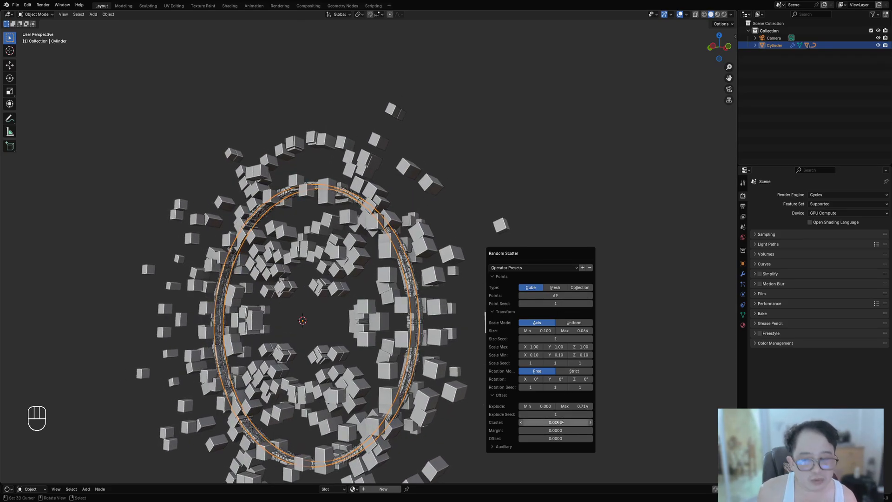
Set the scatter's margin to -0.4410 so the cubes spread differently around the ring.
mouse_move(558, 422)
left_mouse_down()
mouse_move(543, 422)
mouse_move(574, 430)
mouse_move(555, 430)
left_mouse_up()
middle_click_drag(688, 304, 620, 296)
scroll(522, 295, "down", 2)
middle_click_drag(520, 292, 490, 286)
scroll(490, 286, "up", 3)
key("F9")
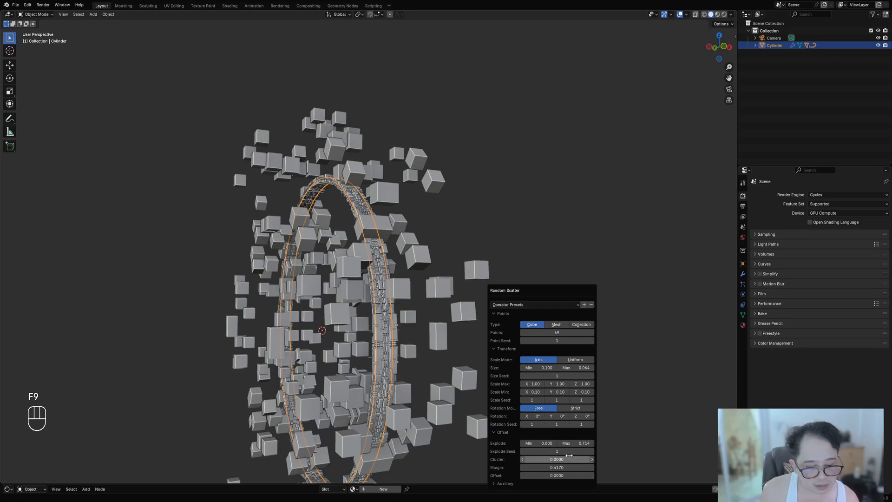
left_click_drag(569, 467, 551, 467)
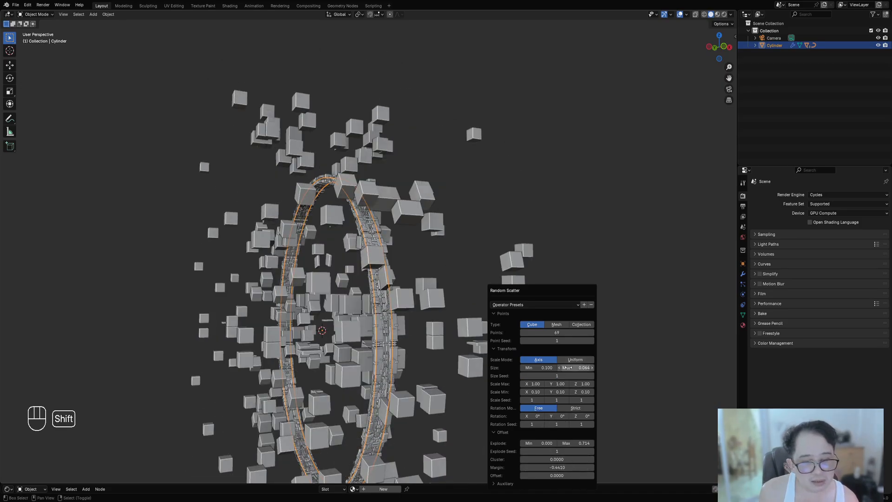
Reduce the scattered cubes' size range to a minimum of 0.002 and a maximum of 0.012, and save the file.
left_click_drag(543, 367, 561, 367, "shift")
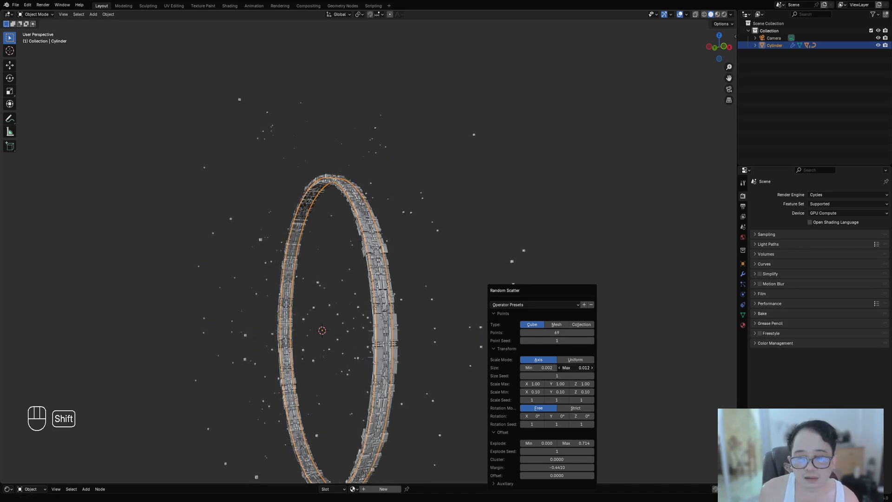
middle_click_drag(340, 313, 380, 293)
middle_click_drag(380, 294, 426, 297, "shift")
scroll(395, 265, "up", 5)
key("ctrl+s")
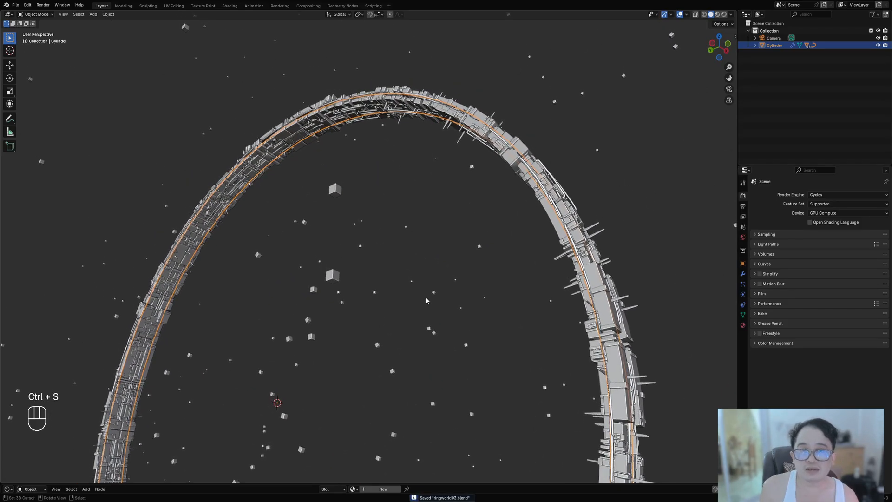
Try different scale seeds for the scattered cubes on the three axes and reset all of them to 1.
key("F9")
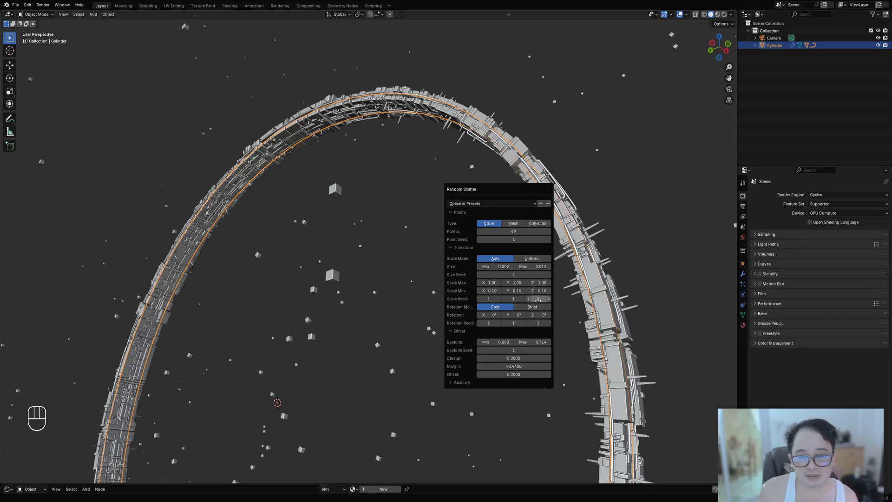
scroll(538, 300, "up", 4, "ctrl")
scroll(515, 300, "up", 3, "ctrl")
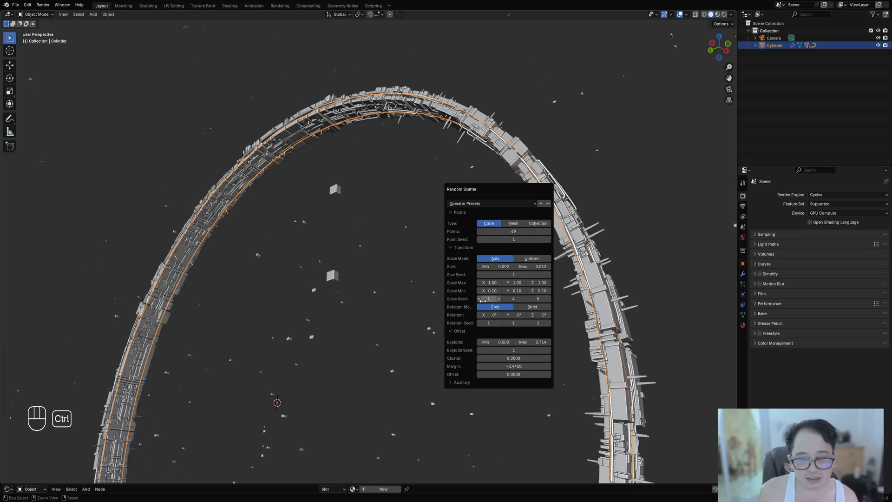
scroll(483, 301, "down", 3, "ctrl")
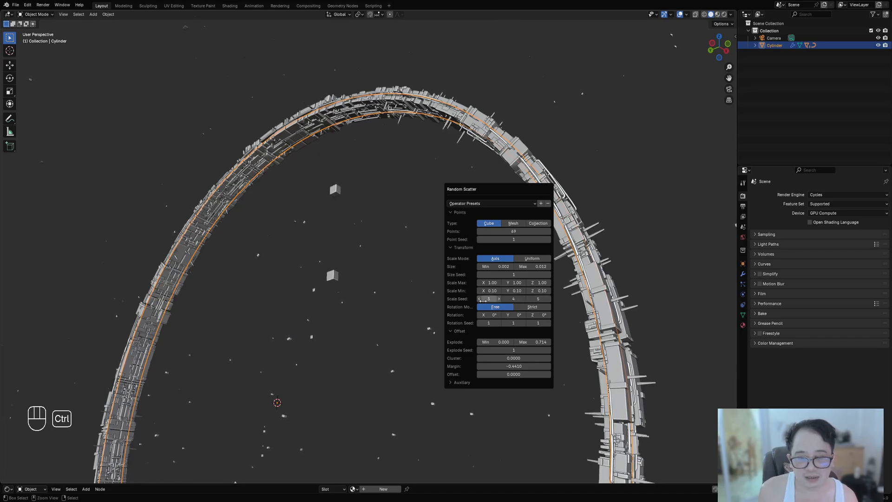
scroll(483, 300, "down", 6, "ctrl")
left_click(488, 300)
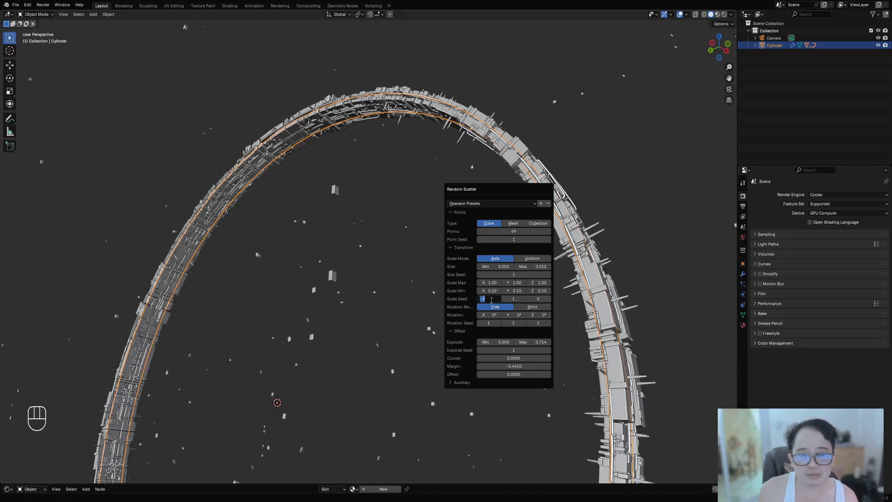
type("1")
key("Return")
left_click(536, 299)
scroll(536, 300, "down", 4, "ctrl")
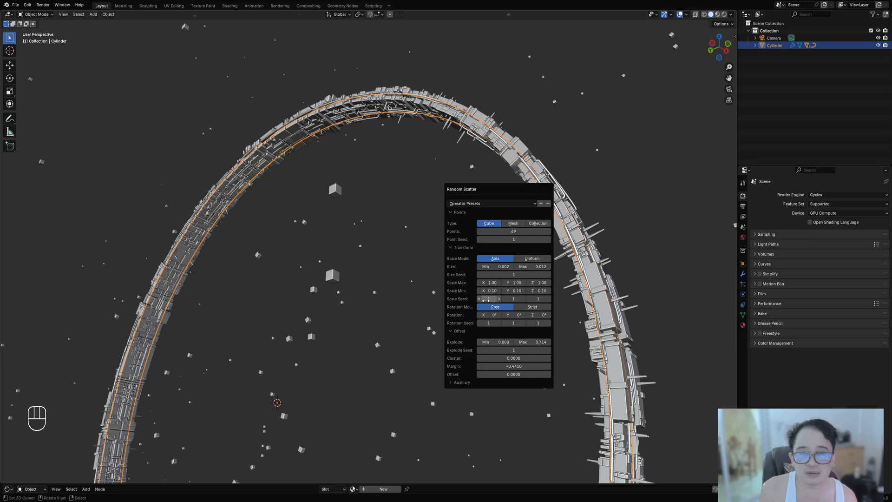
Set the scatter's X, Y and Z scale seeds to 4, 3 and 16, and its rotation seeds to 5 on every axis.
scroll(486, 300, "up", 3, "ctrl")
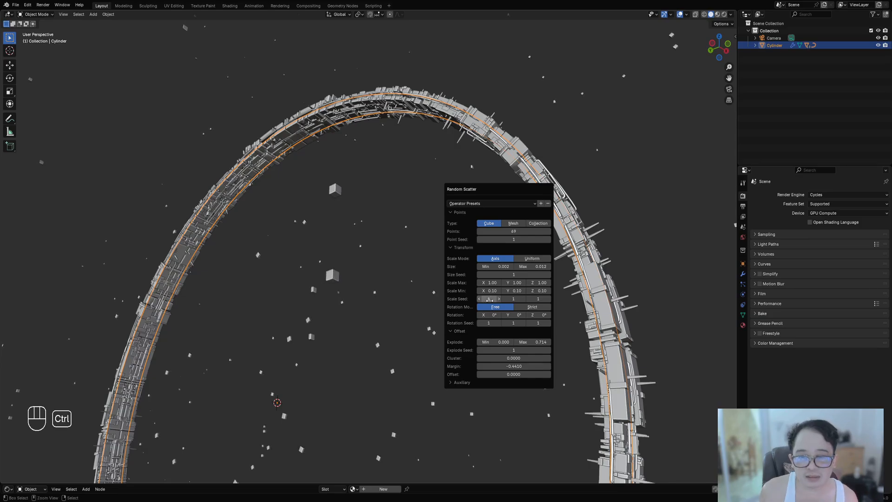
scroll(505, 298, "up", 2, "ctrl")
scroll(538, 299, "up", 6, "ctrl")
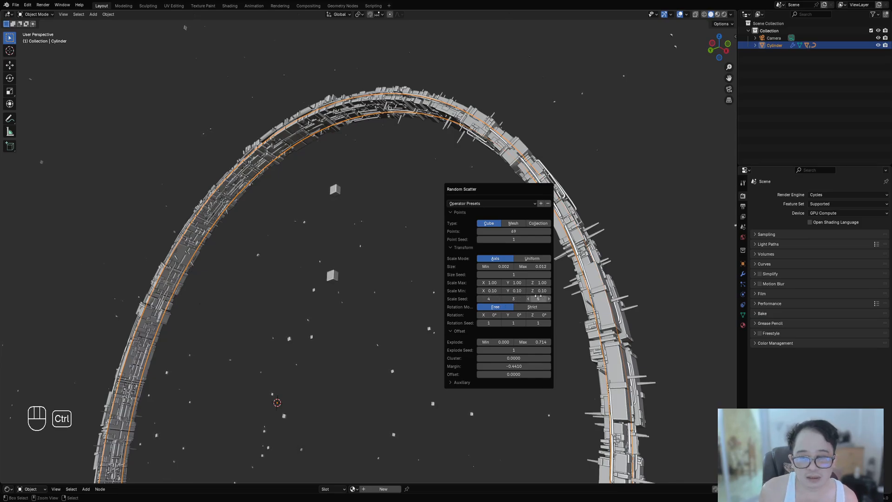
scroll(488, 323, "up", 4, "ctrl")
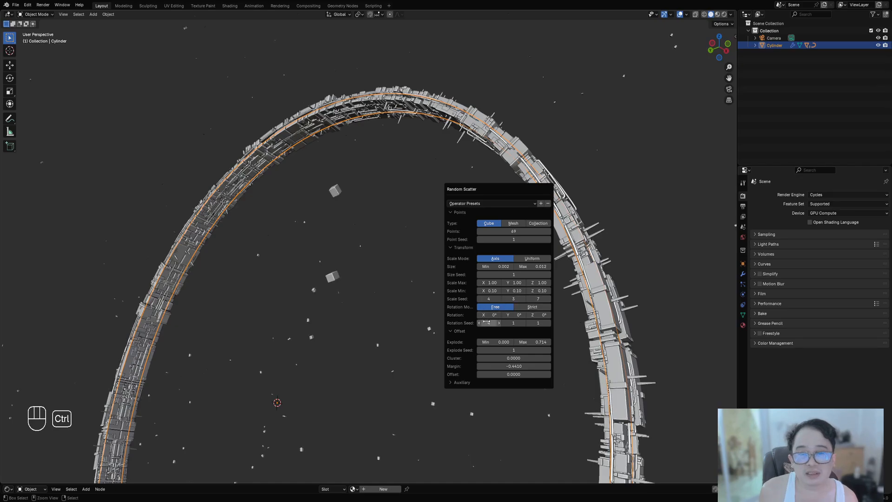
scroll(516, 322, "up", 4, "ctrl")
scroll(537, 323, "up", 4, "ctrl")
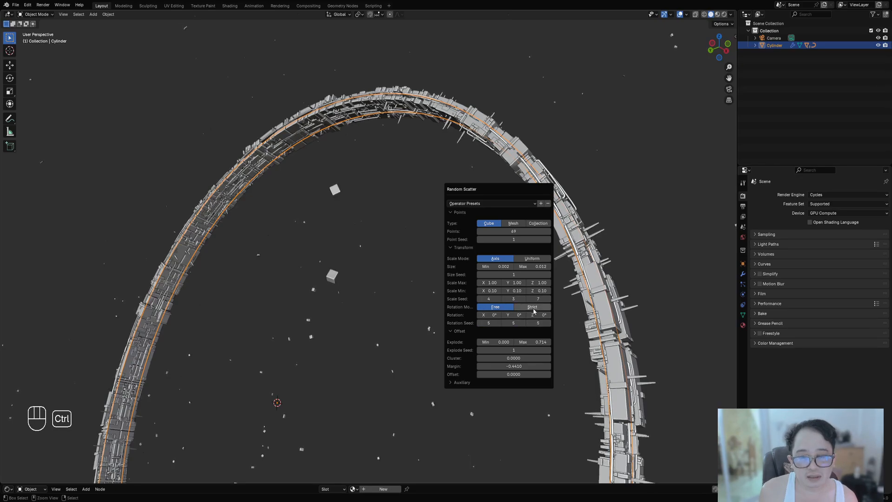
scroll(538, 300, "up", 5, "ctrl")
scroll(538, 299, "up", 4, "ctrl")
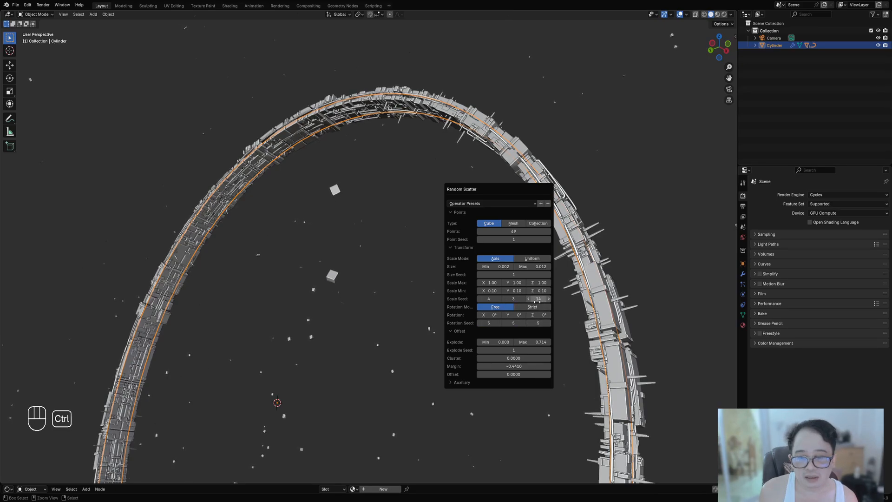
Try a minimum Z scale of 0.5 for the scattered cubes and restore it to 0.1.
double_click(533, 290)
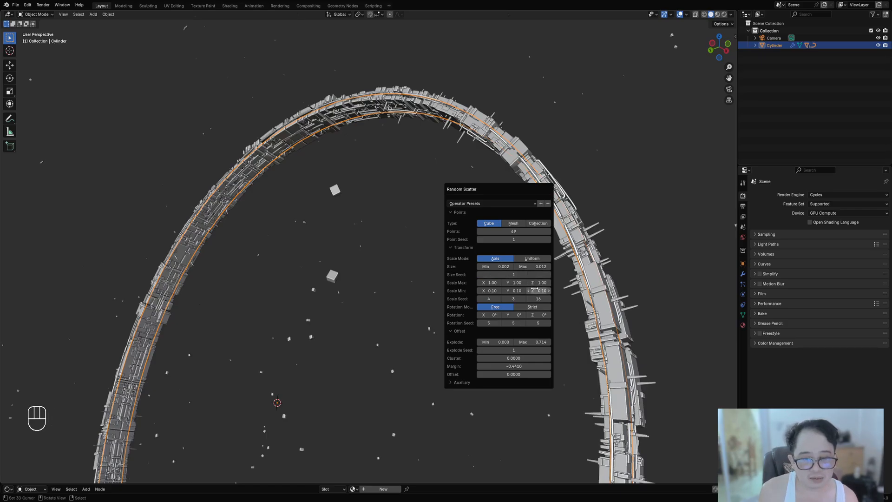
type("0.5")
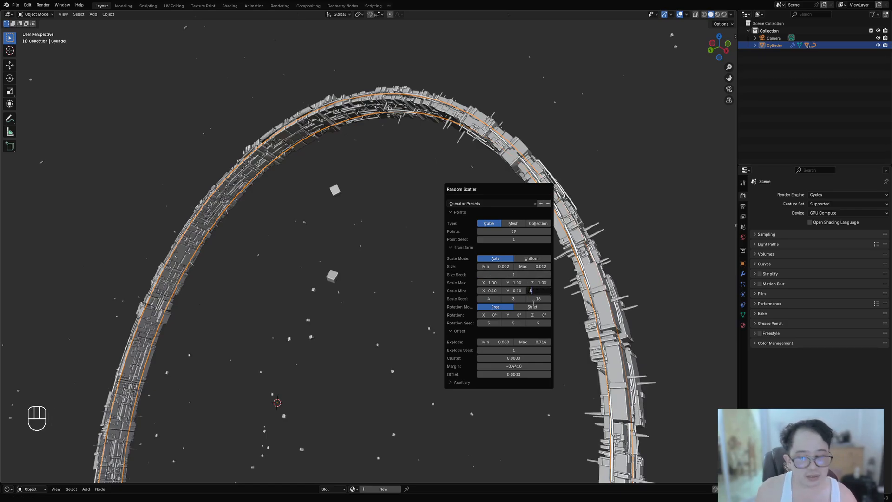
key("Return")
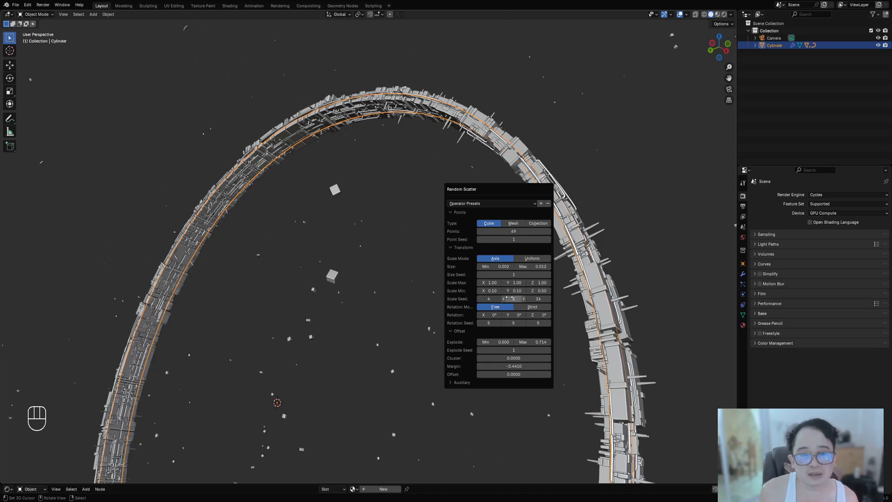
double_click(535, 291)
type("0.1")
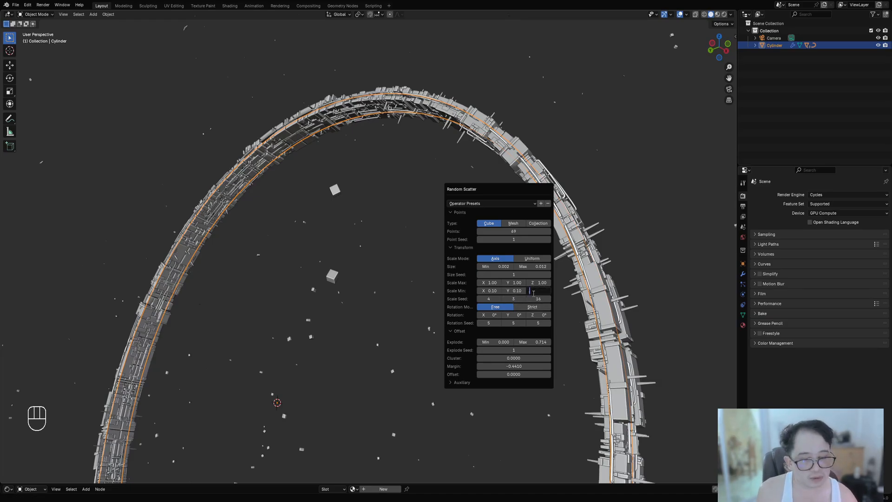
key("Return")
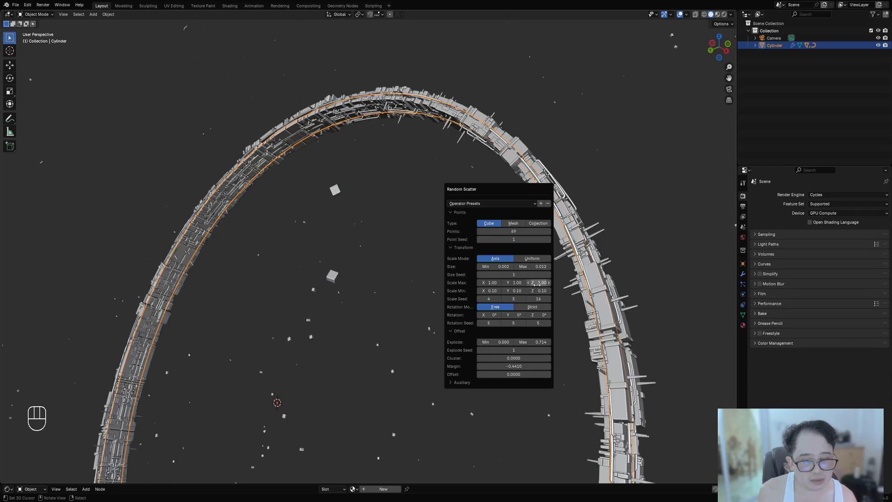
Set the scattered cubes' maximum Z scale to 2 and their X, Y and Z scale seeds to 6, 5 and 21.
double_click(537, 283)
type("2")
key("Return")
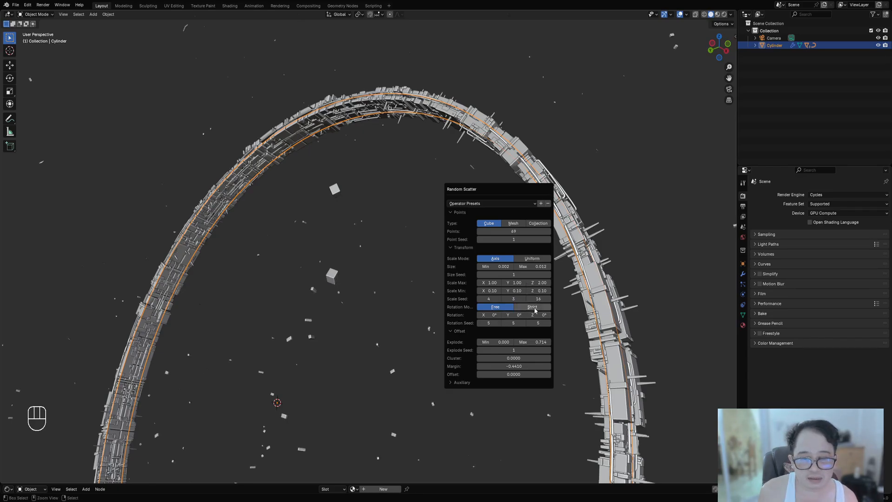
scroll(537, 299, "up", 5, "ctrl")
scroll(505, 303, "up", 2, "ctrl")
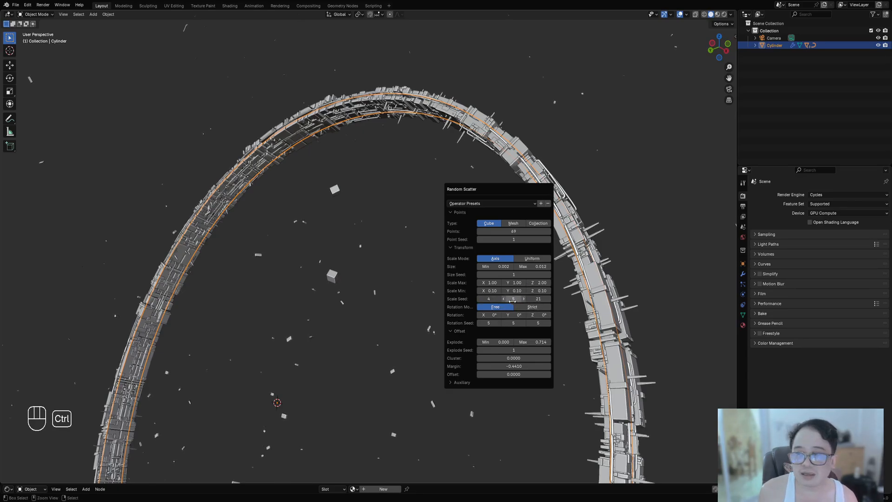
scroll(500, 301, "up", 2, "ctrl")
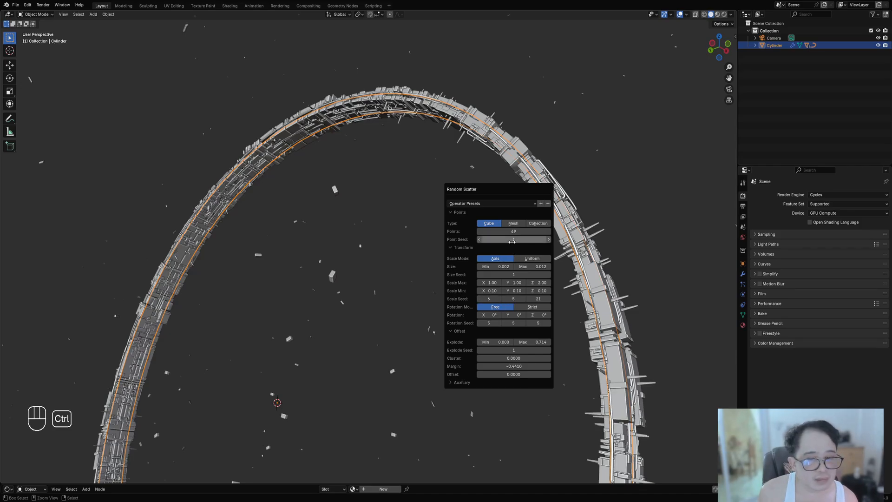
Set the scatter's point seed to 5.
scroll(510, 240, "up", 2, "ctrl")
scroll(286, 271, "down", 5)
middle_click_drag(394, 269, 433, 273)
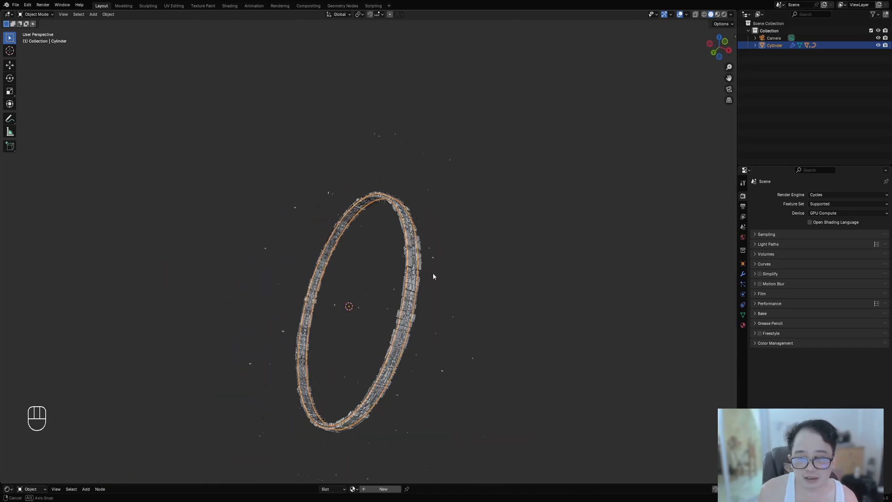
scroll(435, 274, "up", 3)
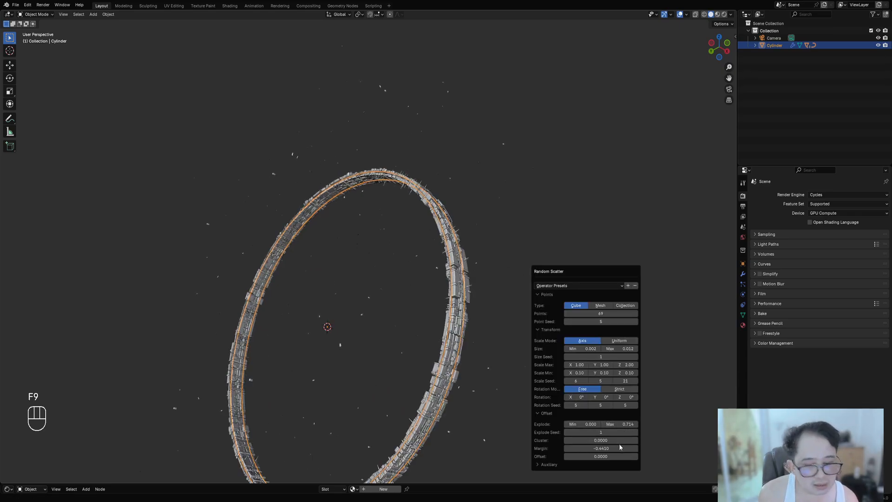
Reset the scatter's margin to 0 and reduce its maximum explode distance to 0.049.
left_click(569, 448)
type("0")
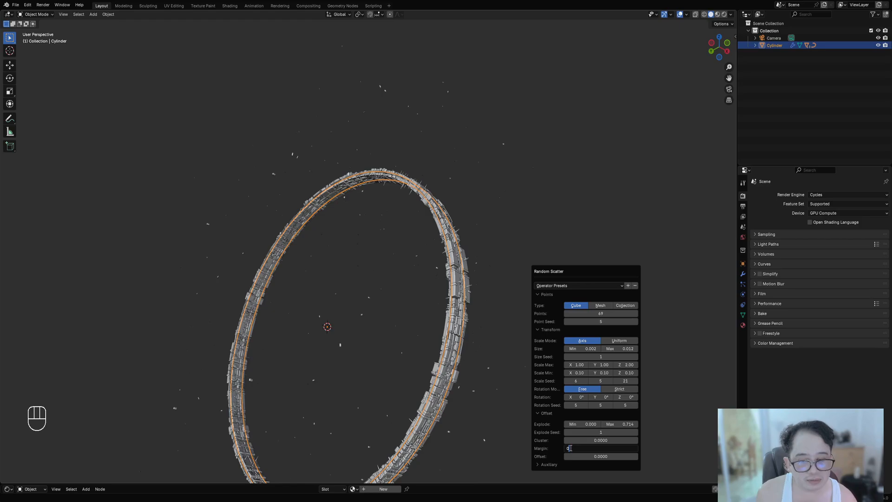
key("Return")
middle_click_drag(492, 351, 487, 320)
key("F5")
key("F9")
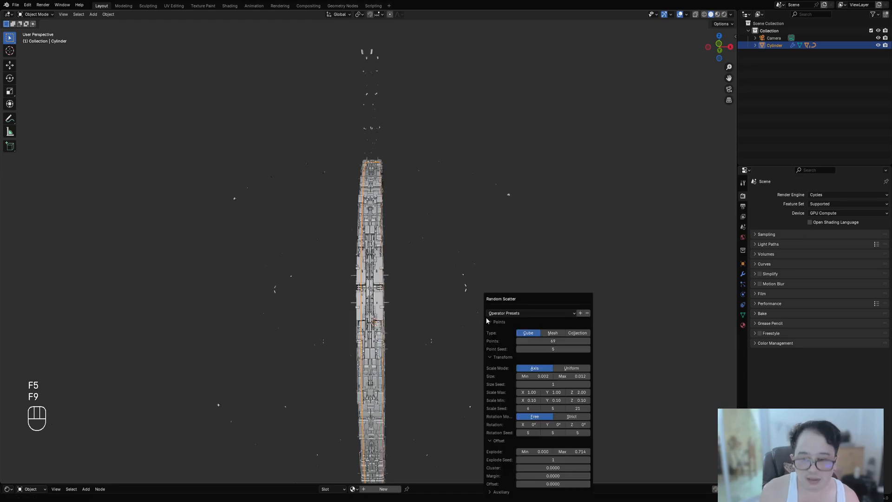
mouse_move(553, 475)
left_mouse_down()
mouse_move(601, 475)
mouse_move(572, 475)
mouse_move(576, 452)
mouse_move(559, 452)
mouse_move(576, 451)
mouse_move(565, 475)
left_mouse_up()
left_click(557, 476)
type("0")
key("Return")
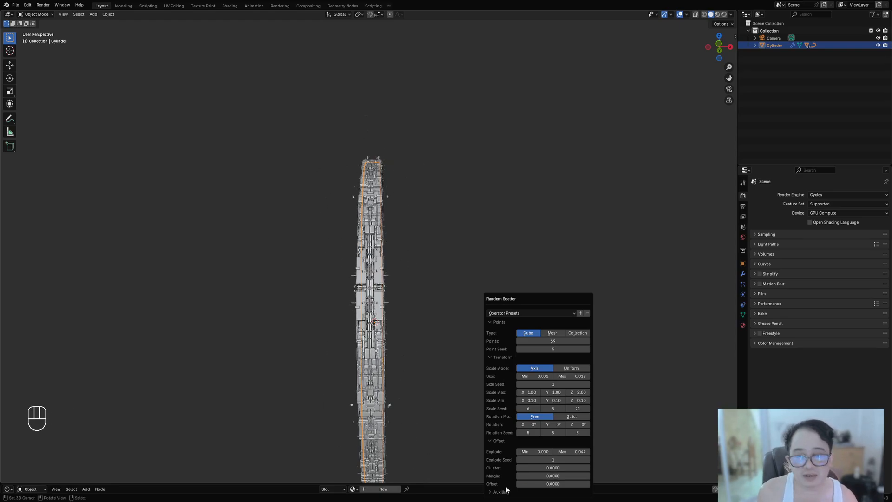
Try a maximum explode distance of 0.190 with a margin of 0.0148 for the scattered cubes.
left_click_drag(553, 476, 587, 451, "shift")
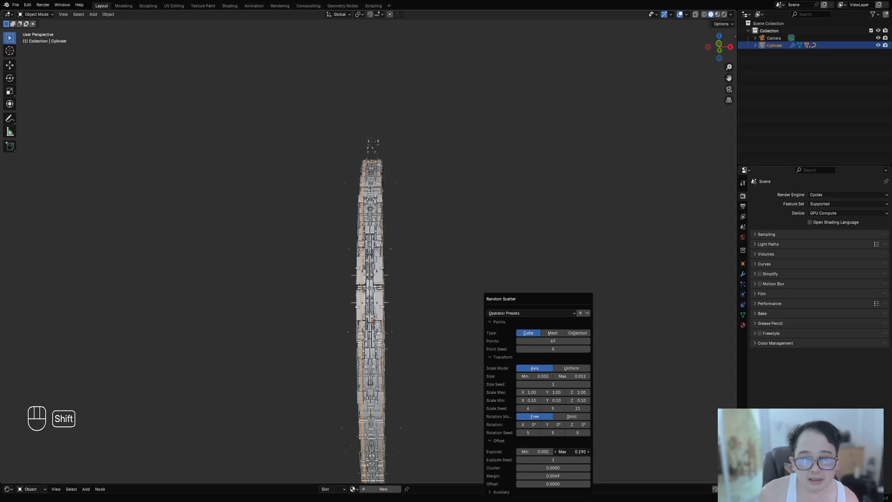
middle_click_drag(380, 109, 399, 99, "alt")
middle_click_drag(439, 201, 496, 239)
scroll(495, 240, "up", 1)
key("F9")
mouse_move(561, 421)
left_mouse_down("shift")
mouse_move(595, 421)
mouse_move(549, 421)
left_mouse_up("shift")
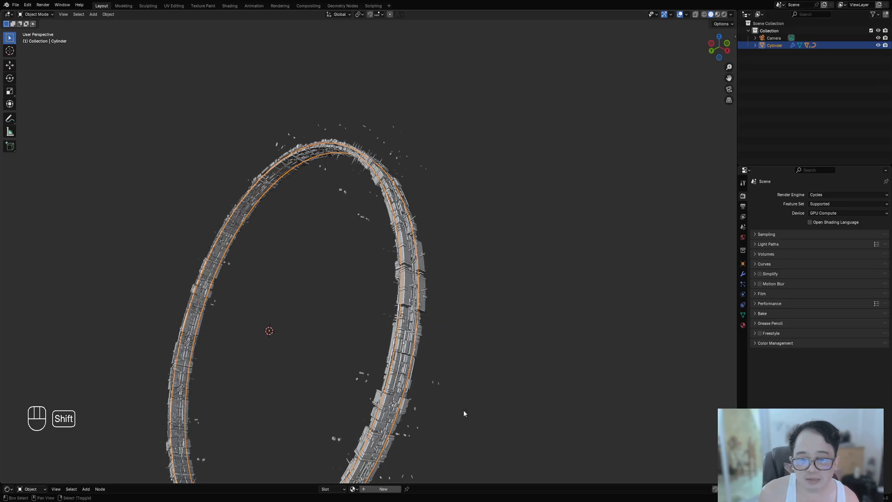
Set the scatter's margin to -0.0537 and its maximum explode distance to 0.089, and save the file.
middle_click_drag(372, 290, 436, 308)
key("F9")
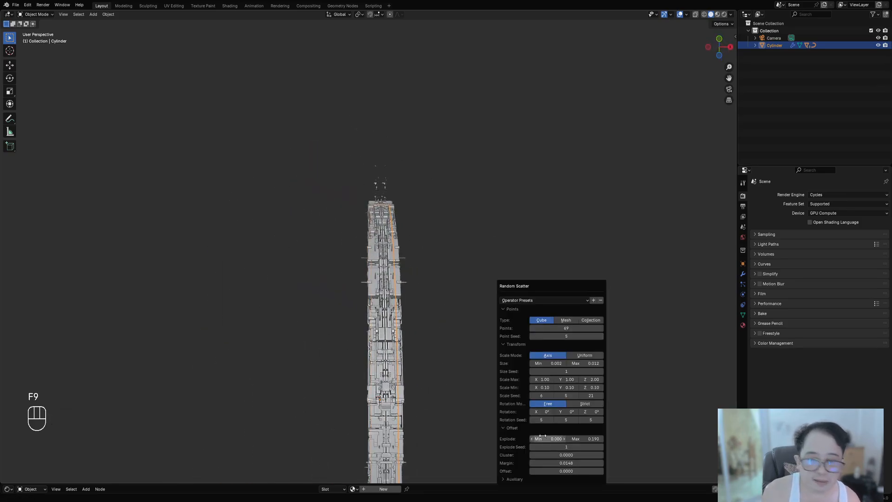
left_click_drag(559, 466, 460, 463, "shift")
left_click_drag(587, 439, 565, 439, "shift")
middle_click_drag(318, 185, 401, 186)
scroll(400, 191, "down", 2)
middle_click_drag(453, 225, 525, 208, "shift")
middle_click_drag(506, 207, 531, 208)
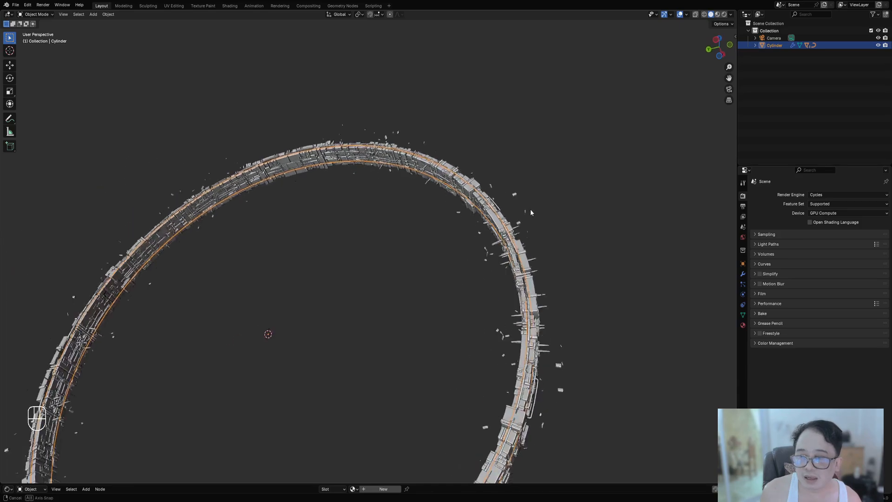
scroll(460, 279, "down", 2)
scroll(459, 279, "down", 1)
middle_click_drag(355, 316, 436, 249, "shift")
scroll(437, 249, "up", 1)
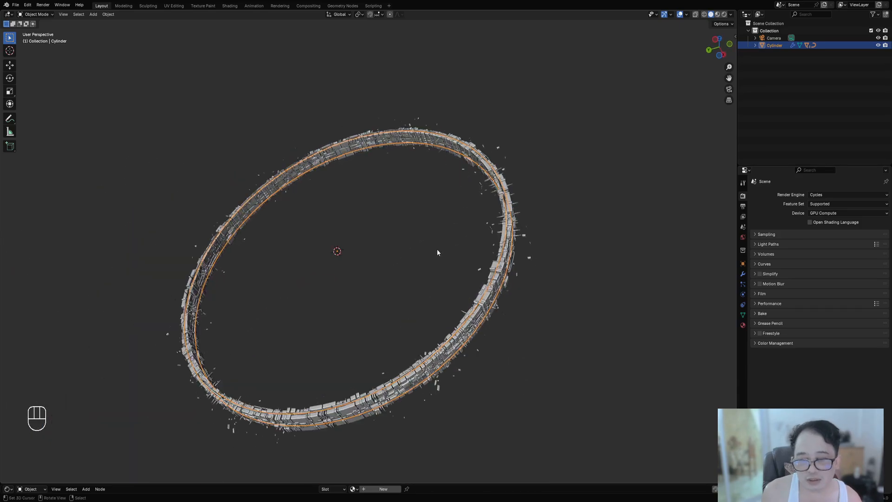
key("ctrl+s")
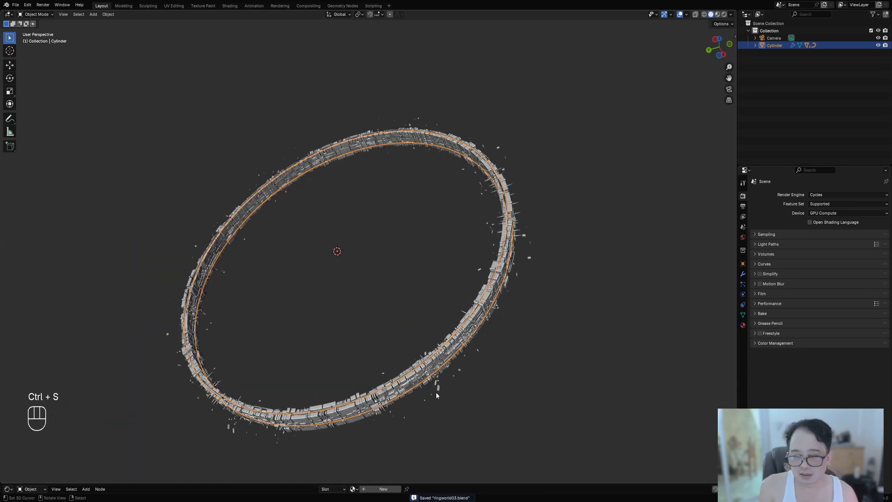
Examine the scattered cubes around the ring up close and from a distance to judge their size and spread.
middle_click_drag(437, 394, 425, 386)
scroll(432, 386, "up", 1)
middle_click_drag(488, 374, 356, 265, "shift")
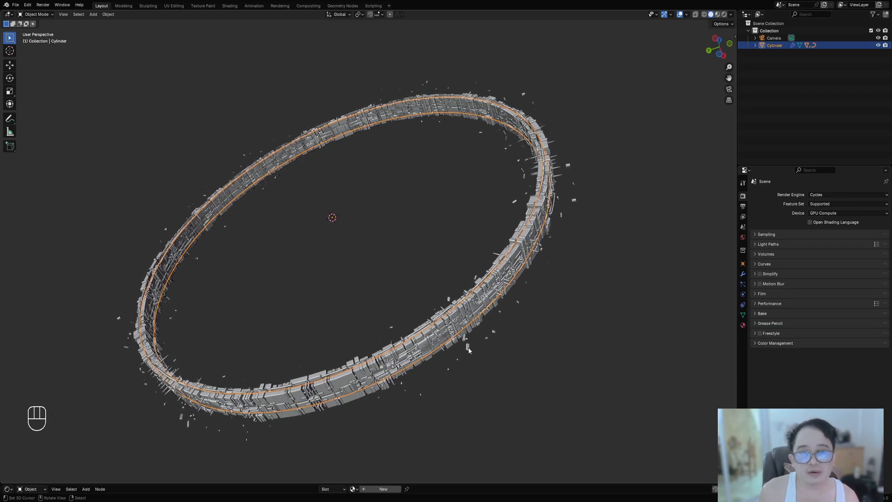
middle_click_drag(514, 354, 458, 312, "shift")
scroll(458, 311, "up", 6)
scroll(460, 314, "down", 3)
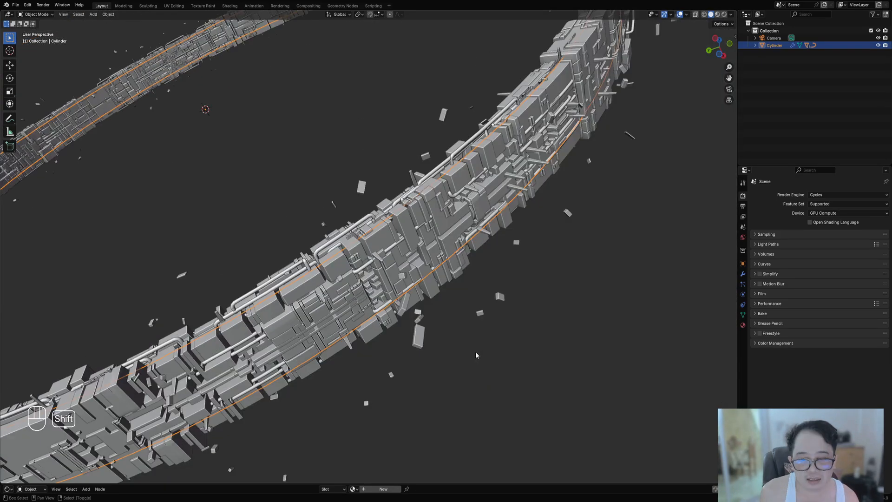
middle_click_drag(475, 351, 394, 272, "shift")
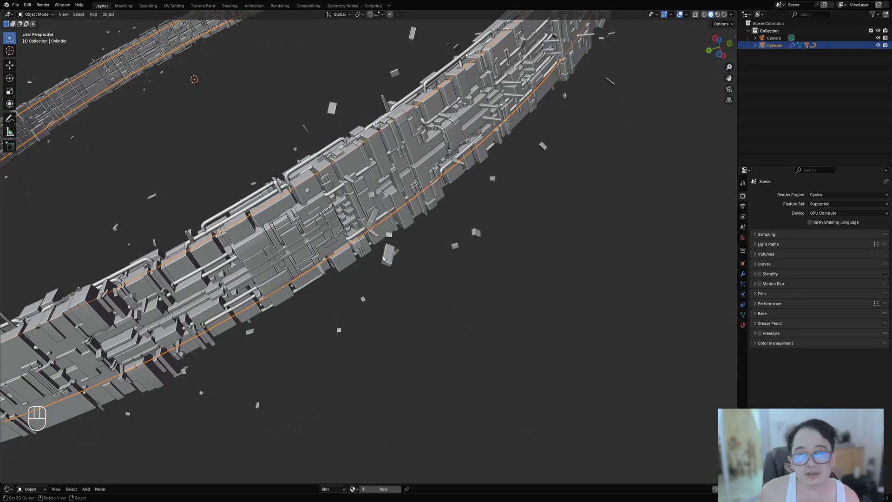
scroll(365, 226, "down", 6)
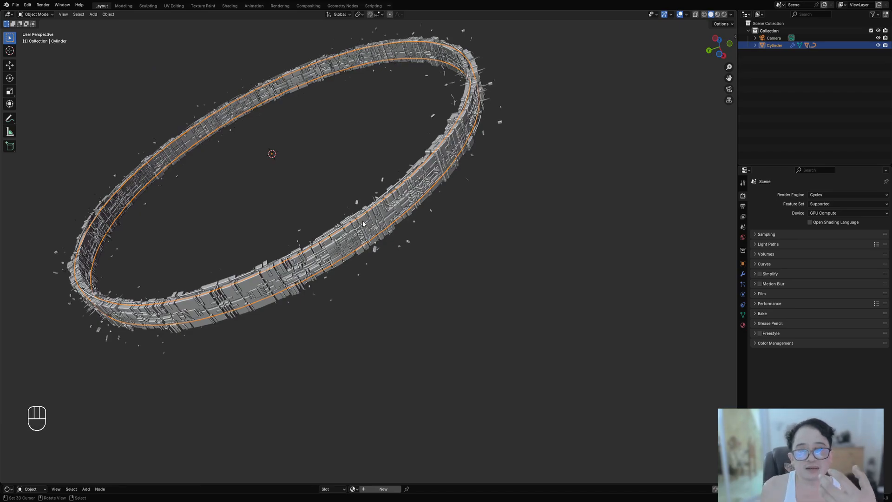
scroll(363, 223, "down", 5)
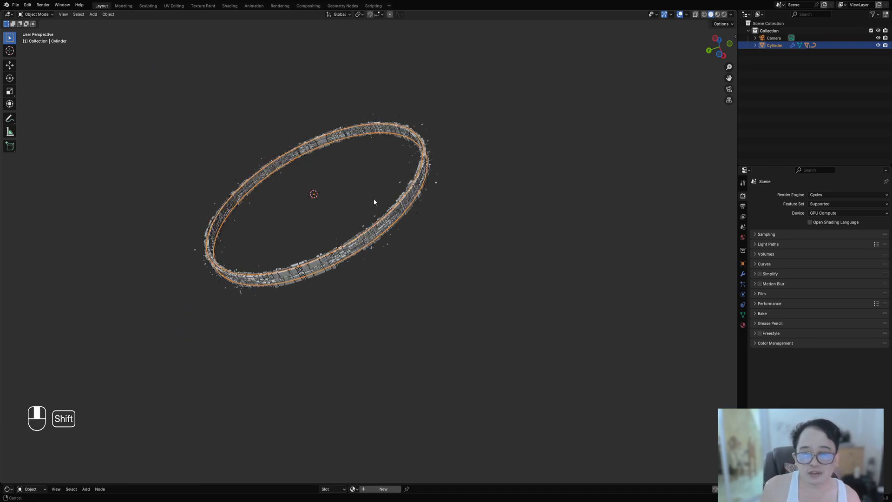
middle_click_drag(375, 202, 375, 205, "shift")
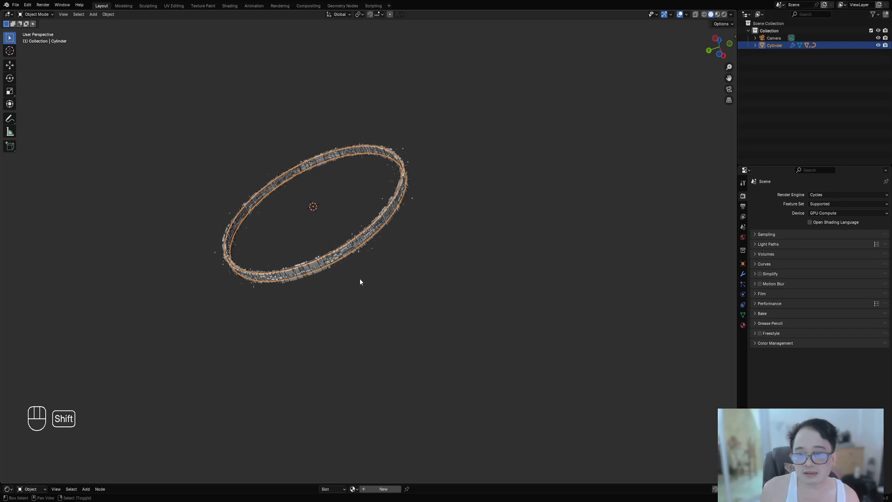
scroll(363, 244, "up", 5)
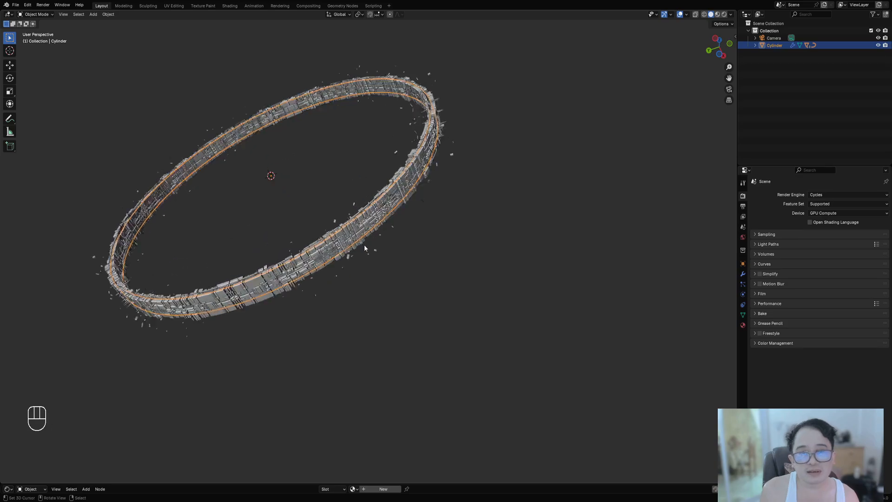
mouse_move(355, 272)
middle_mouse_down("shift")
mouse_move(428, 274)
mouse_move(426, 297)
mouse_move(422, 307)
mouse_move(386, 273)
mouse_move(351, 289)
middle_mouse_up("shift")
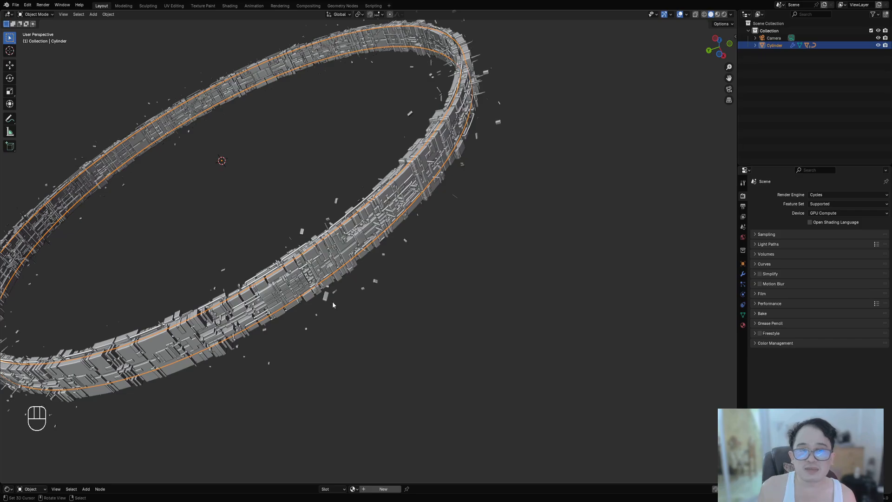
Reduce the scattered cubes' maximum size to 0.004 and raise the number of points to 127.
key("F9")
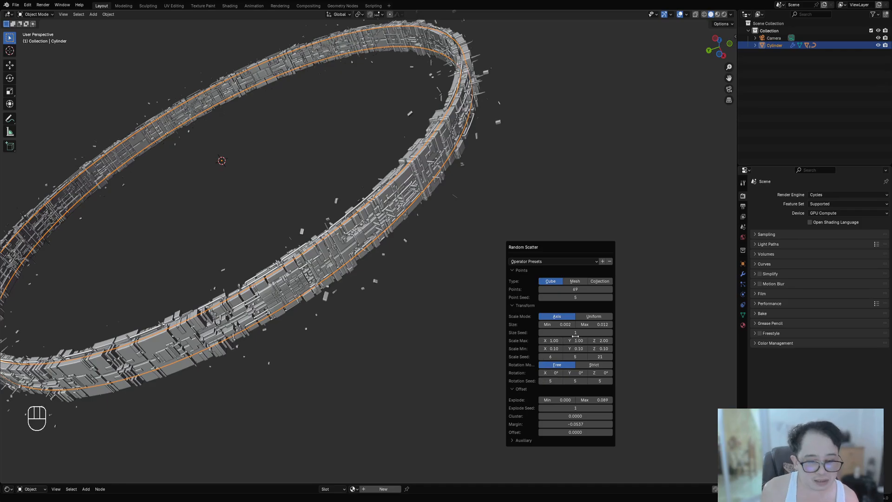
left_click_drag(596, 325, 588, 325, "shift")
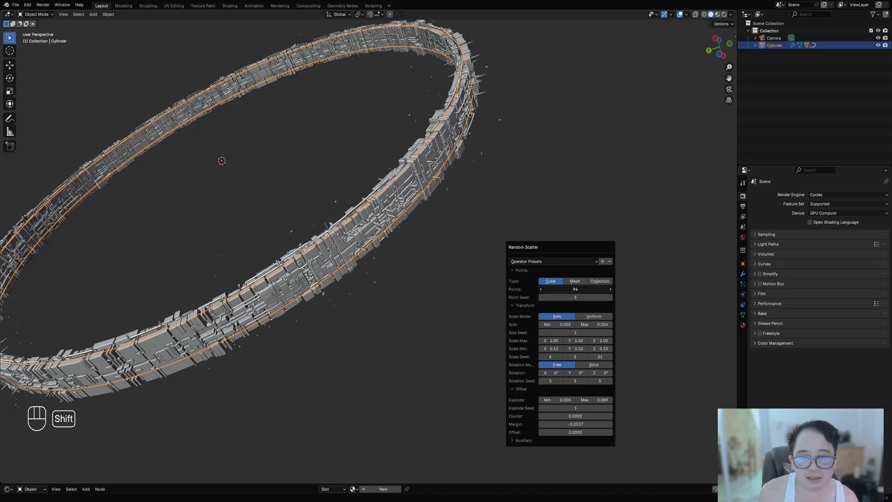
left_click_drag(575, 289, 588, 289, "shift")
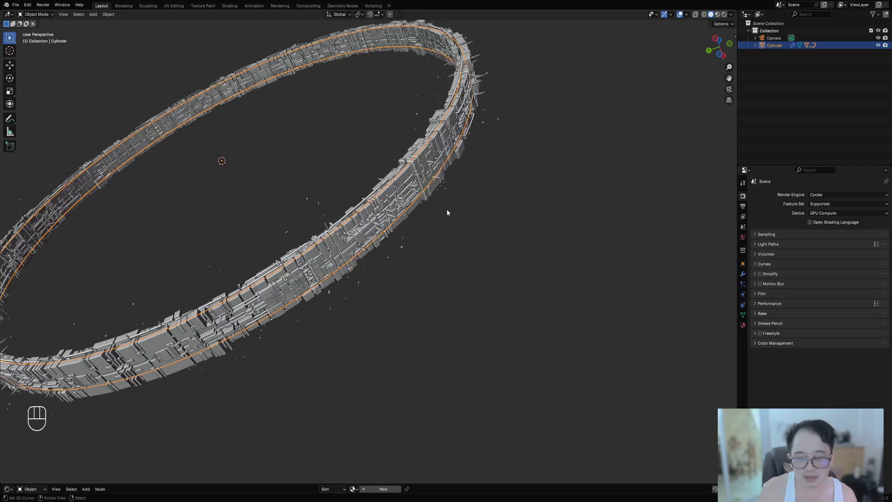
Show the scatter's auxiliary options, try it with Single Object disabled, and enable the option again.
key("F9")
left_click(449, 407)
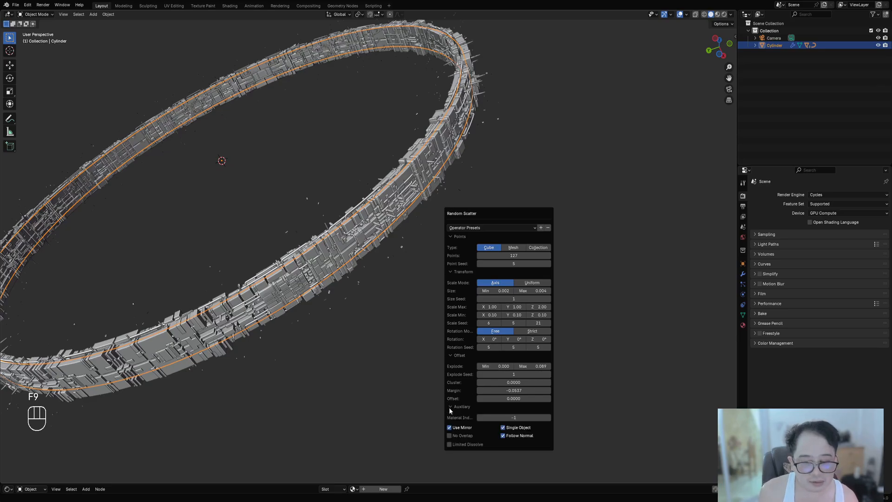
left_click(503, 427)
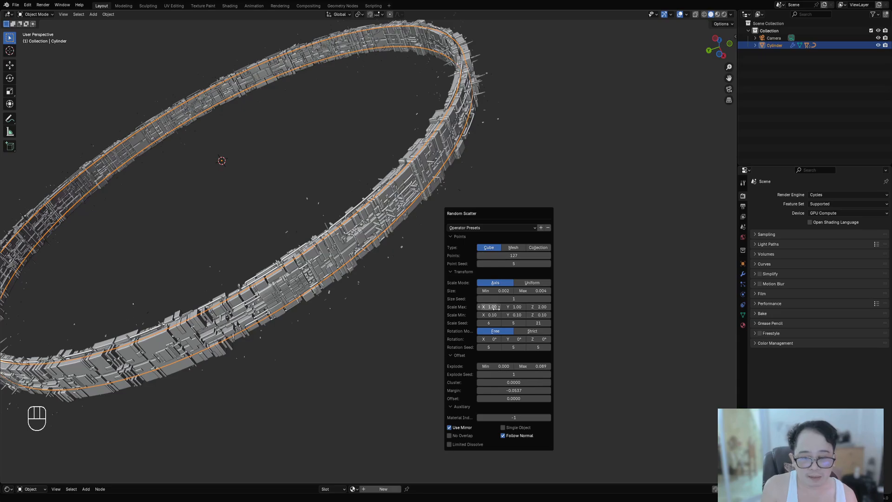
left_click(503, 427)
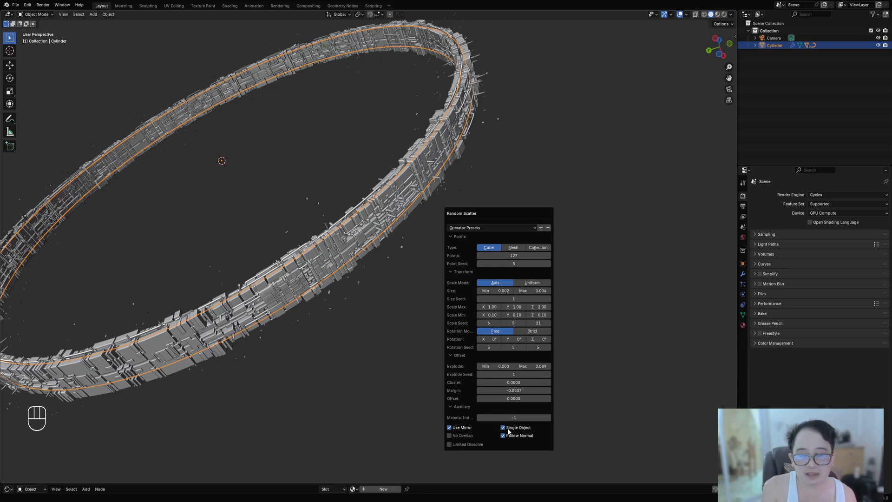
Slightly increase the maximum size of the scattered cubes, keeping the maximum explode distance at 0.089, and check them around the ring.
scroll(279, 434, "down", 5)
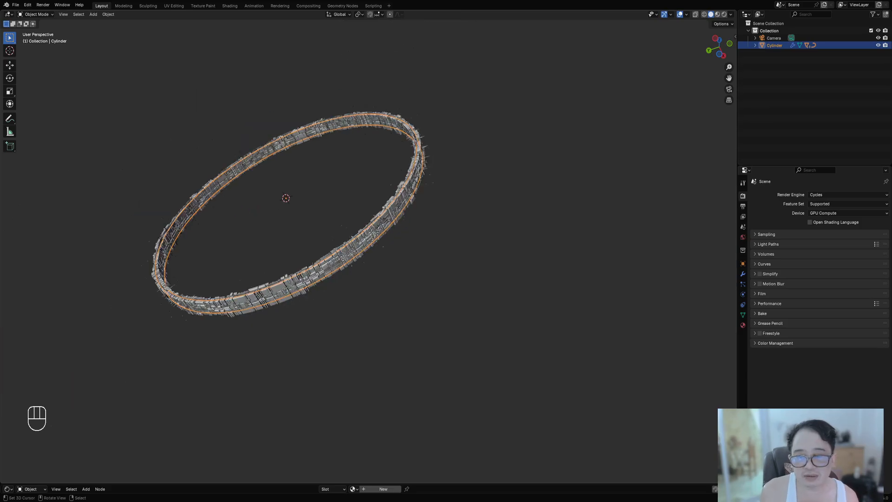
scroll(427, 225, "up", 3)
middle_click_drag(420, 272, 472, 252)
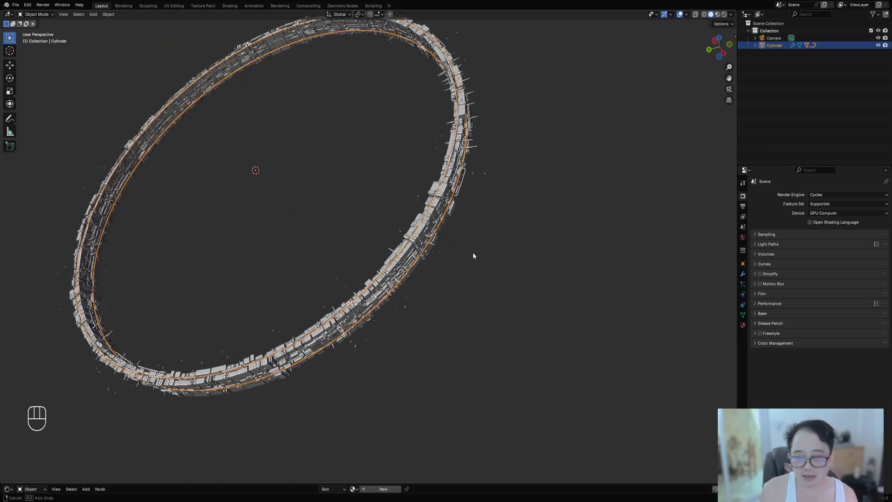
scroll(493, 253, "up", 3)
key("F9")
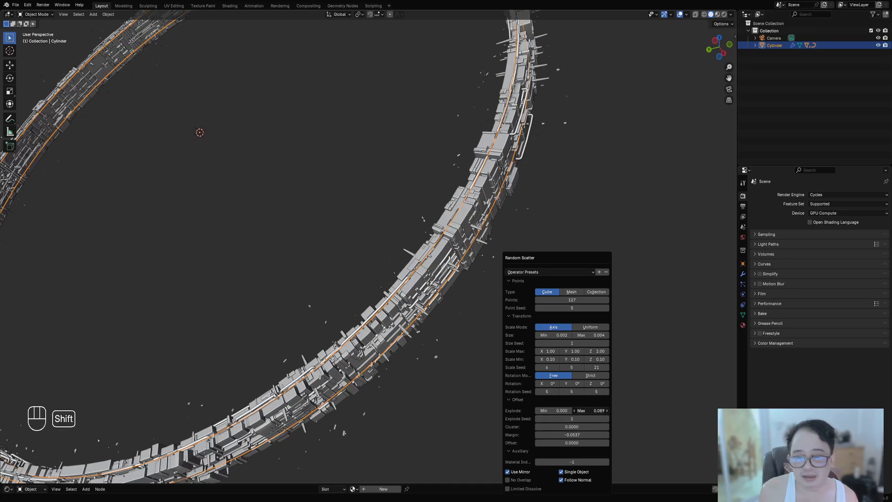
left_click_drag(597, 410, 592, 410)
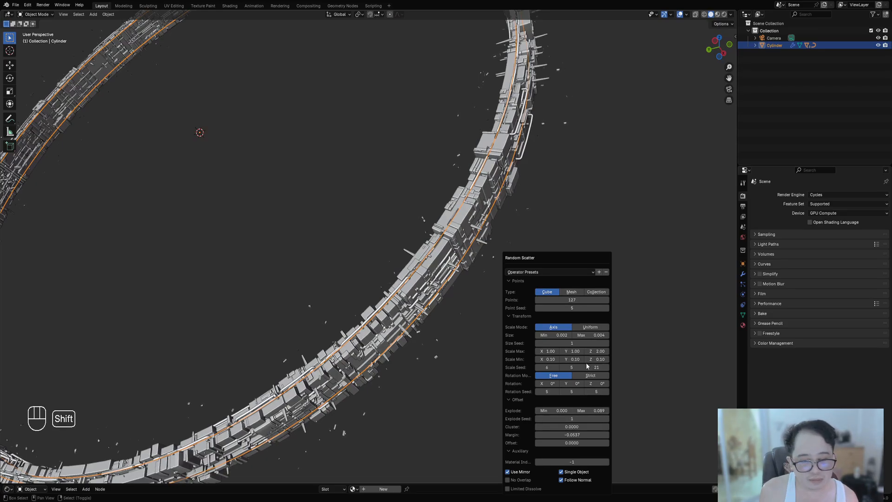
left_click_drag(588, 335, 592, 335, "shift")
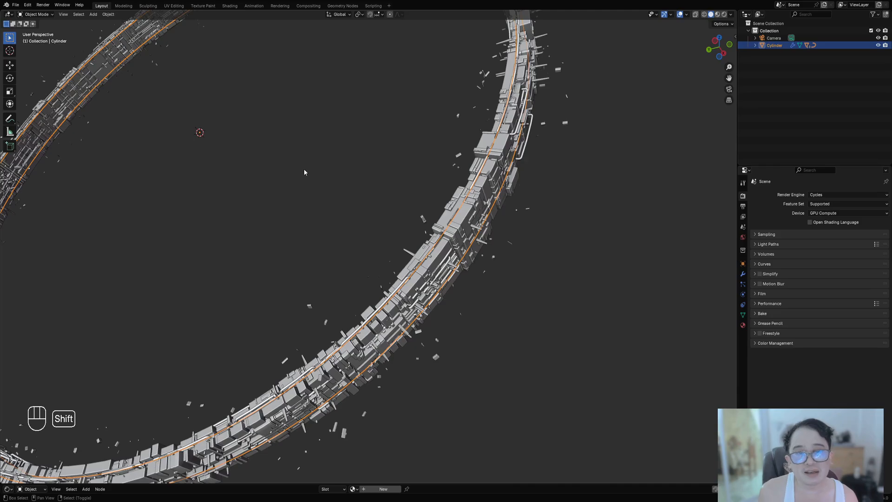
scroll(303, 169, "down", 4)
middle_click_drag(331, 200, 355, 265, "shift")
scroll(434, 278, "up", 1)
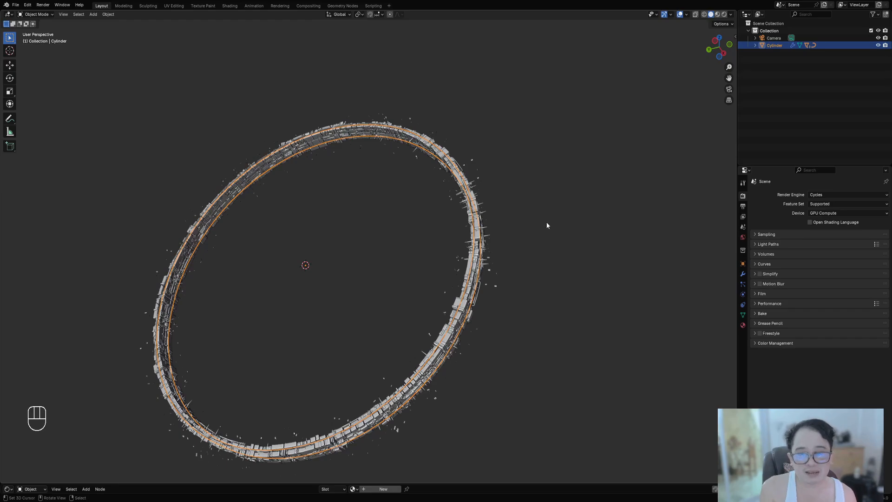
scroll(545, 223, "up", 2)
middle_click_drag(546, 223, 422, 259, "shift")
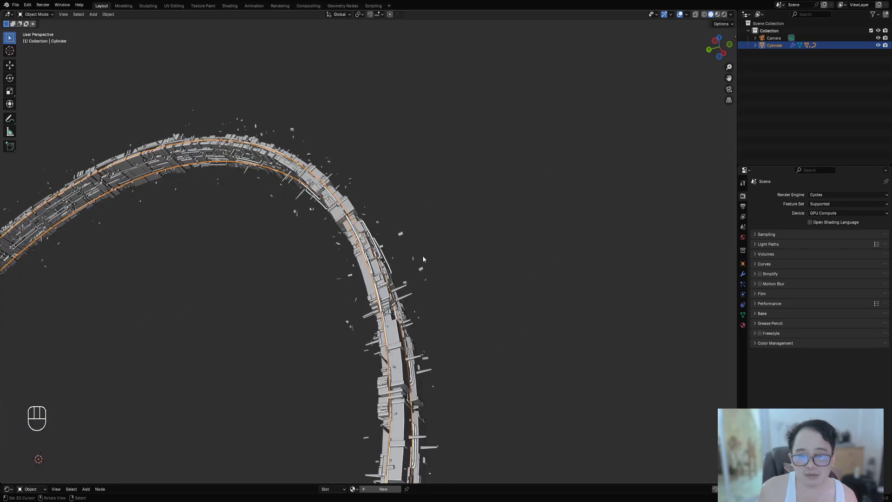
Select the scattered cubes object, select all its geometry in edit mode, and try resizing the cubes with Shrink/Fatten.
left_click(401, 234)
key("Tab")
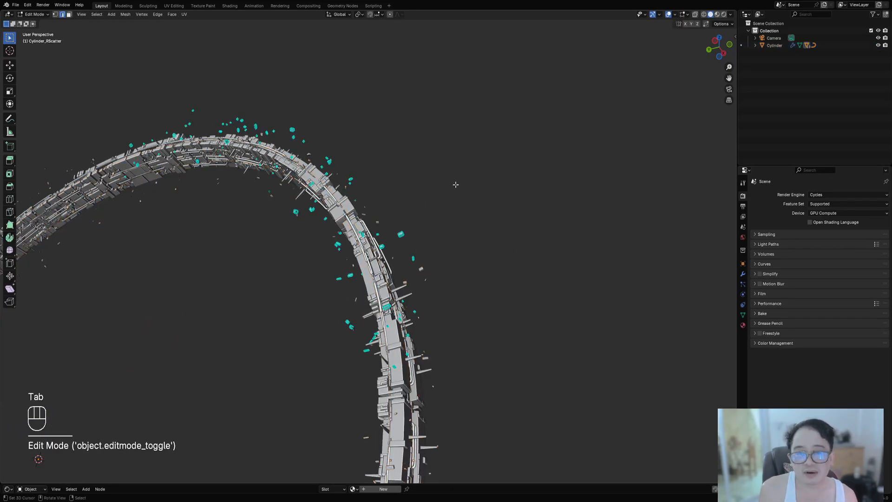
key("a")
scroll(460, 195, "up", 5)
key("alt+a")
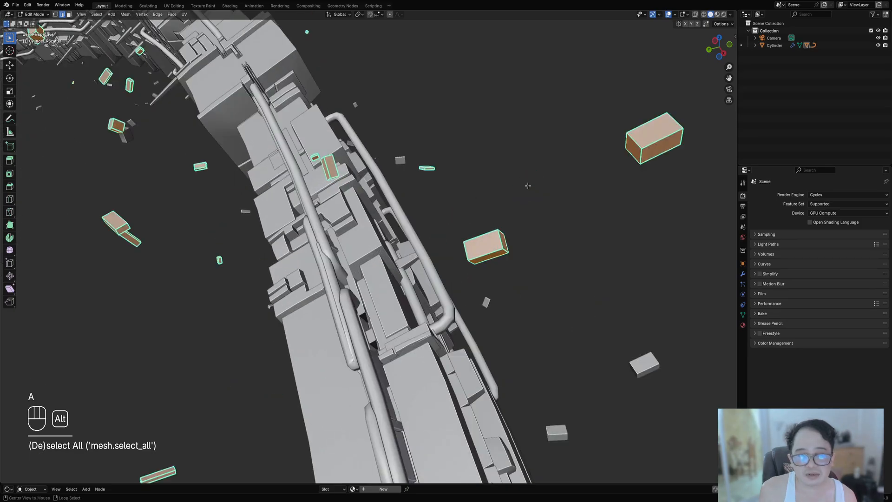
key("alt+s")
right_click(530, 184)
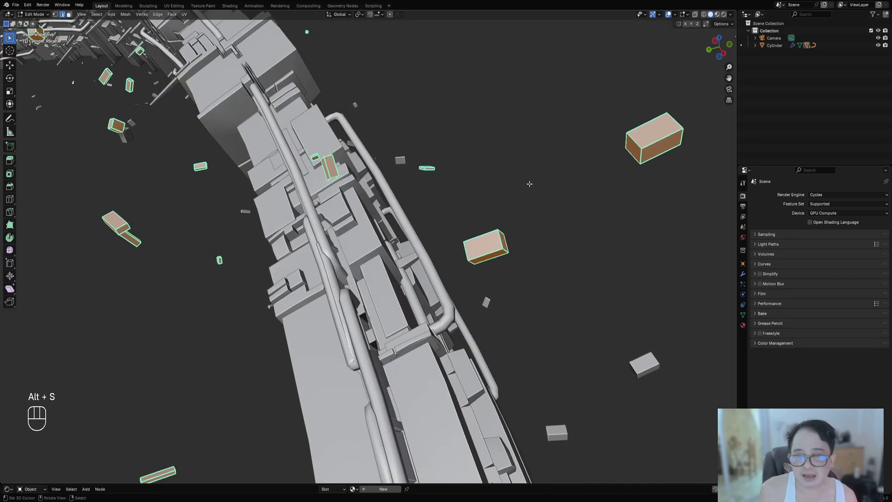
key("alt+s")
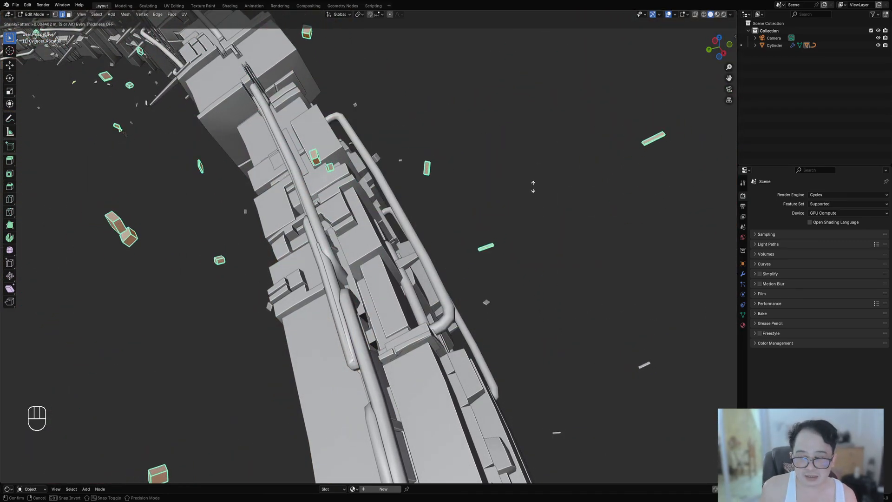
right_click(534, 186)
Adjust the thickness of the selected scattered cubes again with Shrink/Fatten and return to object mode.
key("alt+s")
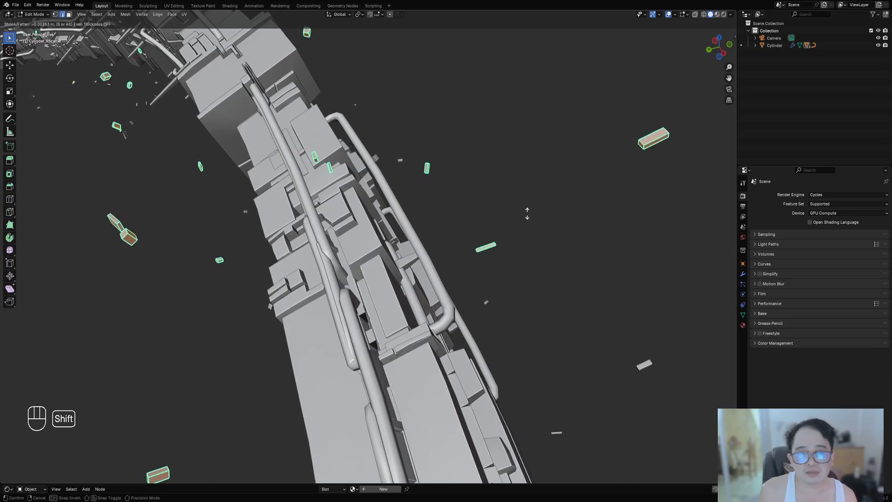
left_click(564, 179)
key("alt+s")
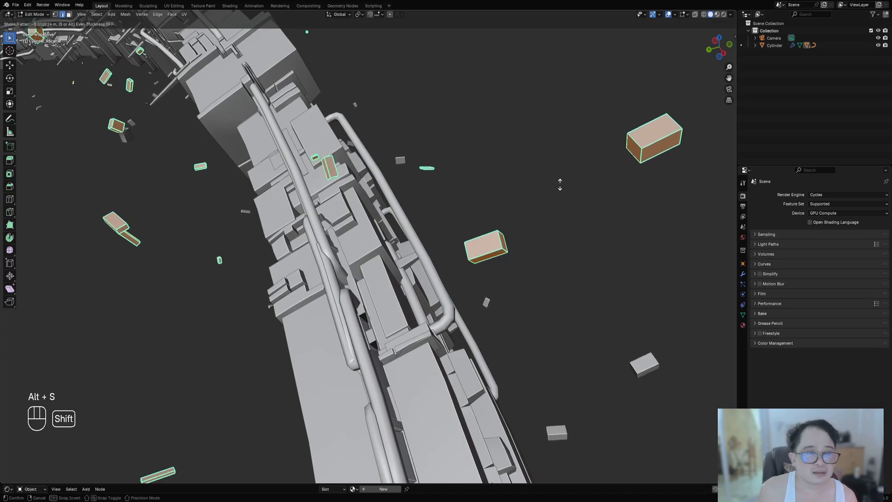
key("Tab")
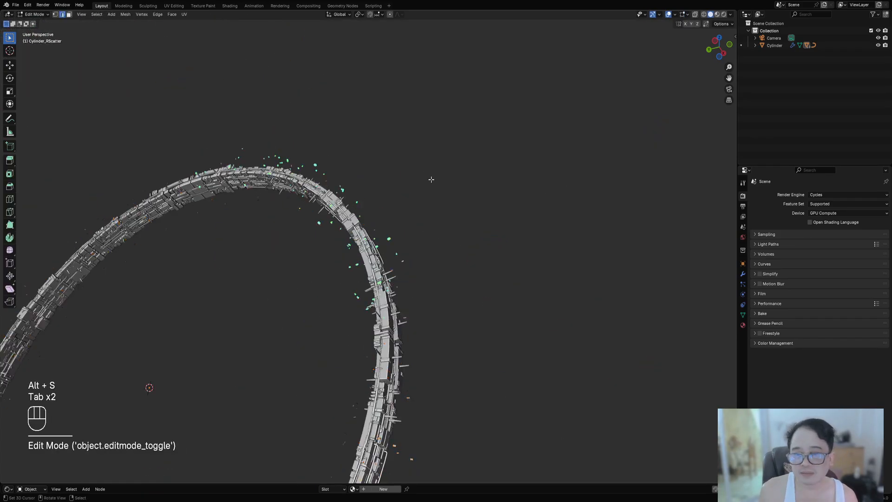
key("Tab")
Hide the viewport overlays, frame the whole ring and save the file.
scroll(458, 186, "down", 5)
key("shift+alt+z")
scroll(400, 281, "up", 2)
middle_click_drag(317, 383, 398, 284, "shift")
middle_click_drag(447, 232, 486, 219, "shift")
key("ctrl+s")
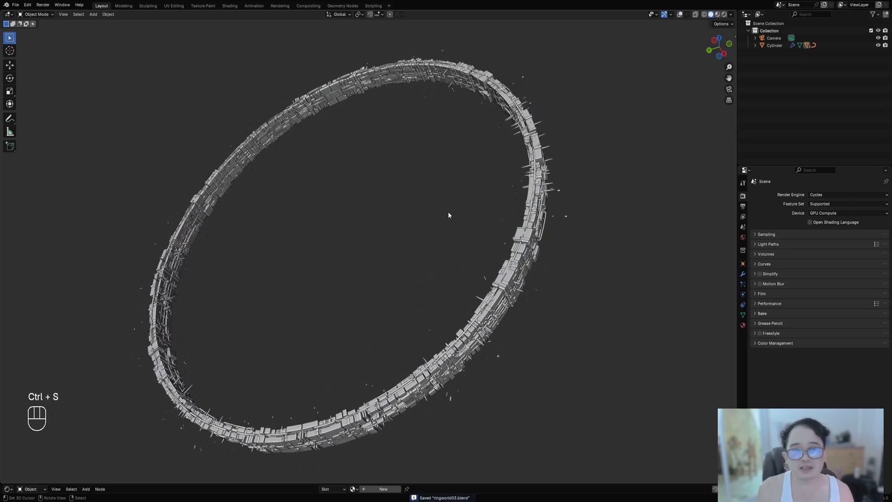
Select the pipes around the ring, show the viewport overlays again and save the file.
middle_click_drag(519, 225, 553, 264)
scroll(552, 209, "up", 5)
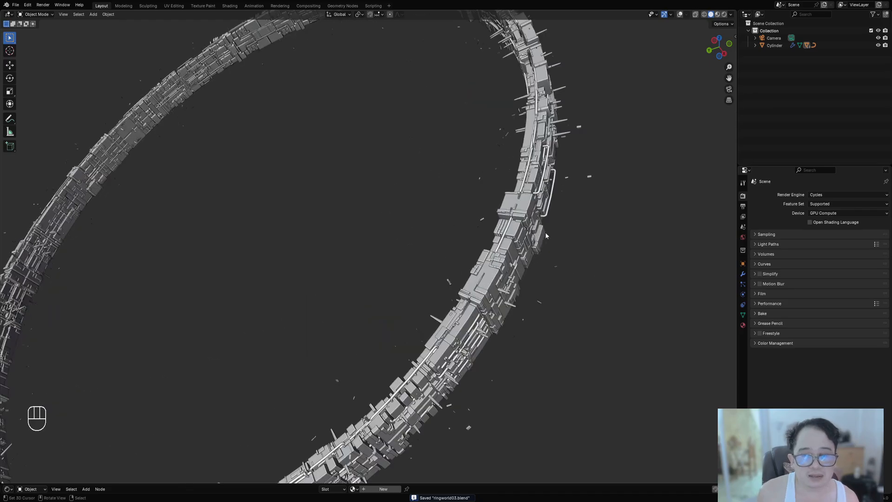
left_click(551, 212)
key("shift+alt+z")
key("ctrl+s")
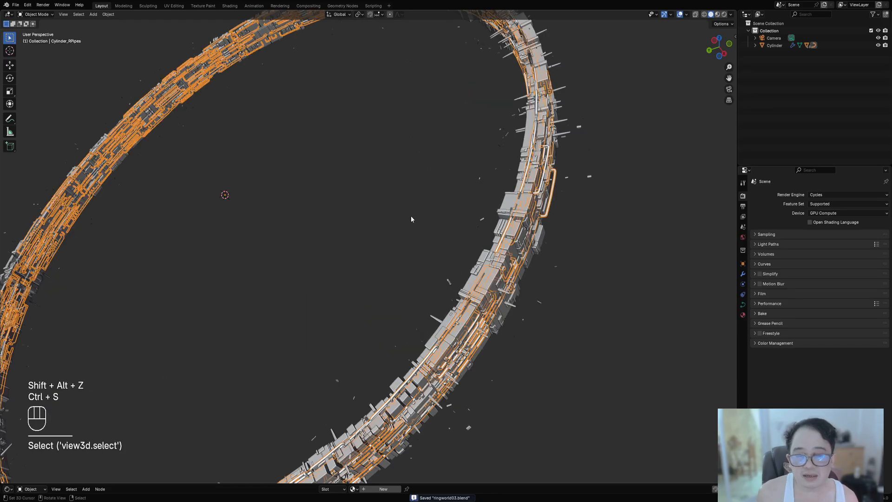
Convert the ring's pipes from curves to a mesh and check the converted geometry in edit mode.
scroll(272, 239, "down", 3)
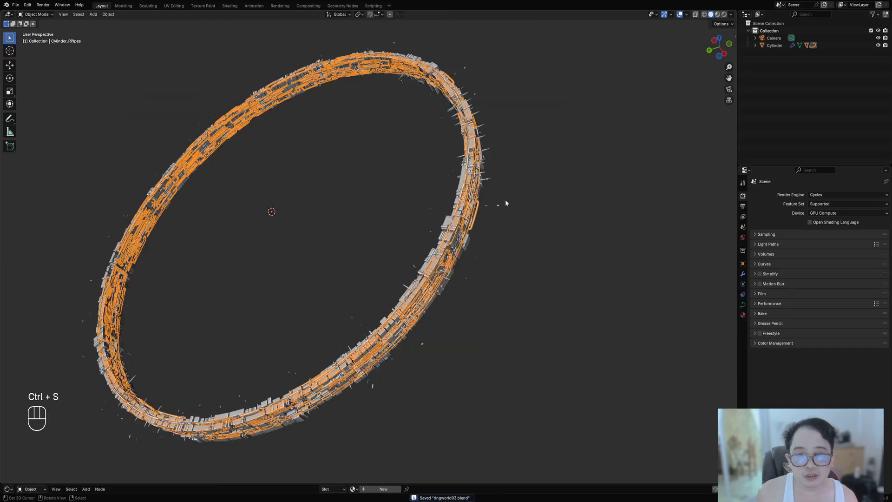
key("shift+ctrl+x")
left_click(472, 186)
key("Tab")
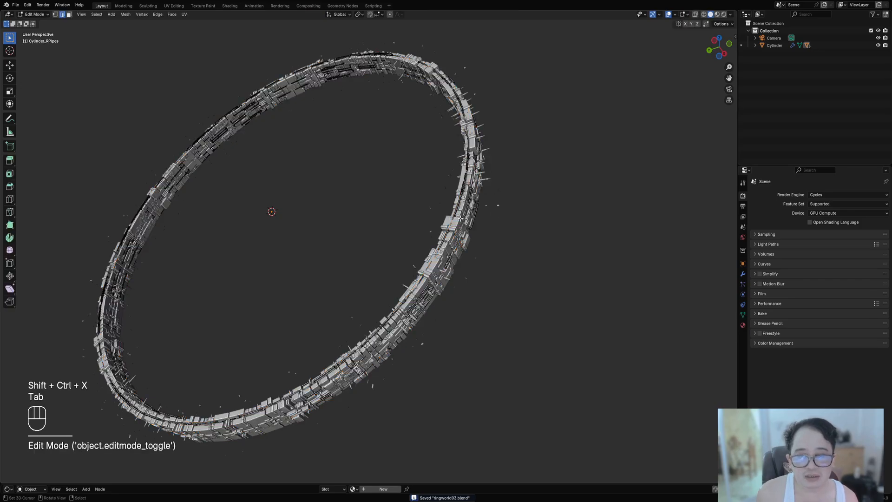
scroll(501, 221, "up", 4)
scroll(500, 223, "down", 3)
key("Tab")
Save the file and select all mesh objects of the ring with Select Grouped by Type, starting from one loop-extrude layer.
right_click(494, 199)
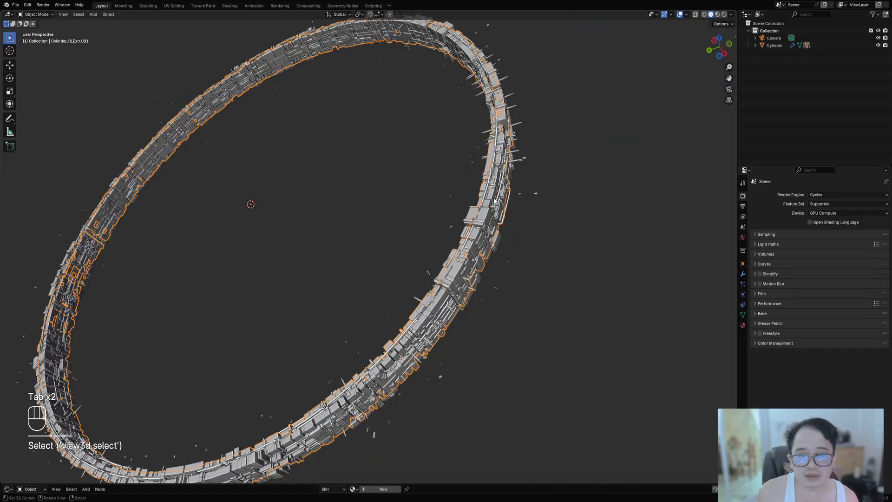
key("shift+g")
left_click(494, 199)
key("ctrl+s")
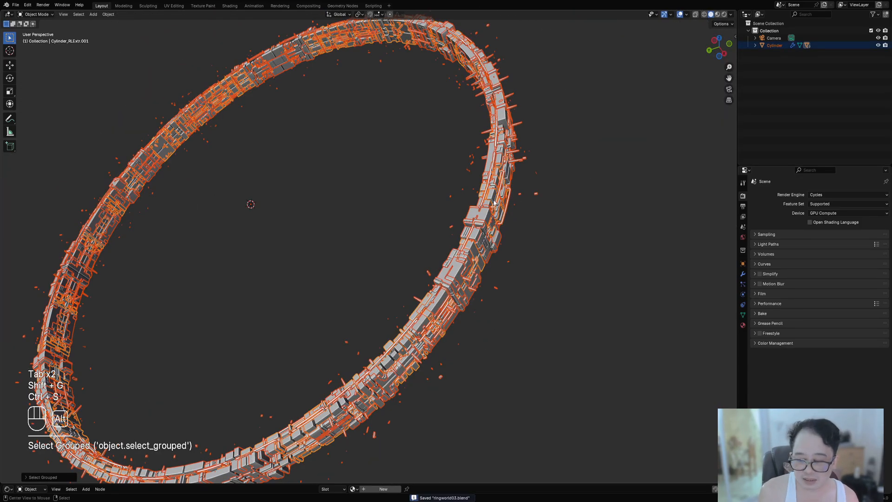
key("alt+a")
left_click(495, 203)
key("shift+g")
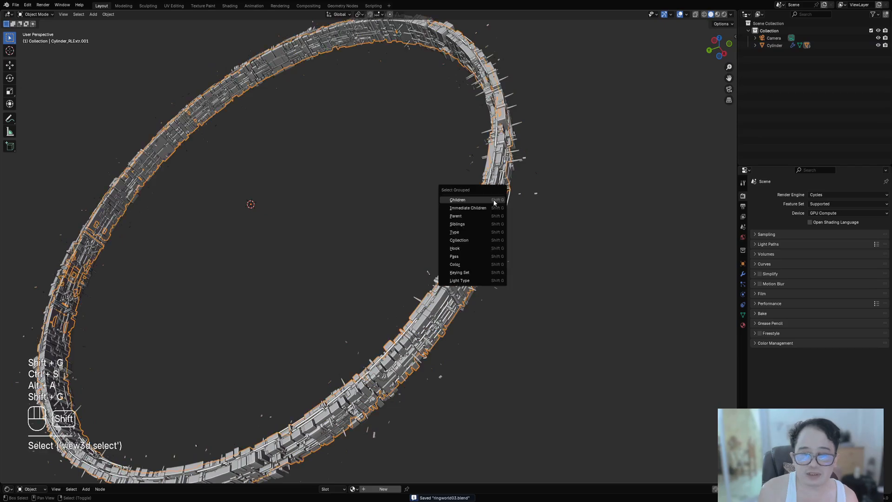
left_click(492, 232)
scroll(499, 193, "down", 3)
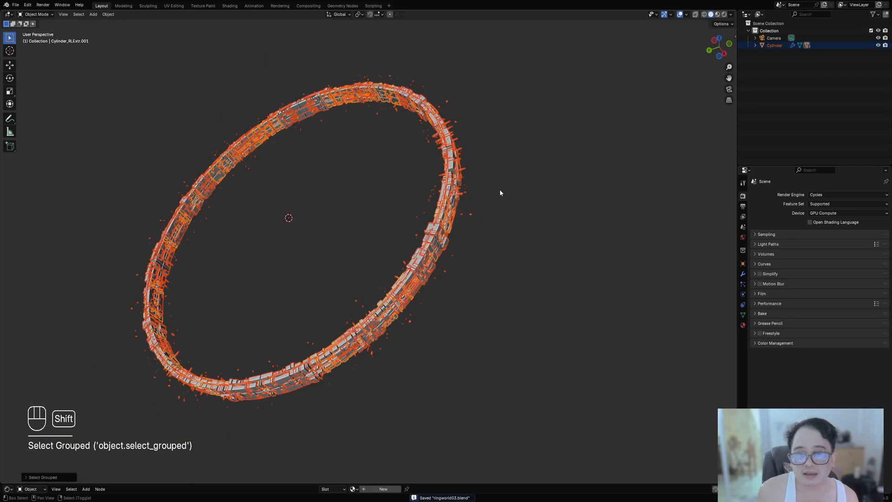
Apply Random VColor to the selected ring meshes with the "no saturation value 3" preset and view the result without overlays.
key("shift+q")
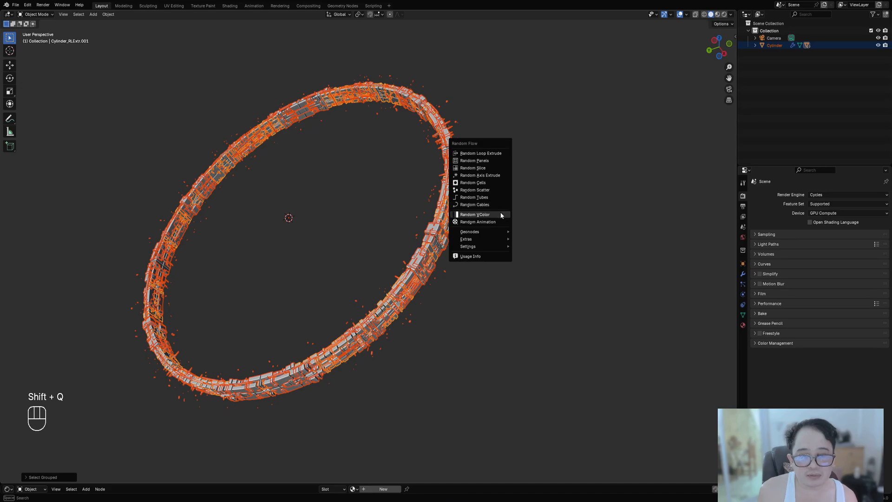
left_click(501, 215)
left_click(544, 231)
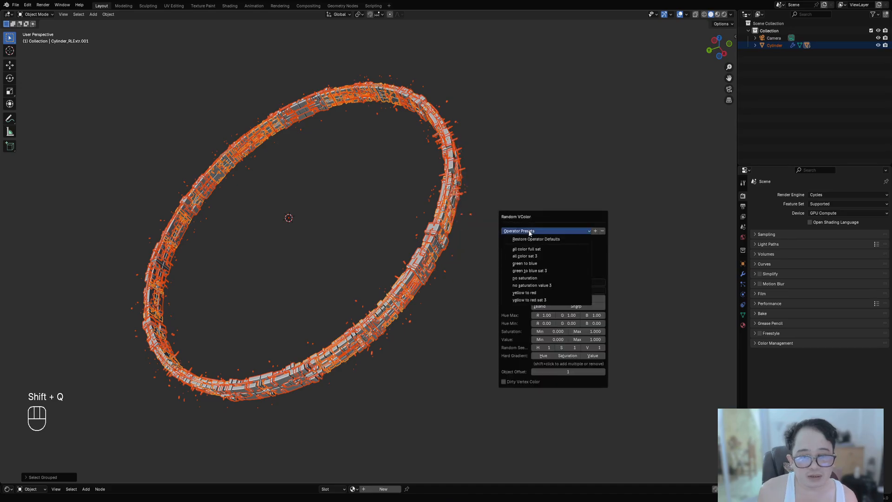
left_click(544, 287)
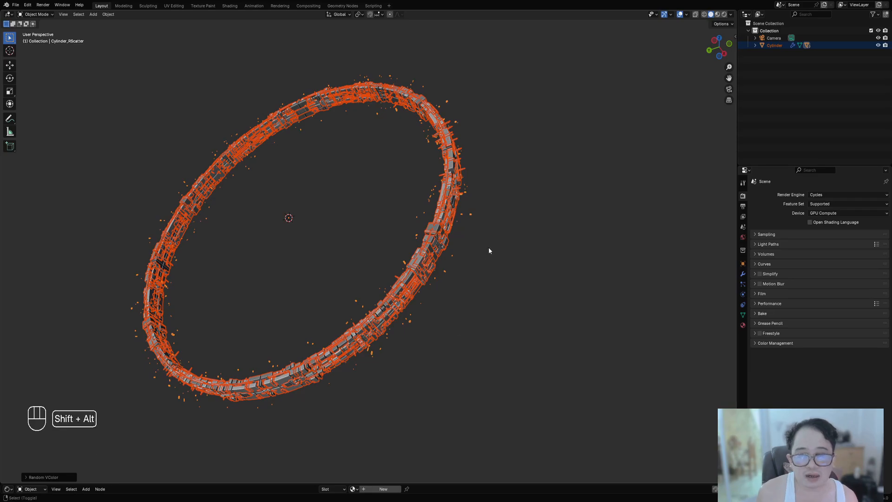
key("shift+alt+z")
scroll(487, 241, "up", 5)
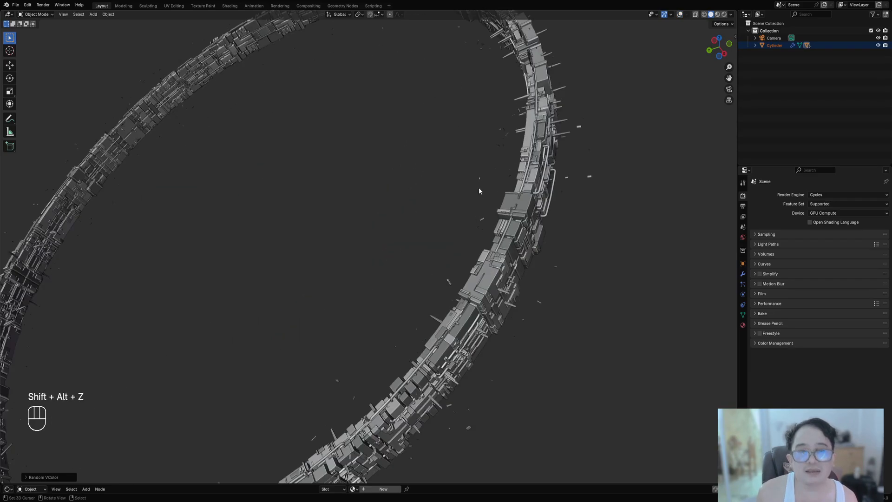
Enlarge the shader editor area beneath the 3D viewport while keeping the whole ring in view.
scroll(479, 191, "down", 7)
middle_click_drag(410, 224, 480, 218, "shift")
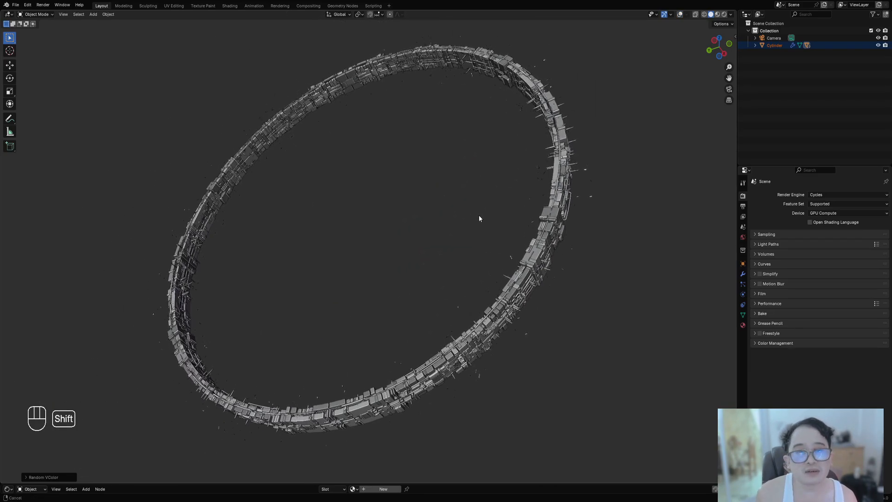
left_click_drag(560, 483, 559, 352)
scroll(425, 286, "down", 3)
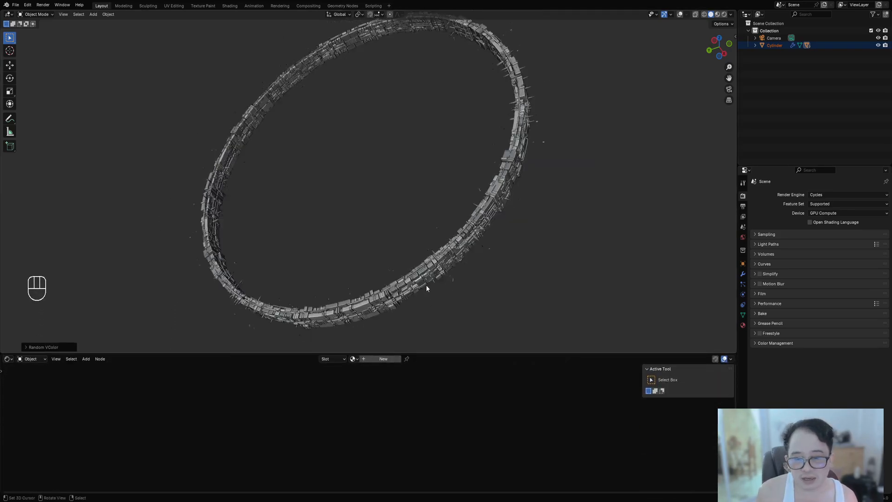
Append the Random Flow materials to the file, show the viewport overlays again and save the file.
key("shift+q")
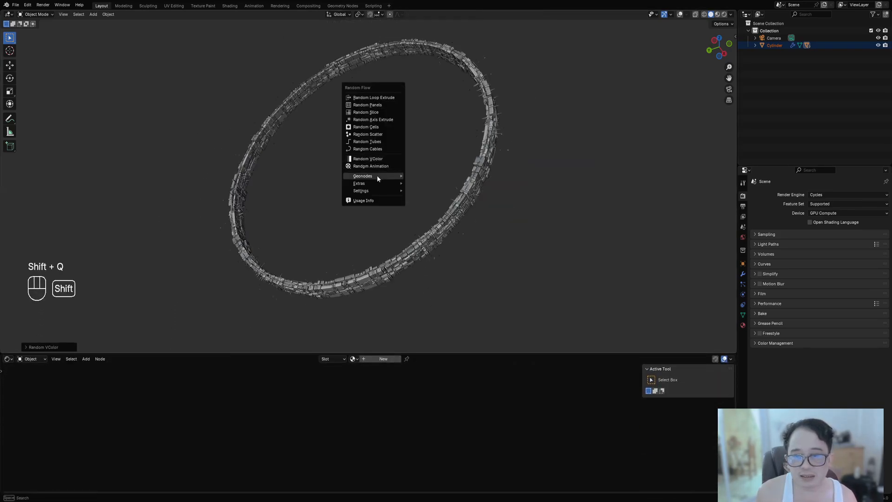
mouse_move(374, 176)
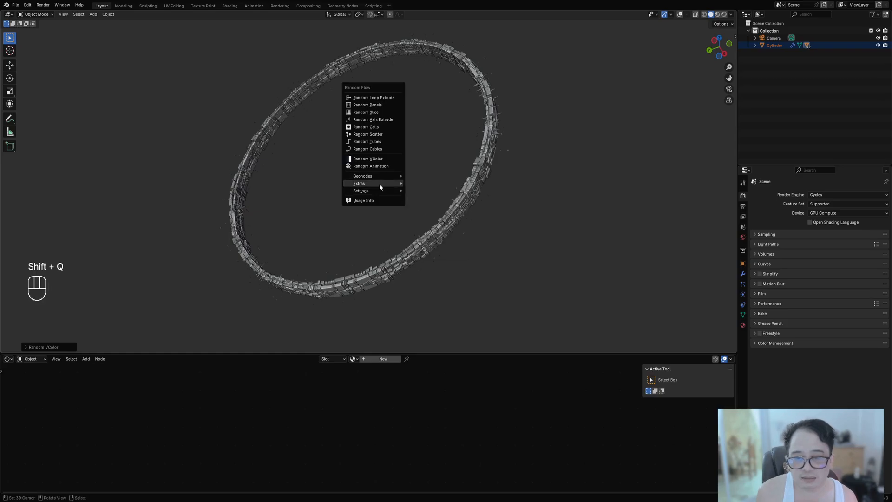
mouse_move(431, 190)
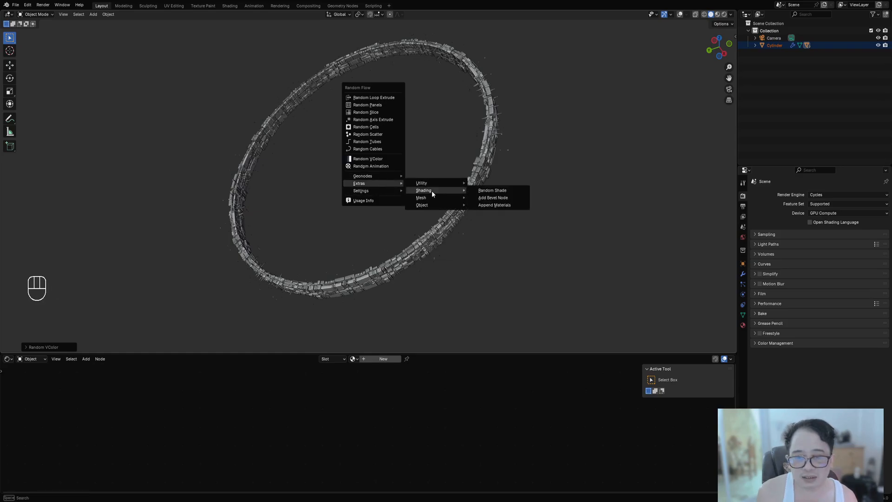
left_click(506, 205)
key("shift+alt+z")
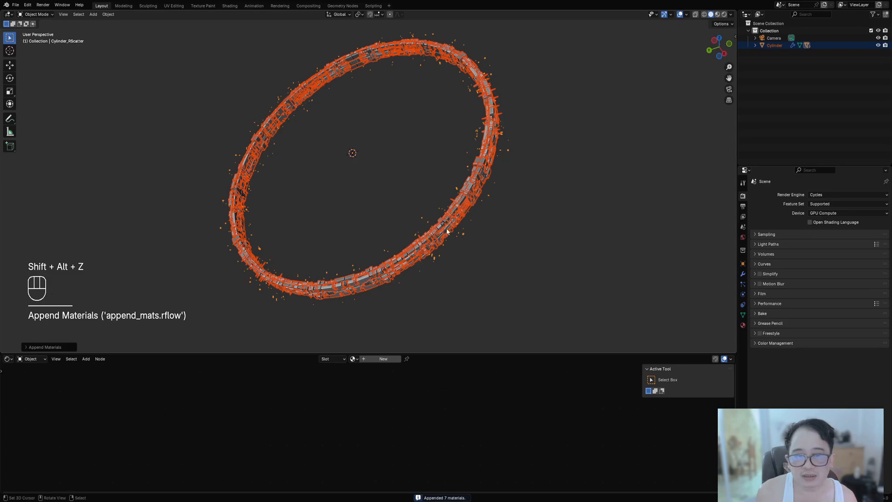
key("ctrl+s")
Assign the rflow_metal material to the selected ring objects with Creative Flow's Assign Material.
key("shift+ctrl+x")
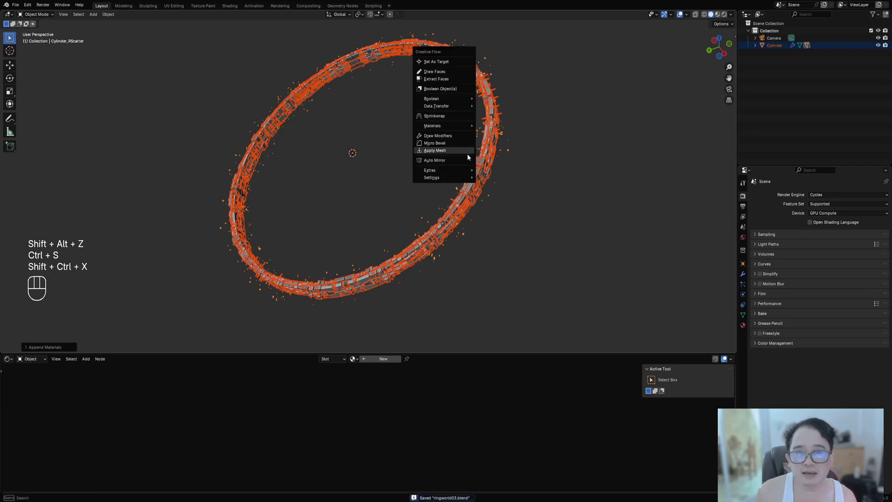
mouse_move(458, 127)
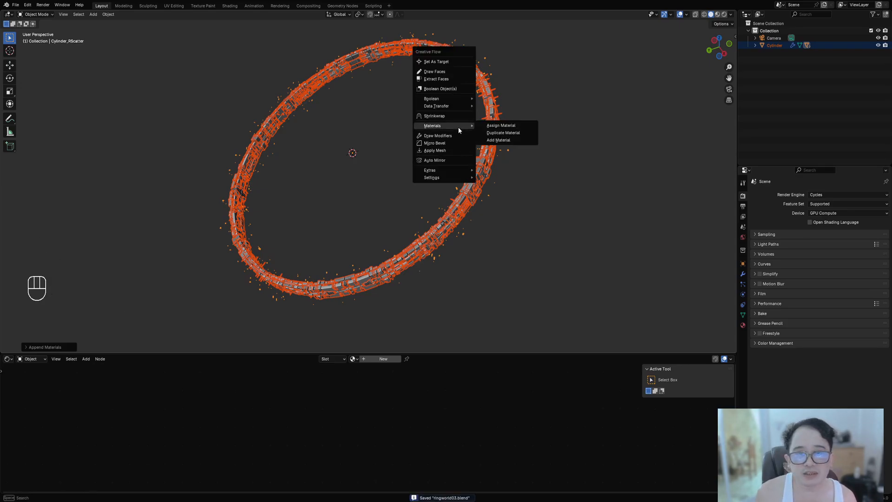
left_click(519, 126)
left_click(523, 128)
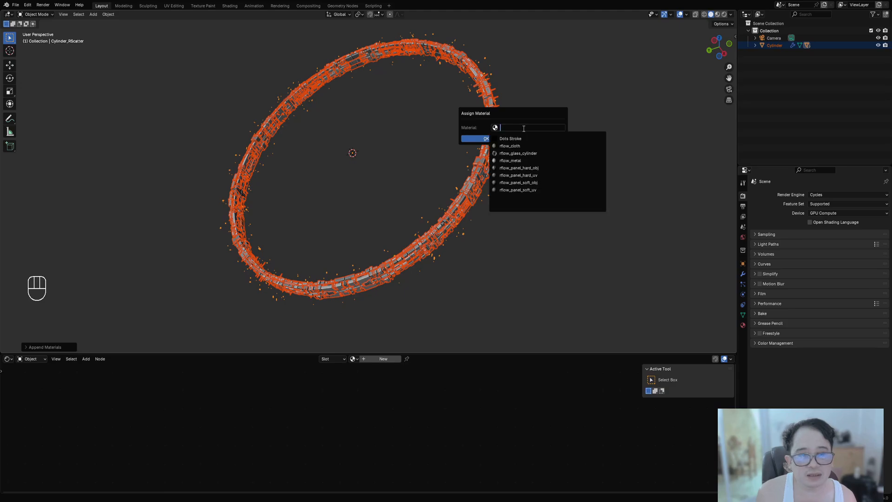
left_click(526, 160)
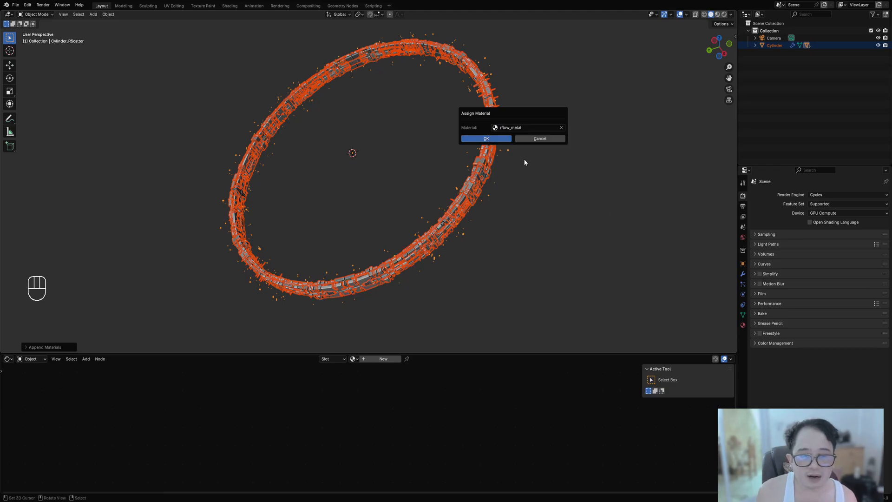
left_click(498, 137)
Delete the RGB node that feeds the first Multiply node in the rflow_metal material.
scroll(441, 427, "down", 5)
middle_click_drag(441, 426, 410, 450)
scroll(406, 428, "up", 8)
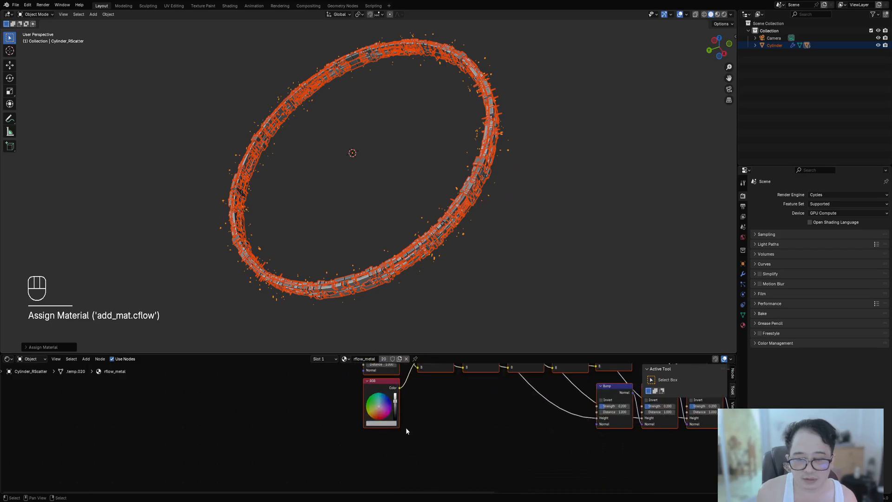
scroll(406, 427, "up", 2)
key("alt+a")
left_click(374, 446)
key("x")
Add a Vertex Color attribute node and link its Color output to input A of the first Multiply node.
key("shift+a")
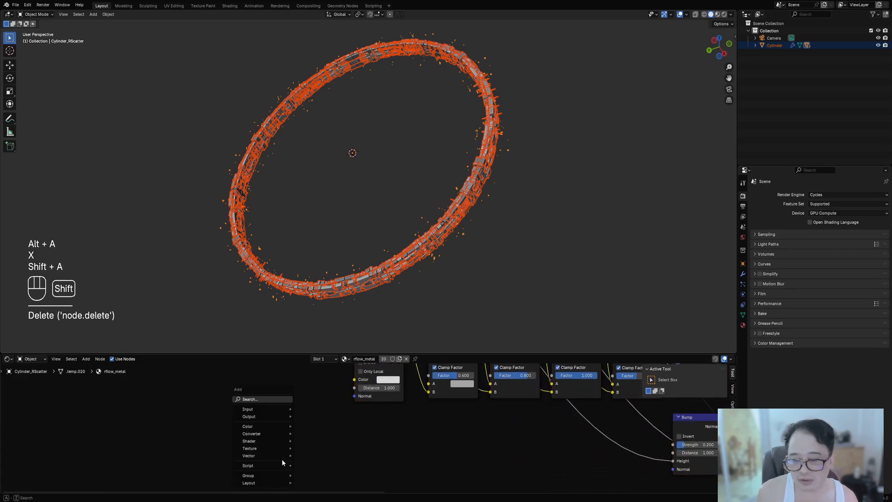
mouse_move(260, 409)
mouse_move(334, 253)
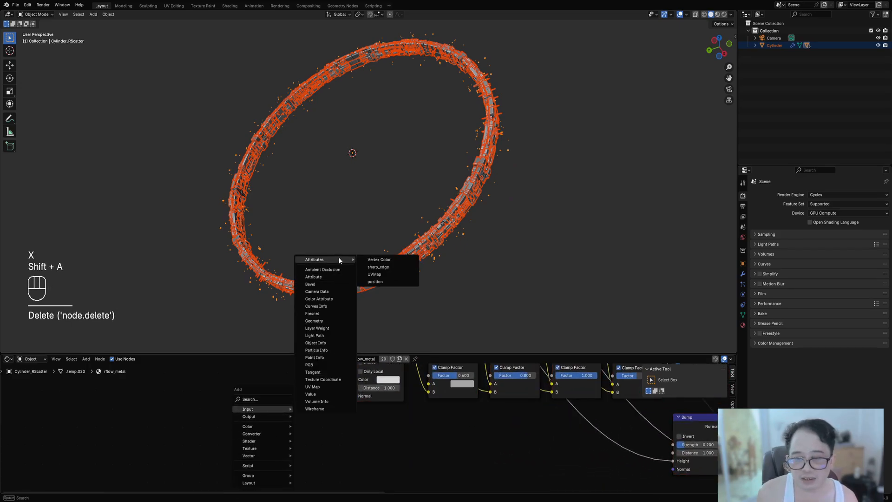
left_click(379, 259)
left_click(375, 457)
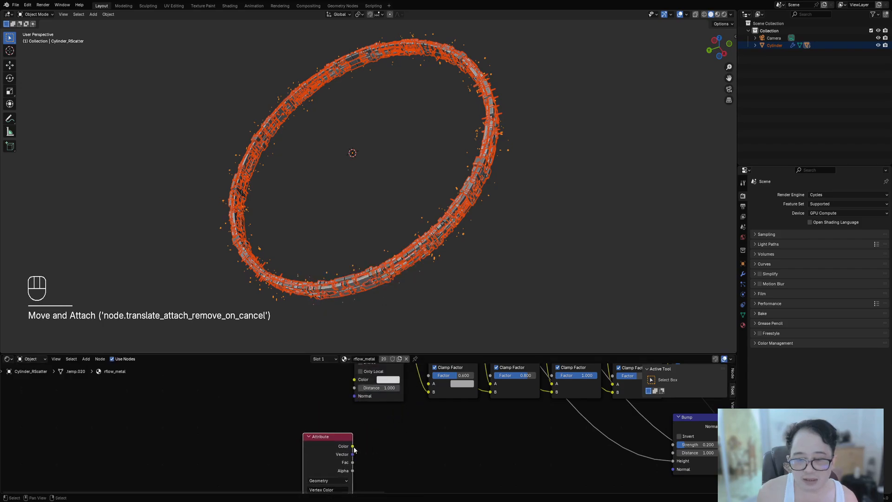
left_click_drag(353, 447, 429, 383)
scroll(457, 436, "down", 1)
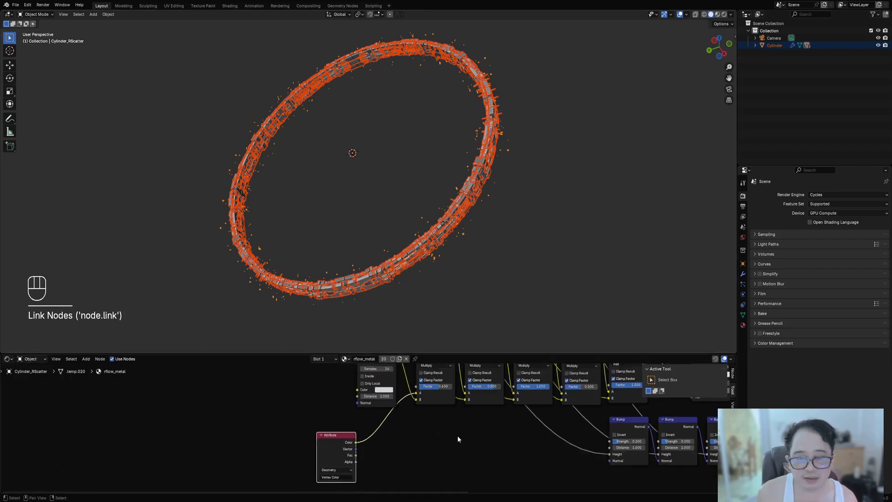
Insert a copy of the first Multiply node after the Attribute node, set to Overlay blending with a factor of 1.
scroll(457, 436, "down", 2)
scroll(457, 436, "up", 1)
left_click(400, 369)
key("shift+d")
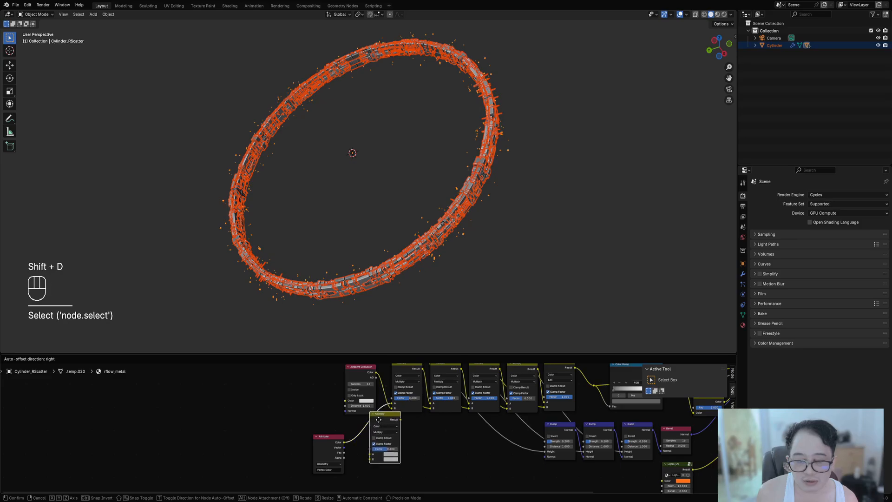
left_click(386, 428)
scroll(381, 429, "up", 3)
left_click(407, 444)
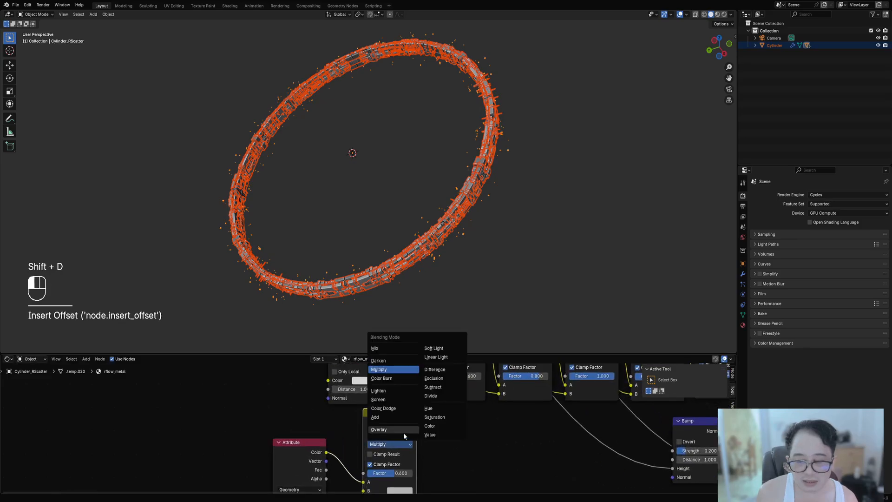
left_click(403, 432)
scroll(448, 447, "down", 2)
mouse_move(386, 460)
left_mouse_down()
mouse_move(446, 460)
mouse_move(367, 462)
mouse_move(383, 467)
left_mouse_up()
Switch the viewport to Rendered shading and hide the overlays to see the material on the ring.
key("z")
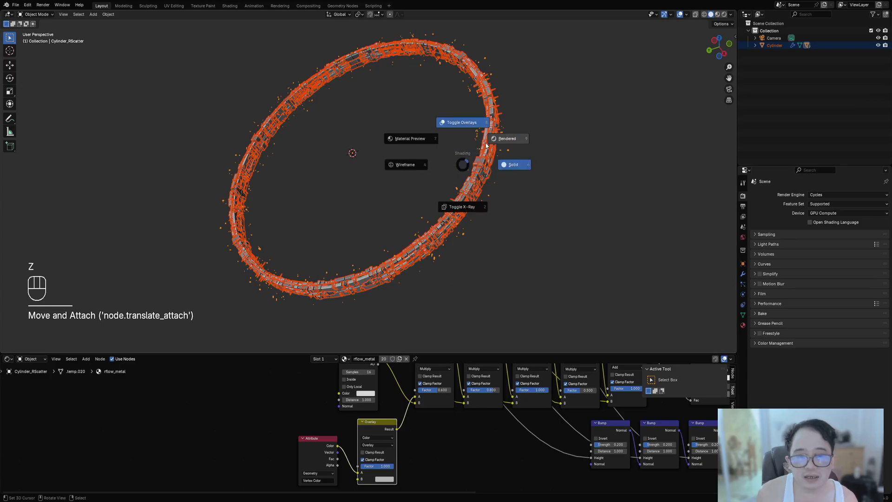
left_click(486, 146)
key("shift+alt+z")
middle_click_drag(485, 145, 523, 196)
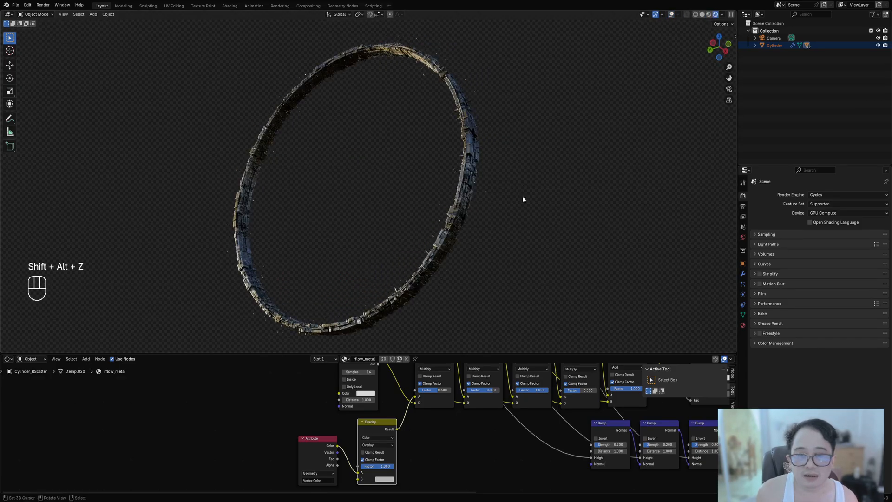
Randomize the world's HDRI until Castel St Angelo Roof lights the ring.
left_click(743, 237)
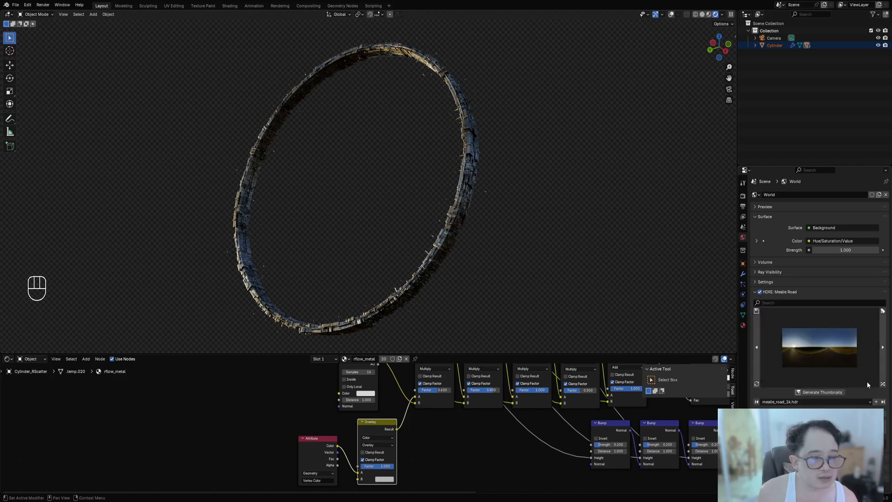
left_click(882, 385)
left_click(883, 386)
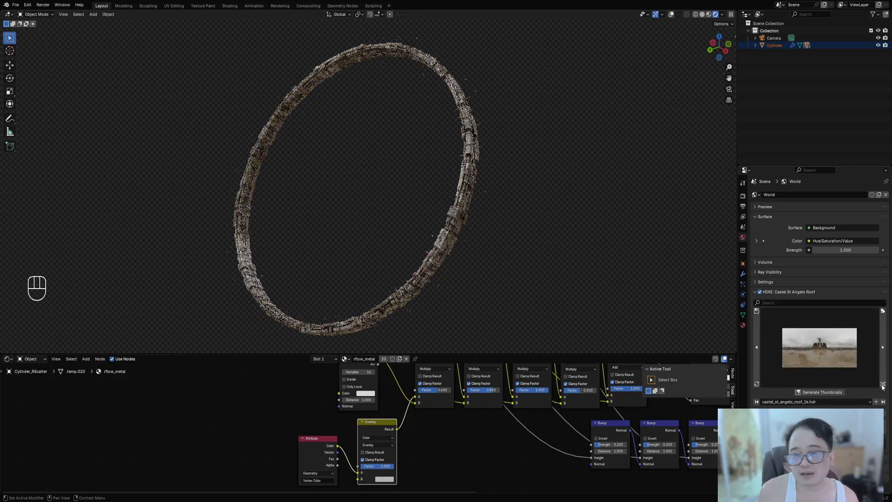
middle_click_drag(302, 243, 405, 280)
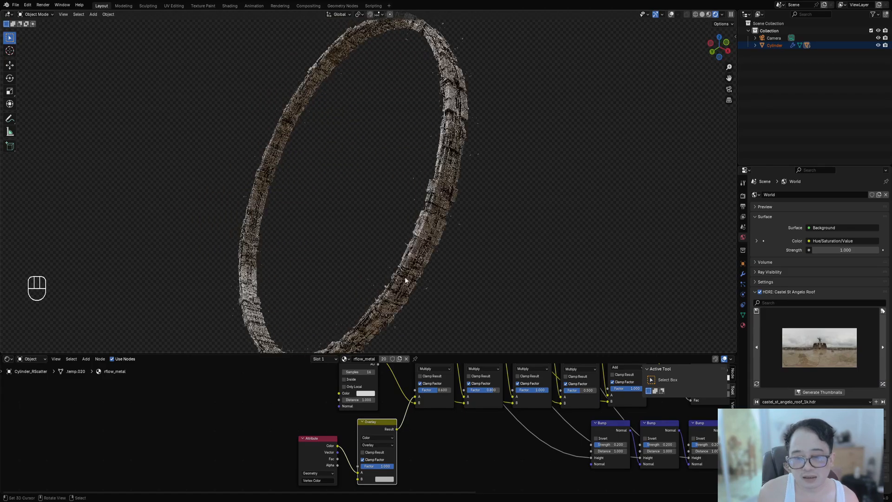
Adjust the Overlay node's B colour to a neutral grey with a value of 0.531.
left_click(384, 480)
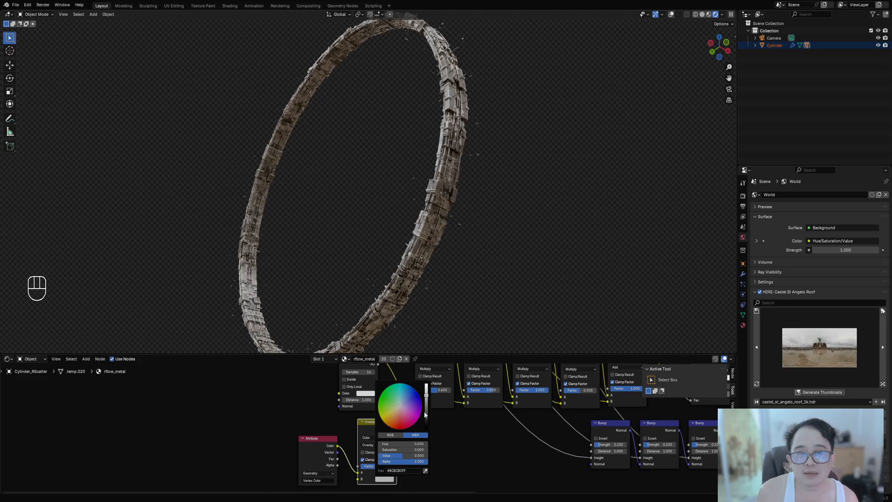
left_click_drag(425, 419, 426, 394)
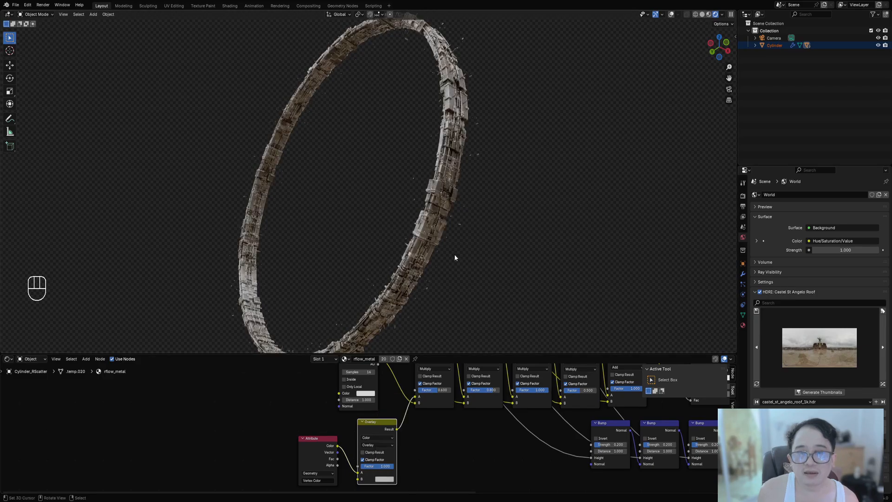
left_click(379, 479)
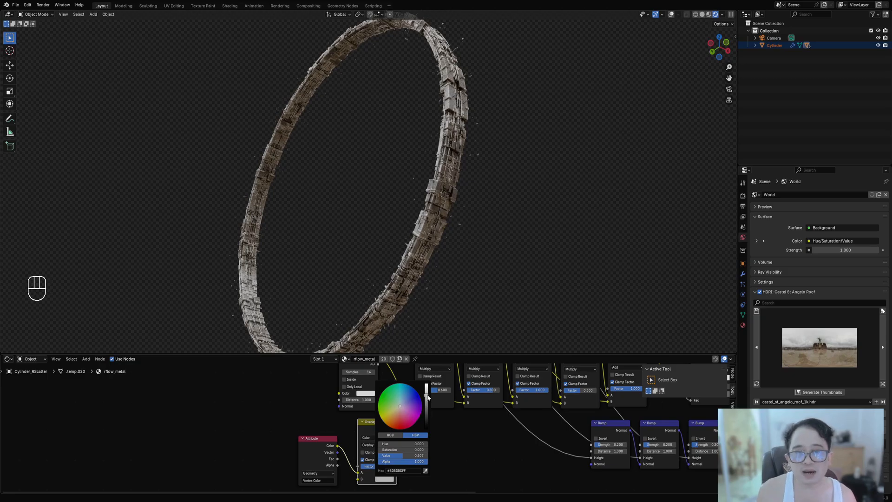
mouse_move(426, 395)
left_mouse_down()
mouse_move(426, 407)
mouse_move(426, 394)
left_mouse_up()
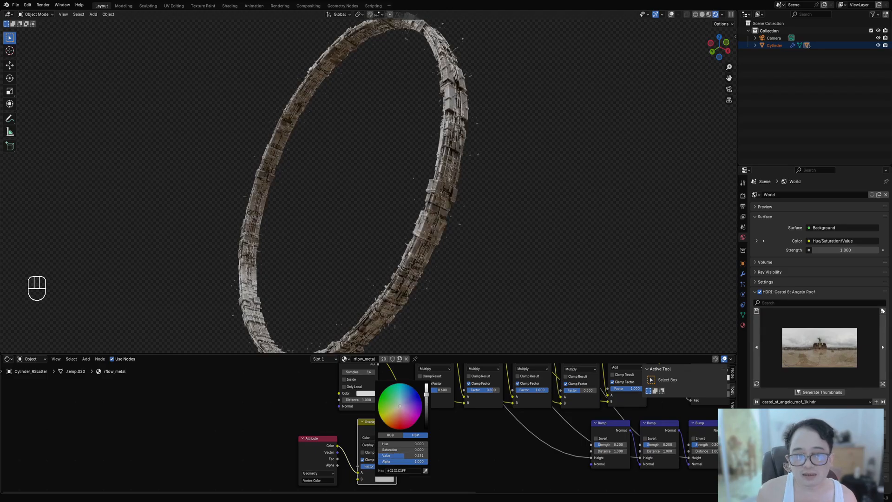
Preview the Edge Mask node's output on the ring and set its Radius to 0.005.
middle_click_drag(389, 261, 372, 282)
middle_click_drag(393, 395, 405, 428)
left_click(407, 386, "ctrl+shift")
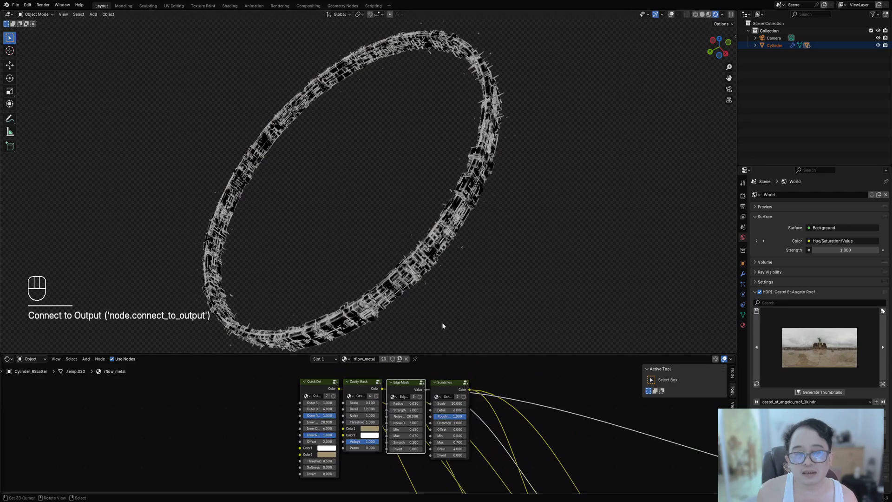
scroll(426, 297, "up", 5)
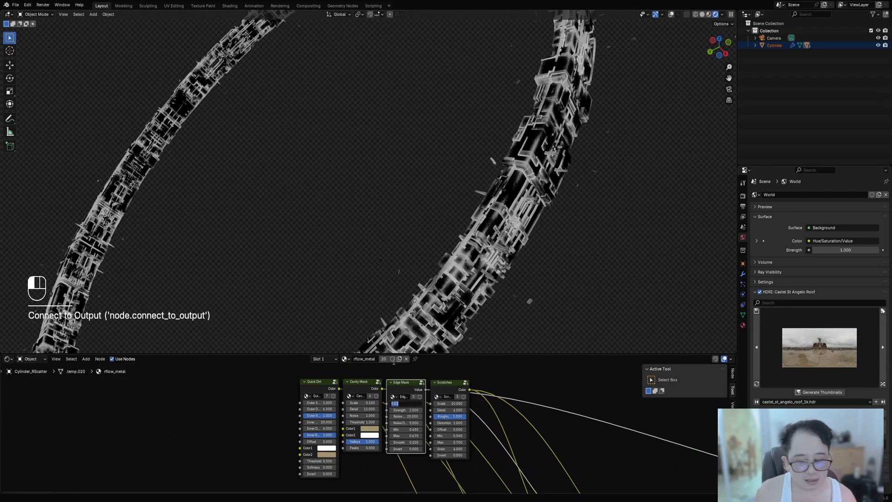
type("0.005")
key("Return")
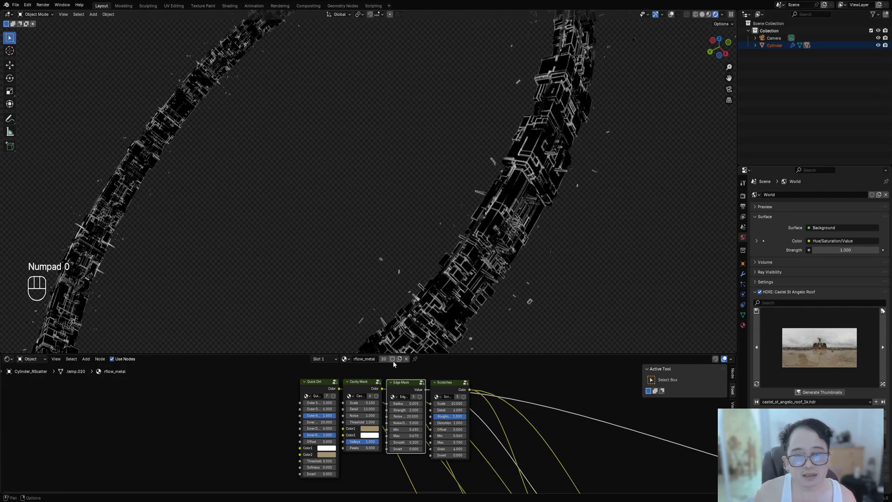
Reduce the Edge Mask node's Radius to 0.001 for thinner edge lines.
left_click(403, 403)
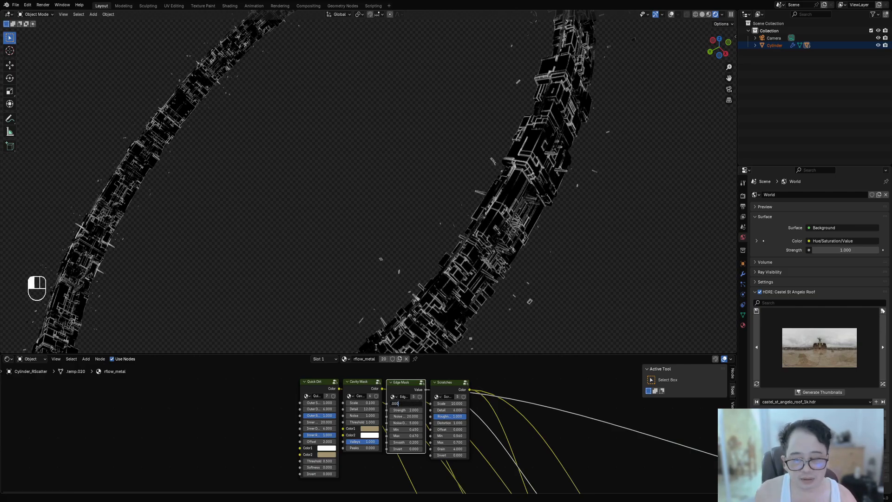
type(".001")
key("Return")
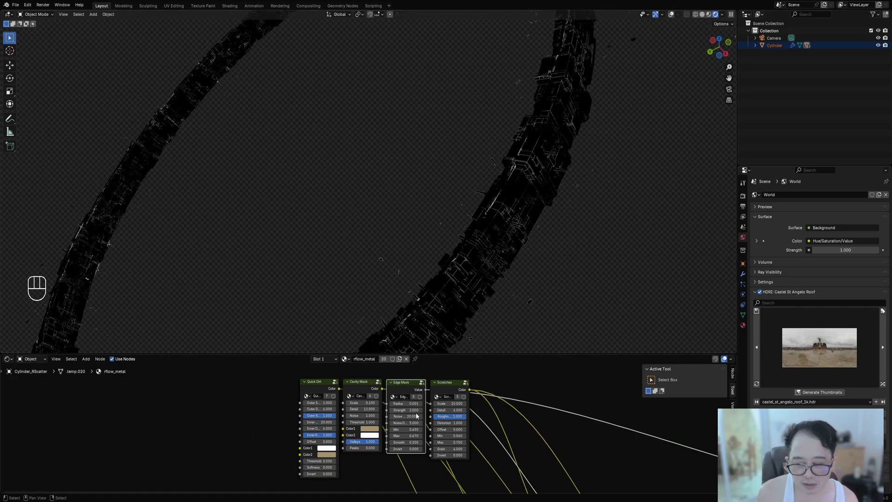
Set the Edge Mask node's noise scale to 60, then raise it to 100.
left_click(410, 416)
type("60")
key("Return")
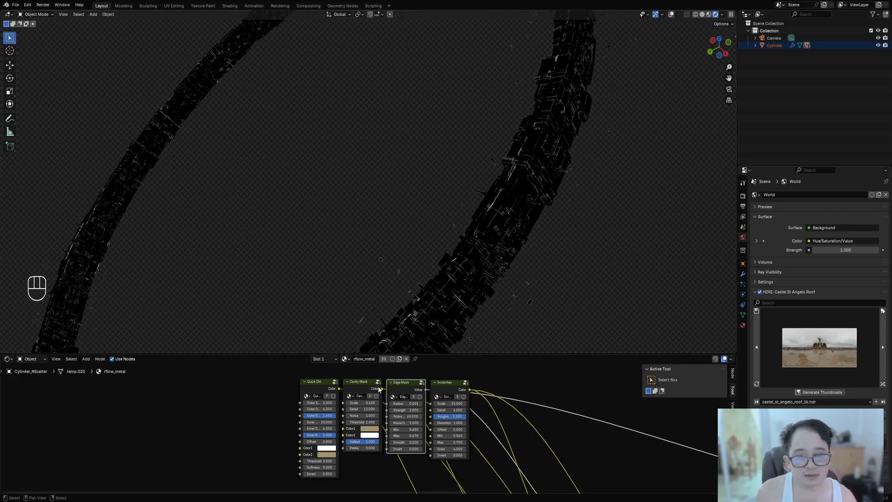
left_click(402, 415)
type("100")
key("Return")
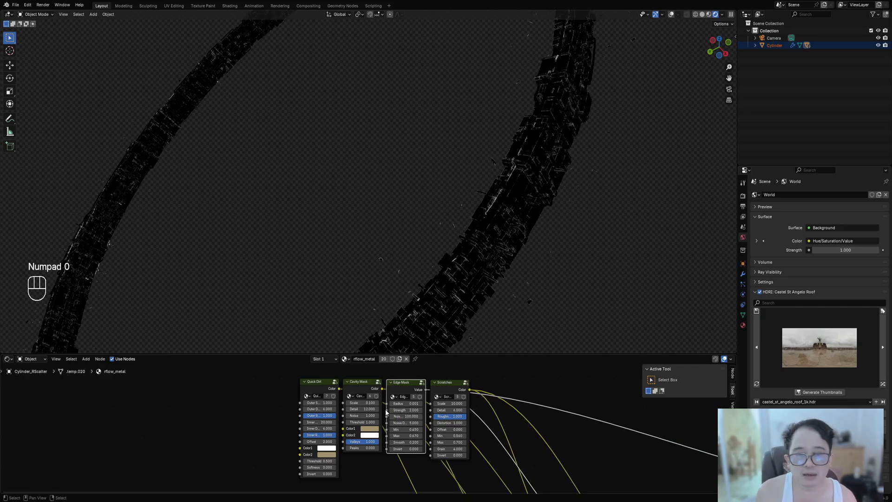
Preview the Scratches node's output on the ring and select the ring's base extrusion object.
left_click(444, 392, "ctrl+shift")
scroll(524, 233, "up", 5)
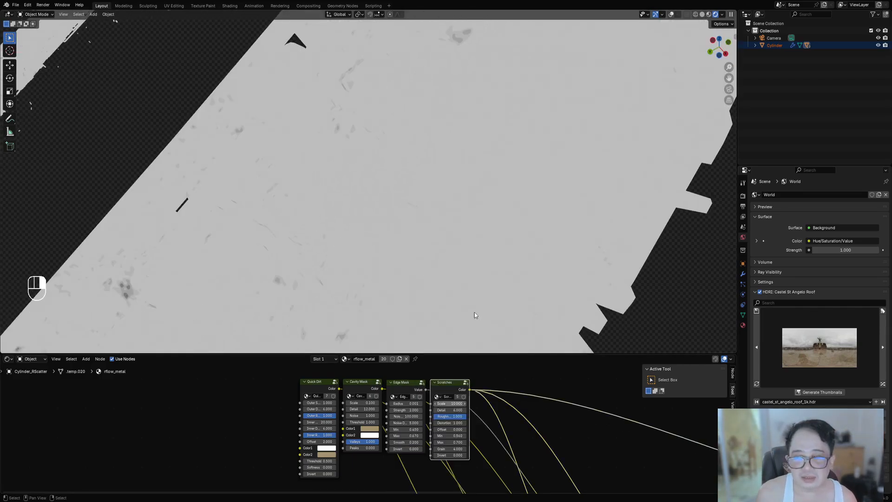
left_click(402, 187)
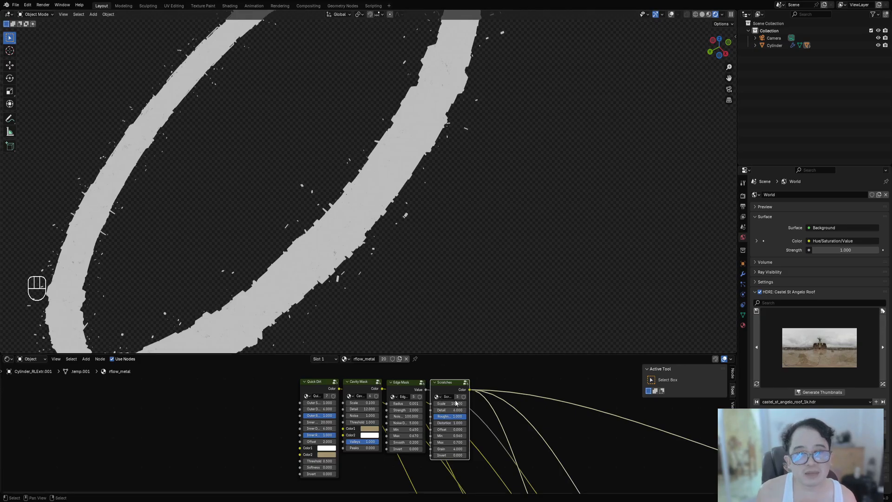
Examine the Scratches mask up close on the ring together with the node's settings.
scroll(455, 403, "up", 7)
middle_click_drag(487, 409, 337, 416)
scroll(395, 263, "up", 3)
scroll(395, 262, "down", 2)
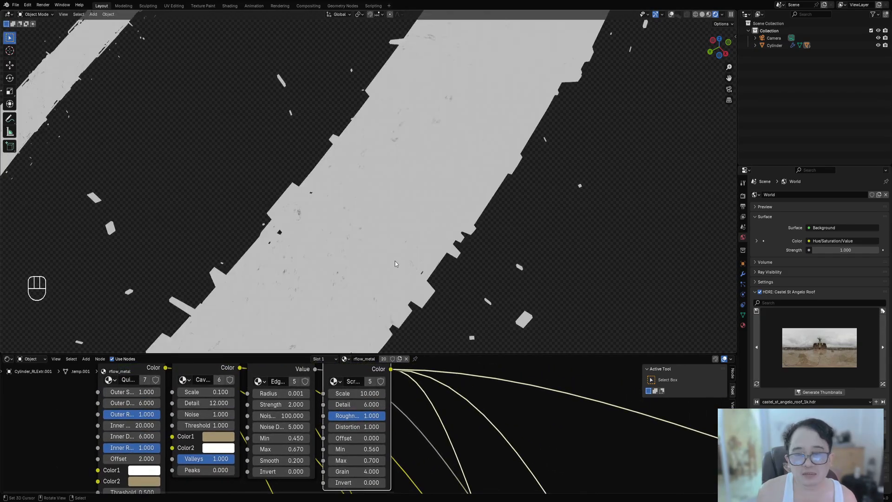
scroll(399, 231, "down", 1)
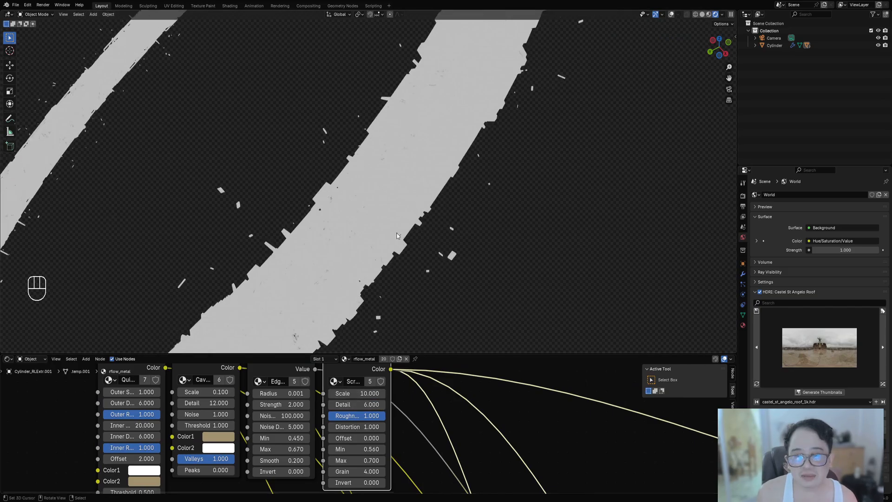
Preview the Cavity Mask node's output on the ring and lower its Threshold to 0.510.
scroll(319, 408, "down", 4)
middle_click_drag(320, 404, 376, 390)
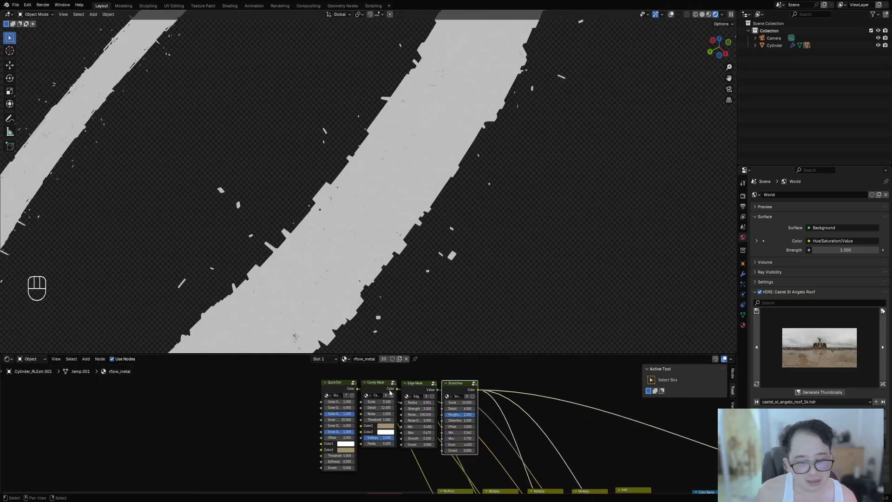
left_click(378, 389, "ctrl+shift")
scroll(383, 414, "up", 2)
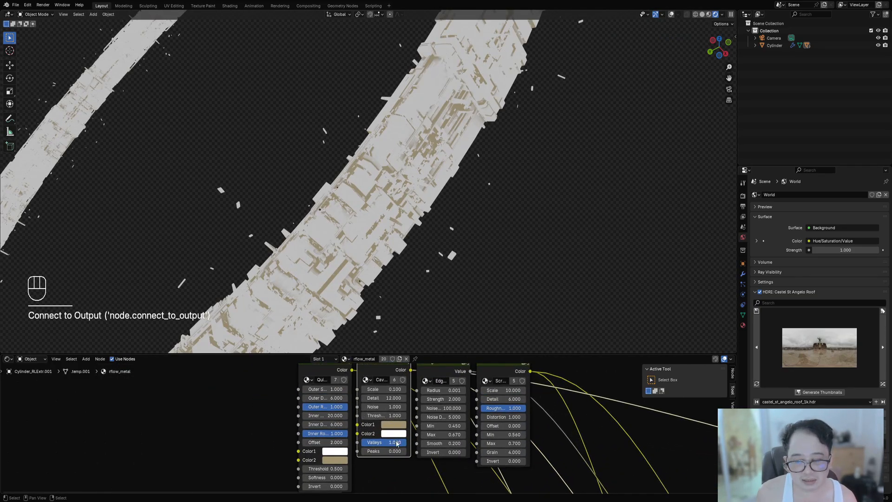
left_click_drag(395, 415, 364, 414, "shift")
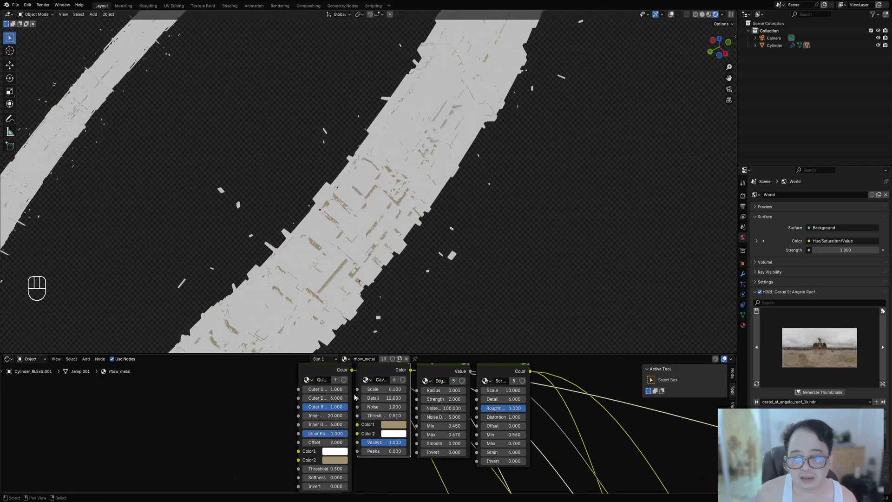
Preview the Quick Dirt node's output on the ring and set its Offset to 10.
left_click(322, 375, "ctrl+shift")
scroll(376, 418, "down", 2)
scroll(387, 246, "down", 4)
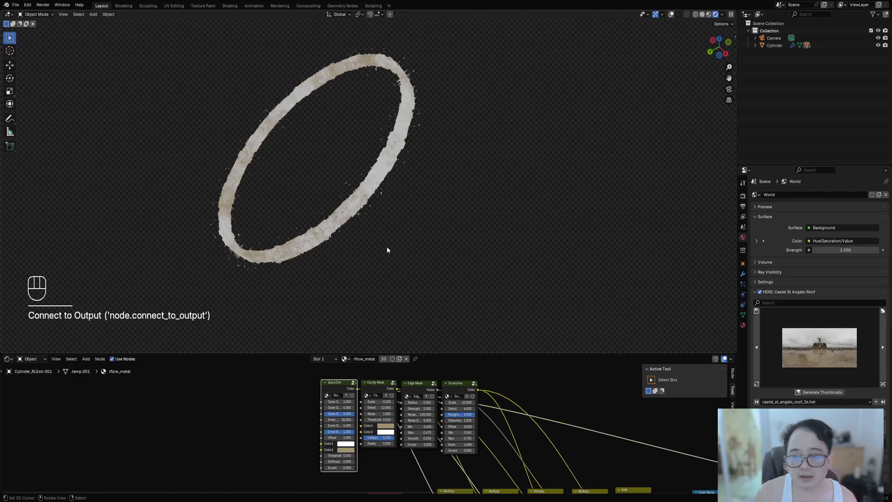
scroll(364, 388, "up", 1)
left_click_drag(344, 394, 367, 394)
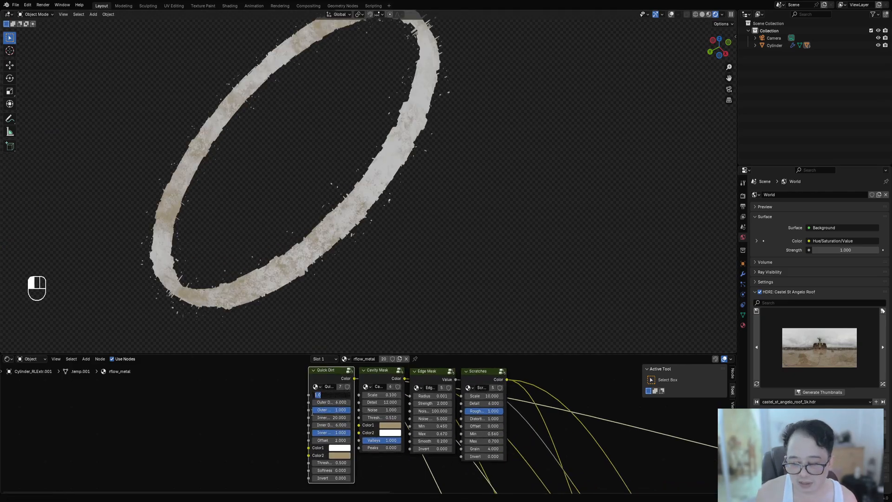
scroll(323, 449, "up", 1)
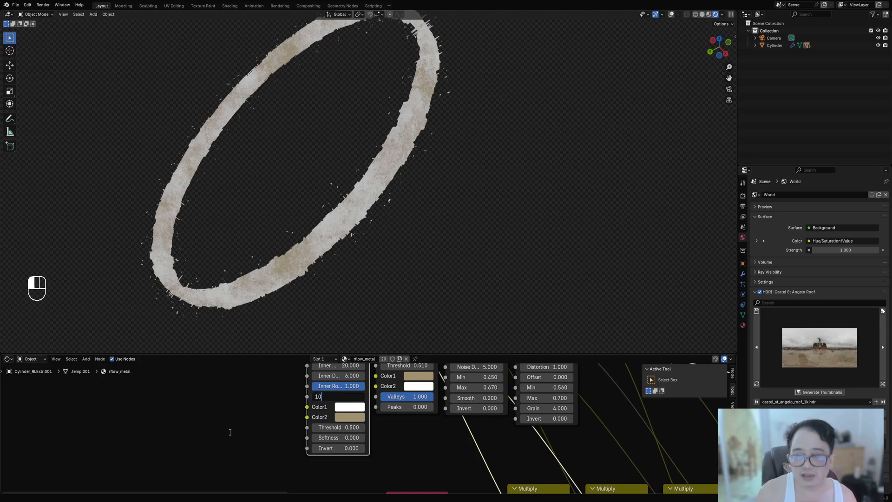
key("Return")
scroll(435, 146, "up", 5)
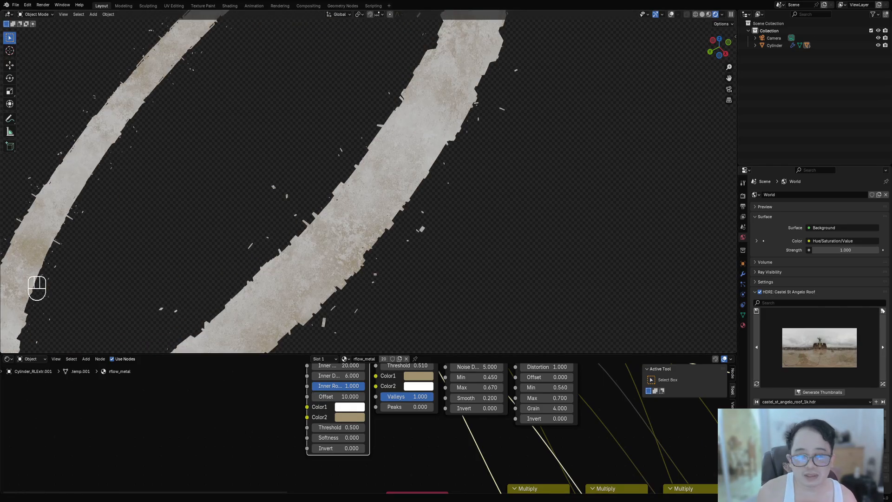
Reconnect the Principled BSDF to the Material Output and inspect the fully shaded ring.
scroll(325, 442, "down", 5)
left_click(476, 445, "ctrl+shift")
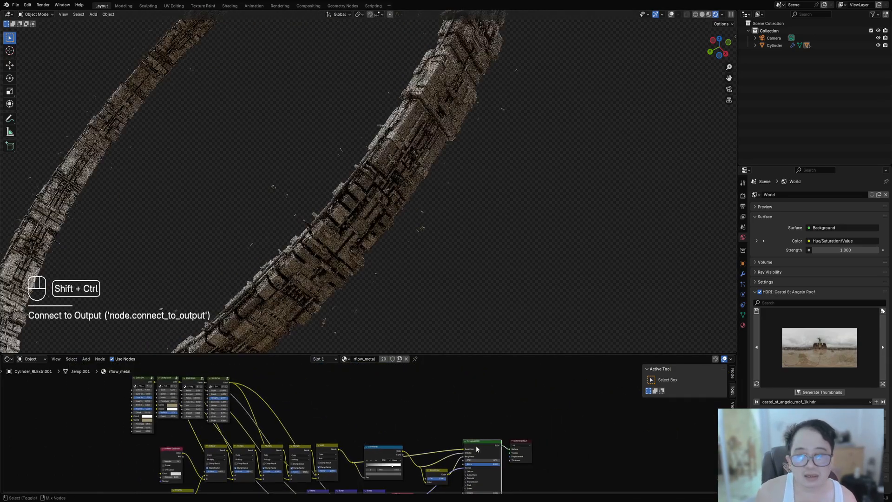
scroll(406, 202, "down", 6)
middle_click_drag(375, 142, 397, 160)
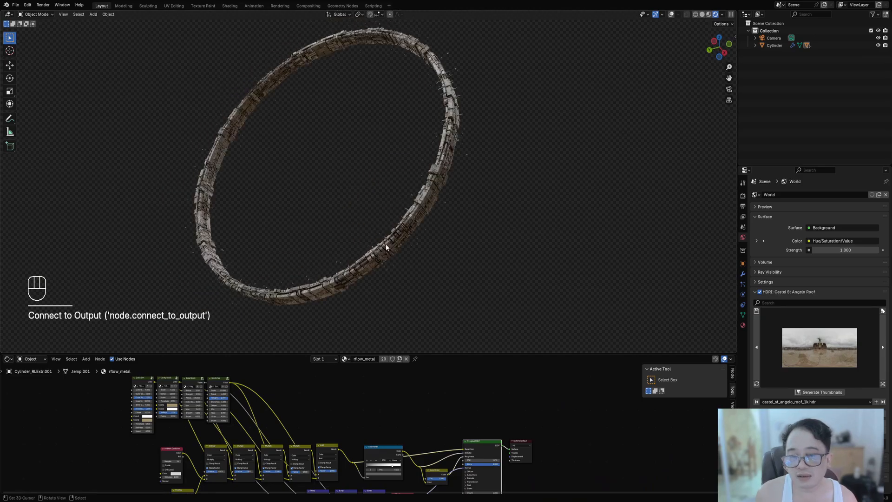
scroll(434, 443, "up", 4)
scroll(402, 263, "up", 5)
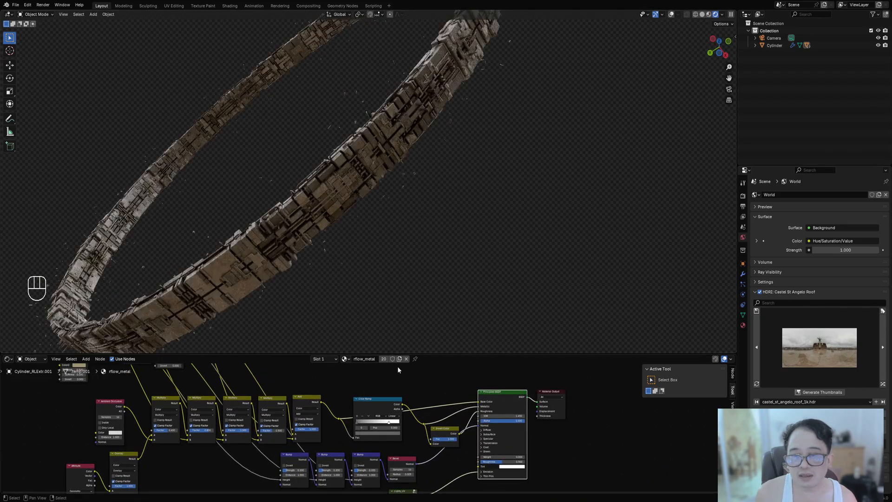
Move the Color Ramp's white stop closer to the dark stop to brighten the metal, and save the file.
mouse_move(394, 428)
left_mouse_down()
mouse_move(362, 424)
mouse_move(373, 426)
left_mouse_up()
middle_click_drag(392, 237, 399, 247)
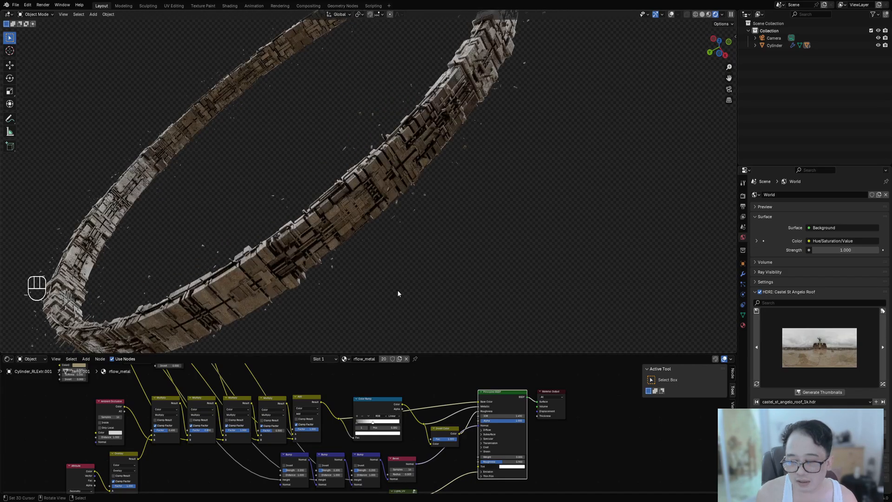
scroll(376, 425, "down", 2)
middle_click_drag(411, 158, 425, 173)
scroll(425, 174, "down", 2)
middle_click_drag(490, 292, 490, 277)
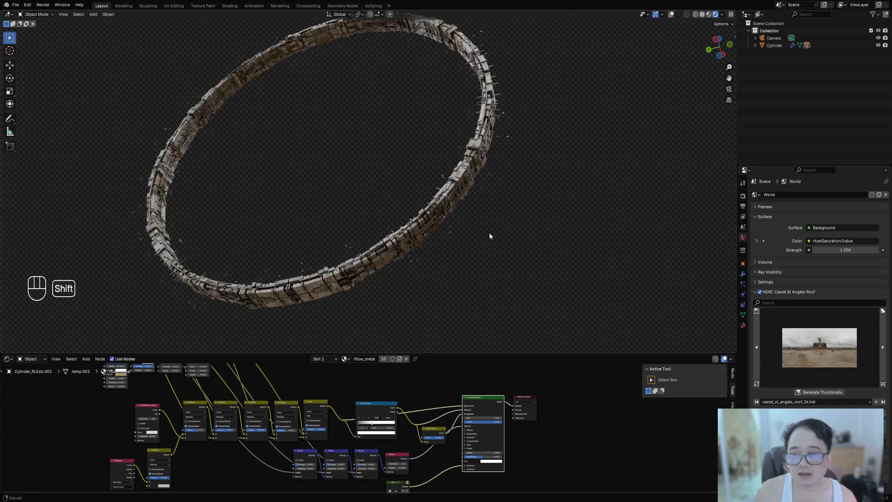
middle_click_drag(489, 233, 522, 195, "shift")
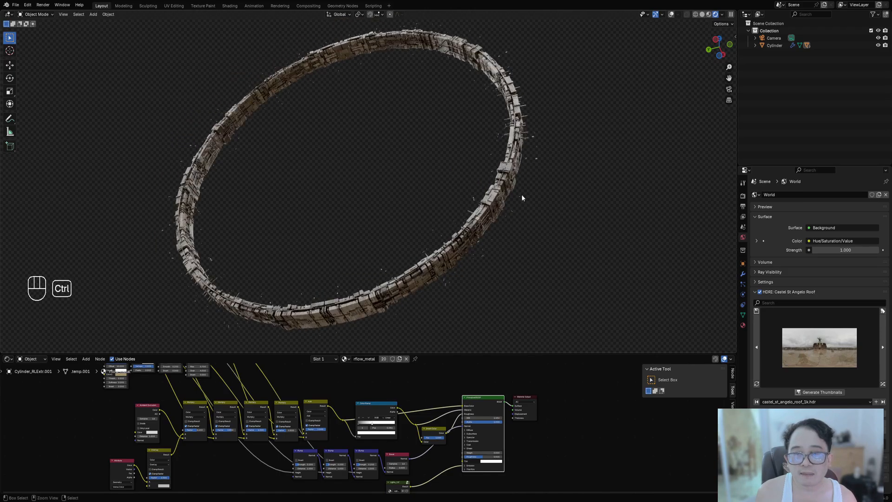
key("ctrl+s")
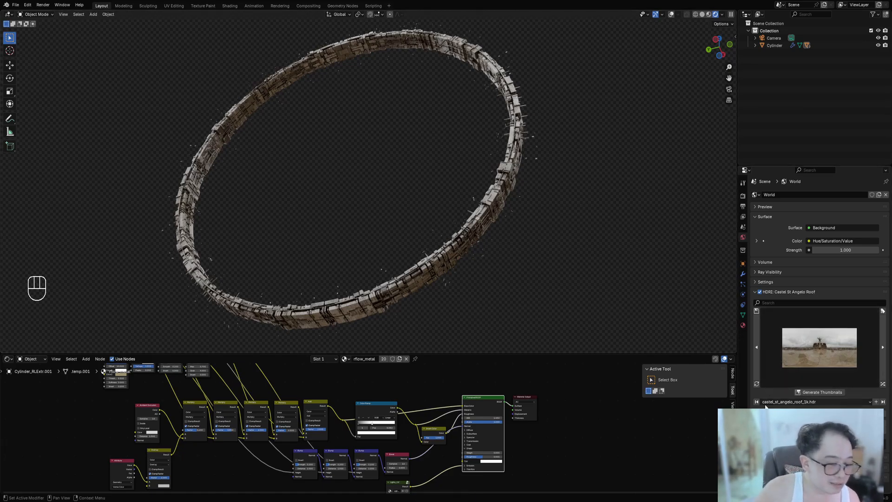
Control the HDRI background separately from its lighting and turn off the transparent film for a black backdrop.
scroll(784, 403, "down", 4)
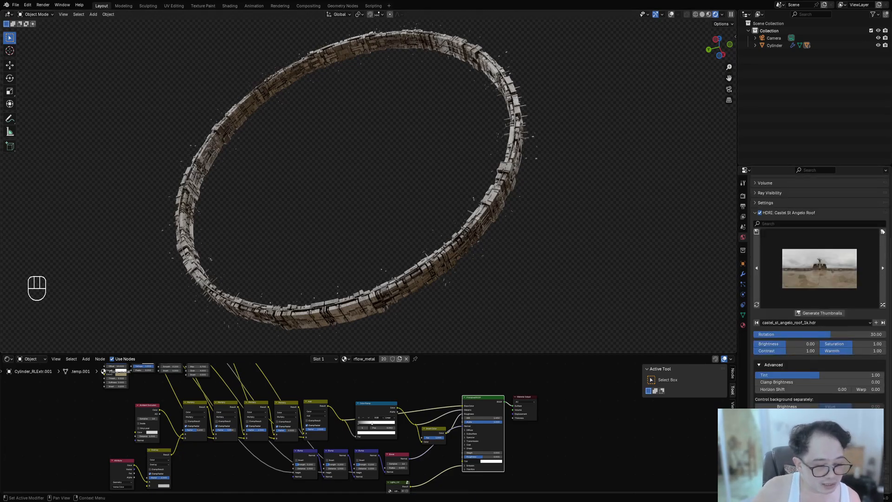
scroll(784, 402, "up", 1)
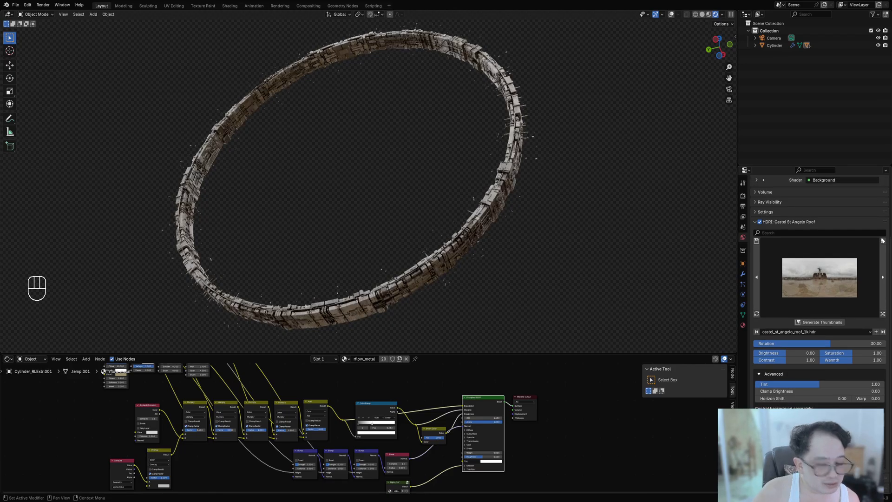
left_click(744, 195)
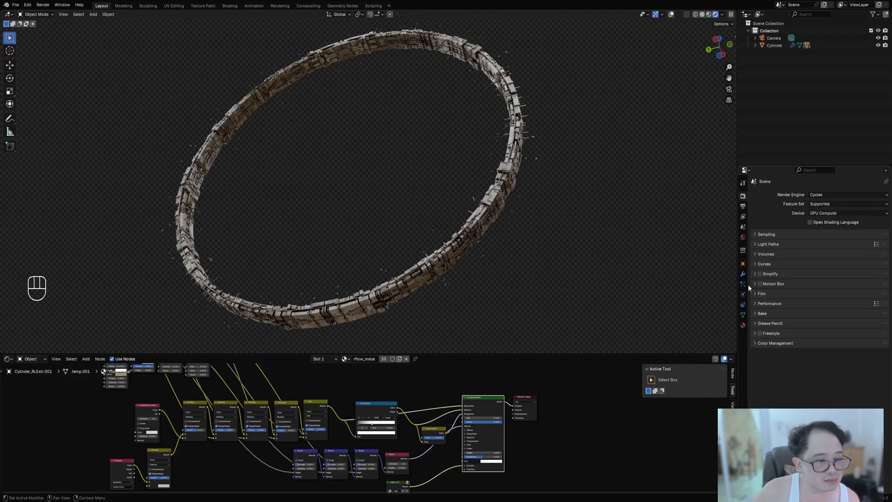
left_click(762, 294)
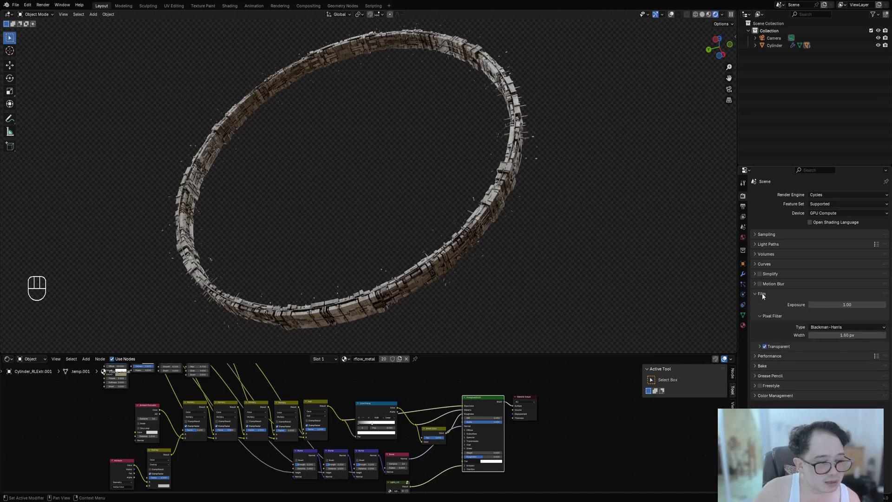
left_click(765, 347)
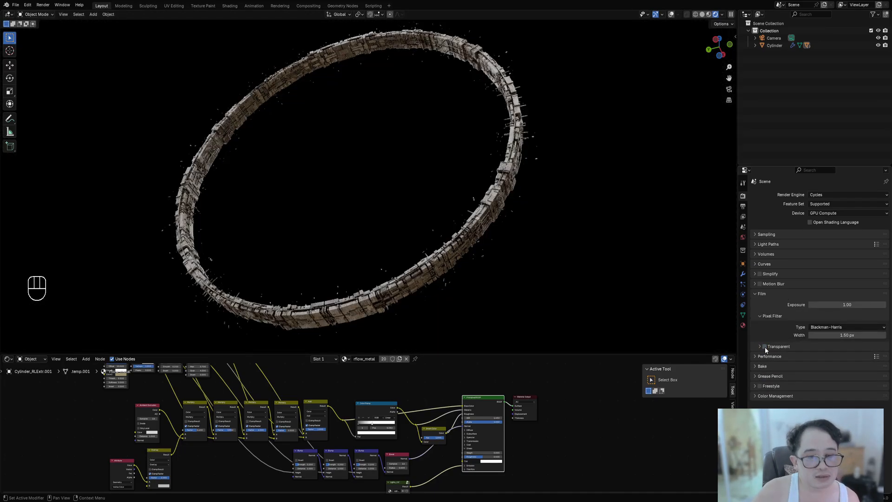
middle_click_drag(544, 157, 536, 179)
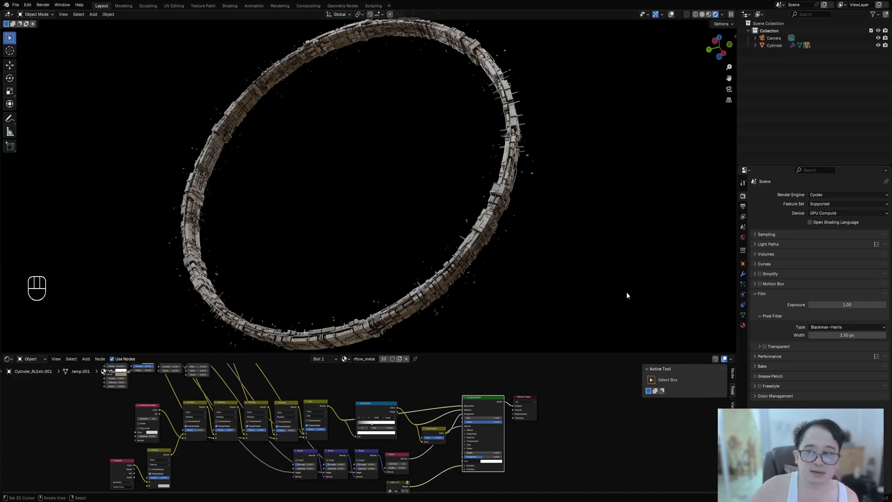
middle_click_drag(422, 215, 297, 144)
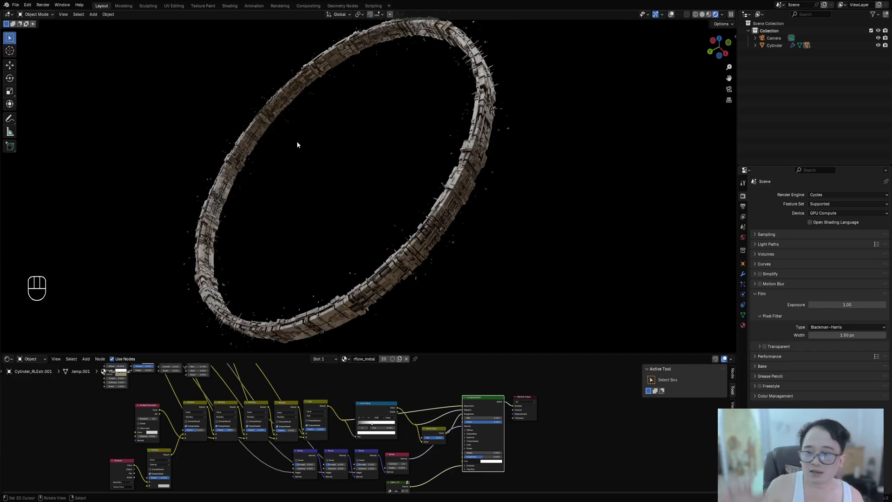
Sketch a temporary annotation arrow outward from the ring's centre with overlays shown, erase it and hide the overlays again.
mouse_move(340, 151)
left_mouse_down()
mouse_move(92, 65)
mouse_move(141, 98)
left_mouse_up()
key("shift+alt+z")
left_click_drag(102, 62, 175, 72)
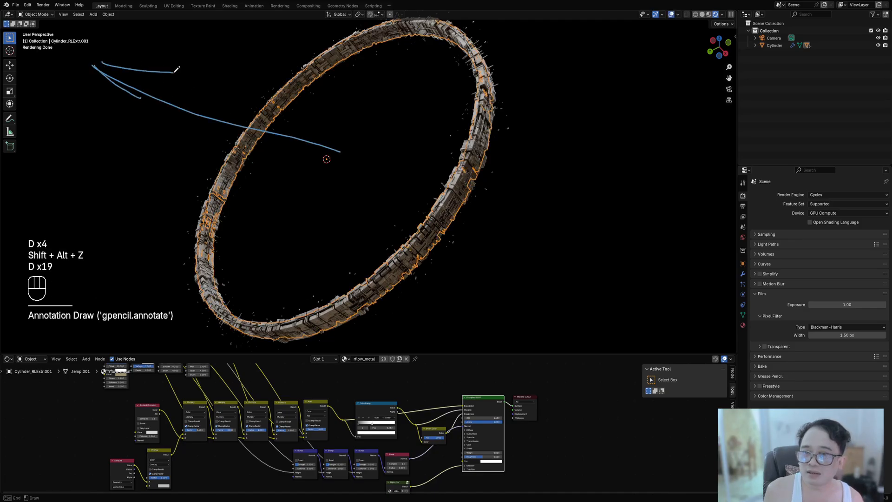
right_click_drag(346, 150, 112, 65)
middle_click_drag(329, 148, 346, 148)
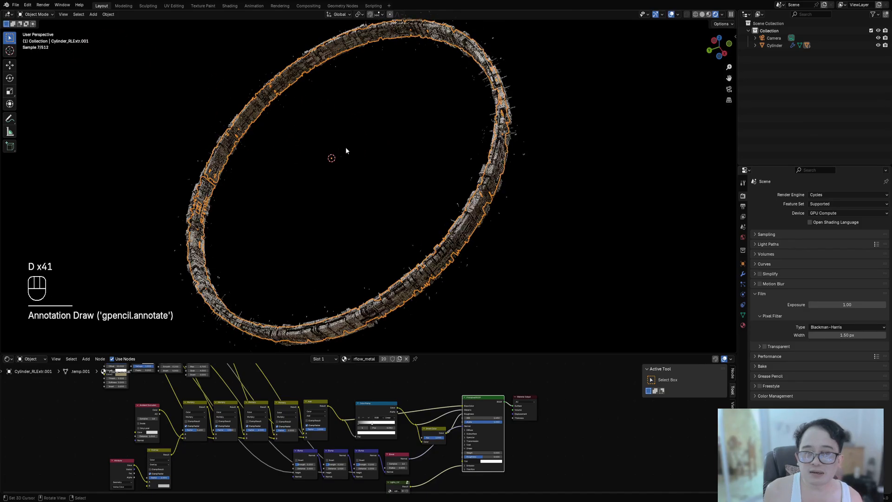
key("shift+alt+z")
middle_click_drag(352, 102, 436, 117)
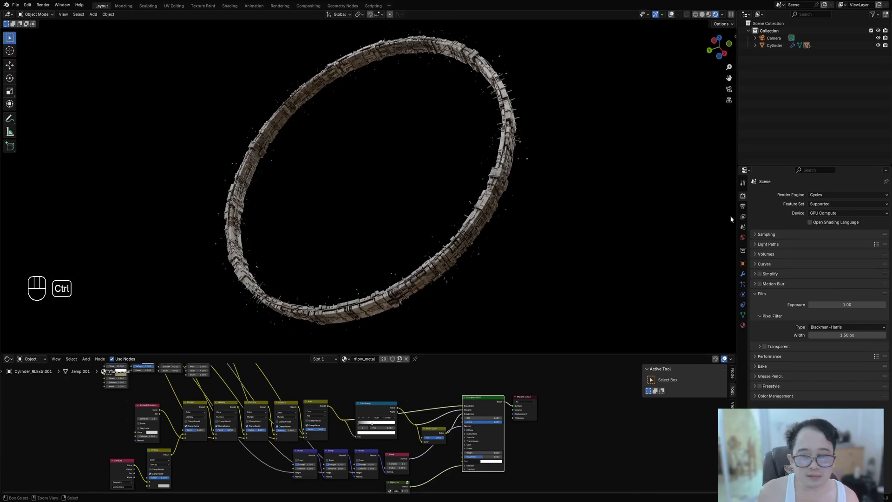
Save the file and adjust the rotation of the Castel St Angelo Roof HDRI lighting.
key("ctrl+s")
left_click(742, 237)
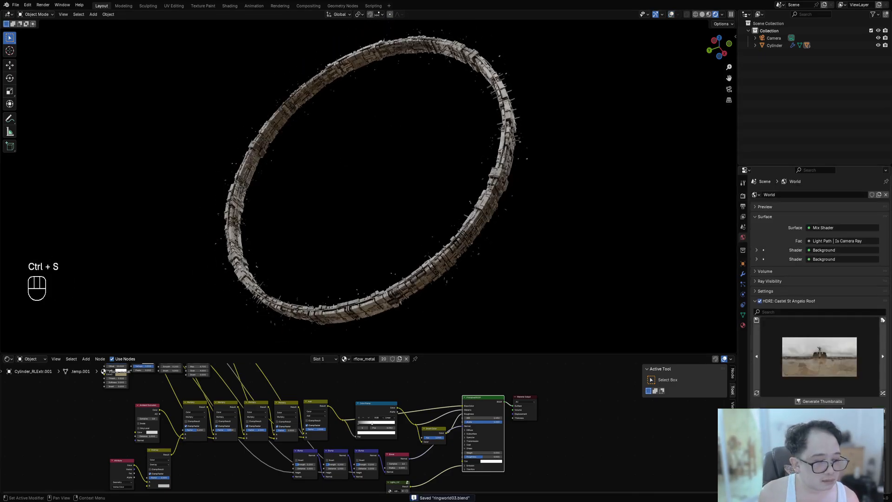
left_click_drag(812, 431, 848, 431)
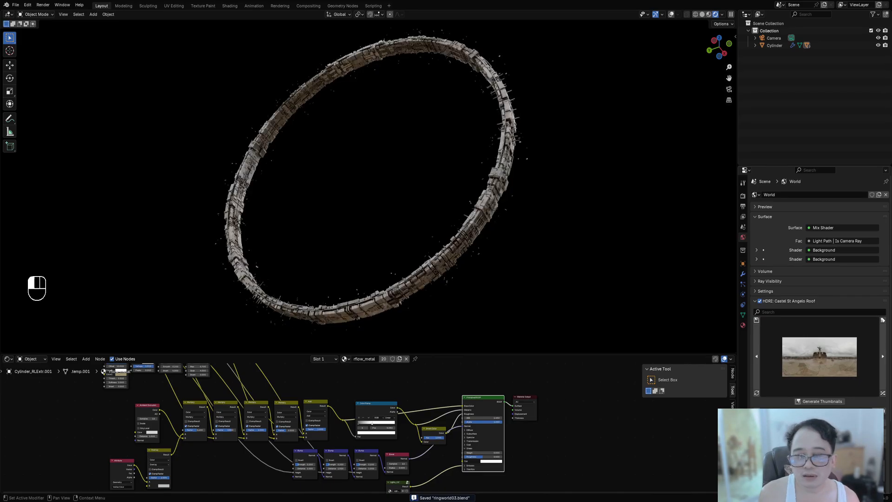
Try random HDRI environments up to Kiara 8 Sunset and adjust the rotation of its lighting on the ring.
left_click(884, 393)
left_click(884, 393)
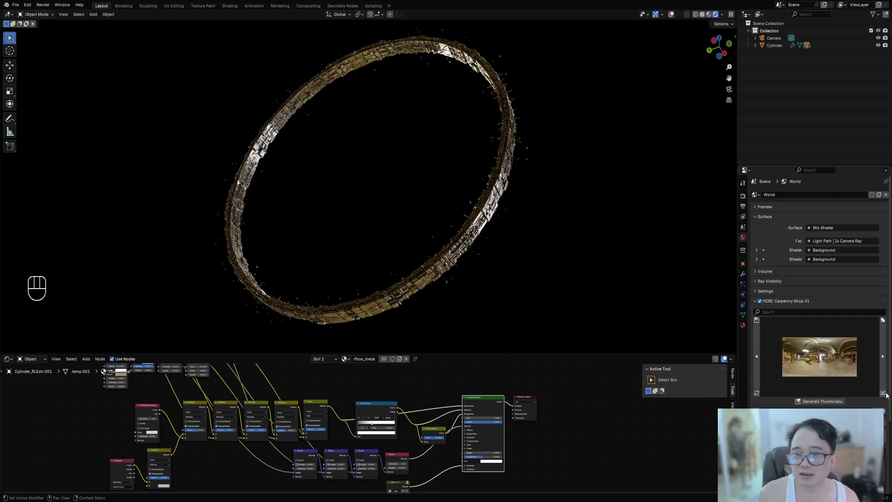
left_click(884, 393)
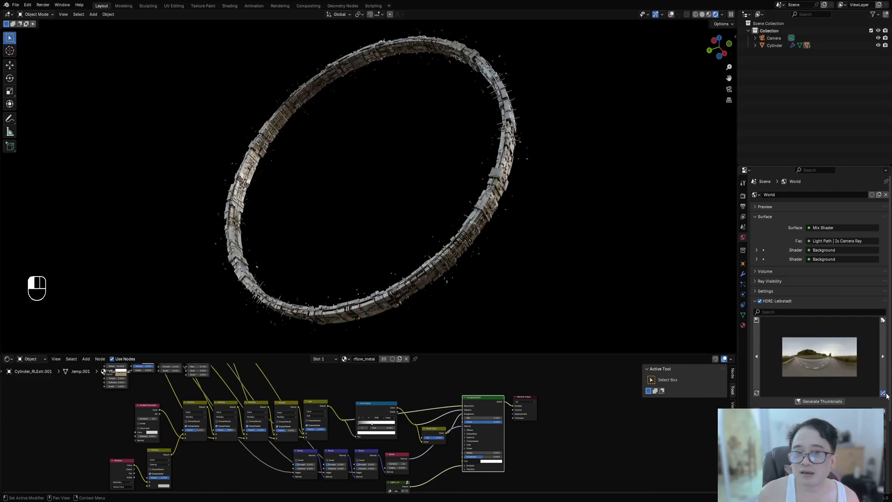
left_click(885, 393)
left_click(884, 393)
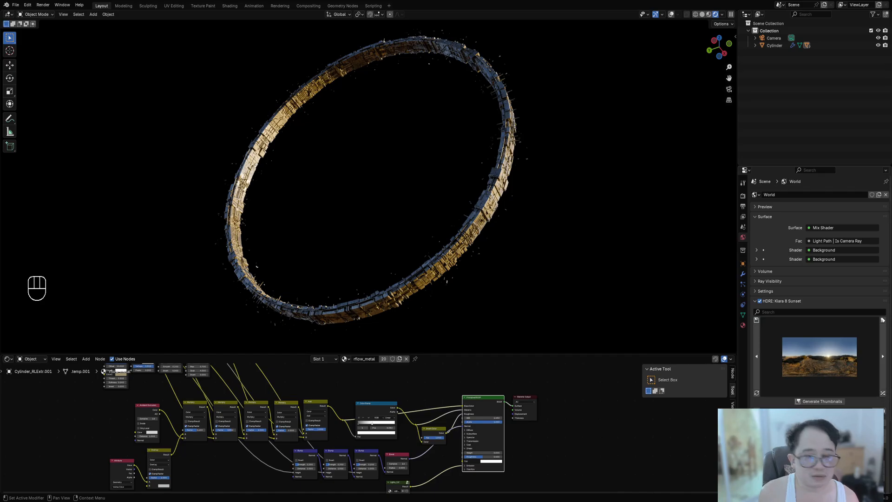
left_click_drag(818, 423, 854, 424)
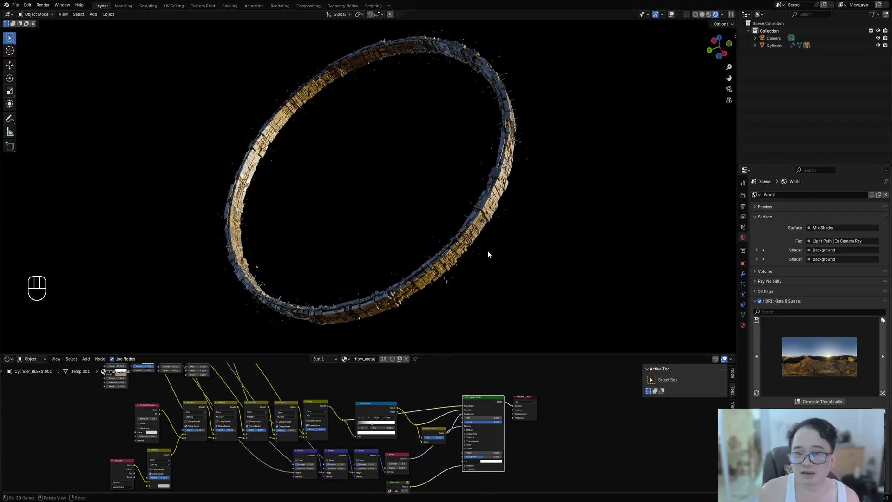
middle_click_drag(494, 245, 580, 188)
Shuffle through further random HDRIs until the ring is lit by Wasteland Clouds.
left_click(882, 393)
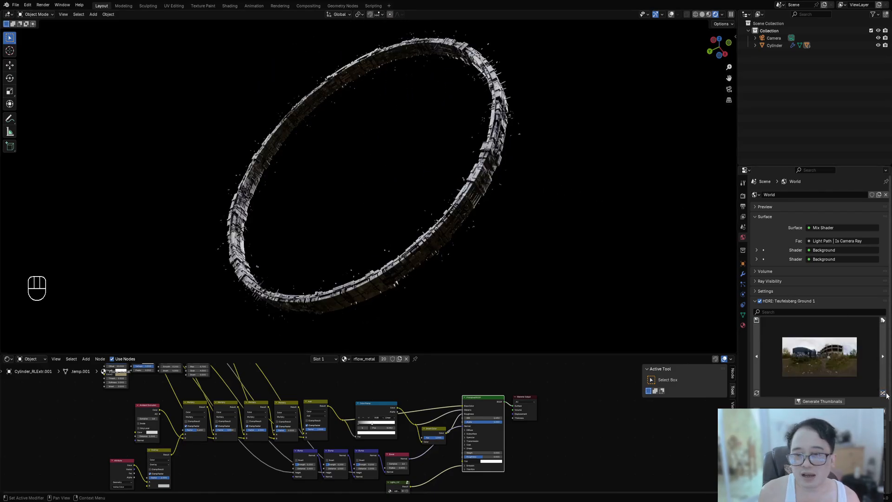
left_click(885, 395)
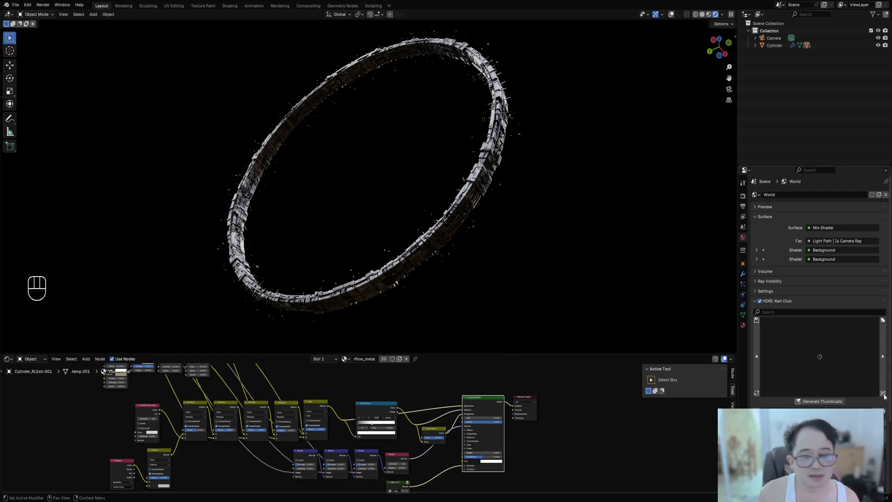
left_click(885, 395)
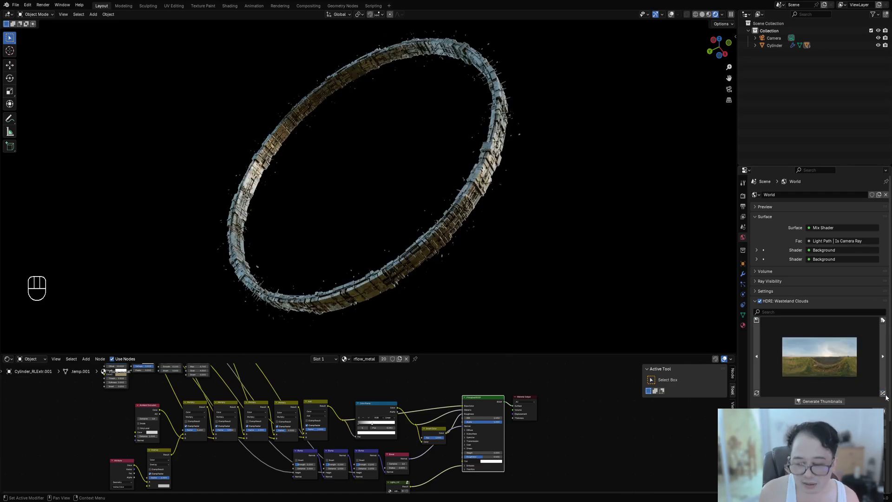
Switch the ring's lighting to another random HDRI, Limehouse.
scroll(416, 437, "up", 3)
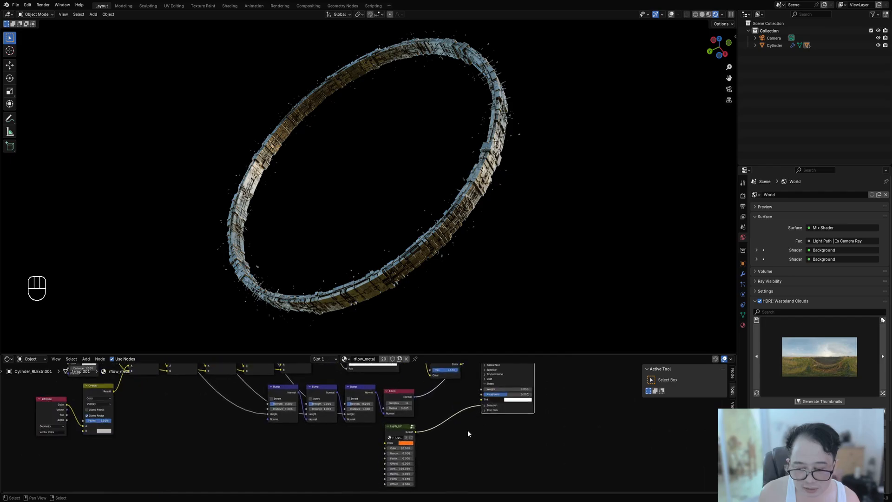
left_click(883, 393)
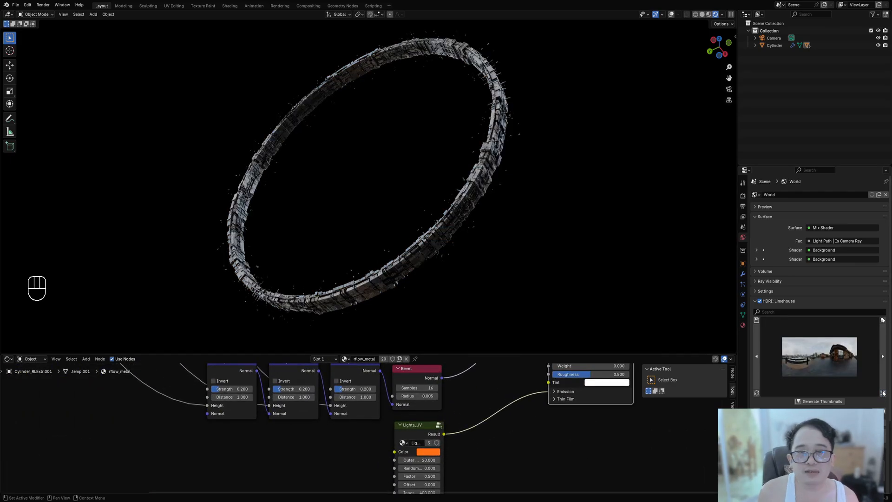
middle_click_drag(424, 209, 421, 215, "shift")
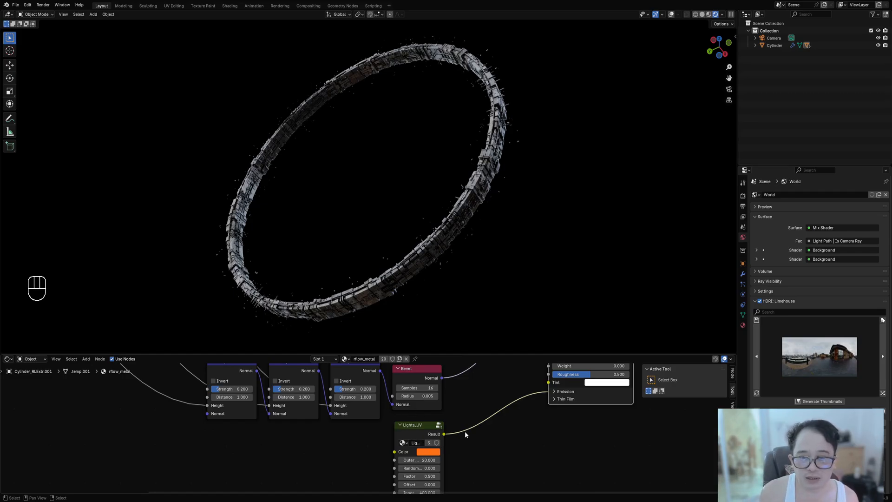
Examine how the Lights_UV node connects to the shader's Emission input in the rflow_metal material.
scroll(467, 411, "up", 3)
middle_click_drag(451, 474, 466, 430)
scroll(465, 431, "up", 2)
middle_click_drag(523, 429, 400, 392)
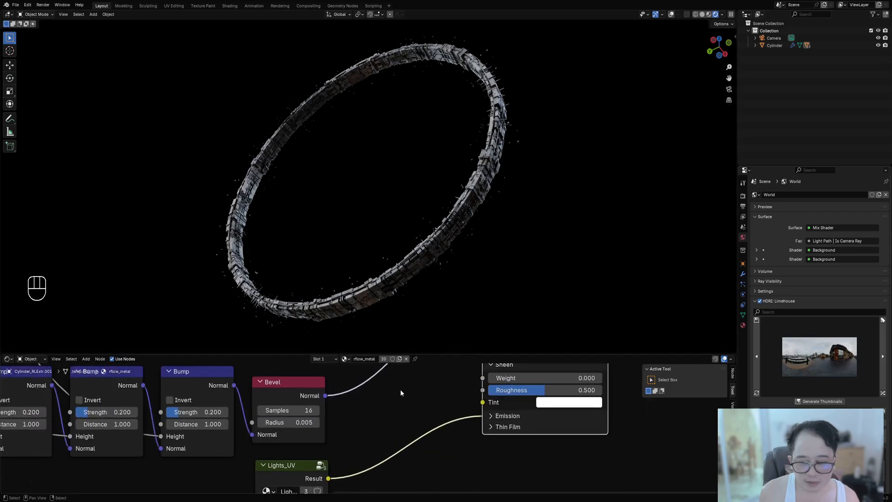
middle_click_drag(503, 407, 437, 420)
scroll(306, 455, "down", 2)
middle_click_drag(302, 458, 329, 425)
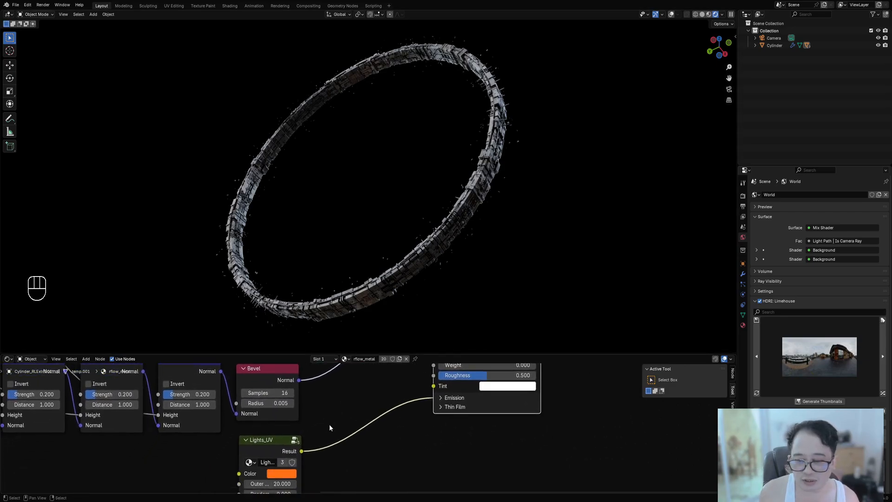
Use solid shading, select the ring's objects with Select Grouped, and enter Edit Mode with overlays shown.
key("z")
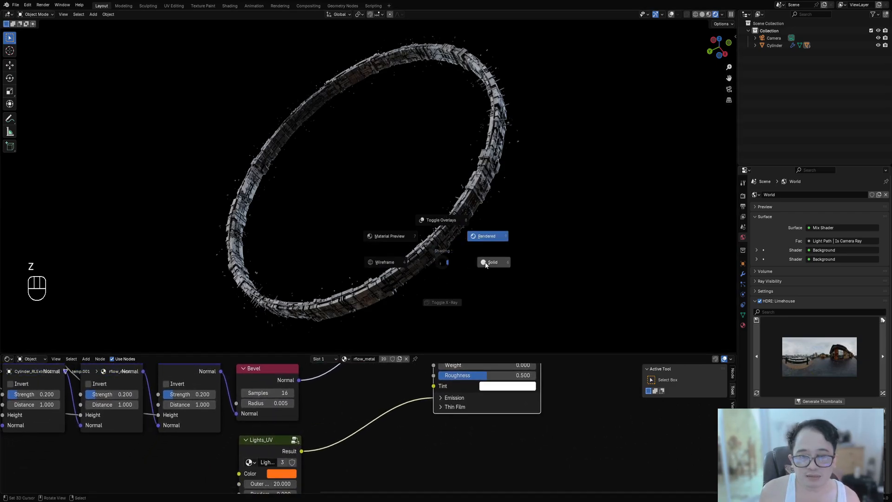
left_click(473, 225)
left_click(455, 230)
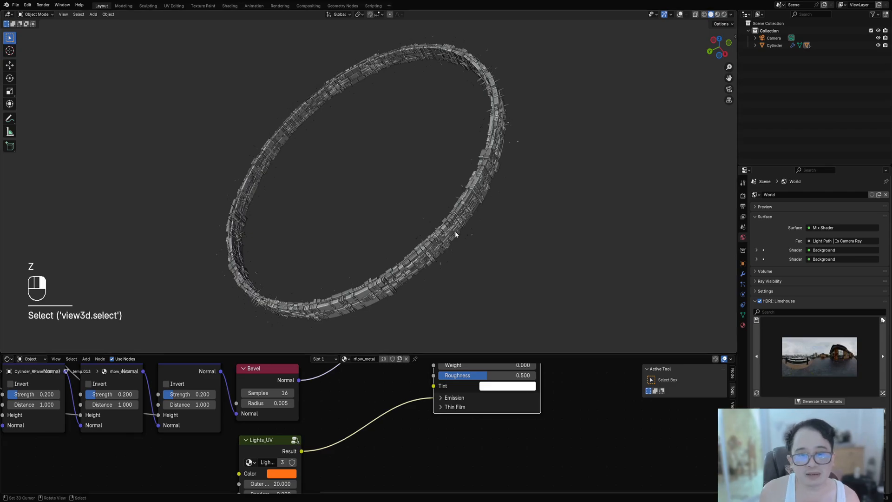
key("shift+g")
left_click(464, 222)
key("Tab")
key("shift+alt+z")
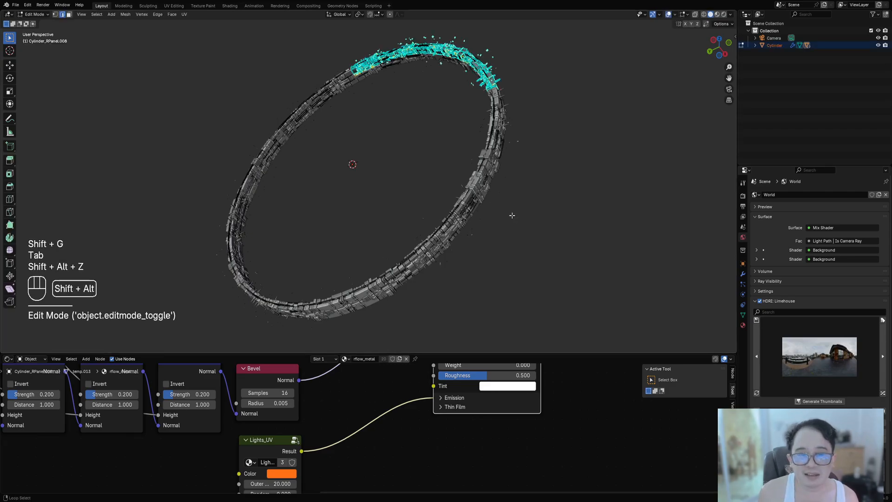
Select all the ring objects' geometry, save the file, and UV-map the selection with Cube Projection.
key("a")
key("Tab")
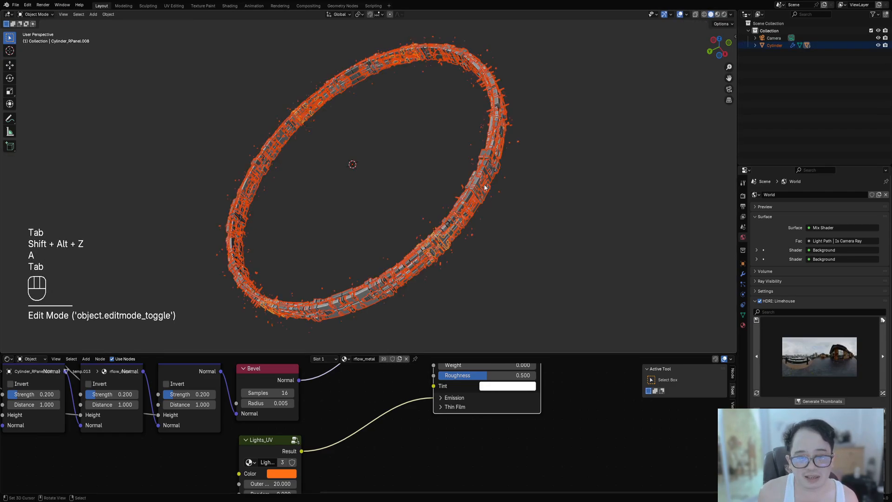
key("Tab")
middle_click_drag(517, 151, 489, 227, "shift")
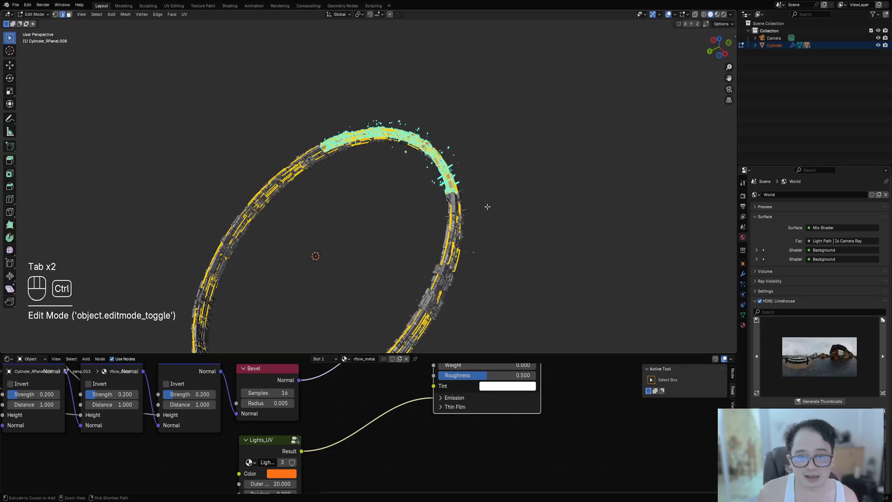
key("ctrl+s")
key("u")
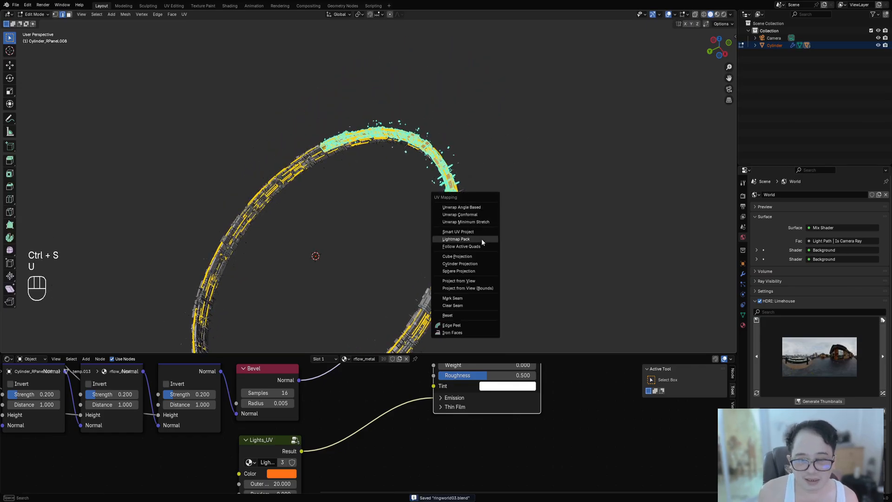
left_click(481, 256)
key("Tab")
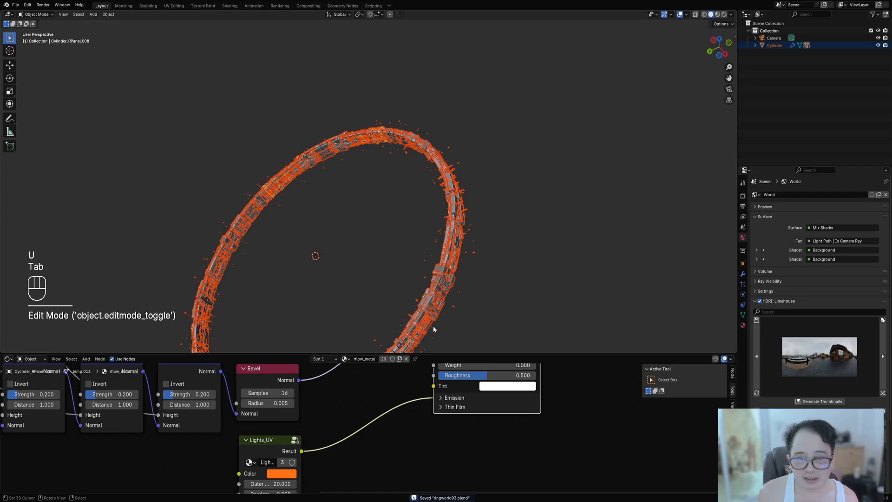
key("shift+alt+z")
Return to rendered shading and set the shader's Emission Strength to 20.
middle_click_drag(386, 415, 447, 392, "shift")
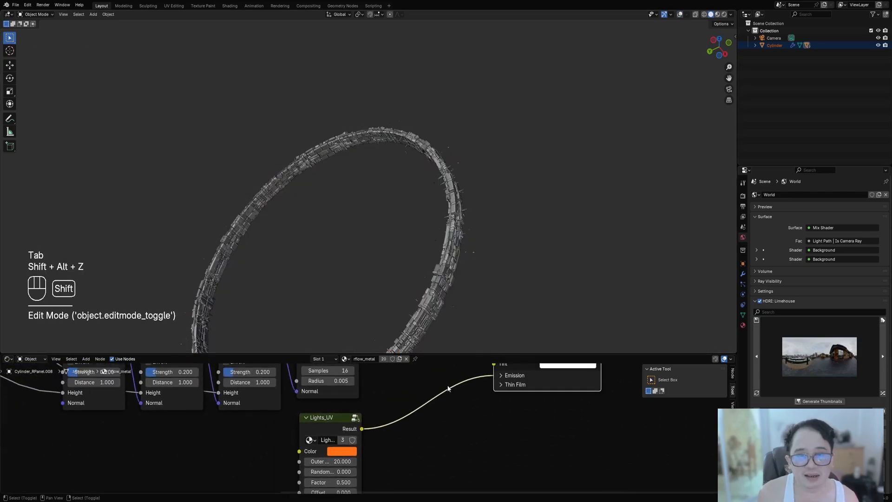
scroll(448, 409, "down", 5)
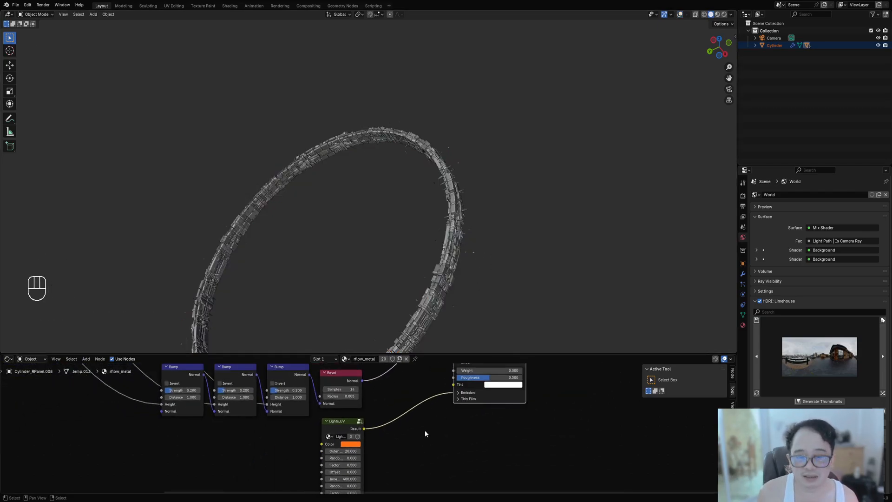
scroll(417, 432, "up", 2)
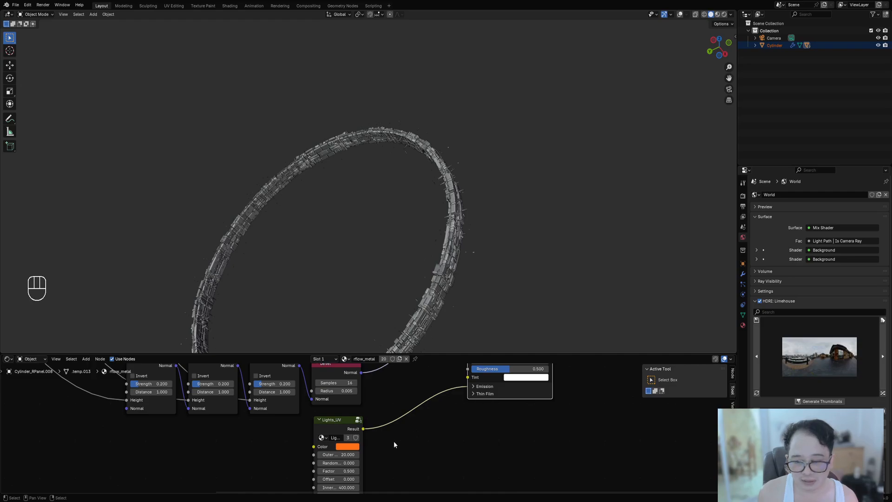
mouse_move(394, 441)
middle_mouse_down()
mouse_move(365, 449)
mouse_move(360, 472)
middle_mouse_up()
key("z")
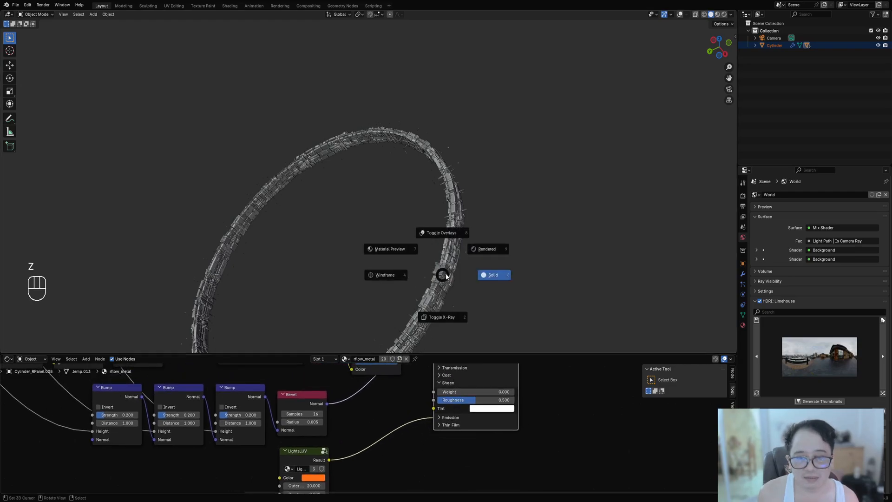
left_click(483, 250)
left_click(467, 417)
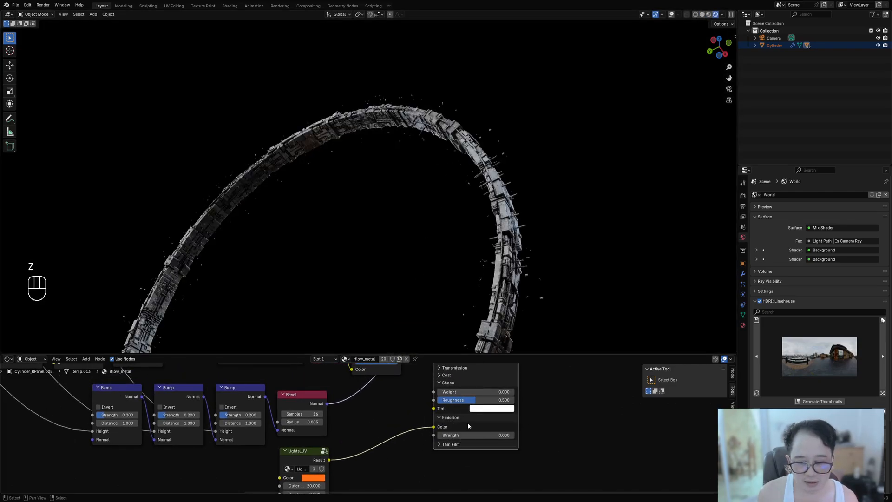
left_click(483, 435)
type("20")
key("Return")
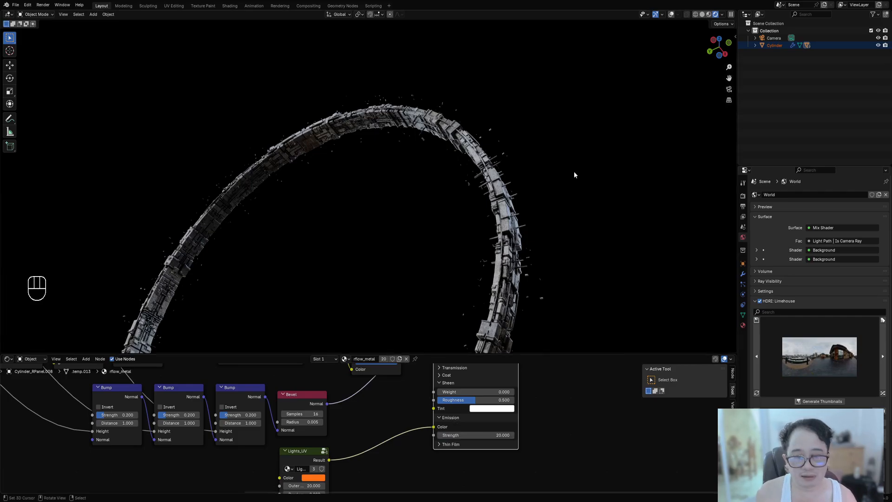
Soften the Lights_UV node's orange light color by setting its Saturation to 0.6.
middle_click_drag(553, 177, 503, 206)
key("shift+alt+z")
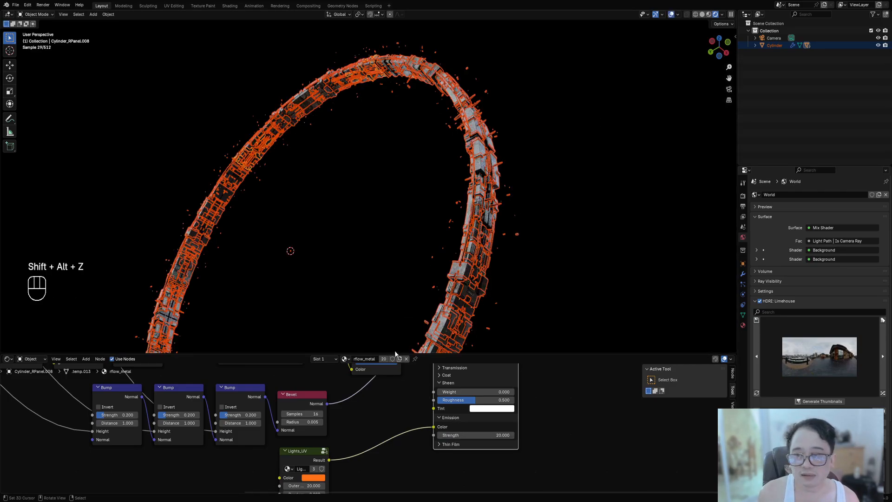
key("shift+alt+z")
middle_click_drag(331, 466, 346, 438)
scroll(346, 438, "up", 4)
left_click(330, 448)
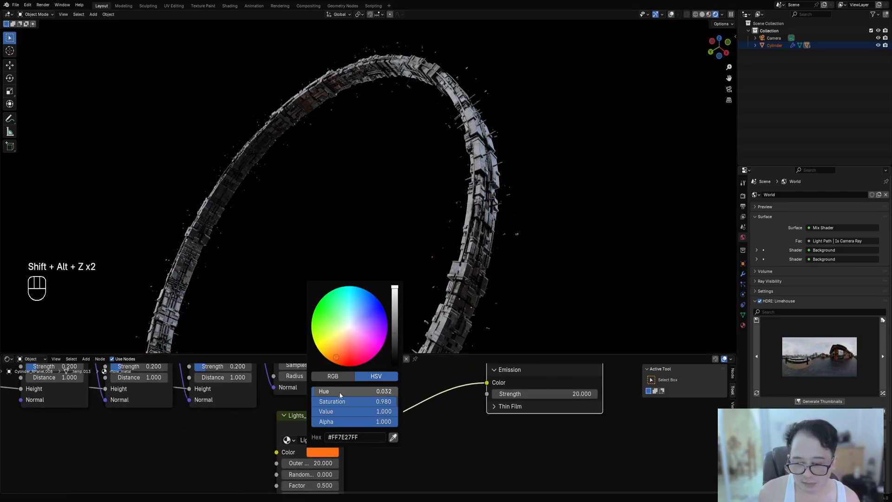
left_click_drag(342, 401, 307, 402)
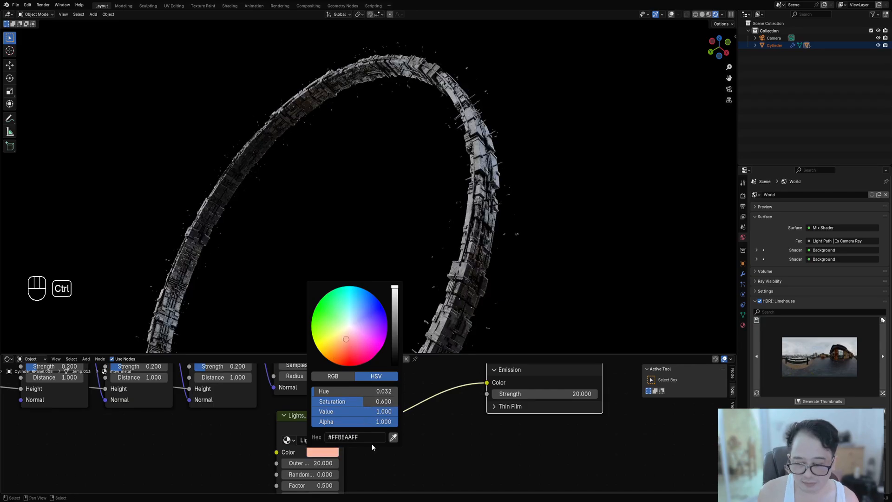
Set the Factor under the inner scale settings of the Lights_UV node to 0.08.
middle_click_drag(368, 452, 426, 400)
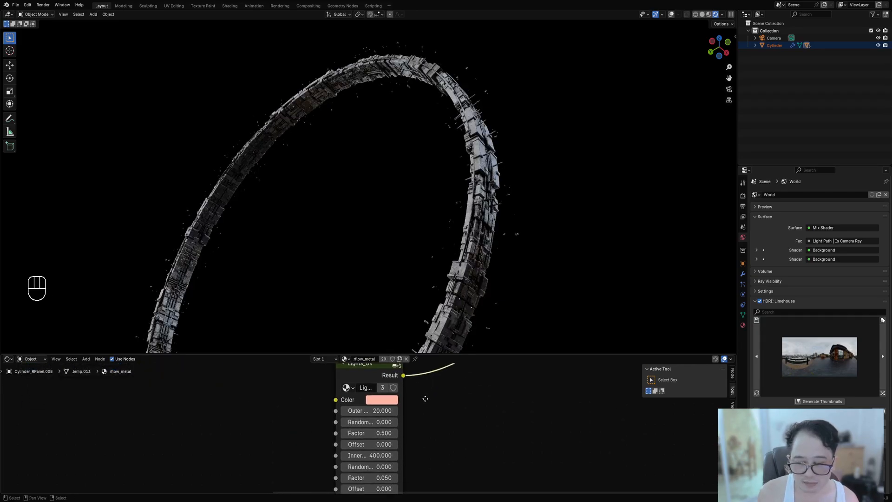
left_click(375, 455)
key("Escape")
middle_click_drag(372, 308, 421, 236)
scroll(397, 241, "down", 1)
middle_click_drag(466, 433, 451, 380)
scroll(440, 395, "up", 5)
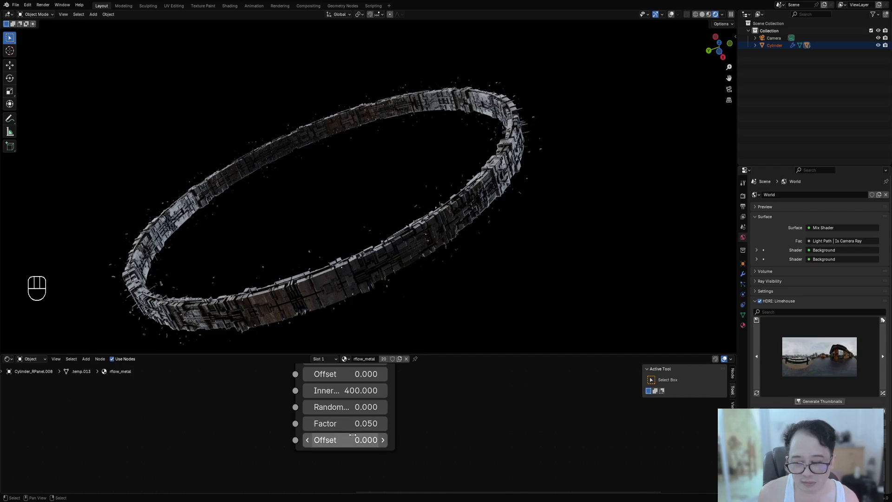
left_click(327, 423)
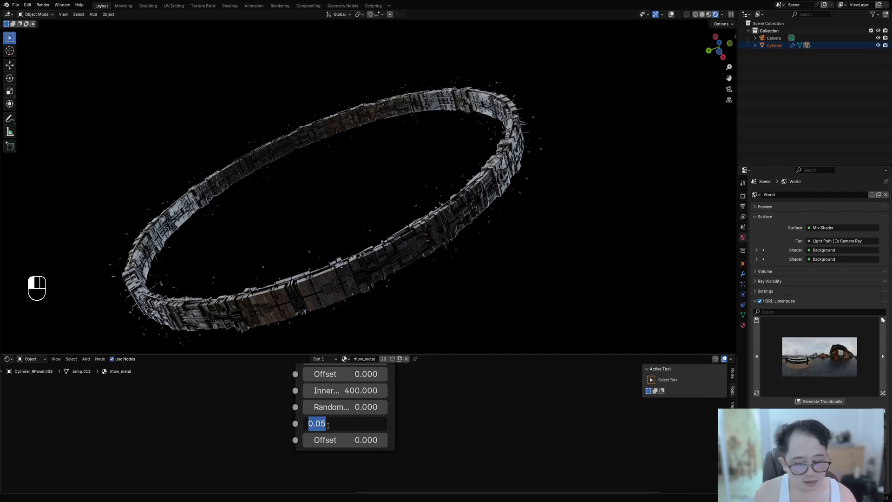
type("0.08")
key("Return")
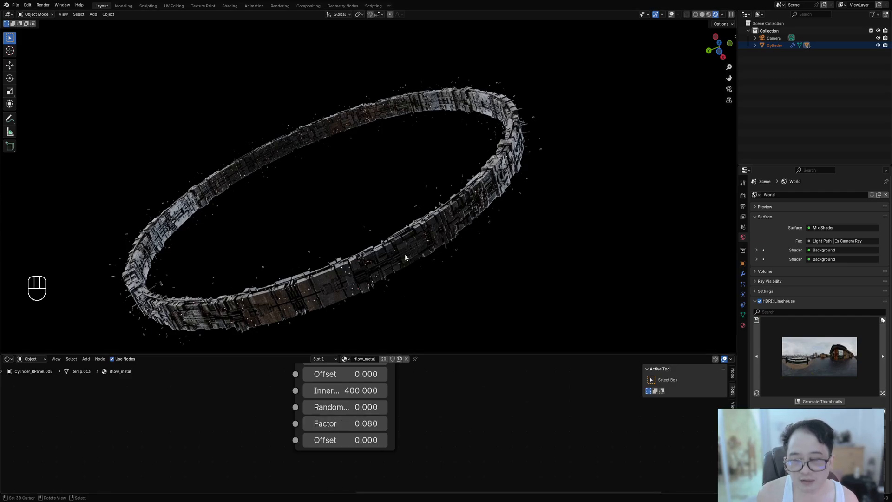
Set the last Offset of the Lights_UV node to 0.4 and check the lights around the ring.
middle_click_drag(353, 321, 377, 277)
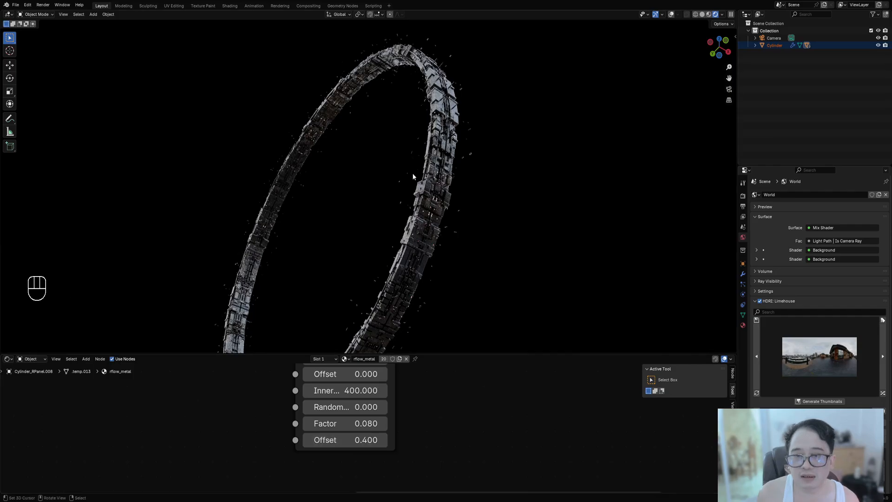
middle_click_drag(413, 177, 414, 187)
key("shift+alt+z")
key("shift+alt+z")
middle_click_drag(320, 219, 408, 273)
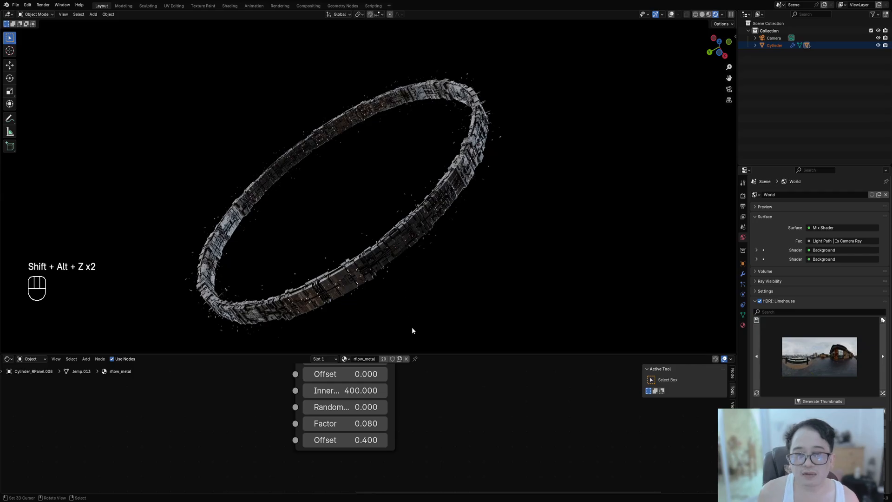
middle_click_drag(428, 435, 431, 412)
scroll(422, 241, "up", 1)
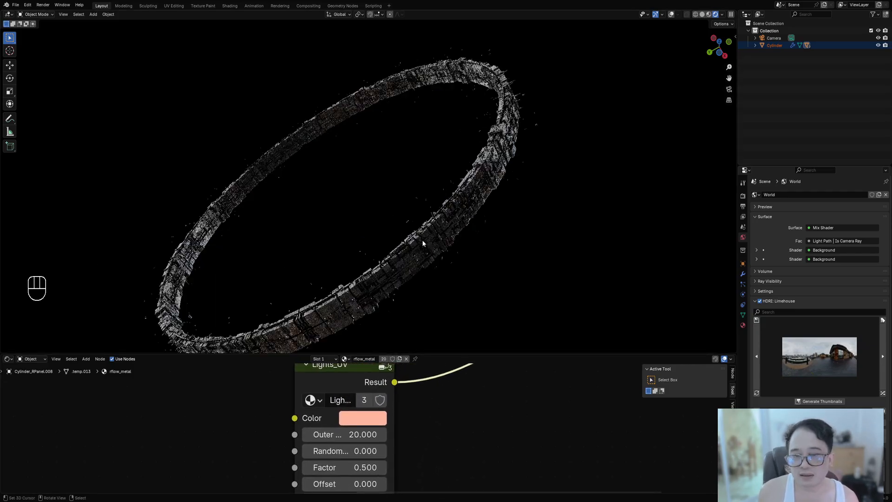
middle_click_drag(423, 241, 441, 221, "shift")
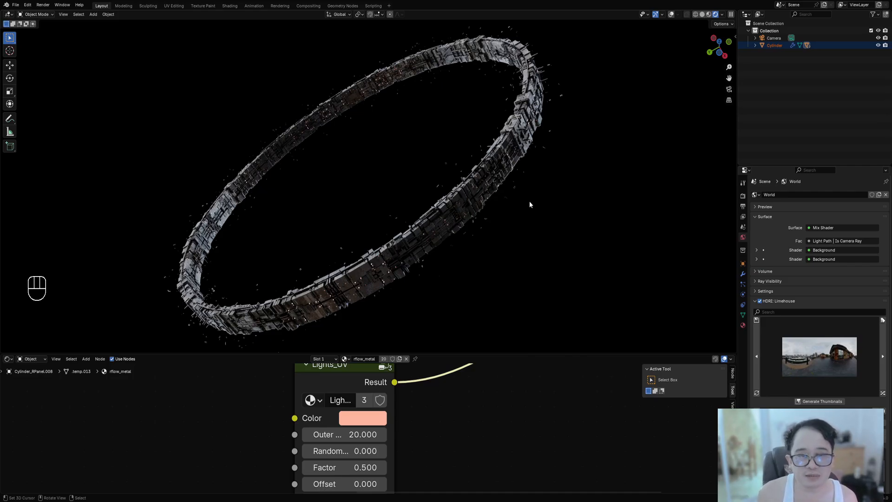
Select the scattered debris object around the ring and save the file, showing it in a maximized solid-shaded viewport with overlays.
left_click(526, 169)
key("shift+alt+z")
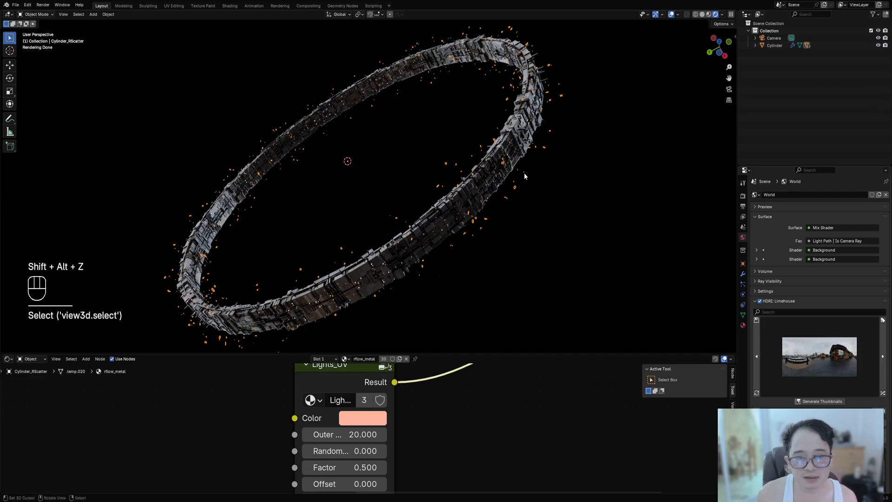
key("z")
left_click(486, 197)
key("ctrl+s")
key("ctrl+space")
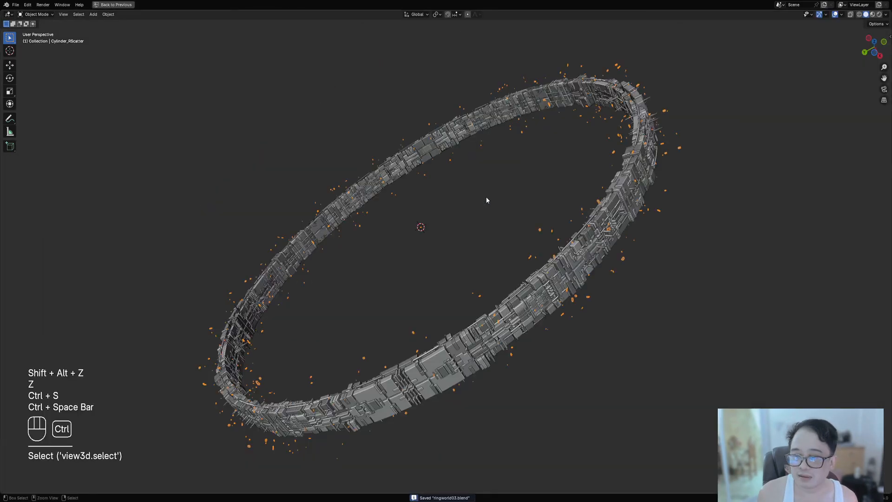
Save the file and run Apply Mesh on the scattered debris object.
scroll(535, 209, "down", 4)
middle_click_drag(584, 219, 515, 121, "ctrl")
key("ctrl+s")
key("Tab")
key("a")
key("Tab")
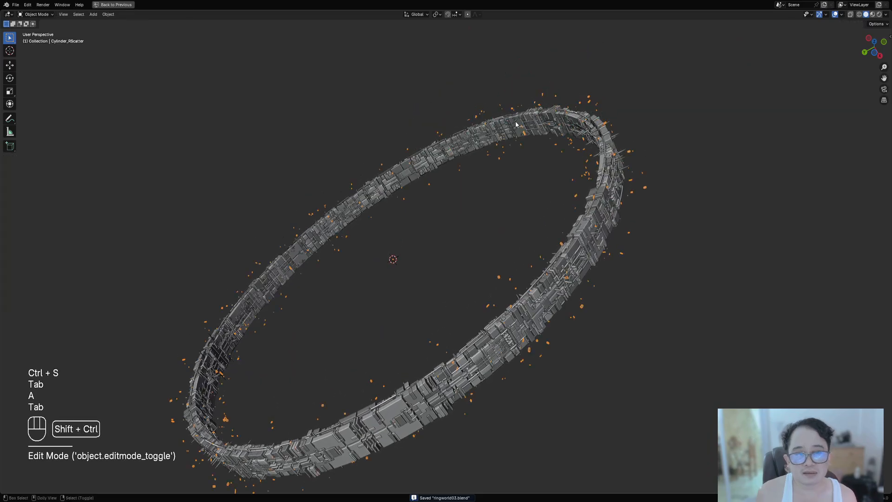
key("shift+ctrl+x")
mouse_move(514, 121)
left_click(506, 147)
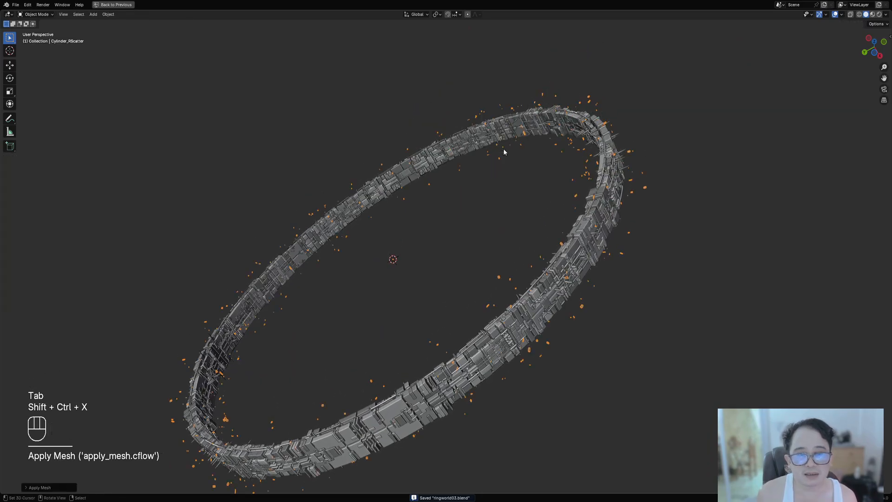
Inspect the applied mesh of the scattered debris object in Edit Mode and from the side, and save the file.
key("Tab")
key("Tab")
key("Tab")
key("a")
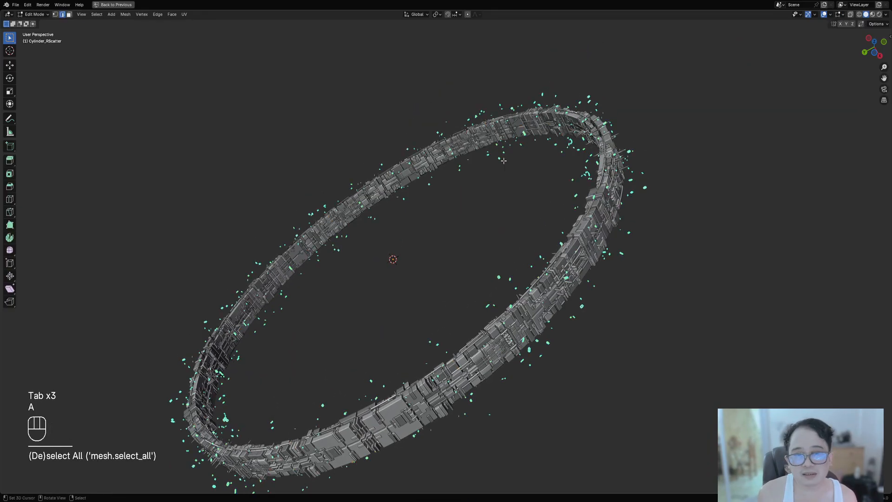
middle_click_drag(505, 159, 477, 219)
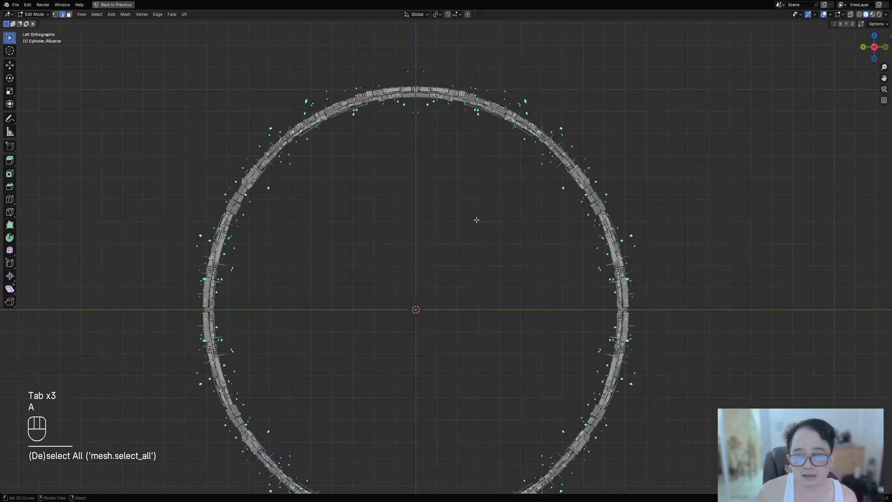
key("Tab")
middle_click_drag(481, 271, 470, 233)
key("ctrl+s")
Isolate the scattered debris object by hiding all unselected objects, and save the file.
key("Tab")
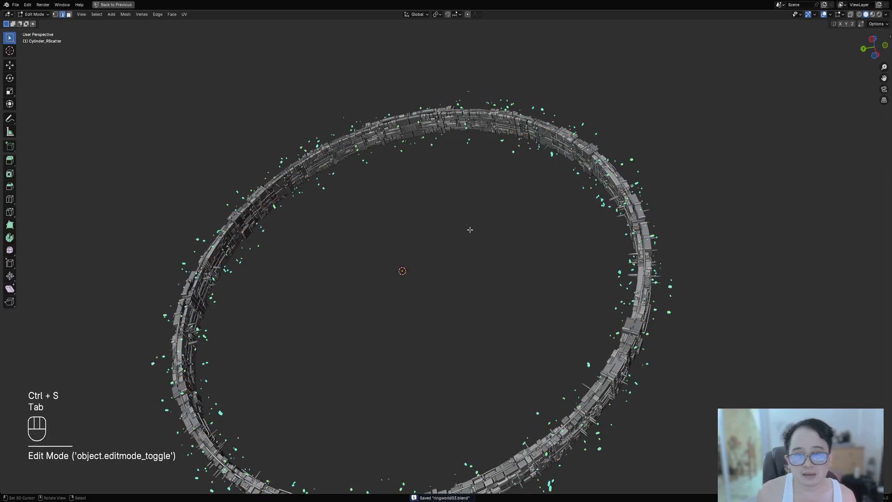
key("Tab")
key("a")
key("Tab")
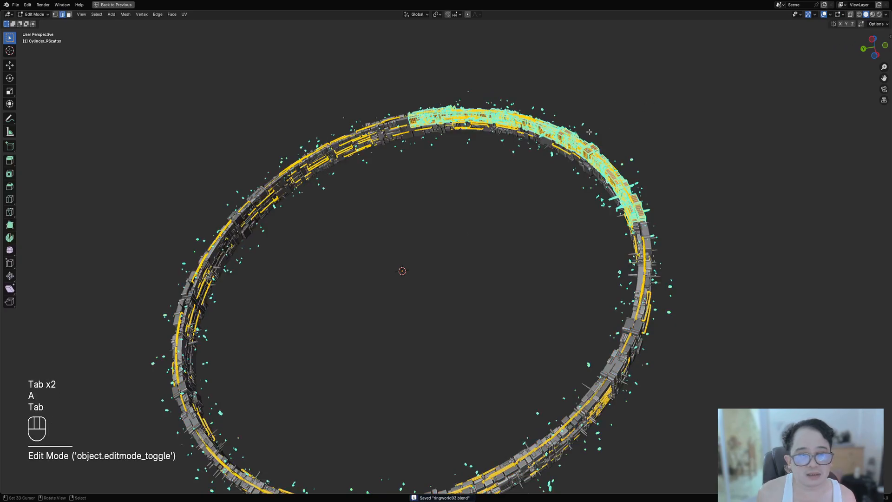
key("Tab")
left_click(584, 127)
key("shift+h")
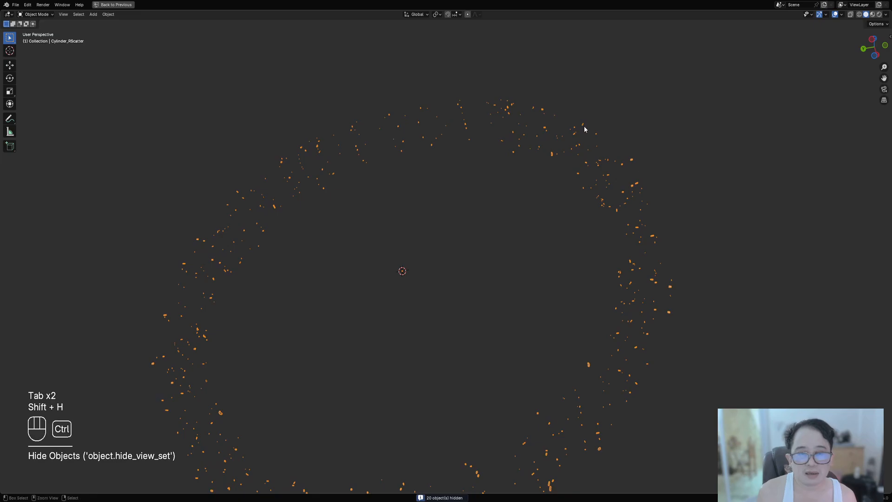
key("ctrl+d")
key("ctrl+s")
Select the whole debris mesh, separate it by loose parts, and return to Object Mode.
key("Tab")
key("a")
middle_click_drag(437, 307, 437, 282, "ctrl")
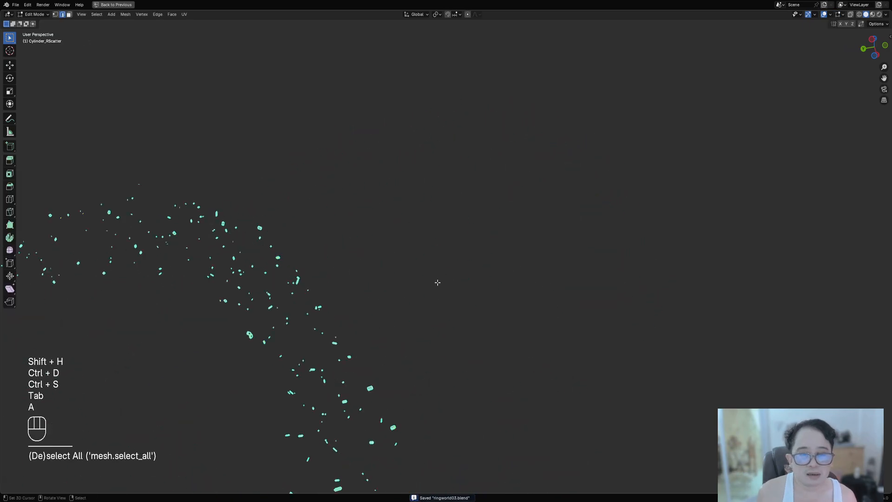
scroll(437, 282, "up", 4)
middle_click_drag(215, 341, 515, 157, "shift")
scroll(516, 157, "up", 2)
scroll(470, 167, "down", 6)
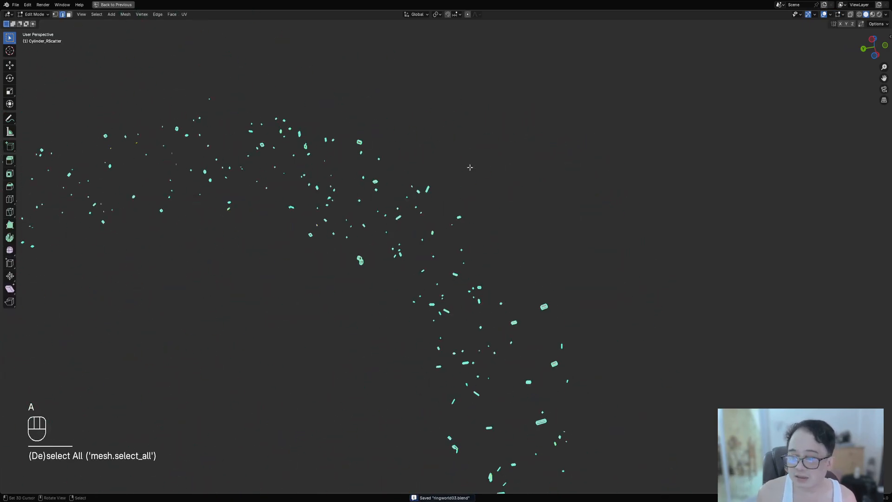
scroll(469, 167, "down", 5)
scroll(439, 219, "up", 3)
key("p")
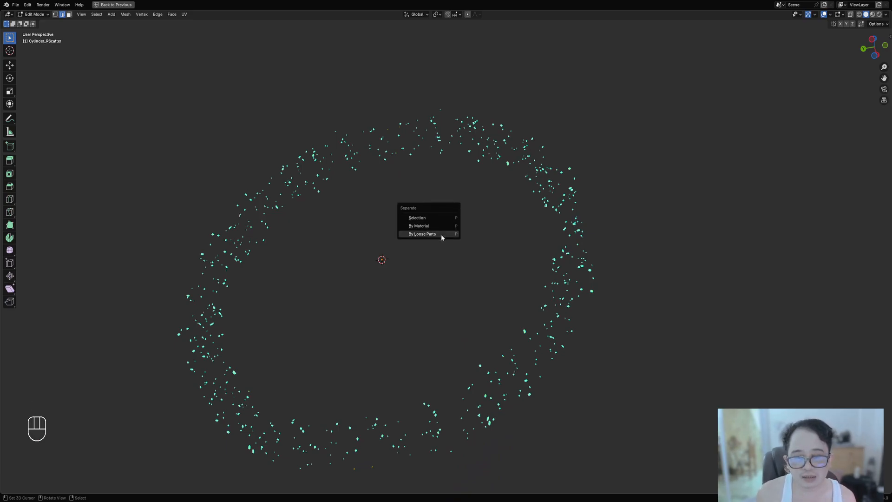
left_click(442, 234)
key("Tab")
scroll(441, 276, "up", 6)
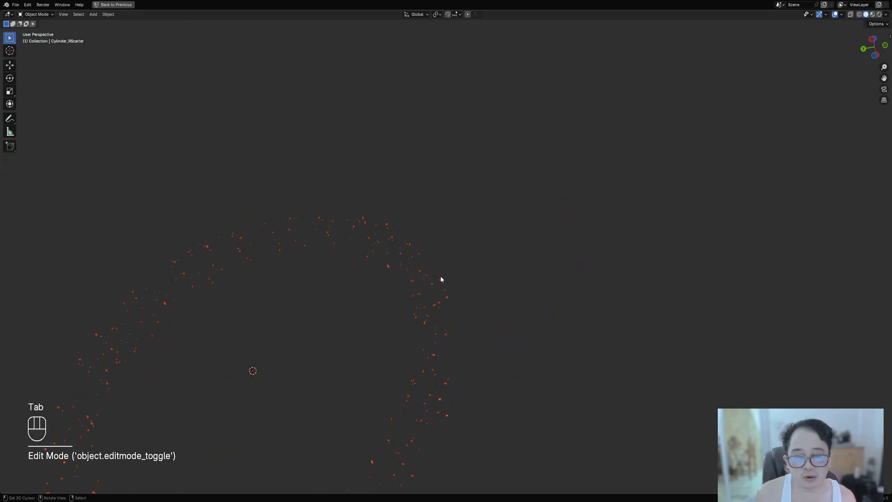
scroll(416, 275, "up", 4)
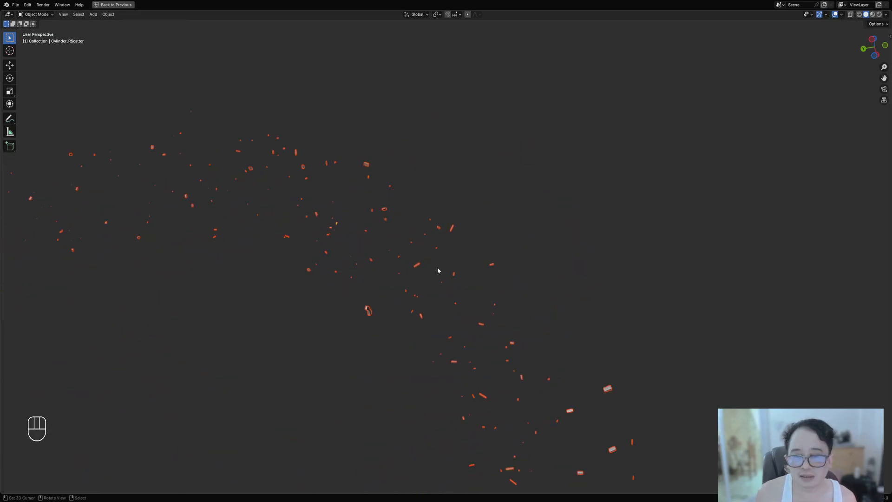
Put the selected debris pieces into a new collection named scatter_objects.
scroll(436, 271, "down", 8)
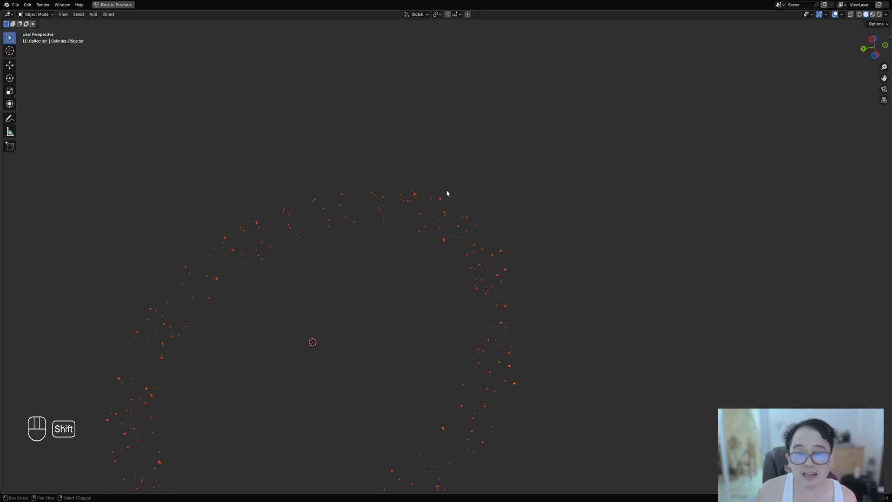
middle_click_drag(431, 211, 447, 309, "shift")
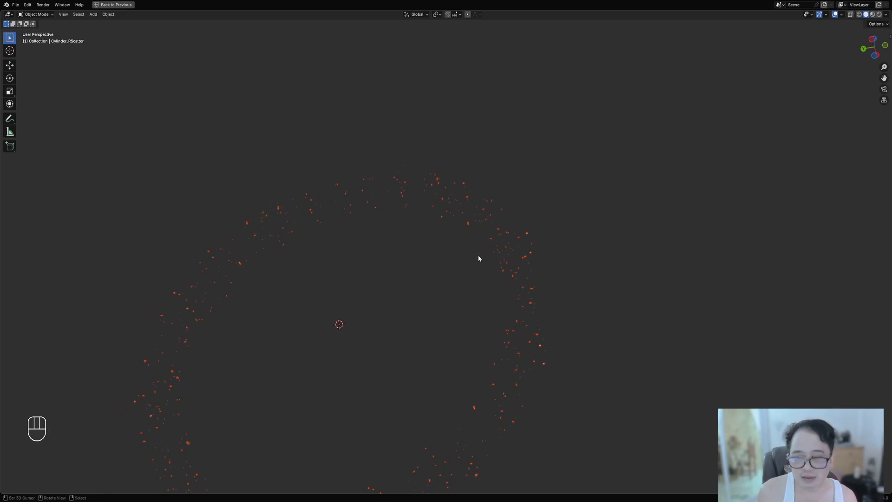
key("shift+g")
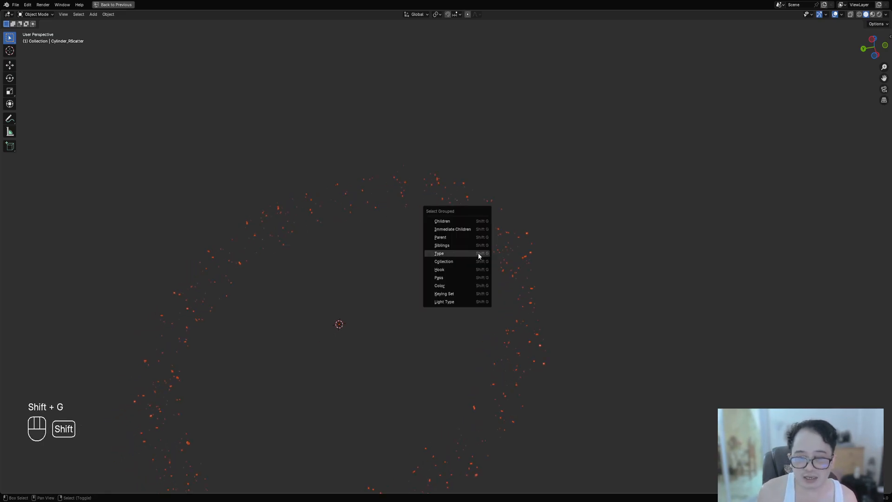
key("ctrl+g")
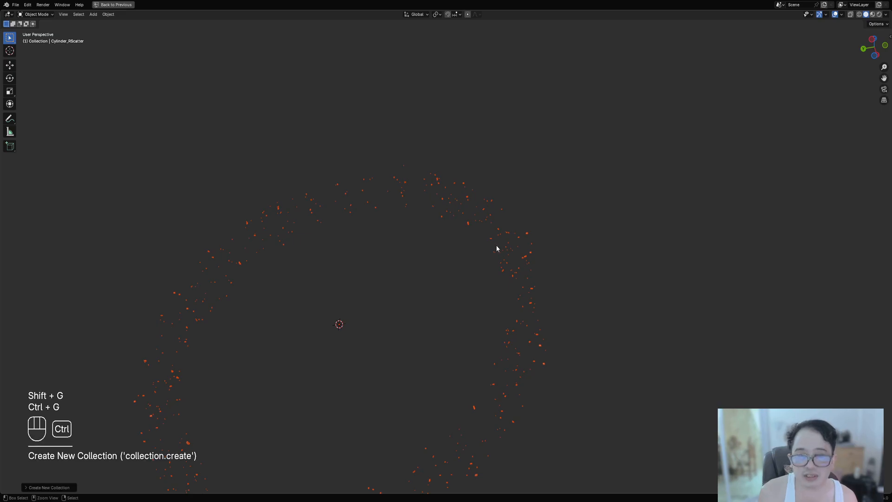
key("F9")
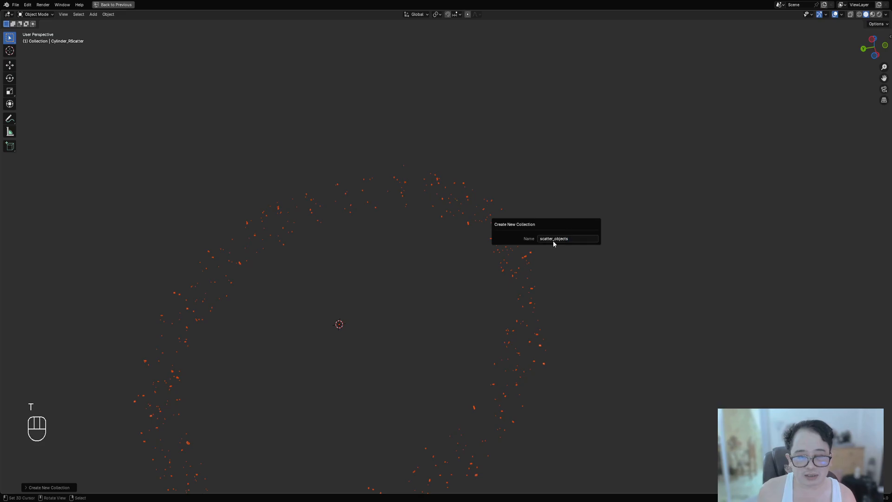
left_click(440, 260)
Clear the selection, pick one debris piece, and select everything grouped with it in the scatter_objects collection.
key("alt+a")
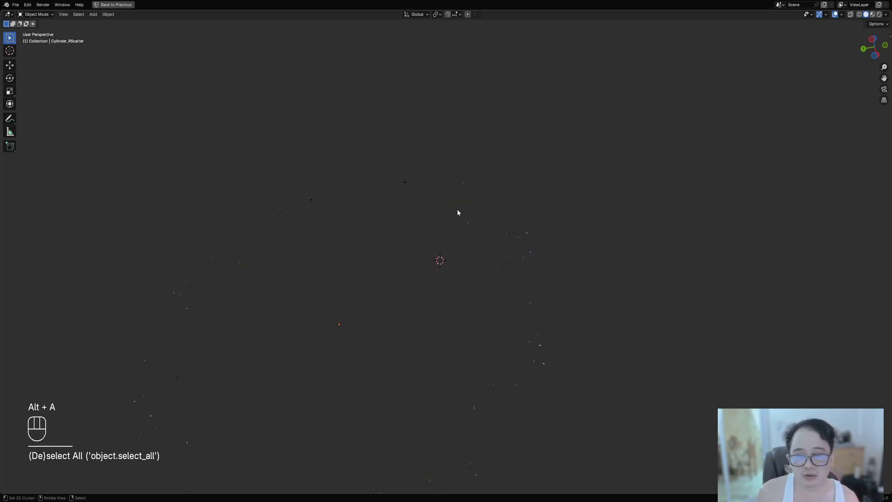
left_click(459, 198)
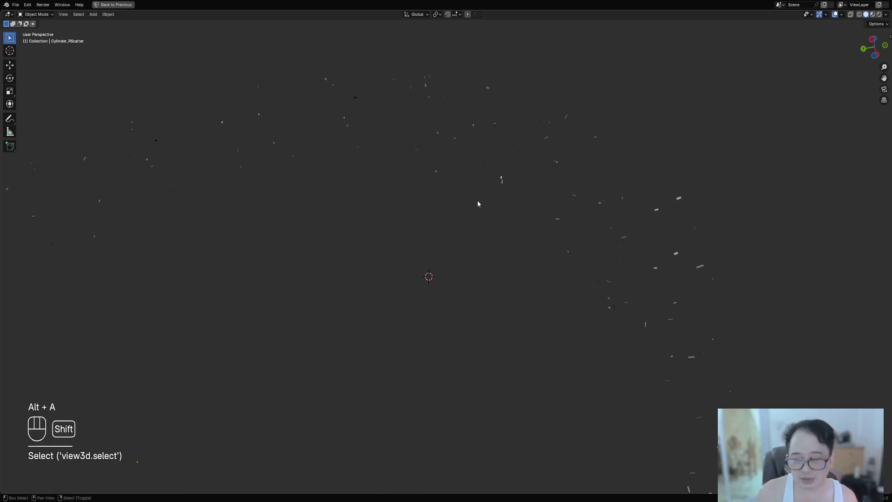
key("shift+g")
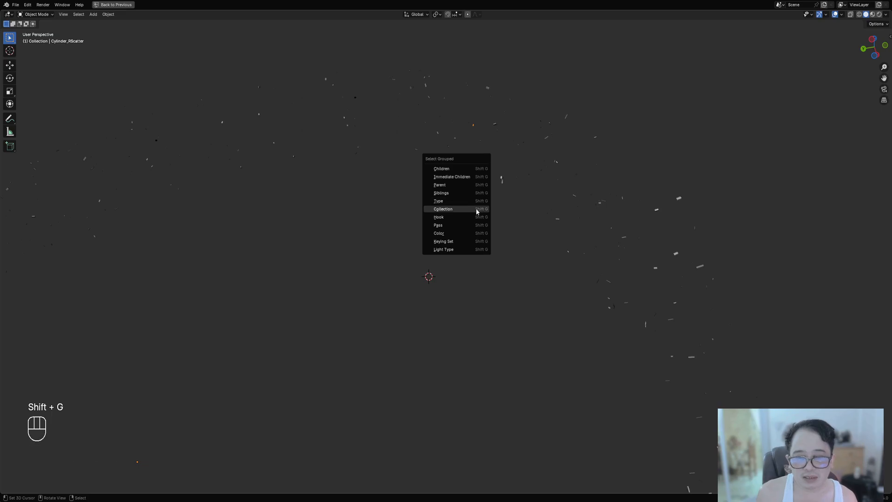
left_click(458, 212)
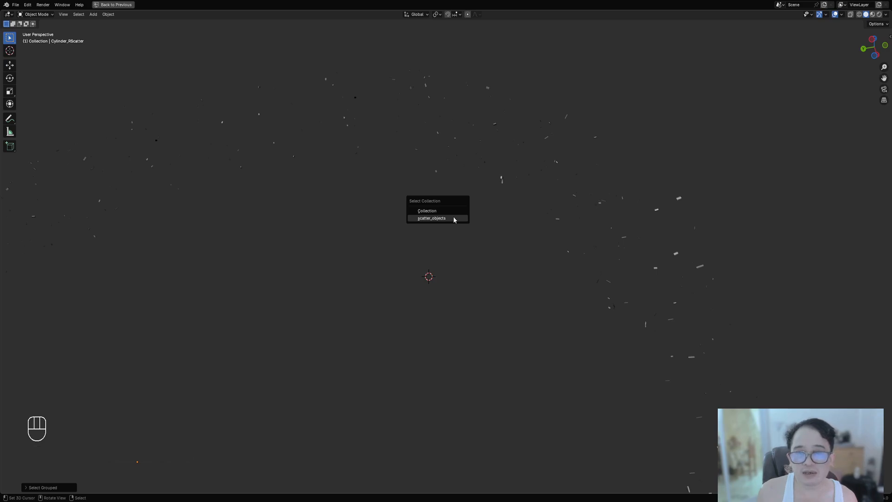
left_click(454, 217)
scroll(453, 217, "down", 6)
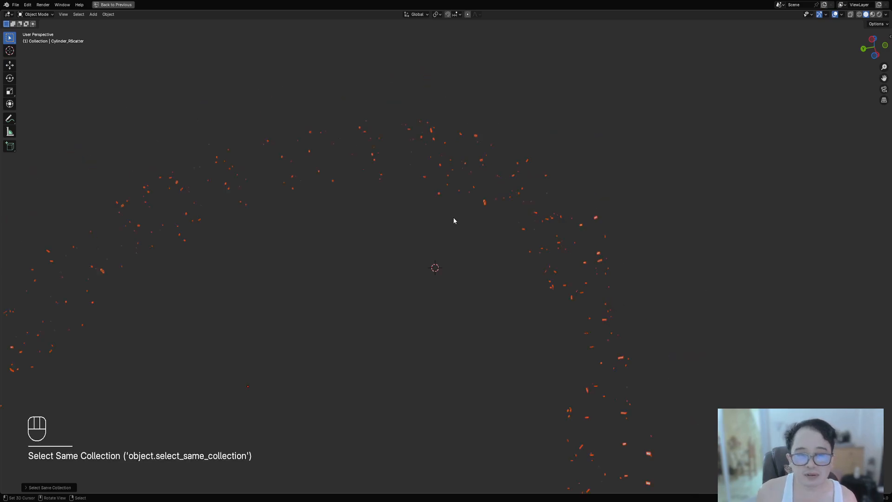
mouse_move(454, 217)
middle_mouse_down()
mouse_move(465, 229)
mouse_move(458, 228)
middle_mouse_up()
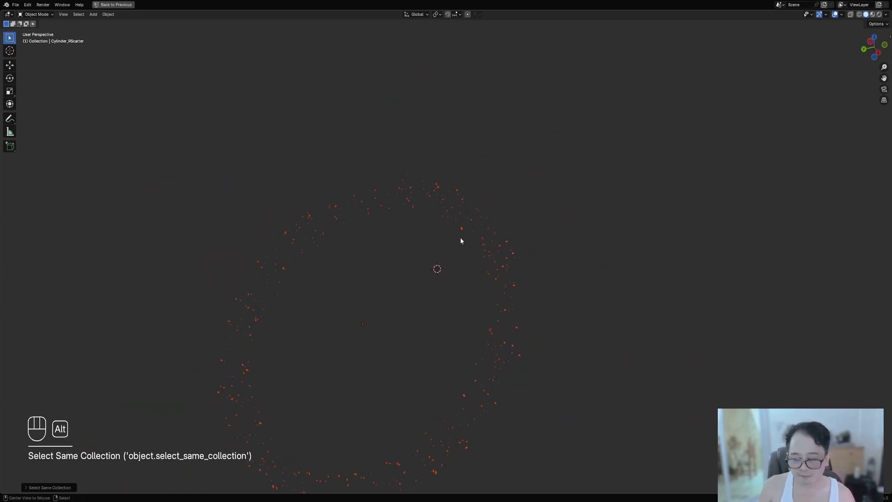
Unhide all hidden ring objects and clear the selection.
key("alt+h")
key("alt+a")
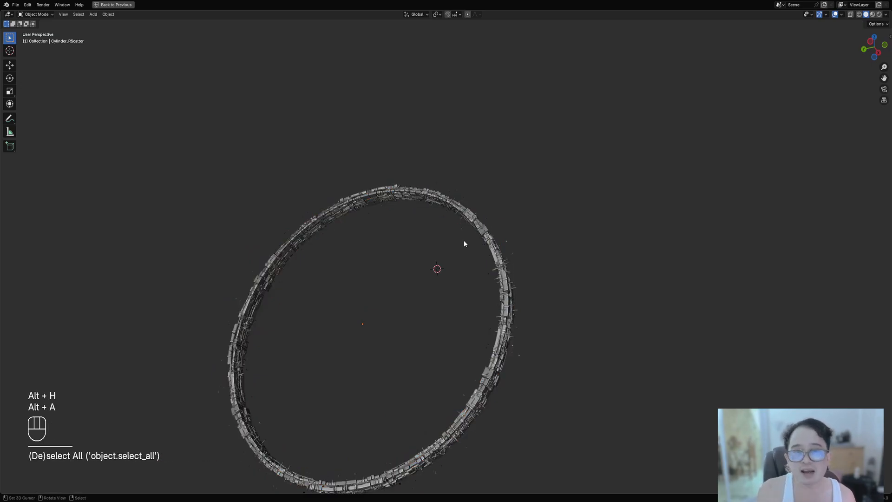
scroll(464, 244, "up", 3)
left_click(476, 166)
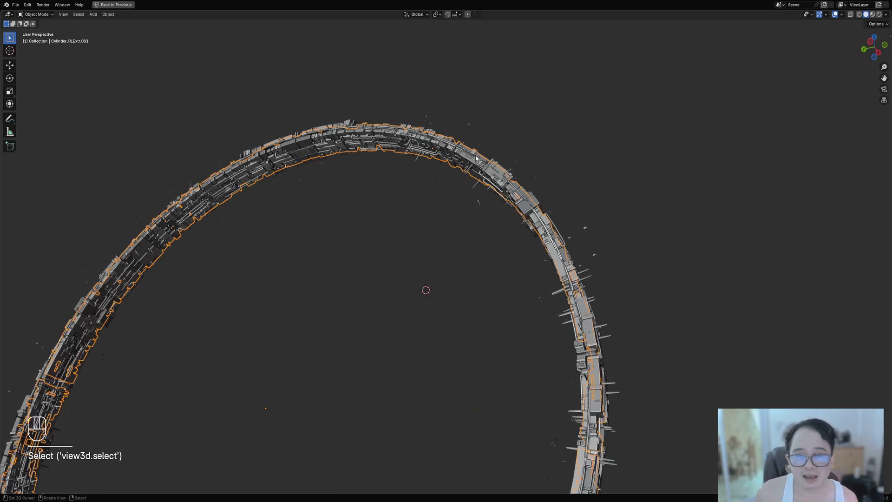
middle_click_drag(476, 166, 434, 179)
key("alt+a")
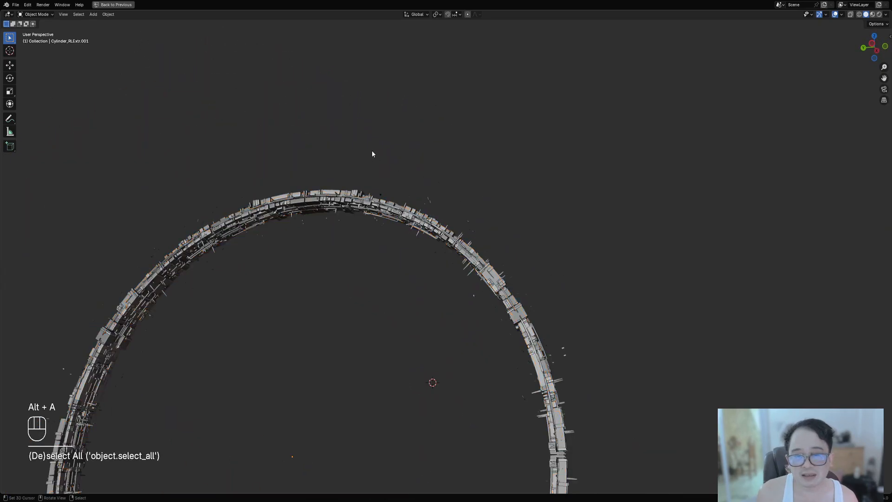
left_click_drag(372, 151, 643, 388)
key("alt+a")
Pick one debris piece beside the ring, select all objects in its scatter_objects collection, and save the file.
left_click(429, 199)
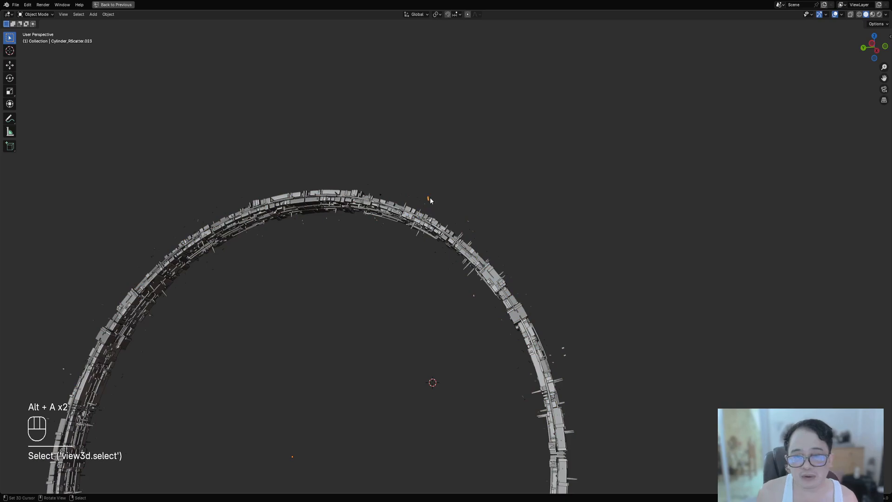
key("shift+g")
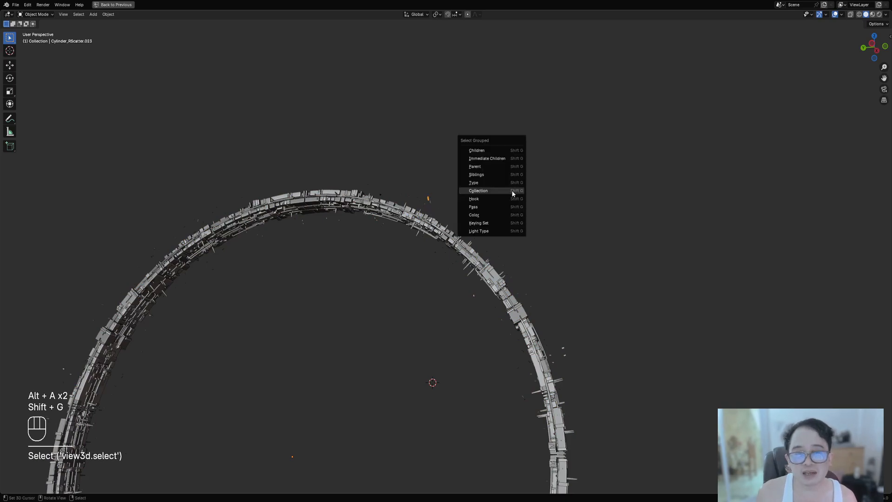
left_click(509, 192)
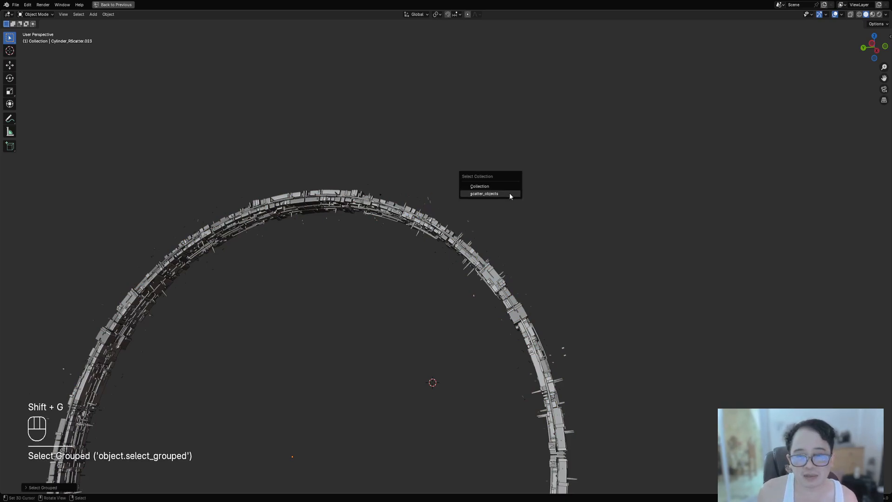
scroll(503, 190, "down", 5)
middle_click_drag(509, 317, 511, 291, "shift")
middle_click_drag(426, 322, 436, 249)
key("ctrl+s")
Restore the multi-editor layout and set the output frame rate to 30 fps.
key("ctrl+space")
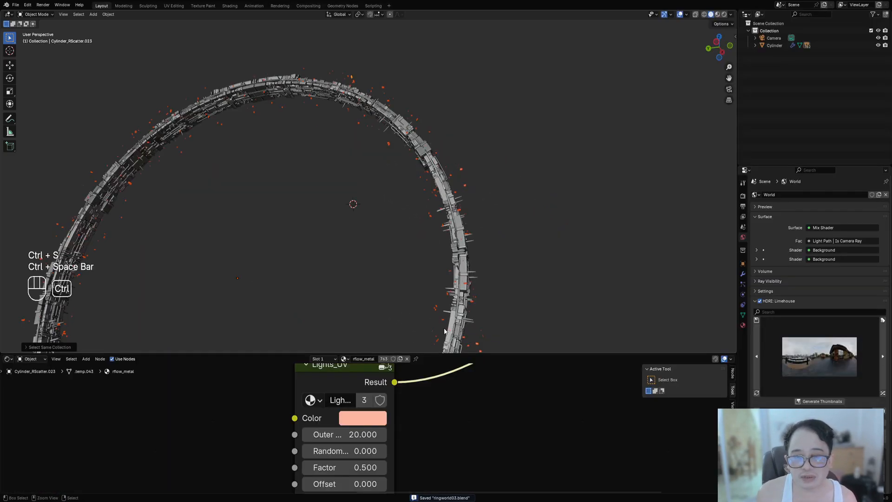
left_click(743, 206)
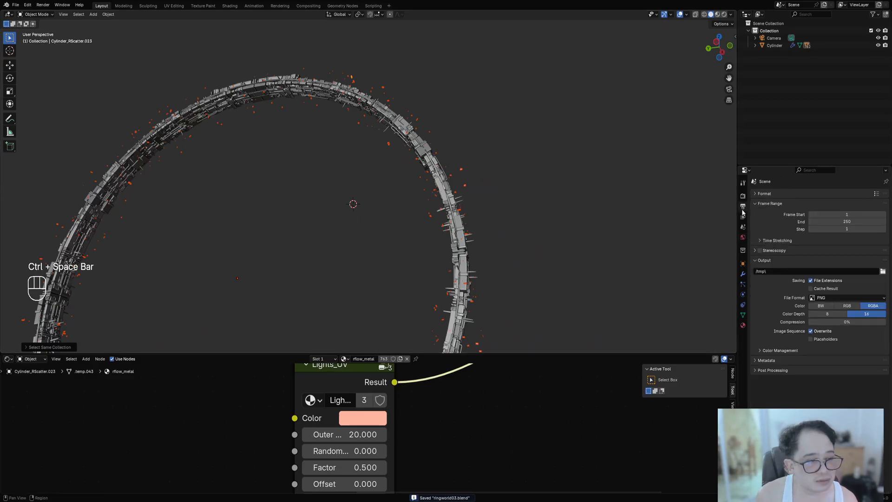
left_click(790, 240)
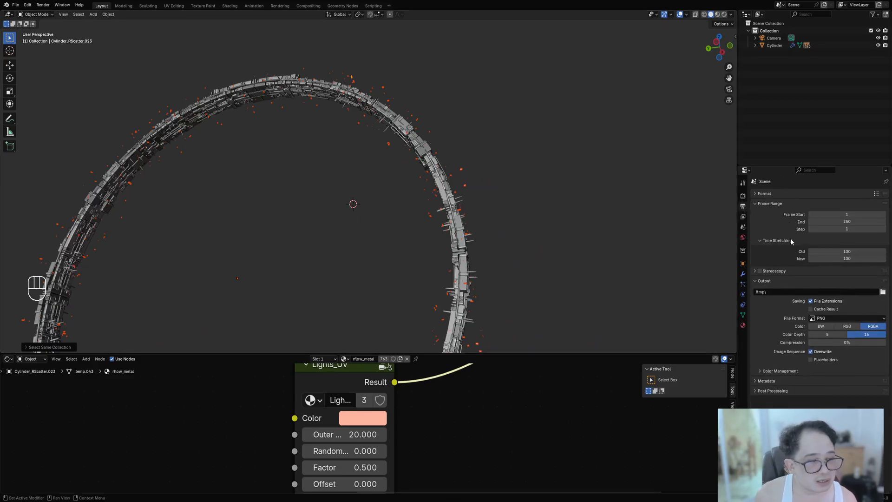
left_click(780, 194)
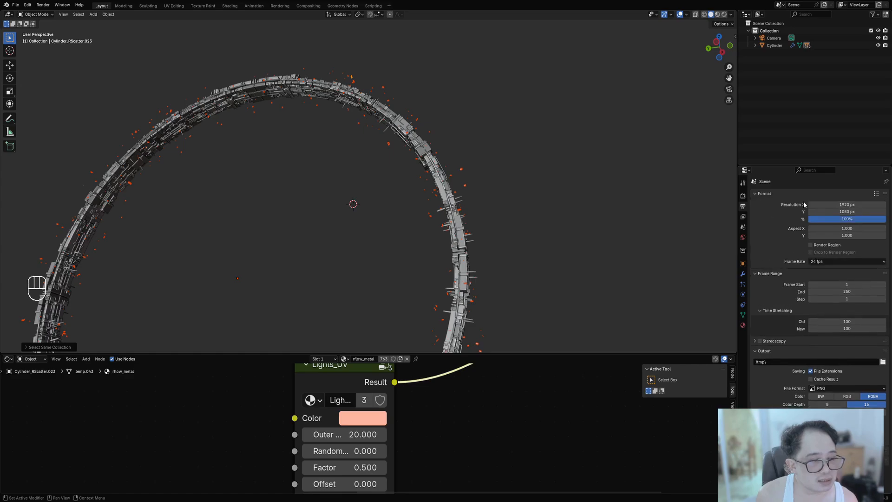
left_click(826, 261)
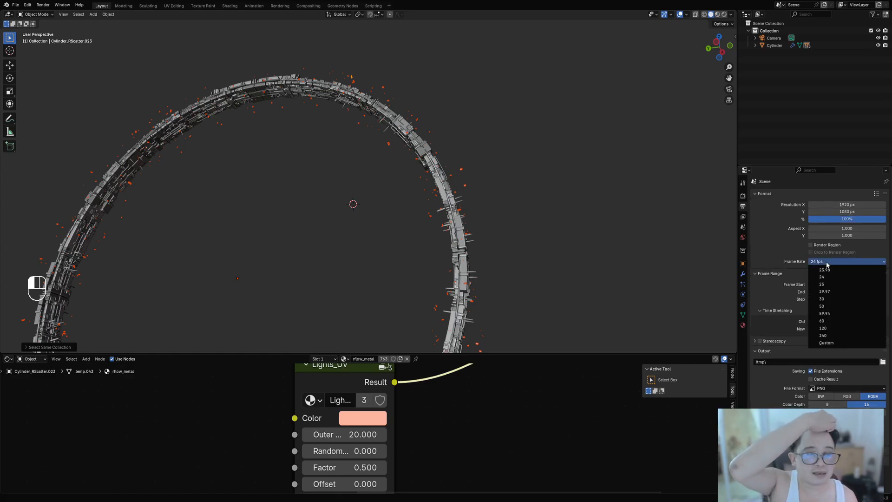
left_click(822, 299)
Set the end frame of the scene's frame range to 300.
left_click(844, 291)
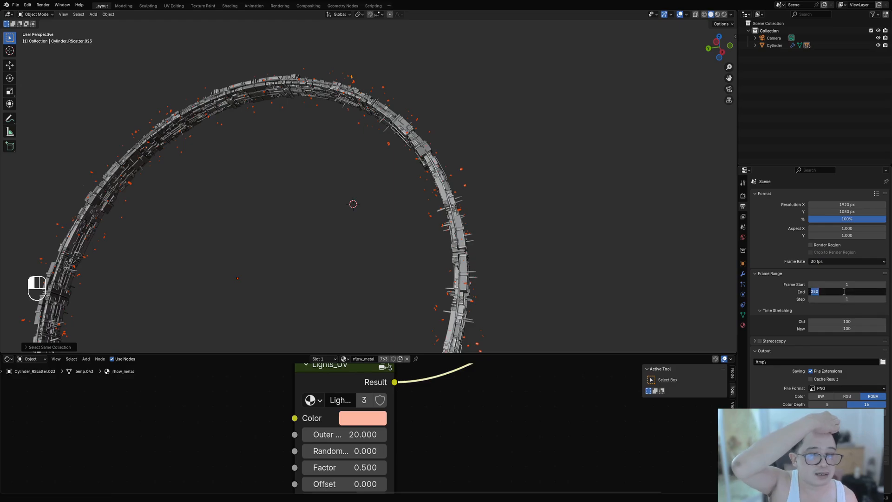
type("300")
key("Return")
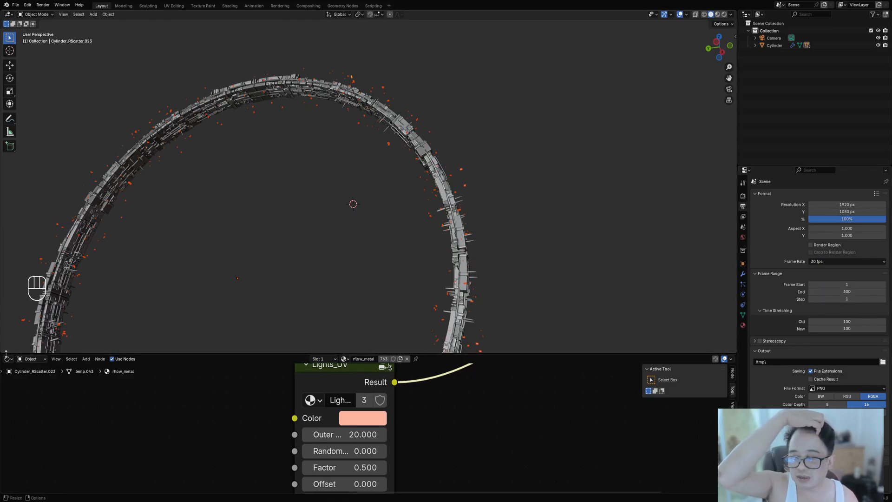
Split the shader editor area, turn the new half into a Graph Editor with its sidebar hidden, and save the file.
left_click_drag(6, 352, 352, 363)
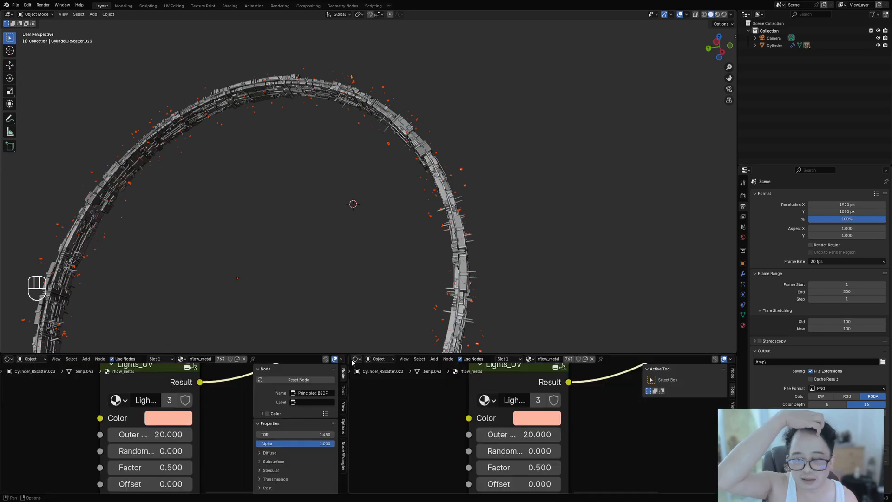
left_click(356, 359)
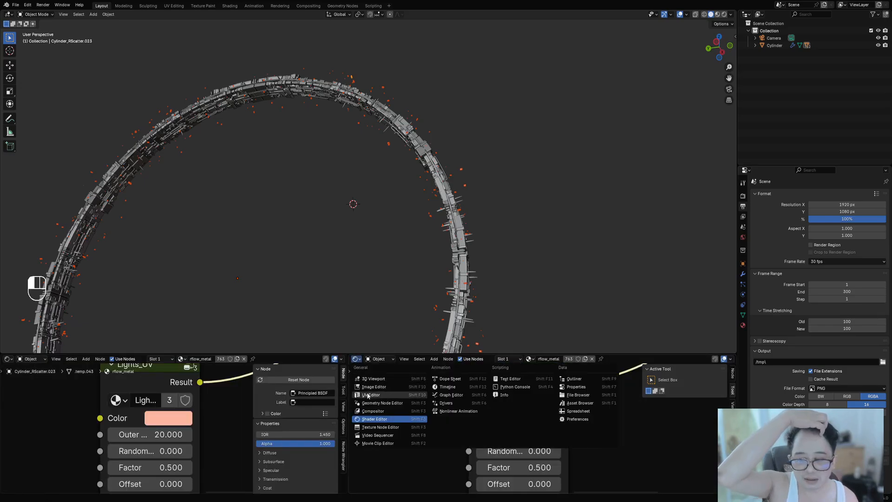
left_click(449, 395)
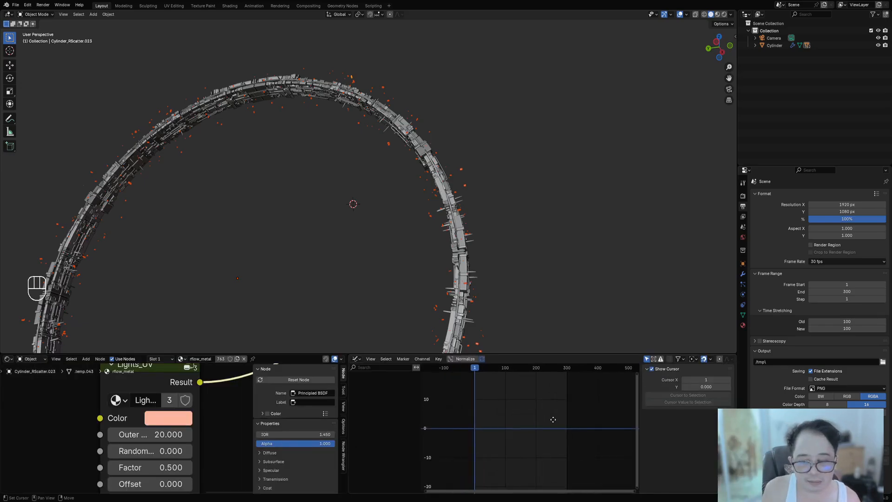
key("n")
key("ctrl+s")
scroll(500, 210, "up", 3)
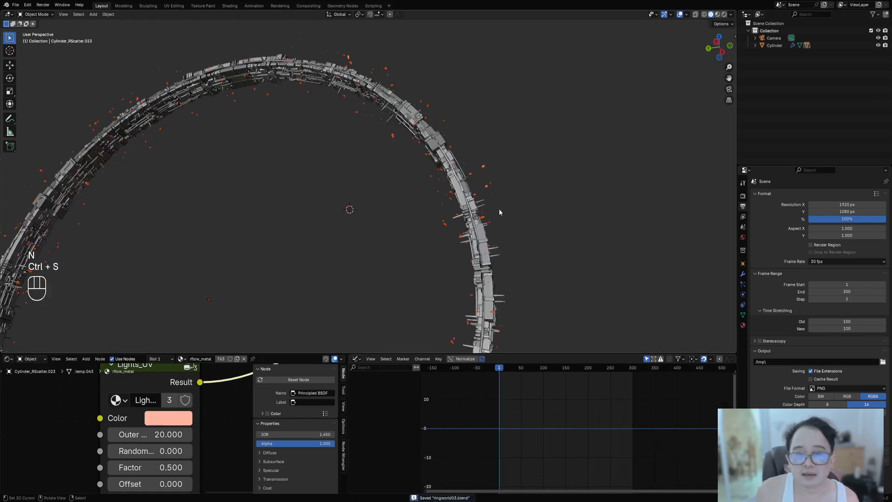
middle_click_drag(550, 127, 500, 152, "shift")
key("shift+q")
mouse_move(501, 151)
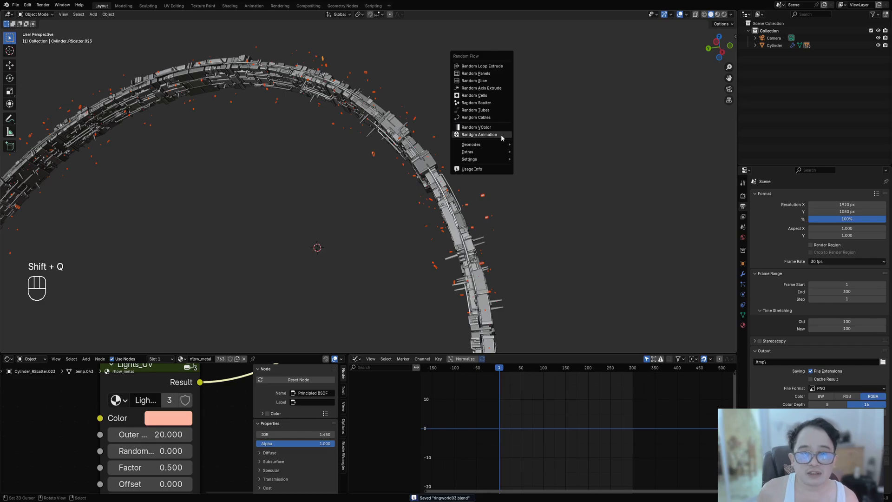
left_click(500, 135)
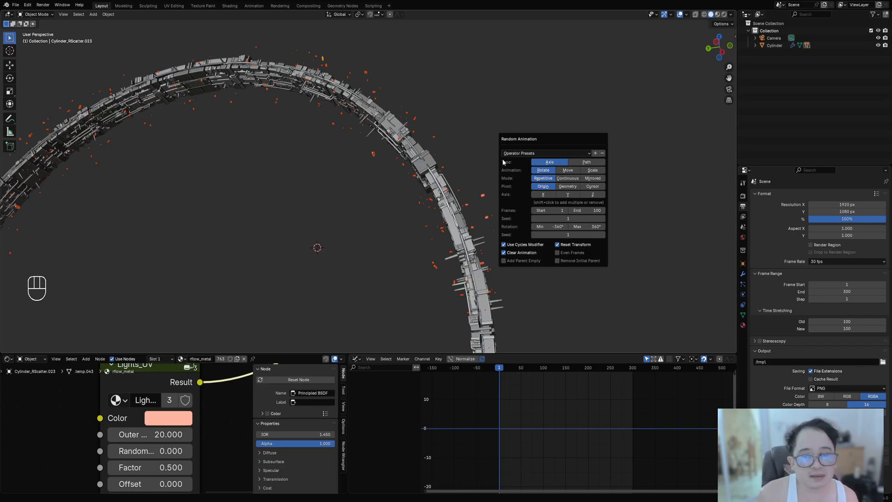
Set the origin of every selected debris piece to its own geometry and save the file.
scroll(450, 205, "down", 5)
middle_click_drag(456, 203, 469, 219, "alt")
scroll(436, 149, "up", 3)
key("w")
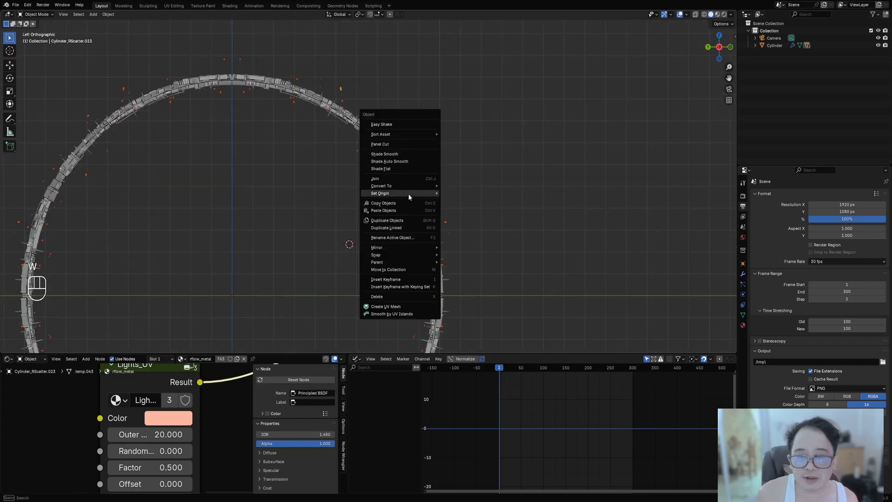
mouse_move(408, 194)
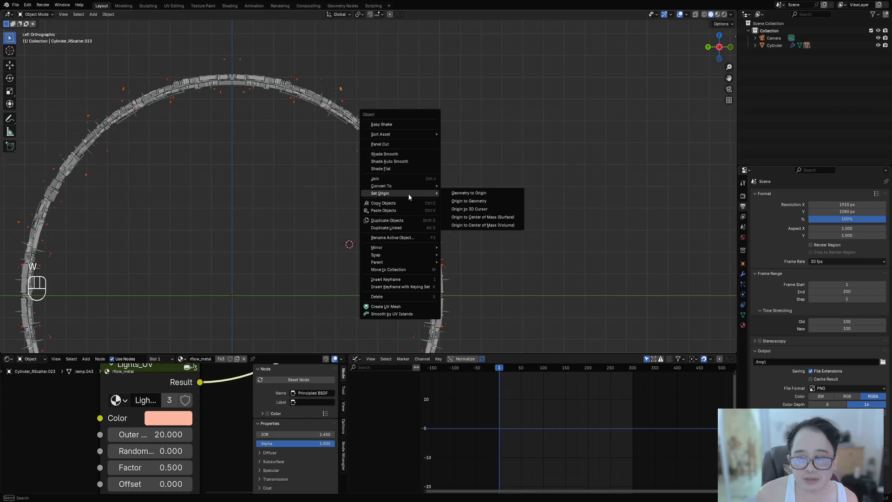
left_click(462, 202)
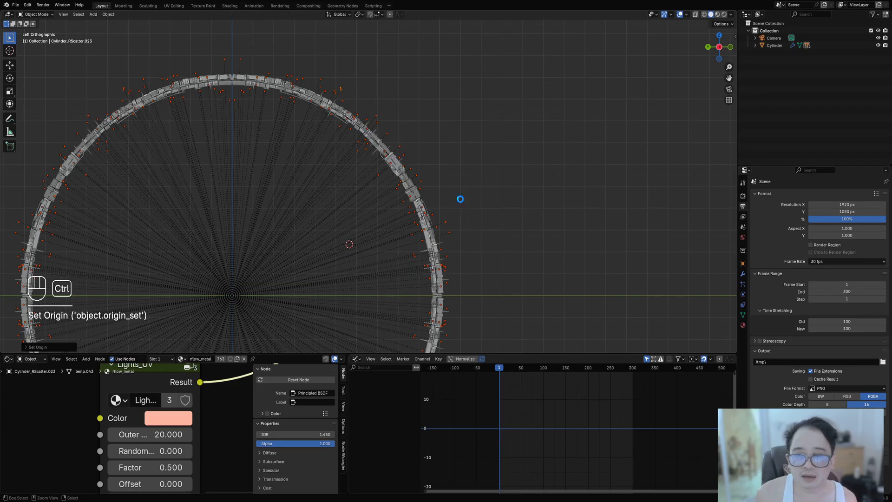
key("ctrl+s")
scroll(483, 233, "up", 3)
middle_click_drag(487, 247, 437, 163)
key("w")
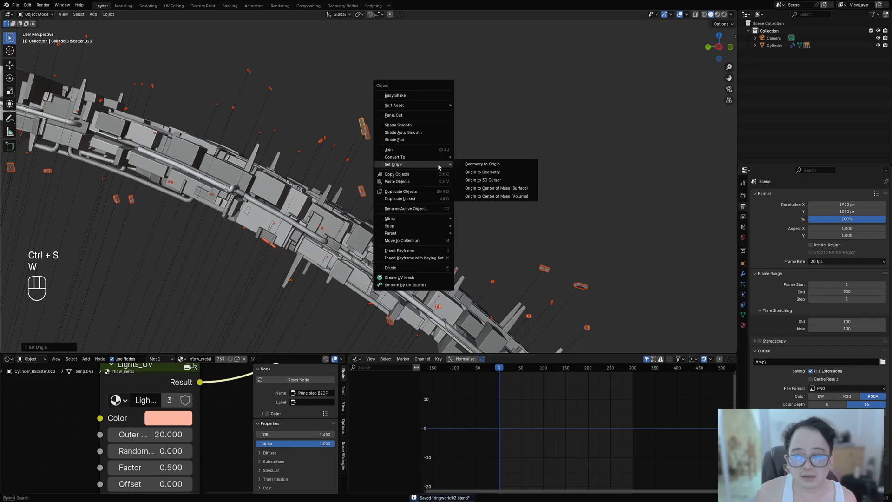
key("shift+q")
left_click(470, 173)
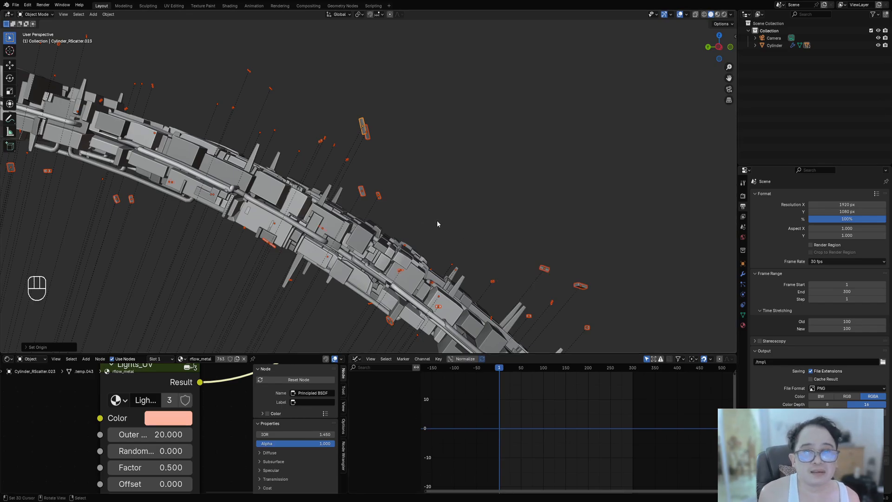
Start playback and apply Random Animation to the selected debris, rotating it around the X, Y and Z axes.
key("space")
key("shift+q")
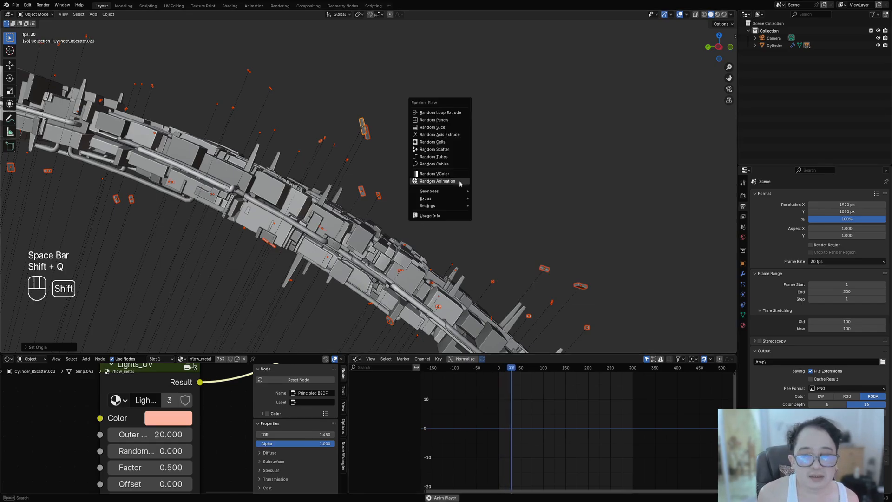
left_click(462, 175)
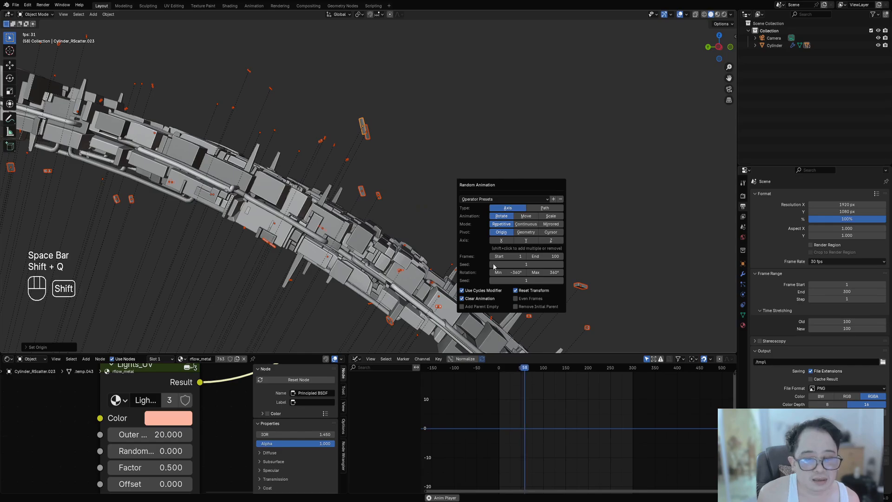
key("shift+q")
left_click(490, 120)
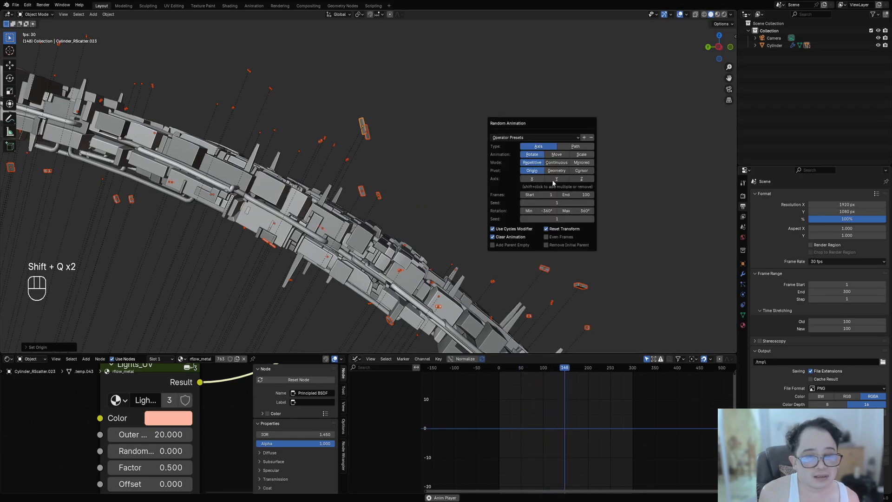
left_click(579, 179)
left_click(561, 179, "shift")
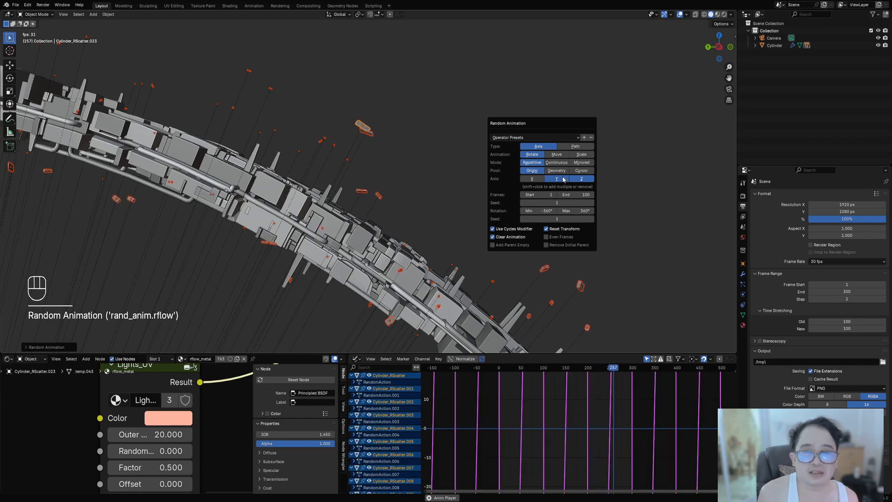
left_click(534, 179, "shift")
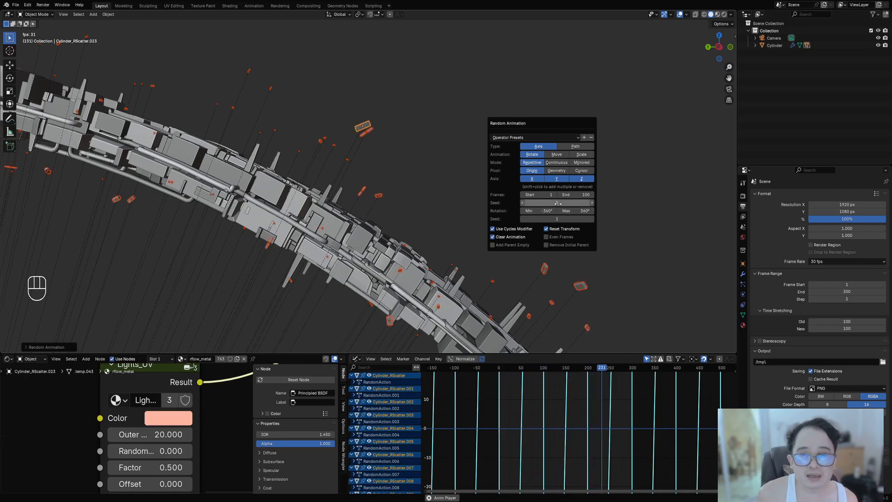
Set both the frames seed and the rotation seed to 2 and frame the resulting curves in the Graph Editor.
scroll(558, 204, "up", 1, "ctrl")
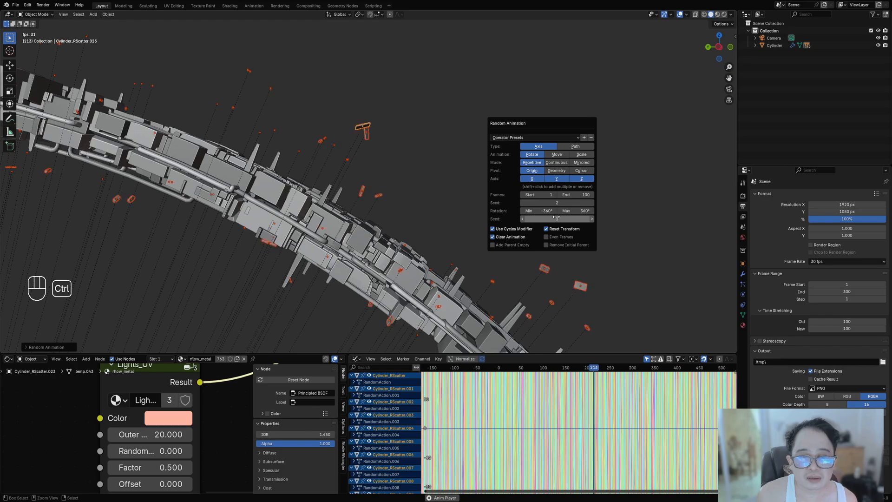
scroll(556, 219, "up", 1, "ctrl")
scroll(560, 422, "down", 10)
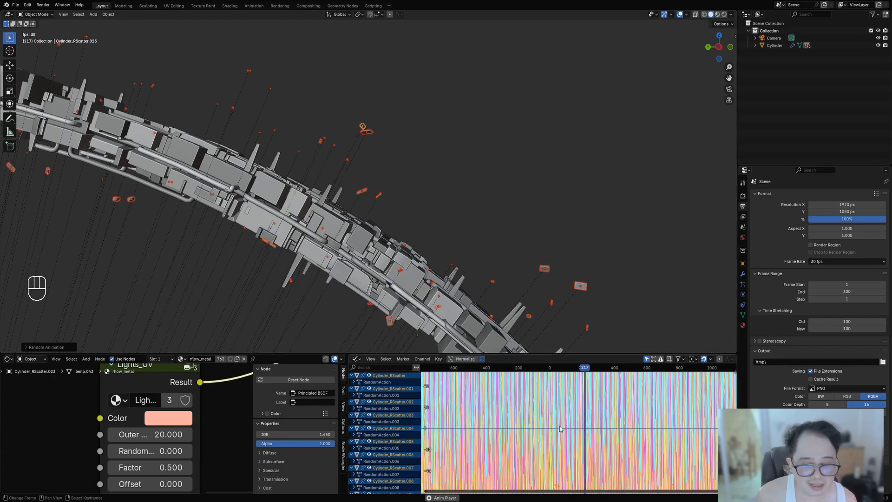
scroll(559, 422, "down", 5)
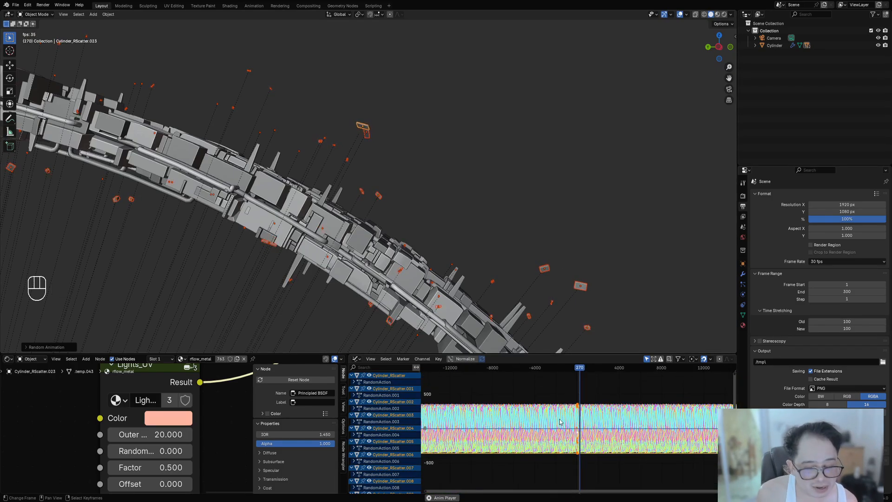
scroll(560, 422, "up", 2)
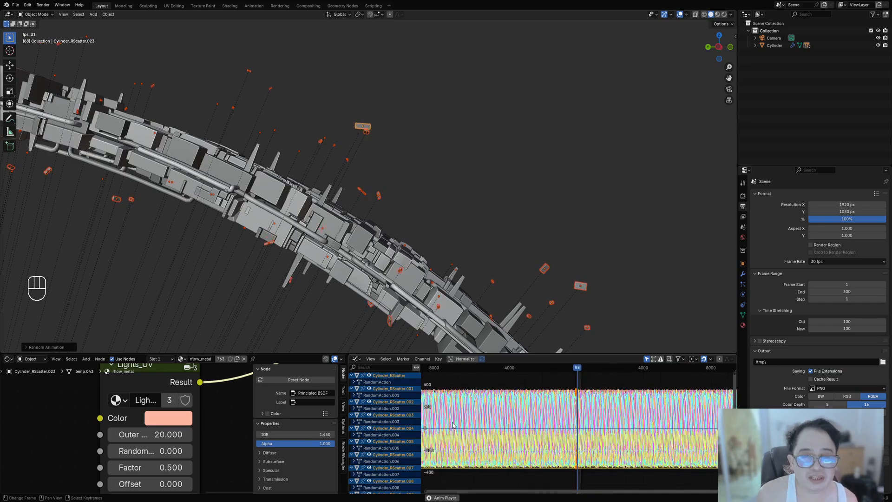
Hide the viewport overlays and examine the speed of the tumbling debris around the ring from several angles.
scroll(384, 192, "down", 7)
key("shift+alt+z")
middle_click_drag(440, 205, 379, 222)
scroll(412, 203, "up", 3)
scroll(412, 202, "down", 2)
scroll(378, 223, "down", 2)
scroll(380, 225, "down", 2)
scroll(395, 228, "up", 2)
middle_click_drag(439, 235, 411, 207)
scroll(393, 231, "down", 3)
scroll(411, 207, "up", 5)
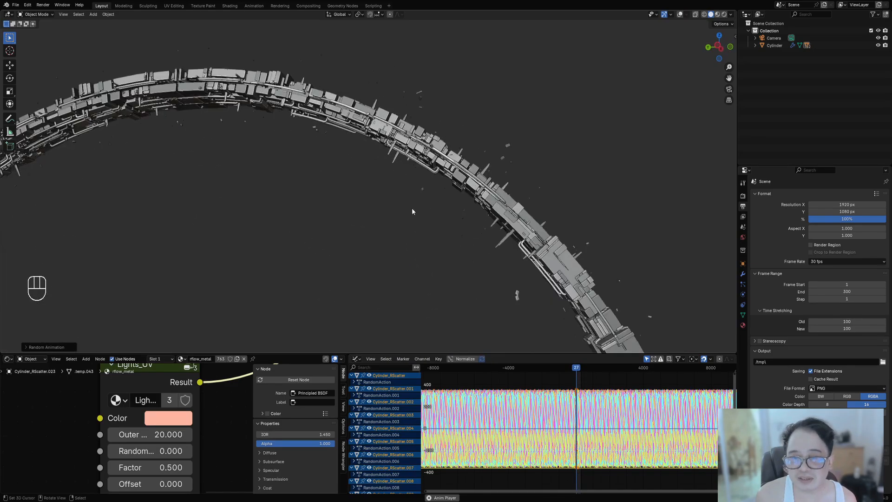
middle_click_drag(394, 165, 417, 184)
middle_click_drag(483, 144, 447, 216, "shift")
scroll(447, 217, "up", 3)
middle_click_drag(395, 116, 413, 153, "shift")
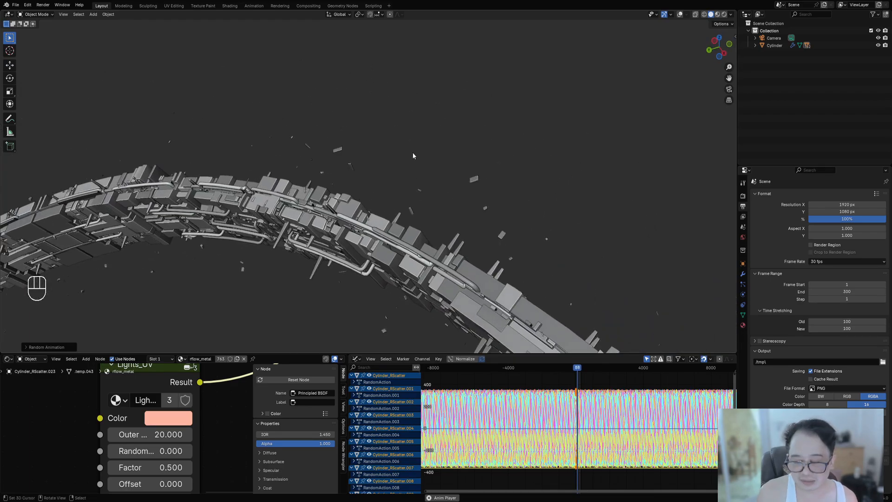
Adjust the last Random Animation operation so its frames end at 500.
key("F8")
key("F9")
left_click(492, 228)
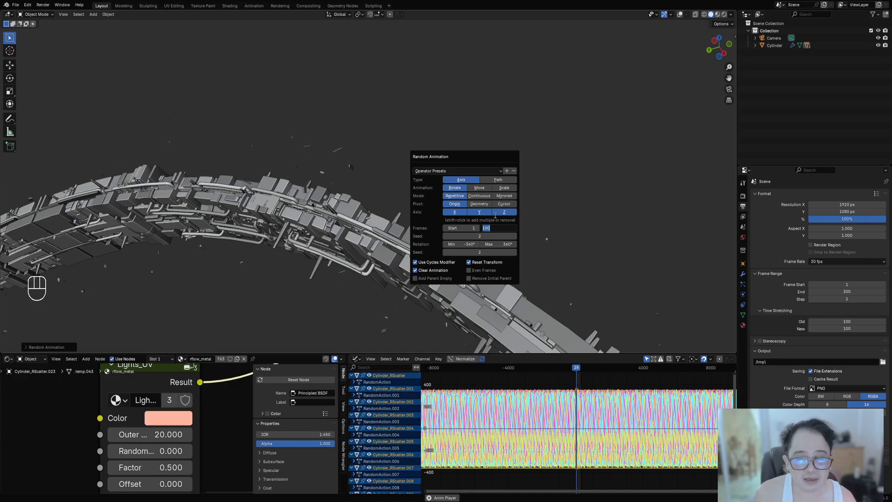
type("50")
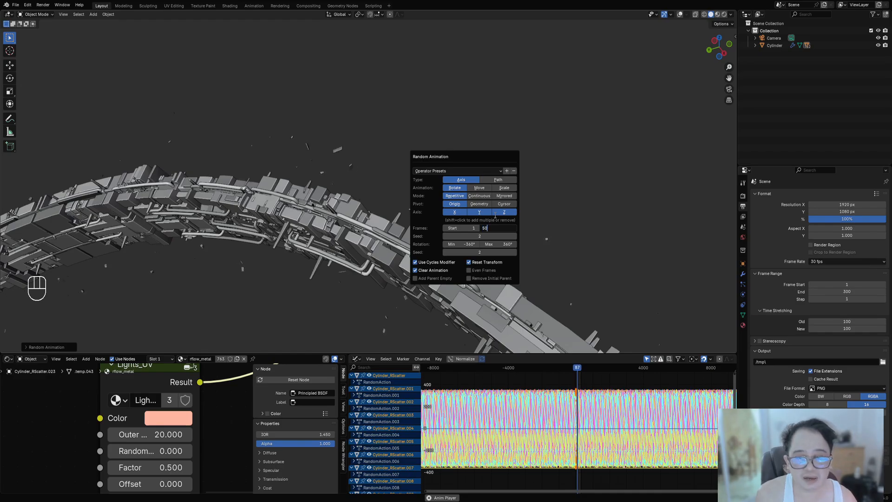
type("0")
key("Return")
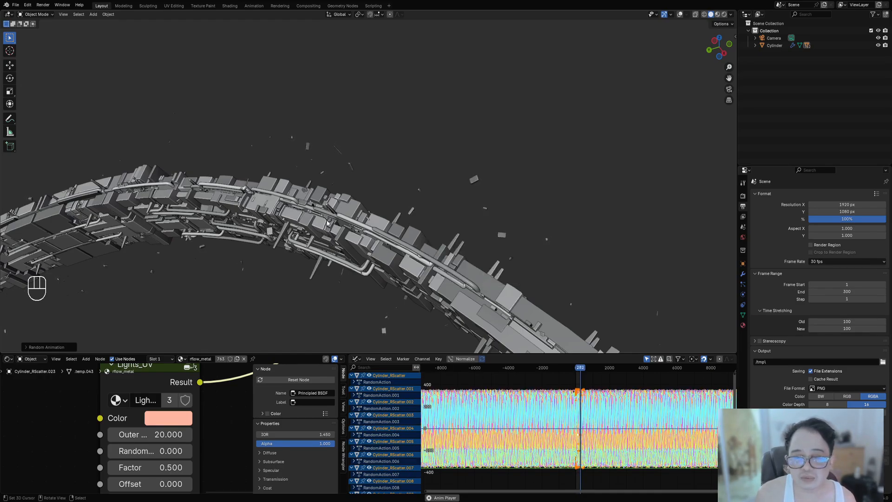
Review the debris rotation close up and along the ring during playback, and save the file.
middle_click_drag(277, 249, 372, 194, "shift")
scroll(373, 193, "up", 4)
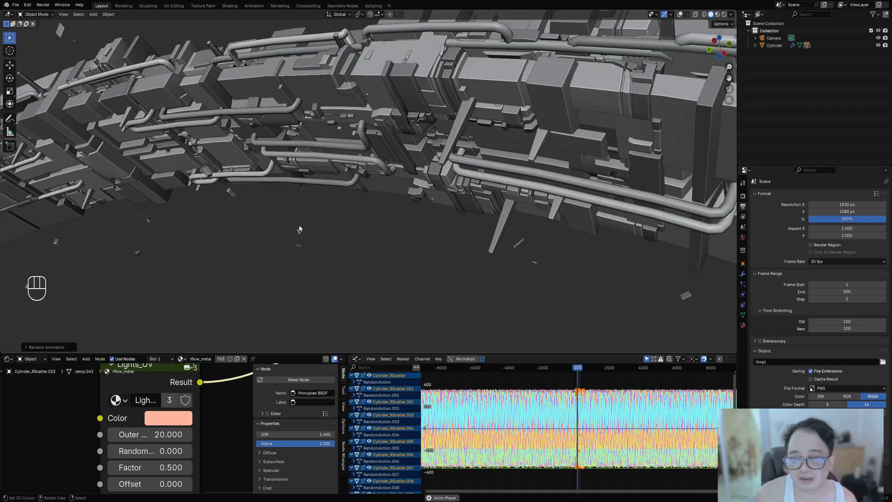
scroll(389, 213, "down", 6)
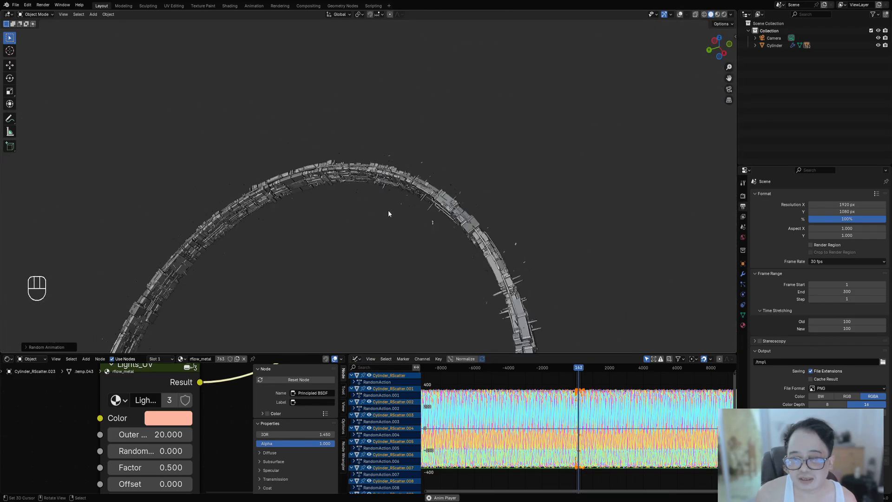
middle_click_drag(389, 213, 457, 153, "shift")
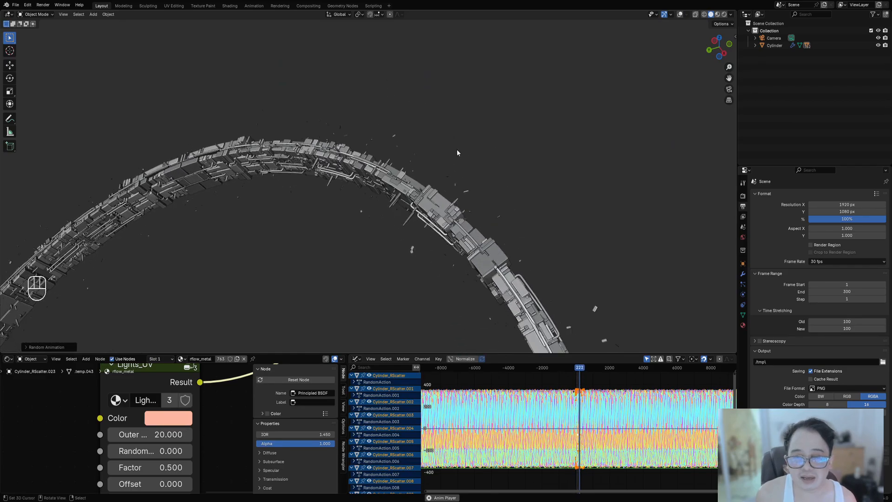
key("shift+alt+z")
key("shift+alt+z")
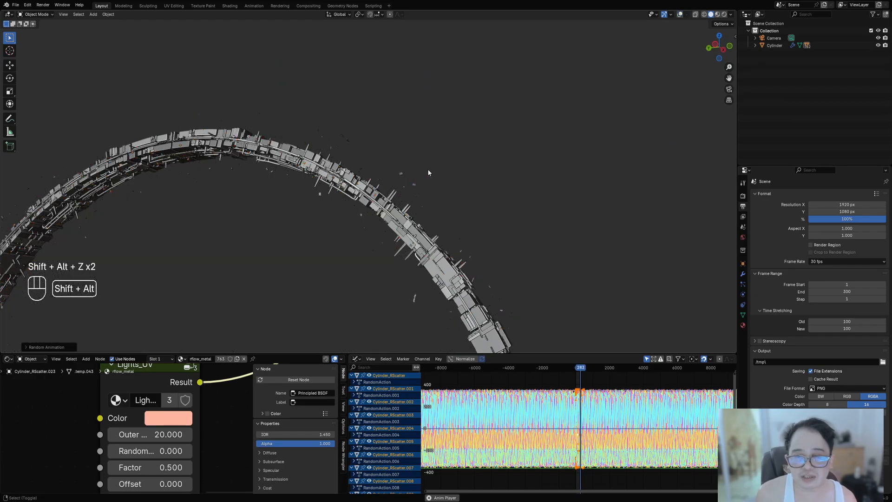
key("ctrl+s")
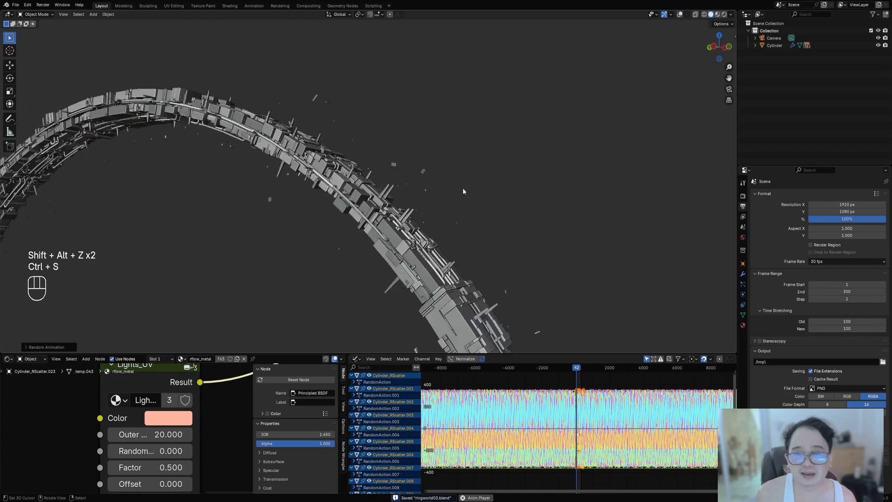
key("shift+q")
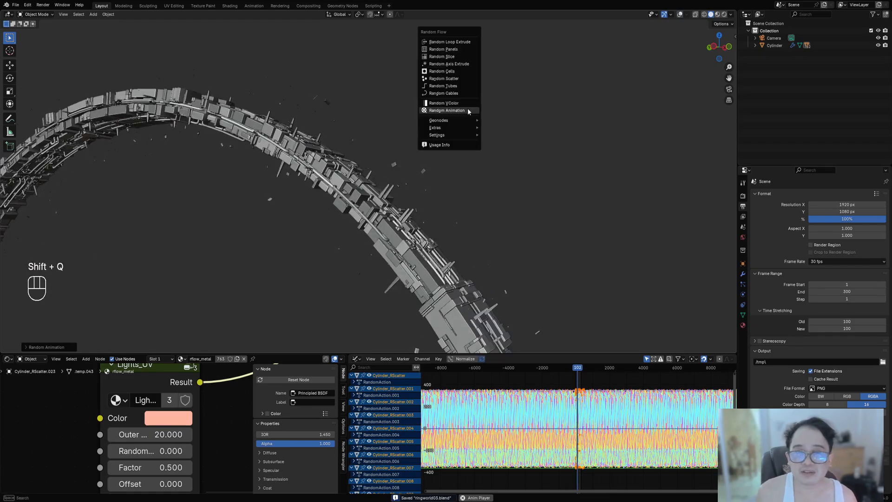
left_click(467, 110)
left_click_drag(479, 112, 479, 107)
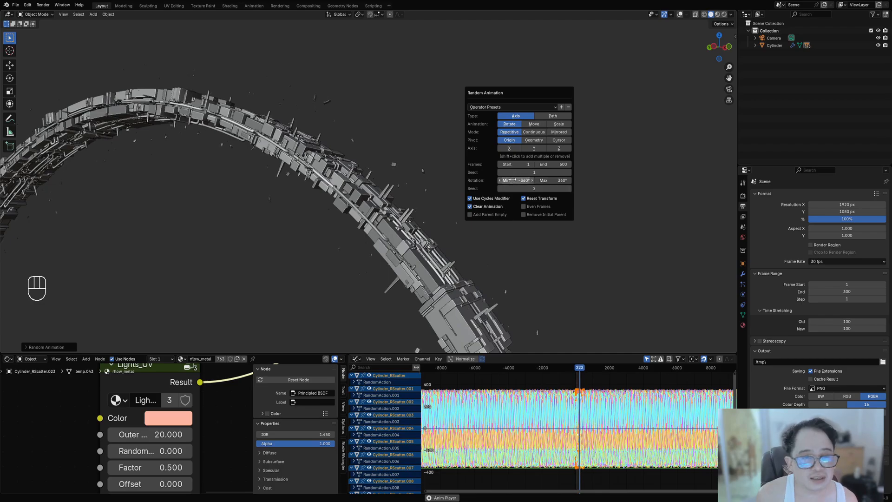
Examine the animated debris around the ring from the front and in perspective, with and without overlays.
middle_click_drag(325, 219, 470, 193)
scroll(417, 239, "down", 4)
key("shift+alt+z")
middle_click_drag(406, 188, 444, 170, "alt")
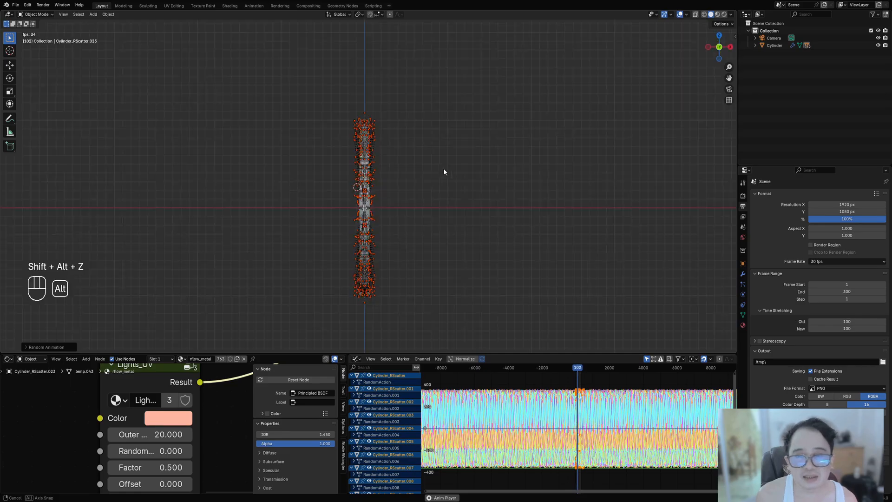
middle_click_drag(331, 182, 388, 177)
middle_click_drag(456, 139, 420, 158, "shift")
key("shift+alt+z")
key("shift+alt+z")
key("shift+alt+z")
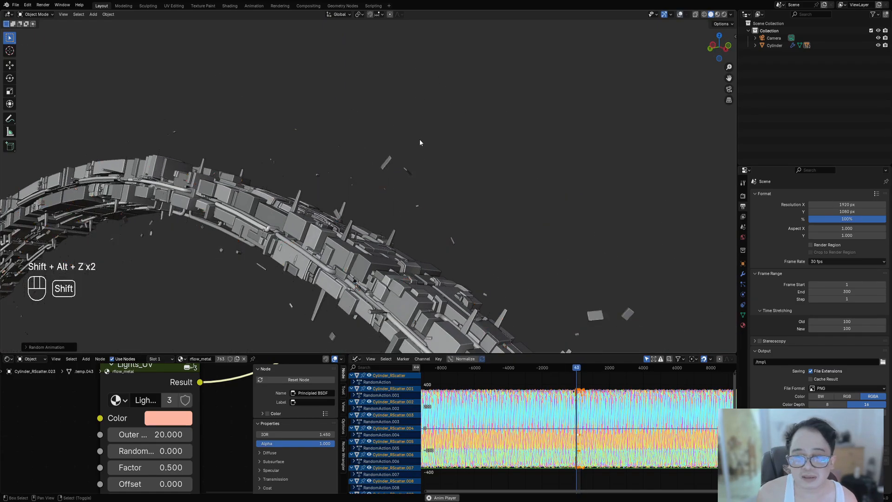
Try a continuous Random Animation rotation about the X axis on the debris, with Clear Animation turned off.
key("shift+q")
left_click(418, 137)
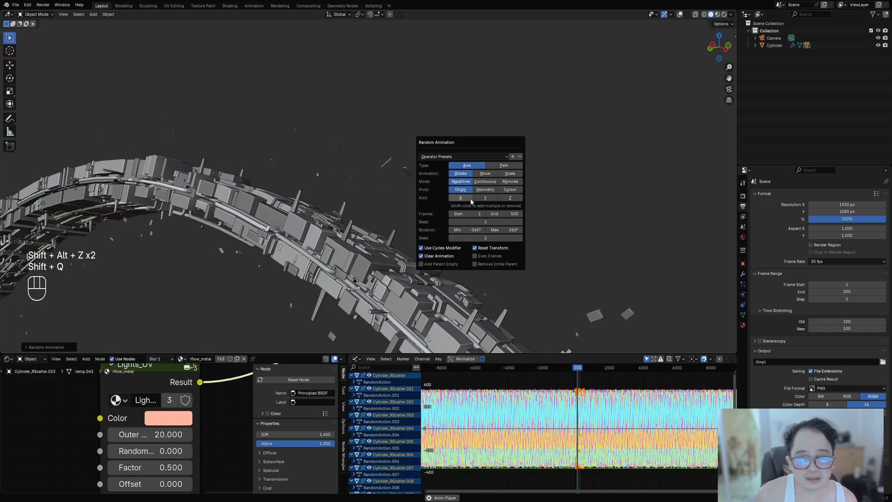
left_click(482, 181)
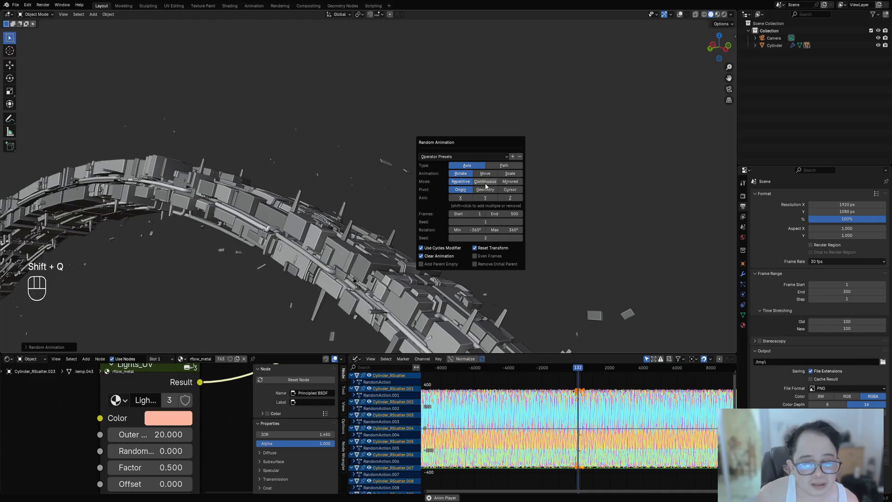
left_click(468, 199)
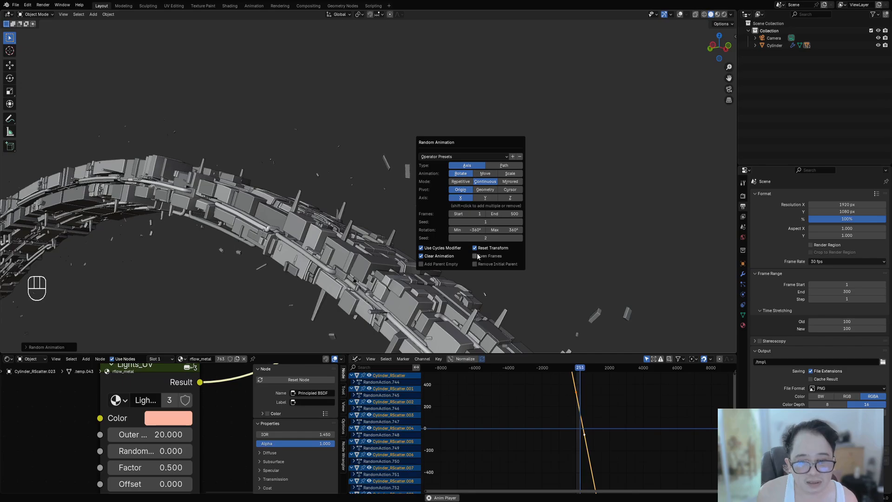
left_click(451, 255)
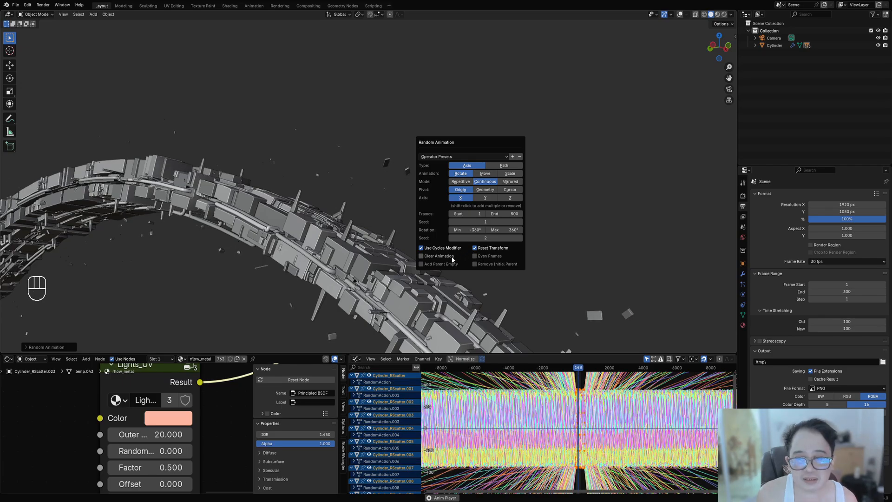
Try frame seed 2, another rotation seed and Add Parent Empty on the debris animation, and undo the Random Animation.
scroll(483, 222, "up", 1, "ctrl")
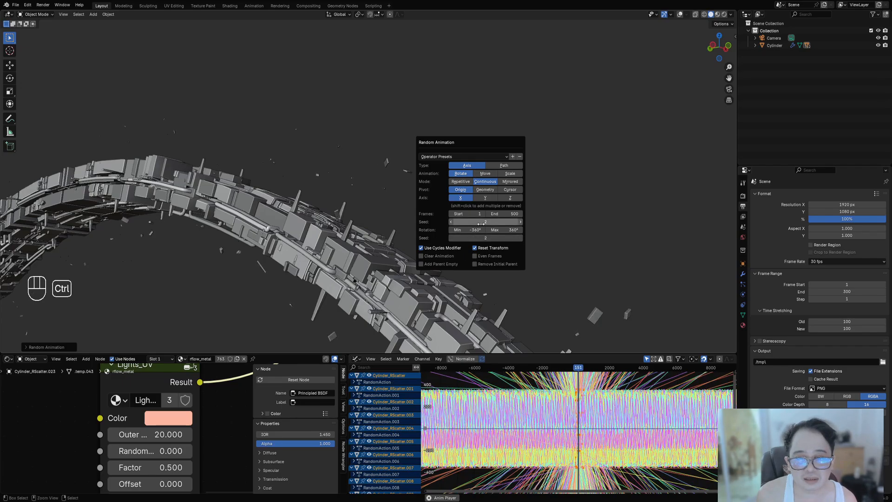
scroll(483, 238, "up", 1, "ctrl")
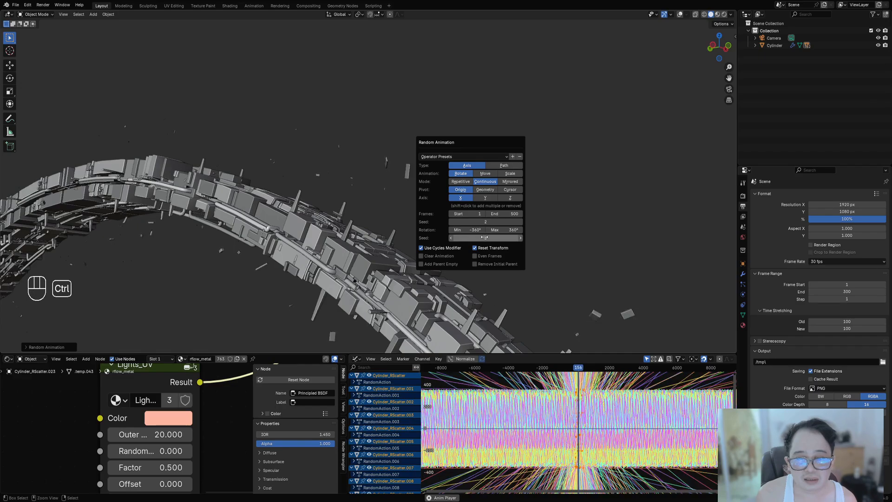
left_click(451, 264)
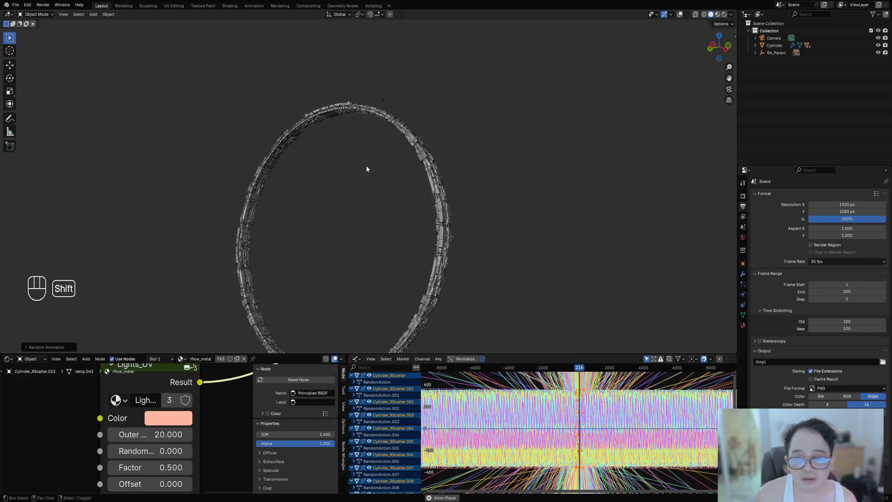
key("shift+alt+z")
key("ctrl+z")
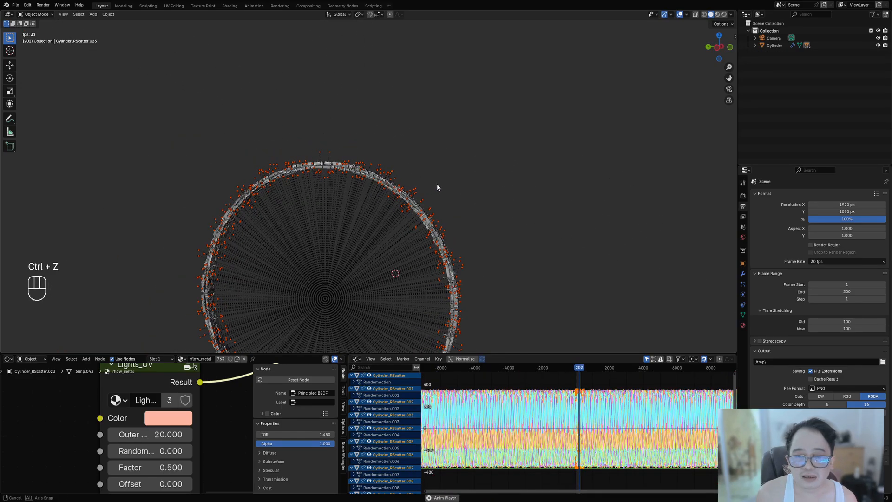
Snap the 3D cursor to the world origin at the centre of the ring.
key("F9")
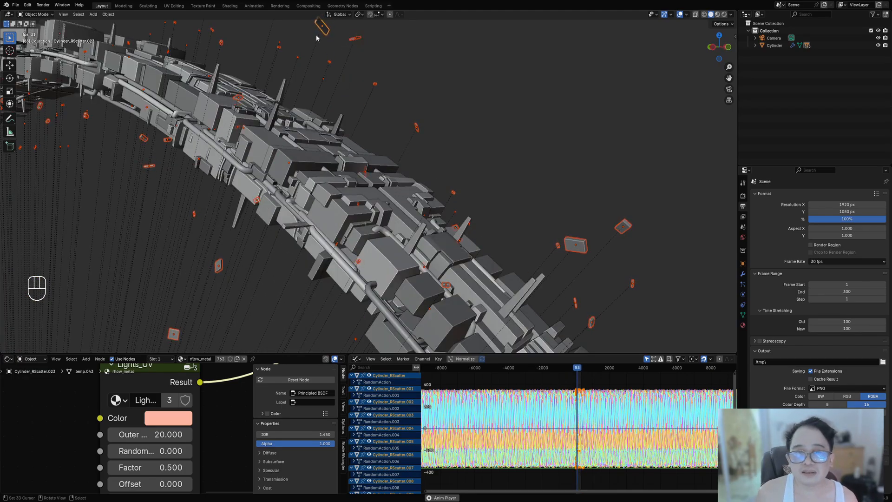
middle_click_drag(326, 37, 447, 149)
key("shift+q")
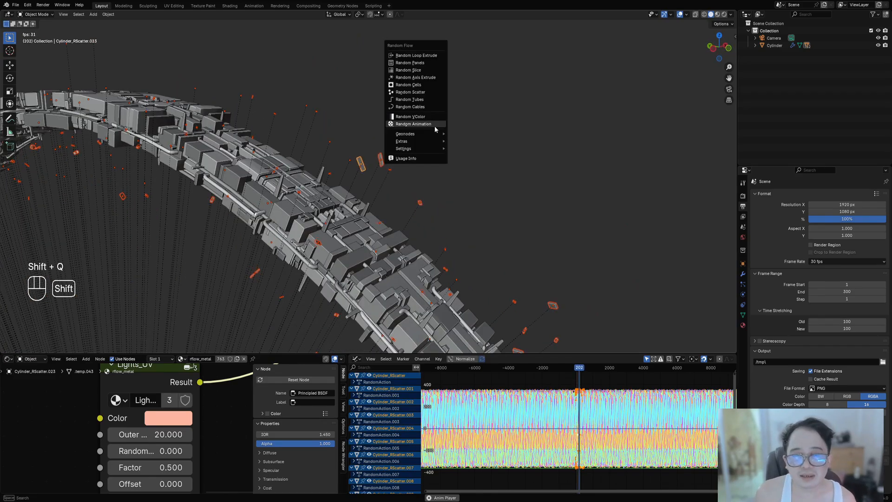
left_click(434, 128)
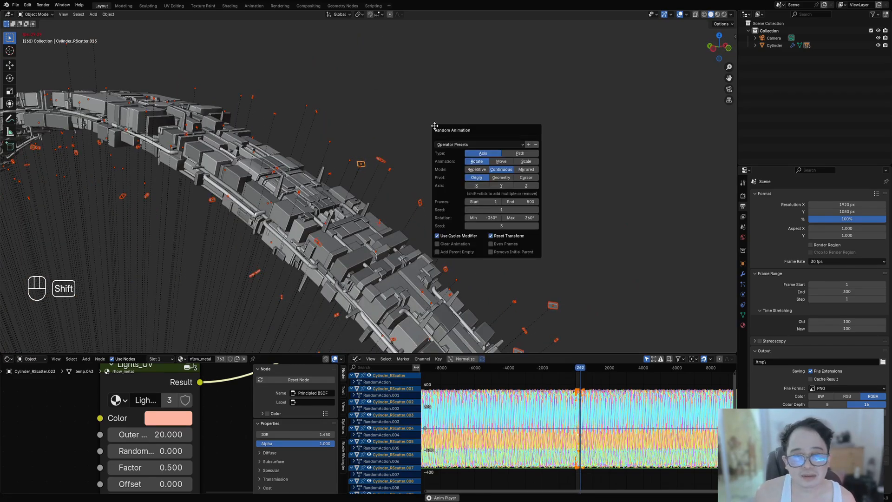
scroll(380, 199, "down", 8)
middle_click_drag(381, 199, 405, 194, "alt")
key("shift+s")
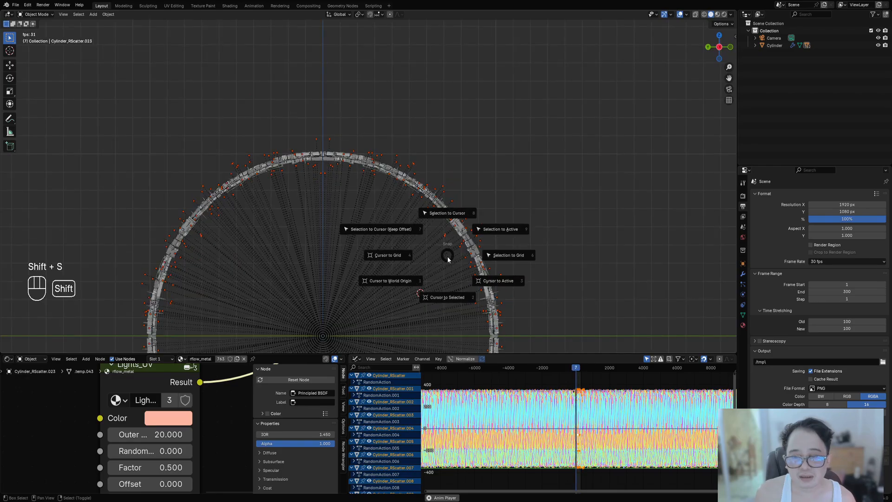
left_click(405, 283)
middle_click_drag(405, 283, 515, 201)
scroll(517, 201, "up", 5)
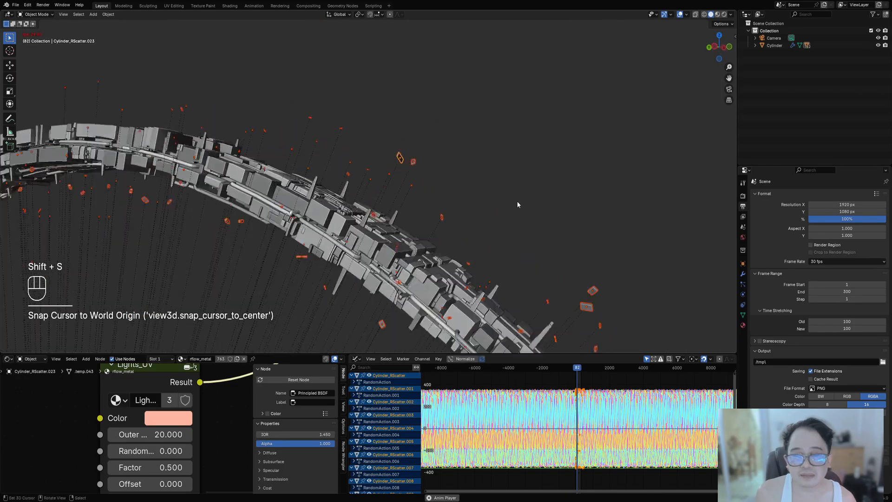
Try a continuous Random Animation rotation about X on the debris and inspect its curves in the Graph Editor.
key("shift+q")
left_click(453, 168)
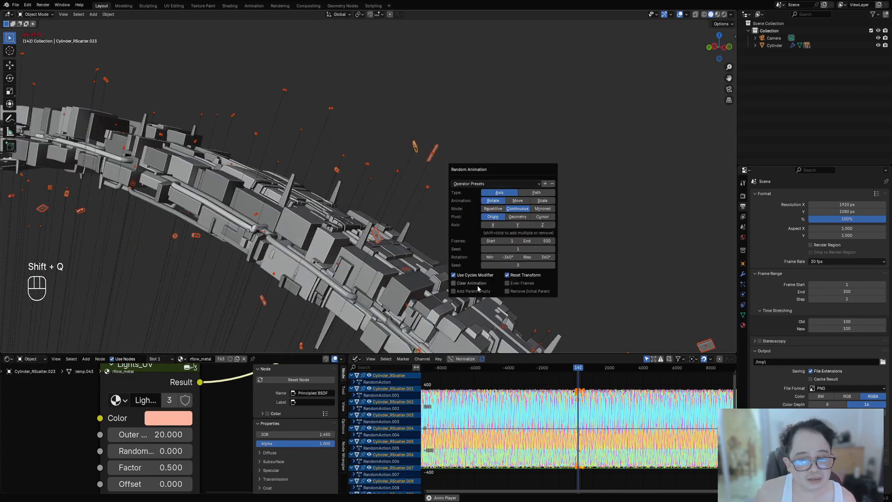
left_click(493, 226, "shift")
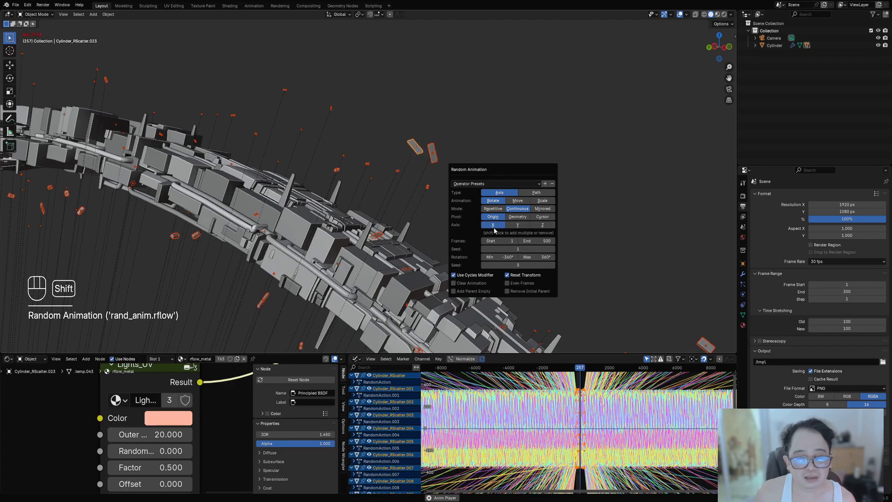
scroll(588, 446, "down", 4)
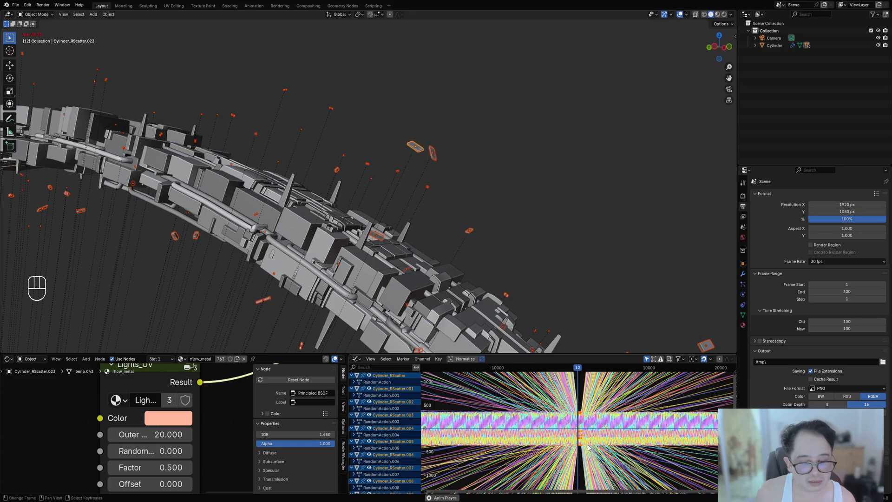
scroll(588, 447, "up", 5)
middle_click_drag(588, 446, 548, 447)
Try another frame seed and the Cursor pivot for the debris rotation, and inspect the whole ring.
key("F9")
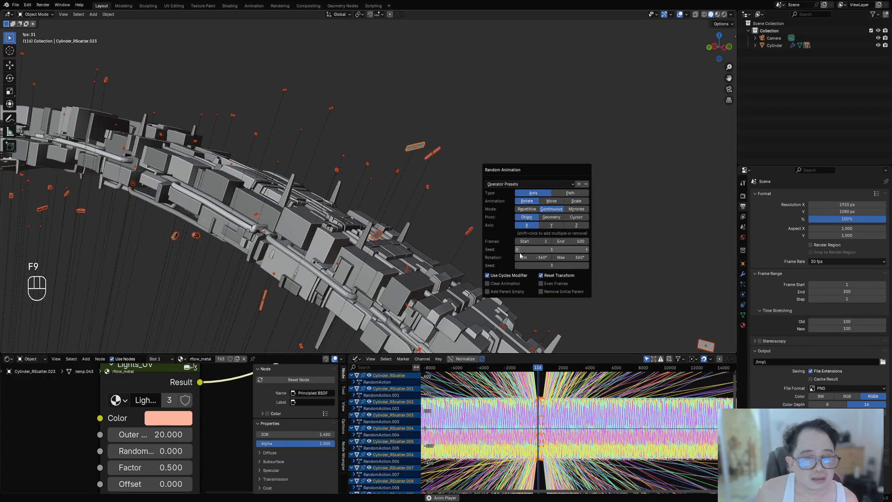
scroll(532, 251, "up", 1, "ctrl")
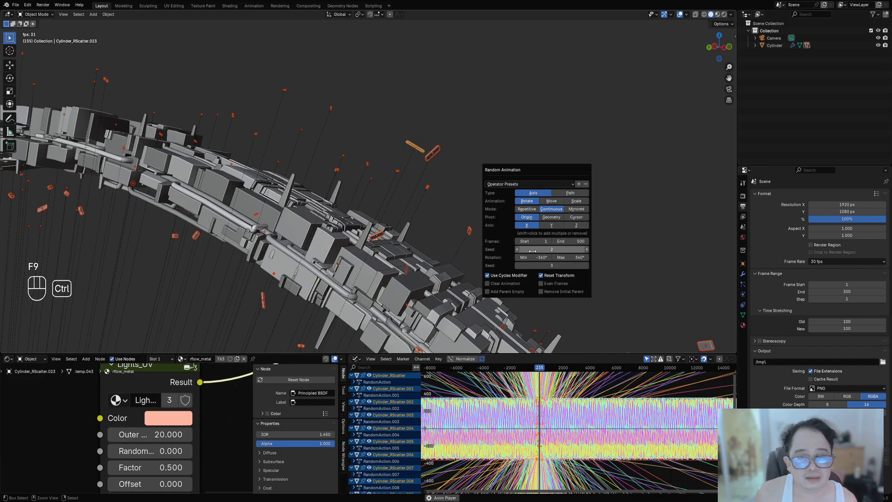
scroll(532, 252, "down", 1, "ctrl")
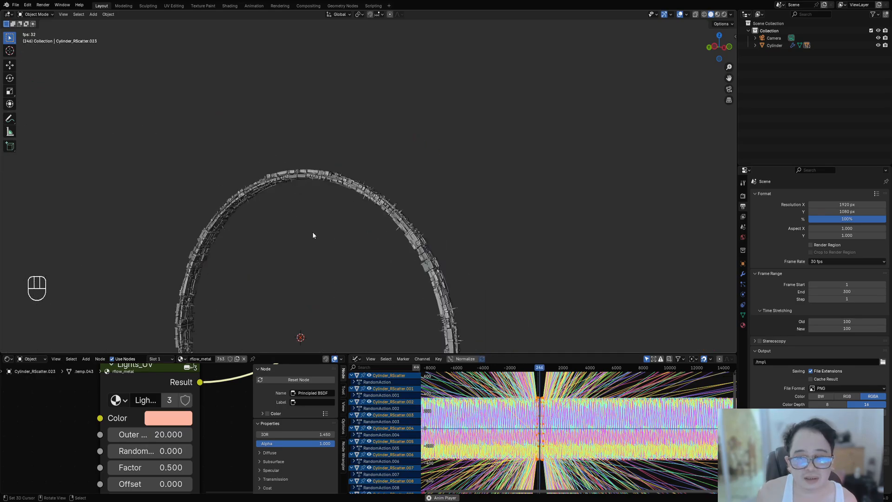
scroll(313, 231, "down", 7)
middle_click_drag(312, 232, 423, 216)
scroll(422, 213, "up", 9)
key("shift+alt+z")
key("shift+alt+z")
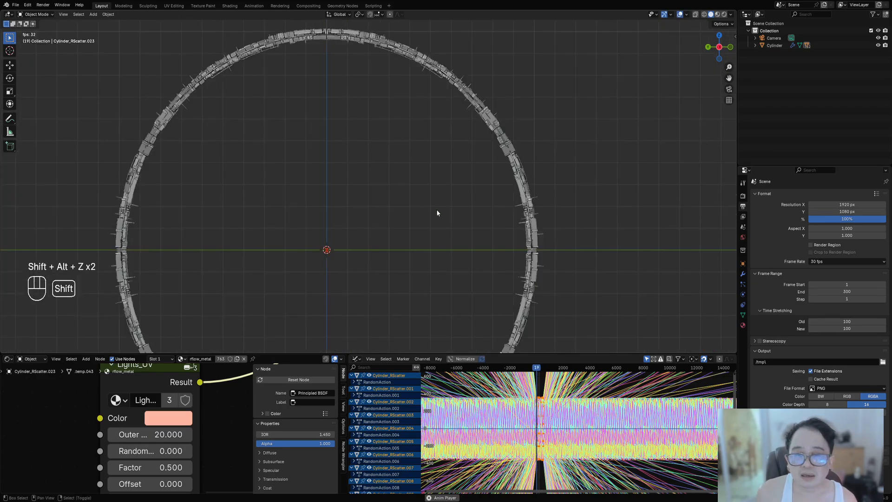
key("F9")
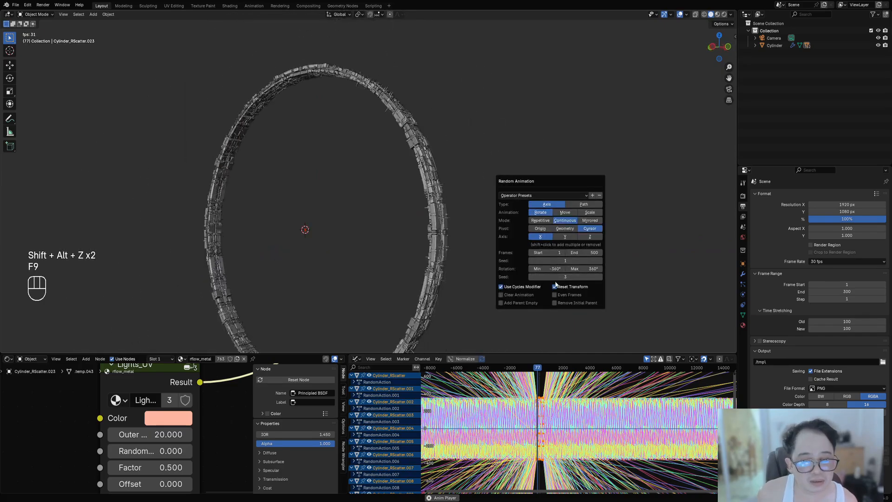
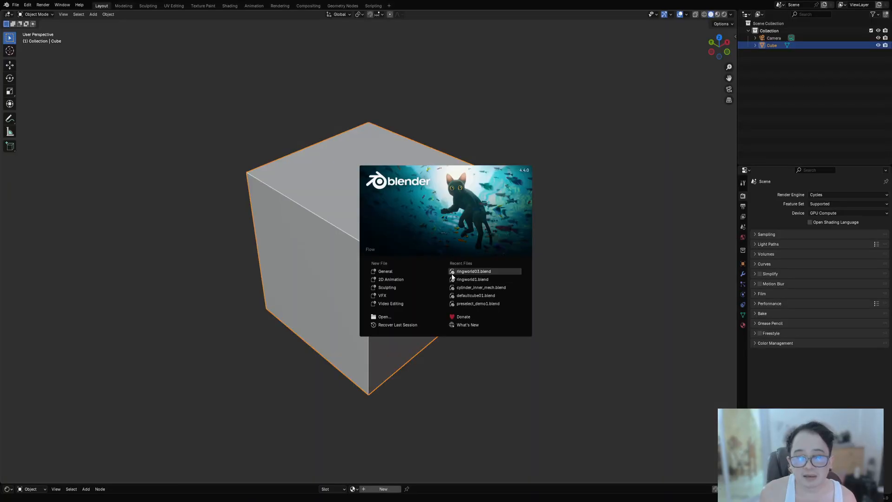
Reopen ringworld03.blend and play the debris animation around the ring.
left_click(452, 274)
middle_click_drag(450, 271, 422, 144)
key("space")
scroll(470, 153, "up", 4)
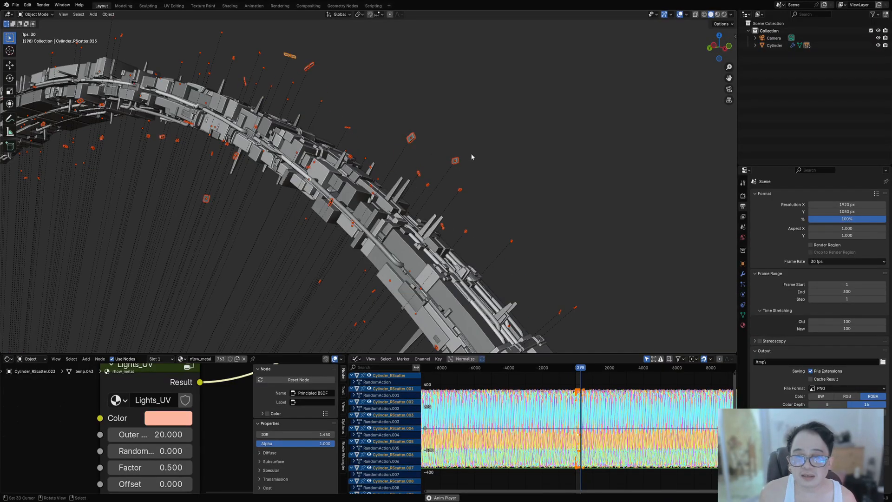
Move the 3D cursor to the world origin in the reopened ring scene.
scroll(470, 153, "down", 8)
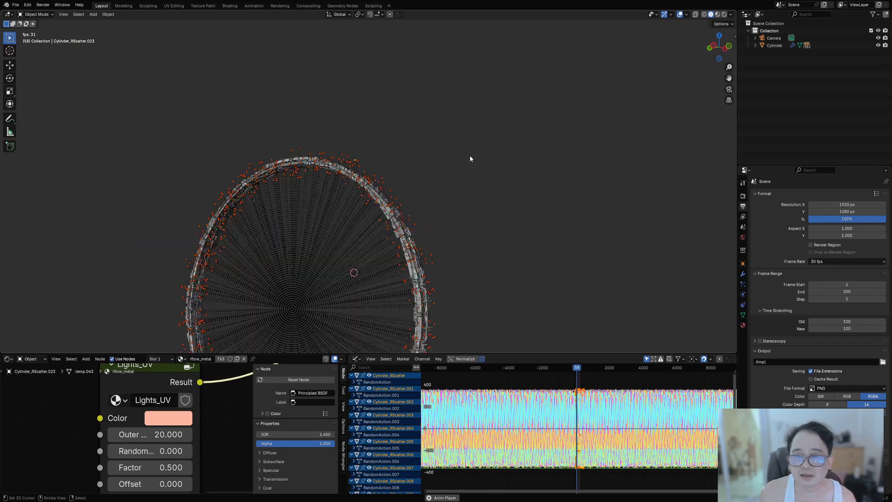
middle_click_drag(465, 240, 462, 177, "shift")
key("shift+s")
left_click(414, 202)
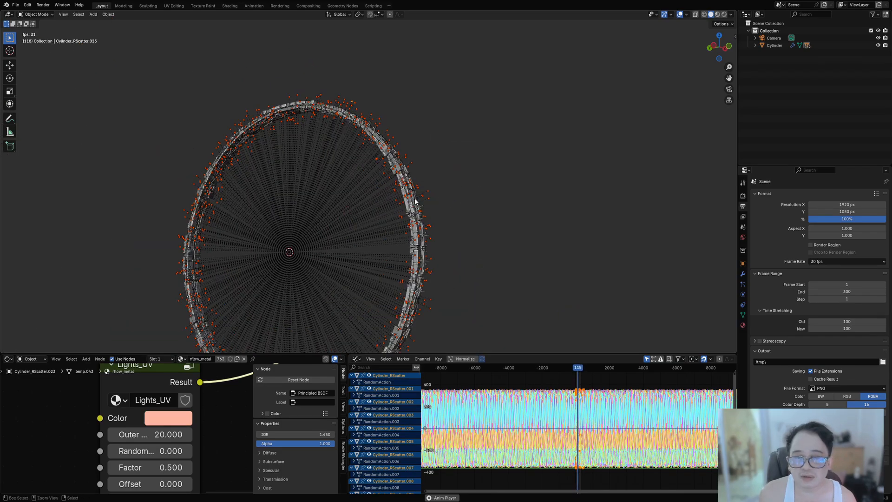
Maximize the viewport and apply a continuous Random Animation to rotate the debris about X around the cursor, with Clear Animation off.
key("ctrl+space")
scroll(466, 235, "up", 1)
scroll(466, 236, "up", 3)
middle_click_drag(544, 108, 497, 179, "shift")
key("shift+q")
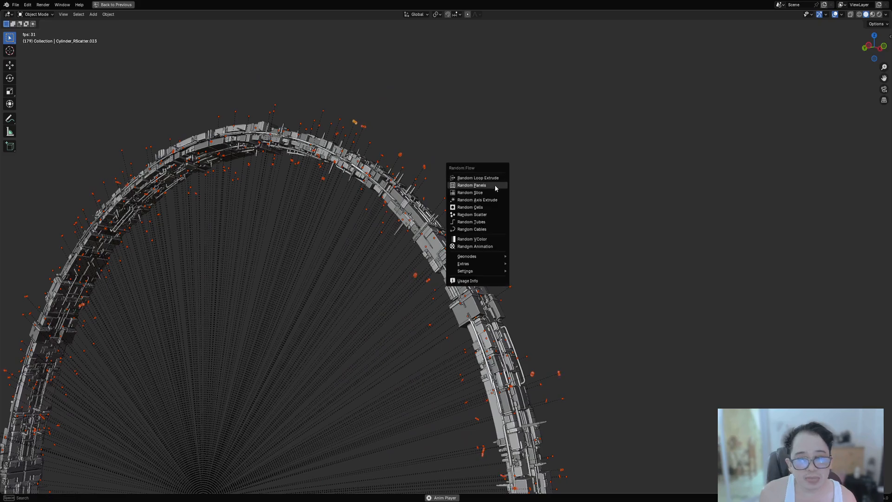
left_click(481, 247)
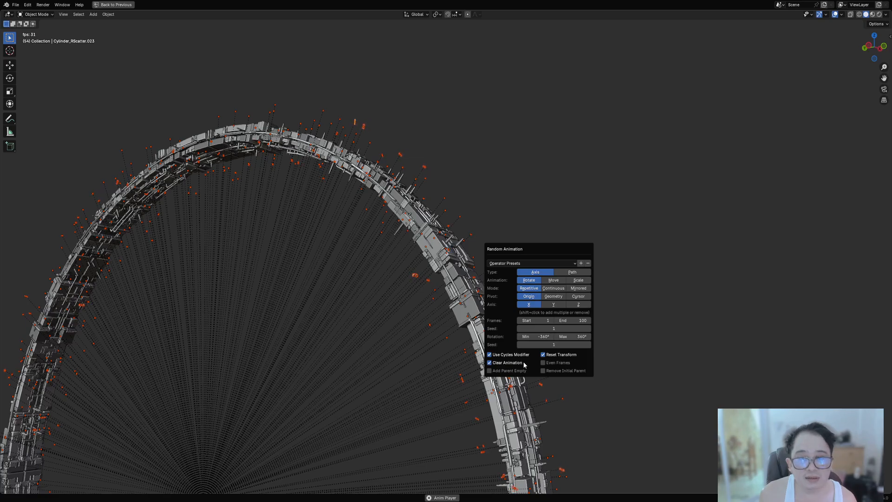
left_click(554, 289)
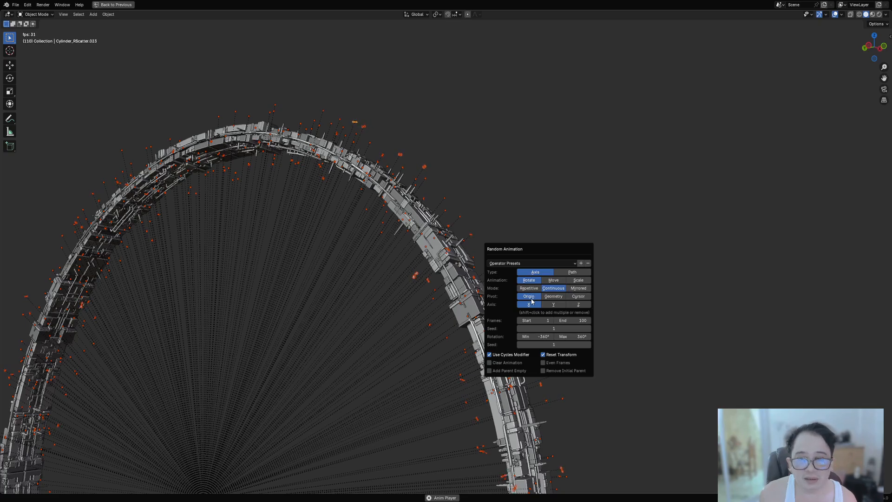
left_click(575, 298)
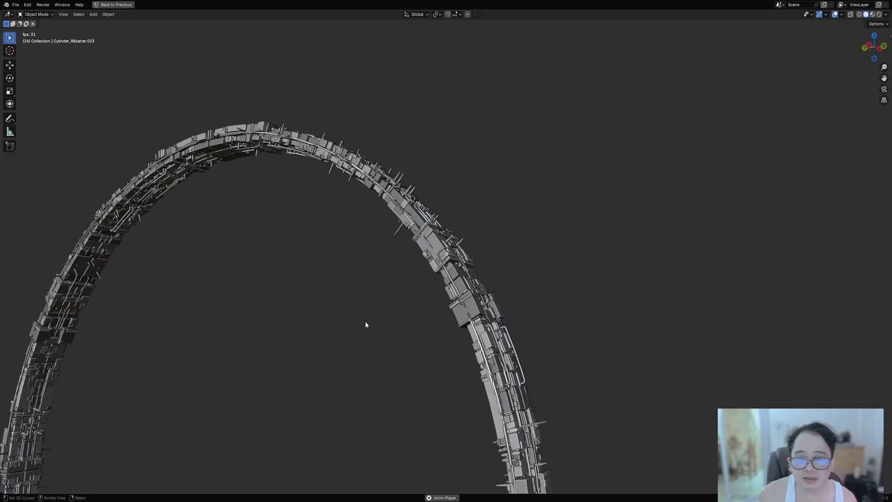
Check the ring from the side and test the Random Animation's Reset Transform, Clear Animation and Add Parent Empty options.
scroll(366, 323, "down", 7)
middle_click_drag(426, 311, 429, 275, "shift")
key("KP_3")
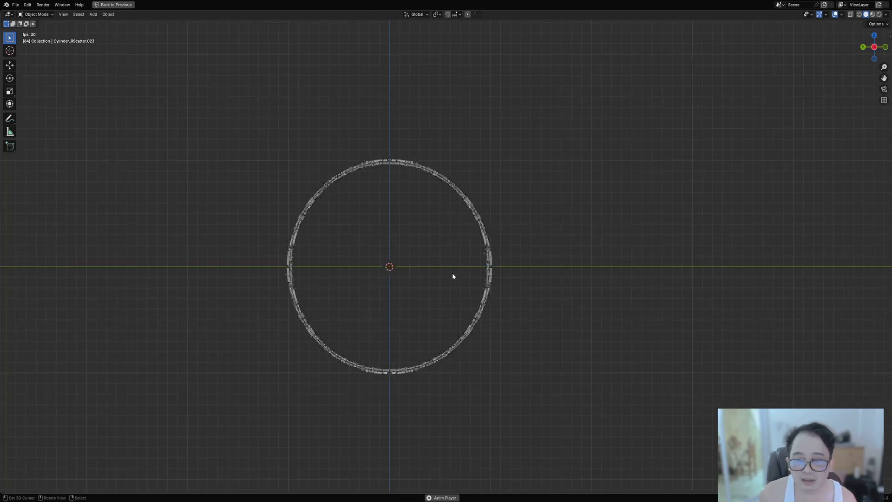
scroll(453, 274, "up", 4)
scroll(455, 274, "up", 4)
scroll(456, 273, "down", 7)
key("F9")
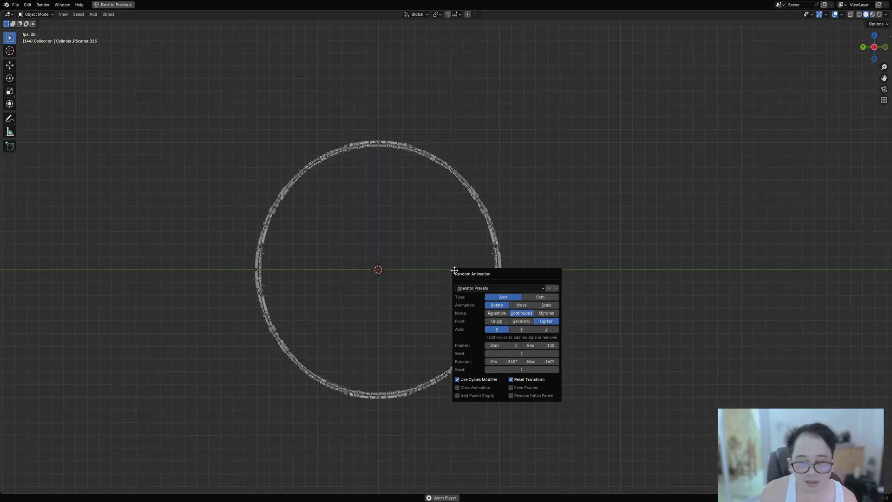
left_click(517, 379)
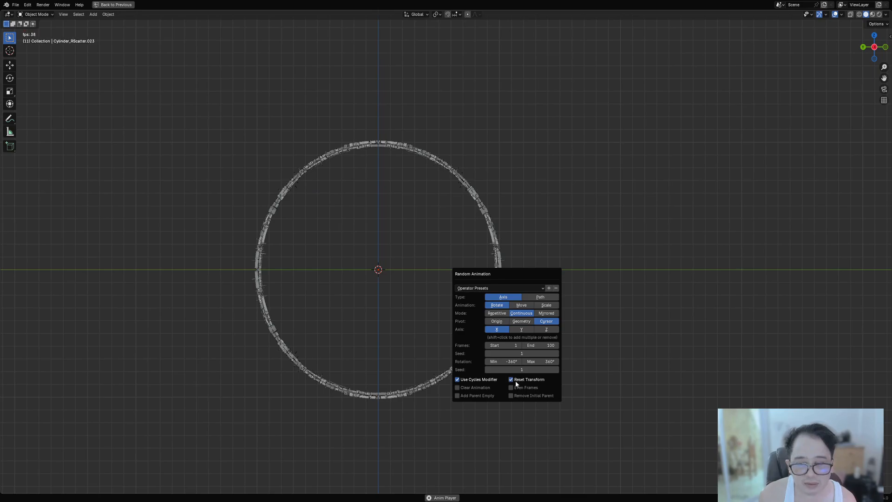
left_click(490, 387)
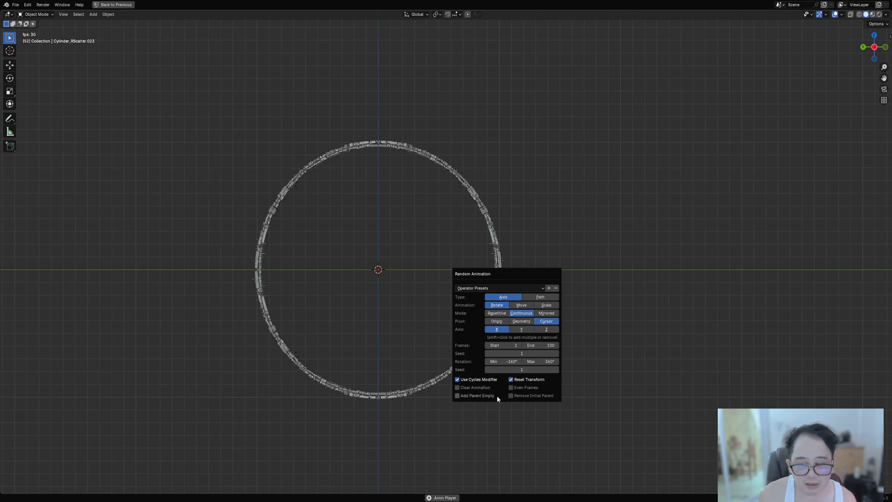
left_click(495, 396)
Examine the ring and the space around it for the debris, with and without viewport overlays.
scroll(477, 236, "down", 8)
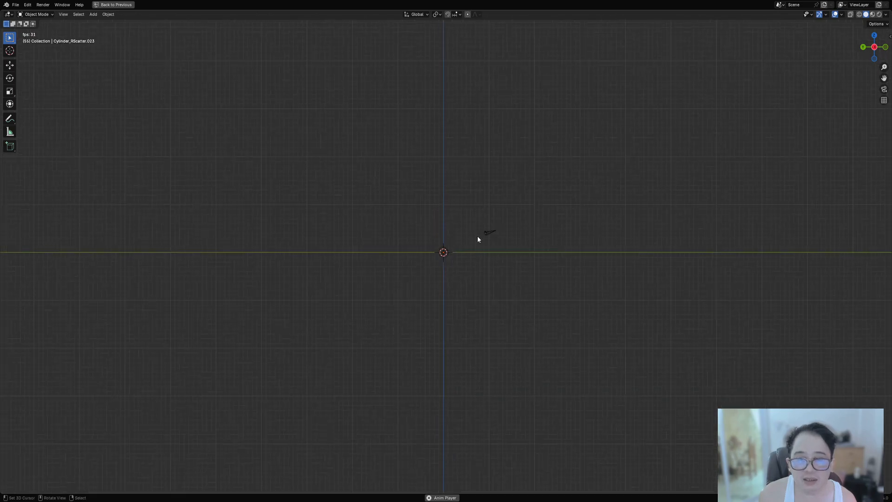
scroll(478, 236, "up", 15)
middle_click_drag(478, 235, 444, 238)
key("alt+shift+z")
key("alt+shift+z")
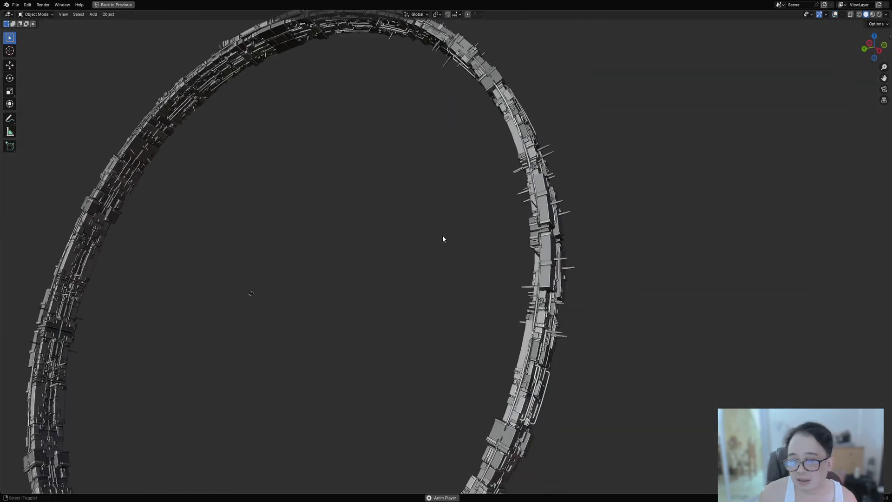
Check the debris clustered at the ring's centre and undo the last Random Animation.
middle_click_drag(268, 291, 426, 274, "shift")
scroll(426, 274, "up", 3)
scroll(425, 274, "up", 9)
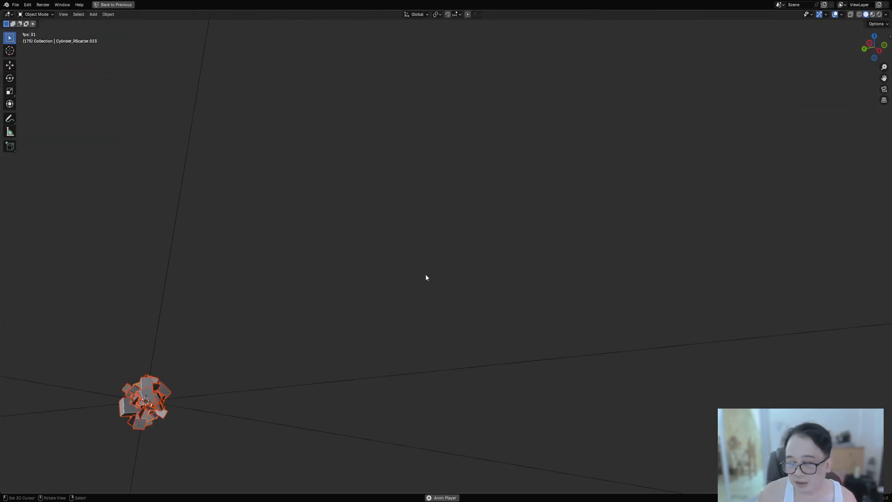
key("ctrl+z")
scroll(426, 274, "down", 12)
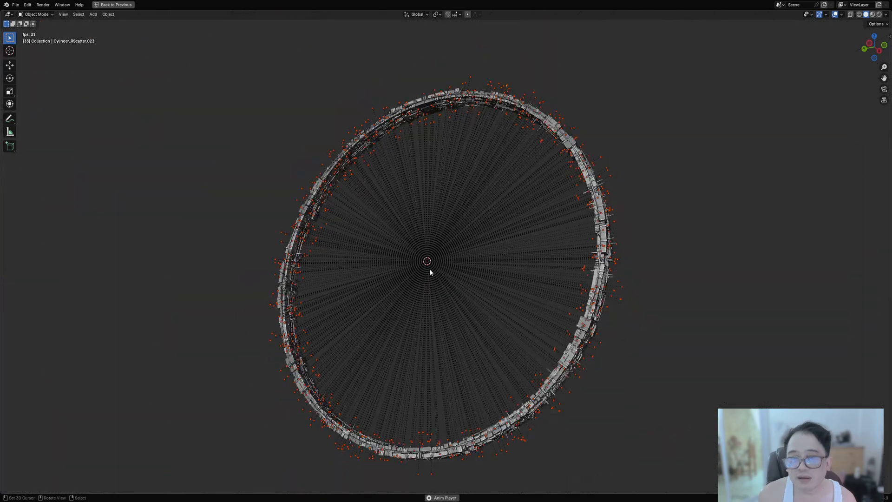
Examine the debris tumbling around the ring's upper arc during playback, from the side and at an angle.
middle_click_drag(429, 268, 448, 288, "alt")
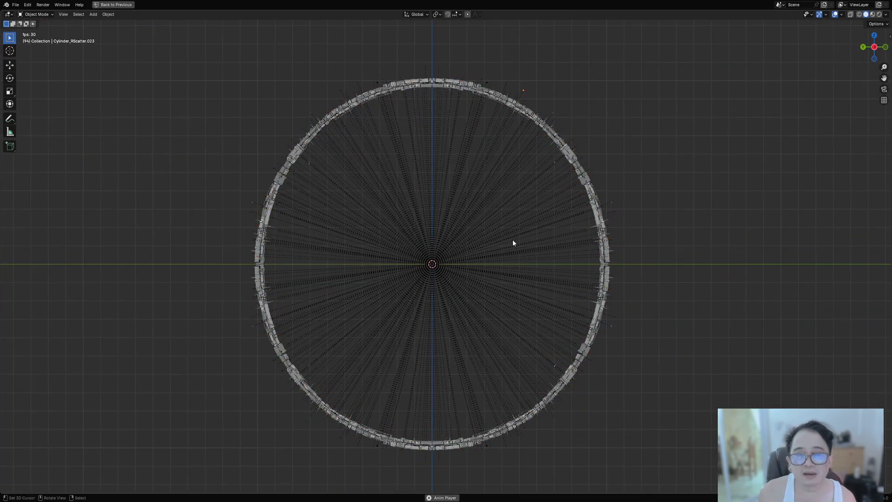
scroll(442, 356, "up", 5)
middle_click_drag(518, 241, 461, 401, "shift")
scroll(420, 363, "down", 4)
key("shift+alt+z")
scroll(461, 401, "up", 5)
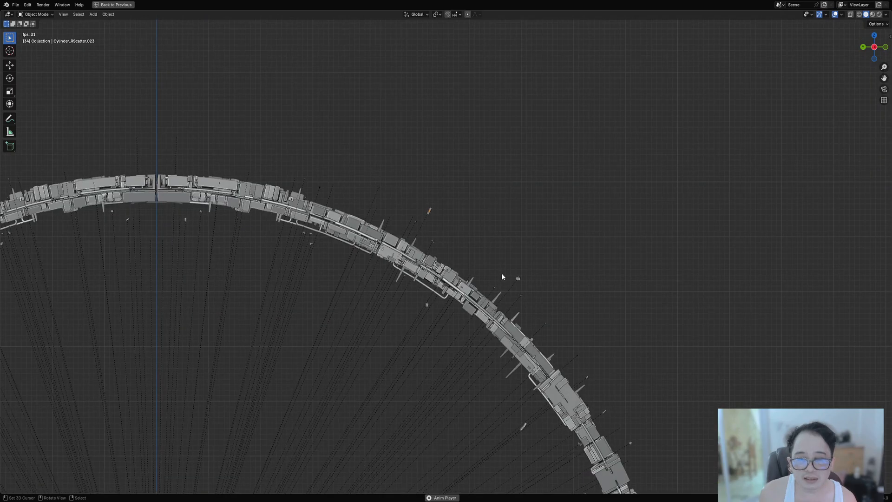
middle_click_drag(500, 273, 425, 218)
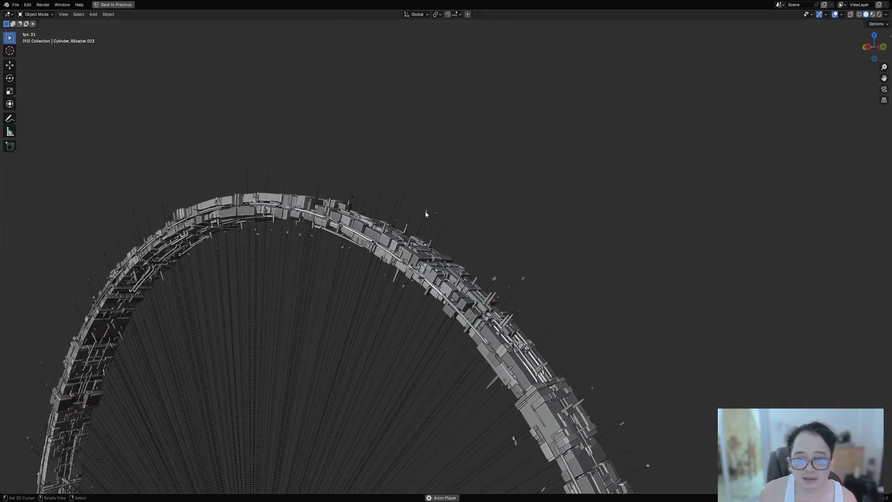
Select all debris in the same collection and try a continuous Random Animation rotating it about X around the cursor.
key("shift+g")
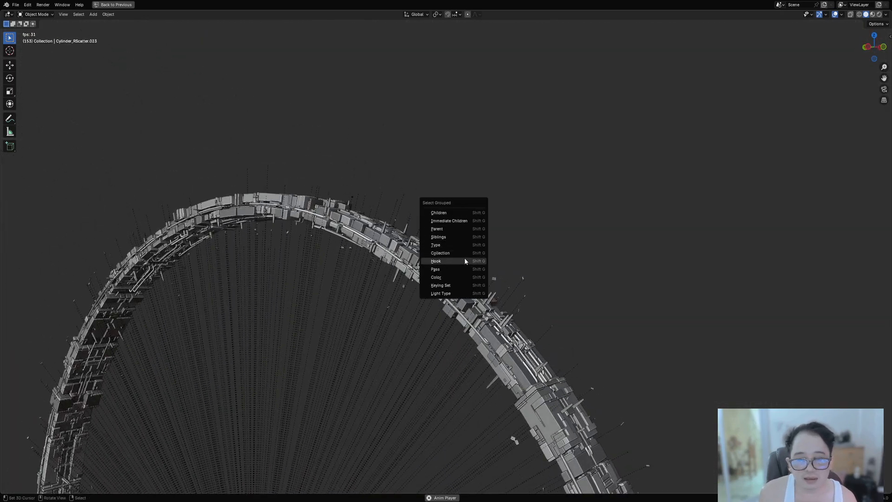
left_click(465, 254)
left_click(462, 262)
scroll(492, 264, "down", 5)
middle_click_drag(464, 284, 496, 210)
scroll(495, 210, "up", 1)
key("shift+v")
left_click(495, 210)
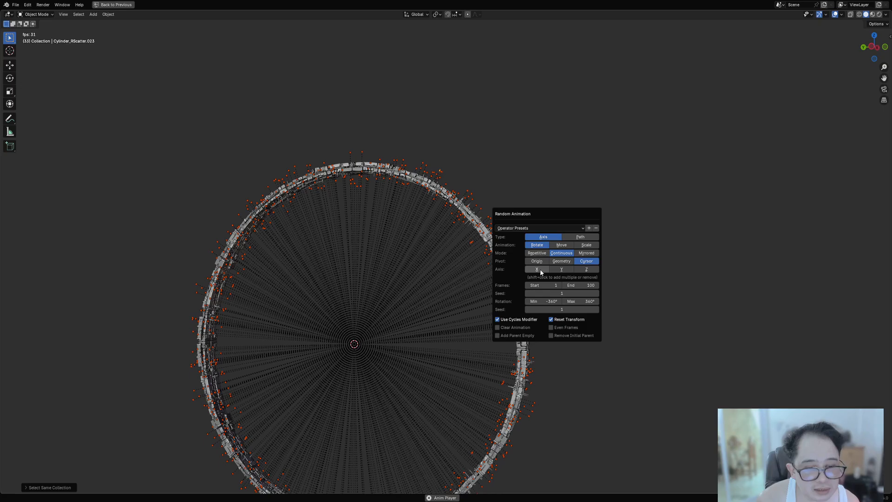
left_click(539, 270)
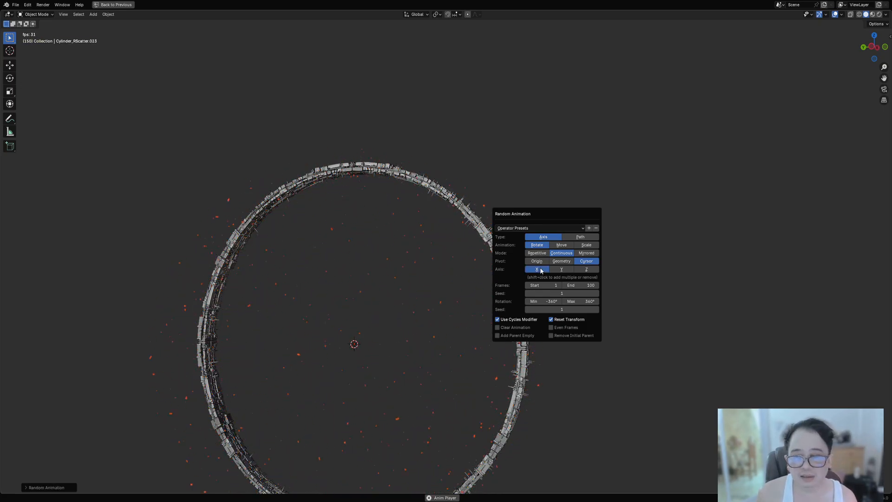
key("F9")
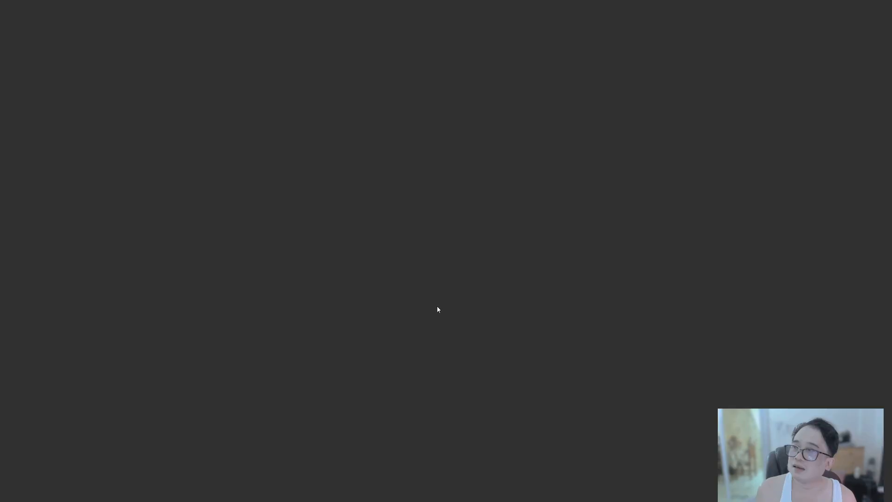
Maximize the viewport in the reopened ring scene, show the overlays and snap the 3D cursor to the world origin.
left_click(469, 274)
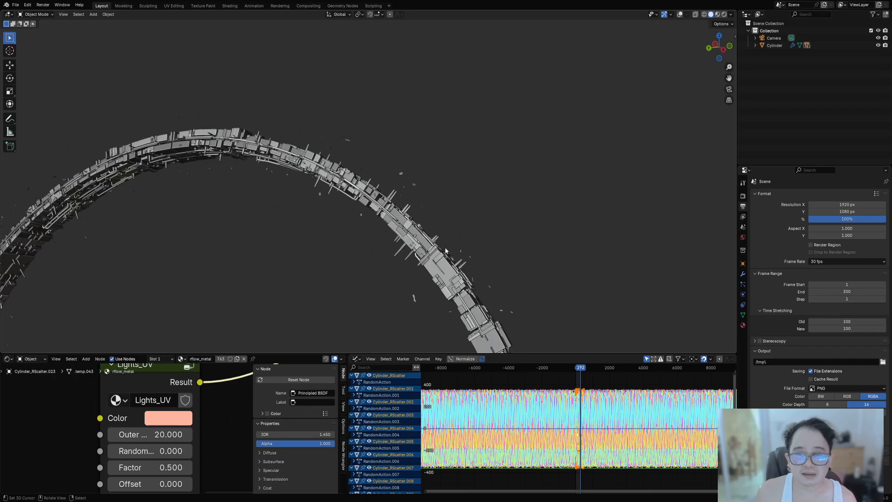
scroll(445, 248, "up", 2)
key("ctrl+space")
scroll(351, 141, "down", 5)
key("shift+alt+z")
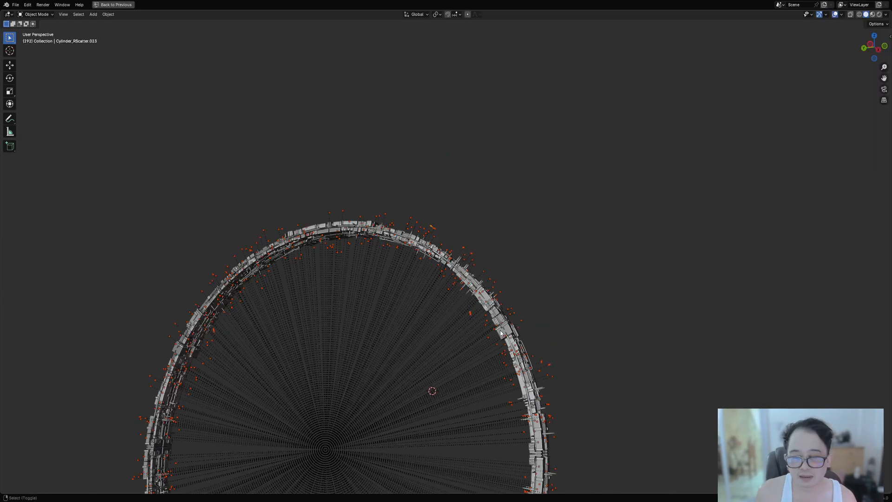
key("shift+s")
left_click(477, 329)
scroll(430, 210, "up", 3)
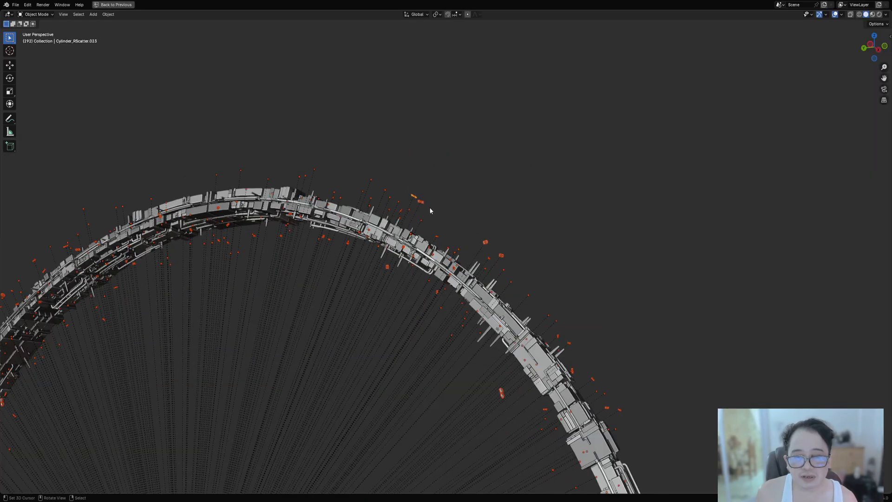
Select all debris by its shared collection and save the scene.
key("shift+g")
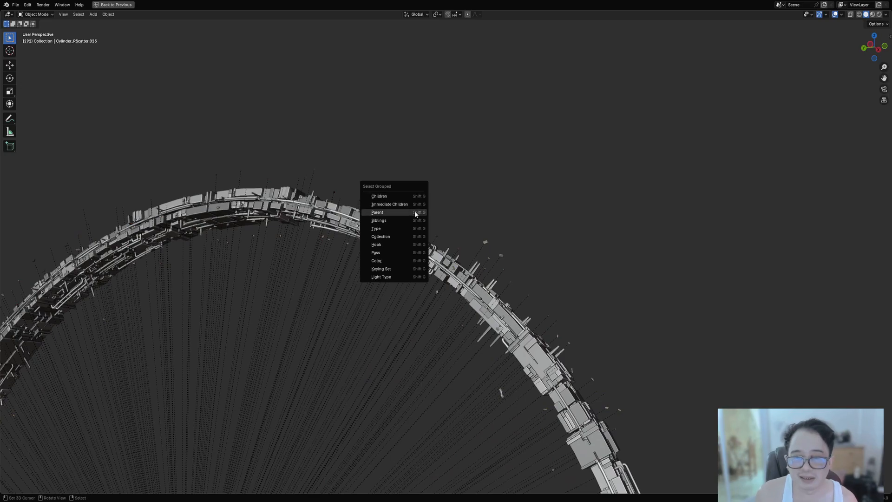
left_click(418, 236)
left_click(391, 240)
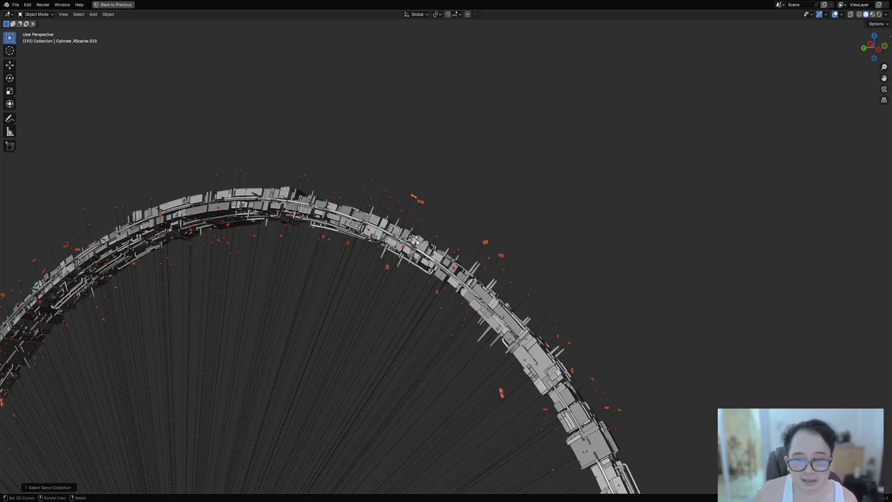
scroll(507, 325, "down", 3)
scroll(501, 312, "up", 4)
key("ctrl+s")
Try a continuous Random Animation rotating the debris about Y around the cursor, turn off Clear Animation, and undo it.
middle_click_drag(495, 300, 474, 221, "ctrl")
key("shift+q")
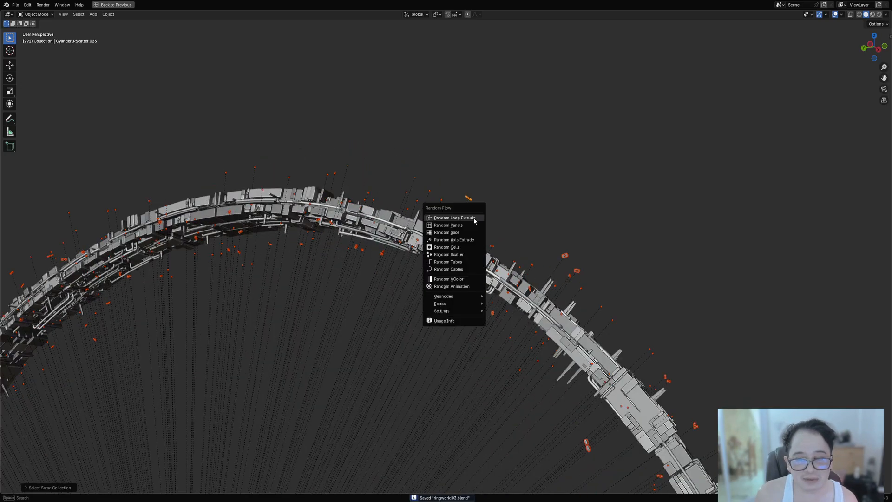
left_click(466, 287)
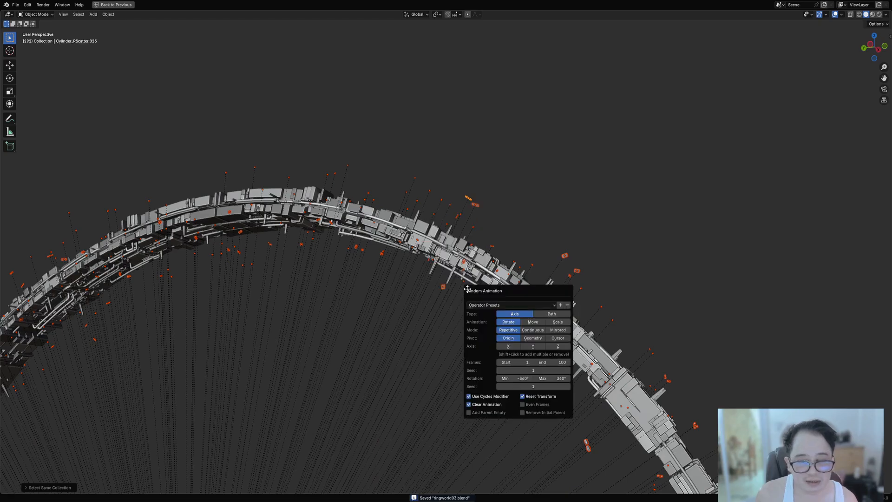
left_click(557, 340)
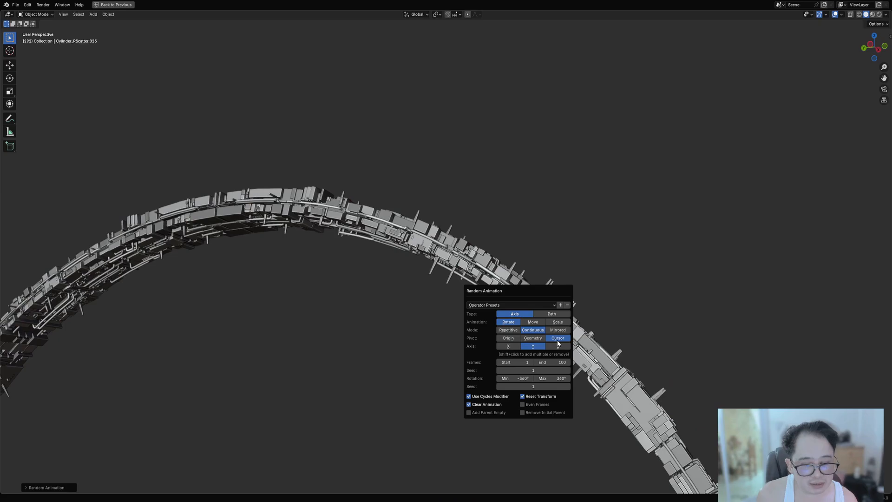
scroll(426, 323, "down", 6)
key("space")
scroll(427, 323, "down", 4)
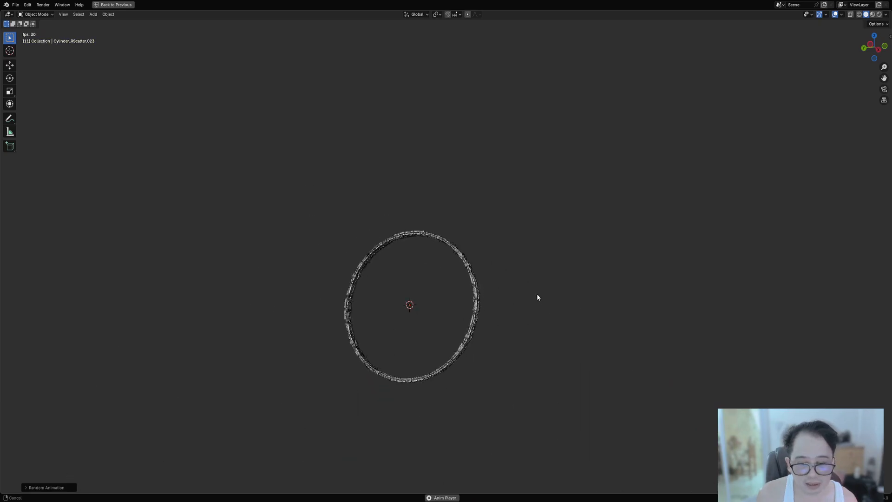
scroll(536, 294, "up", 5)
key("F9")
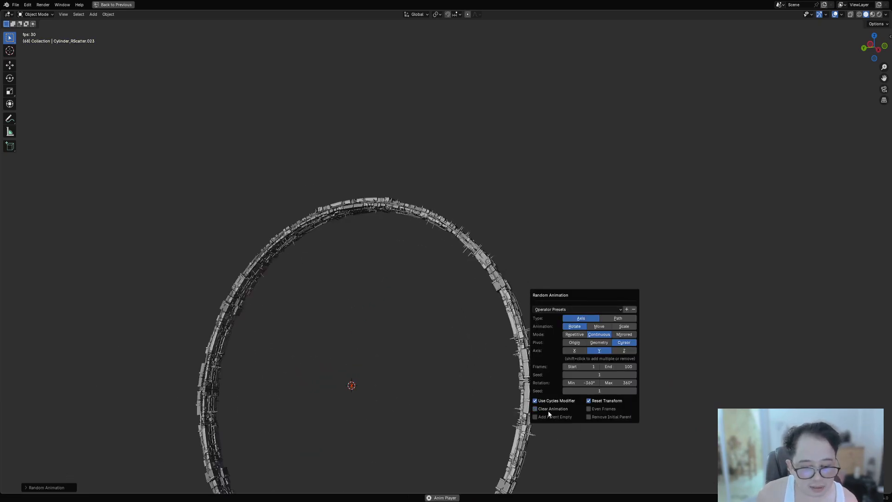
key("space")
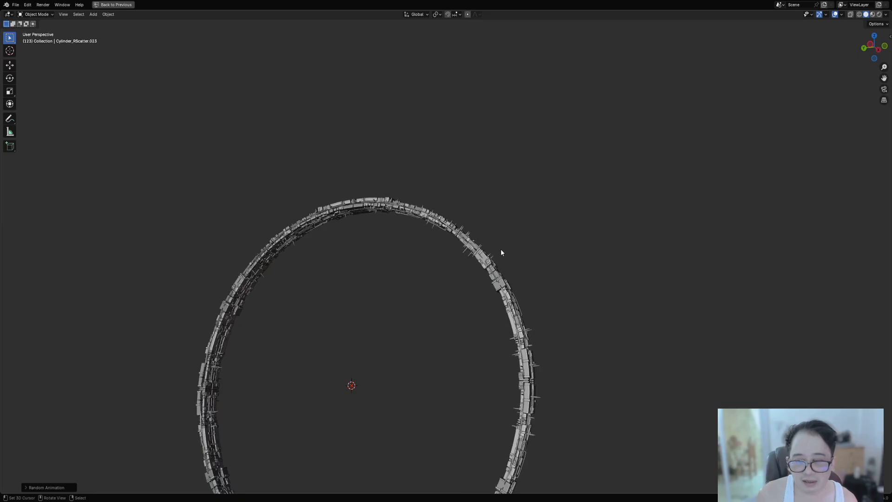
key("ctrl+z")
Reapply the continuous Random Animation about Y around the cursor with Clear Animation off, and play it back.
scroll(500, 230, "up", 3)
key("shift+q")
left_click(501, 228)
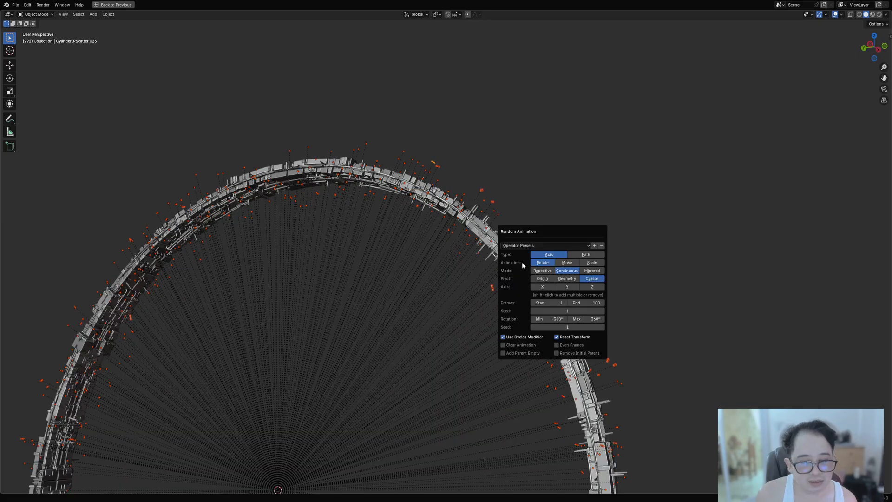
left_click(566, 287)
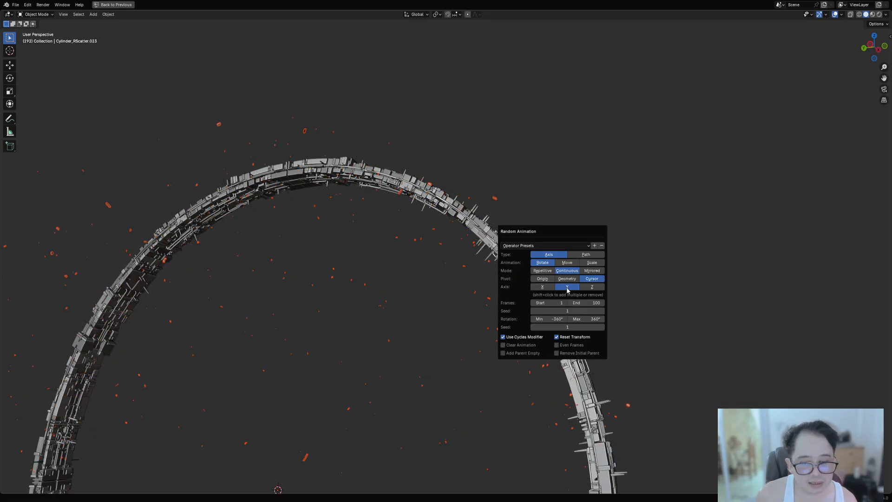
key("space")
scroll(432, 303, "down", 4)
middle_click_drag(438, 300, 534, 297)
key("F9")
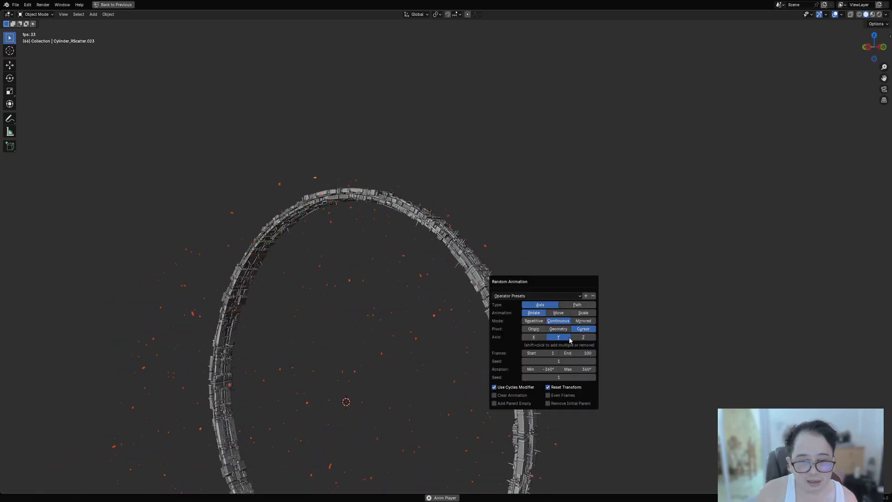
Test the Random Animation with the Origin and Cursor pivots and with Add Parent Empty enabled, and undo it.
left_click(534, 329)
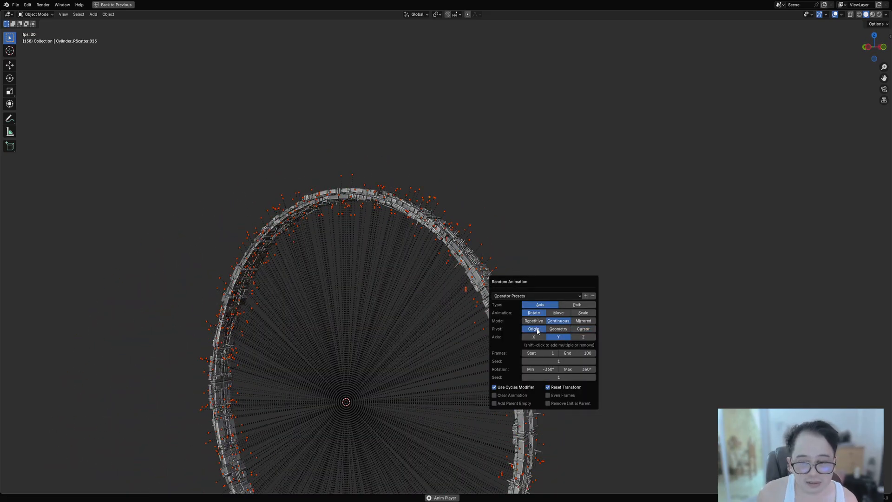
left_click(588, 329)
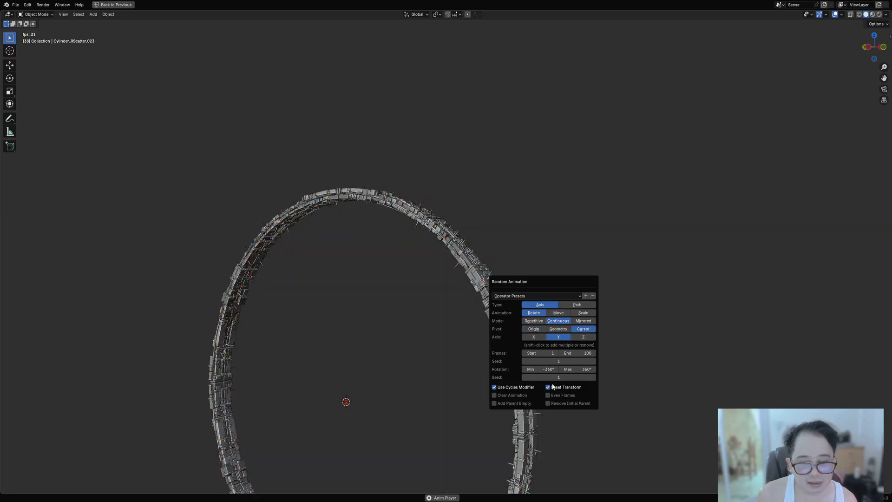
left_click(527, 394)
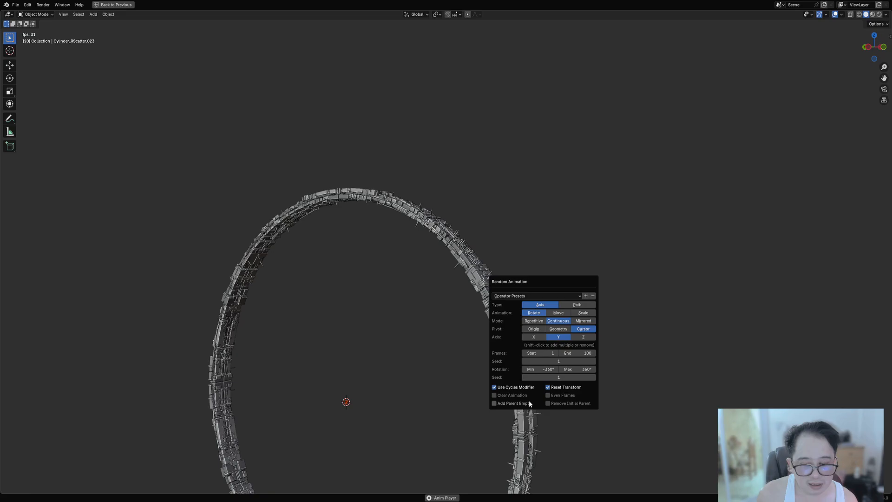
left_click(529, 402)
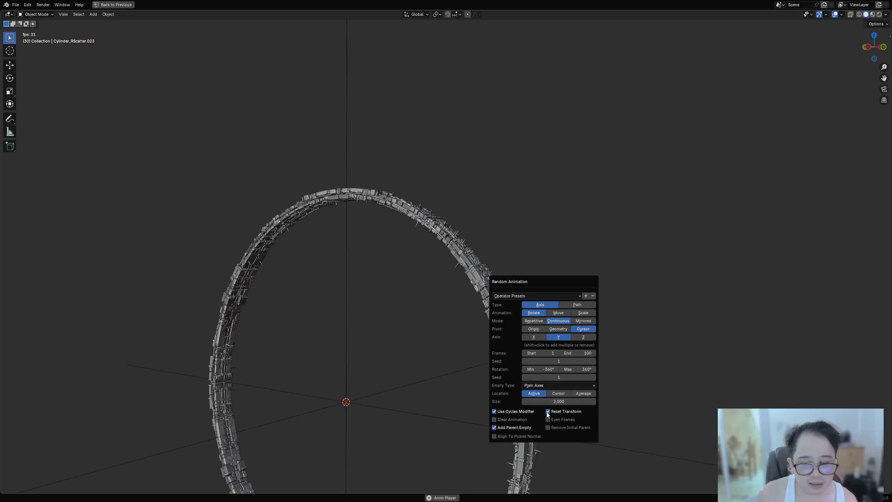
key("ctrl+z")
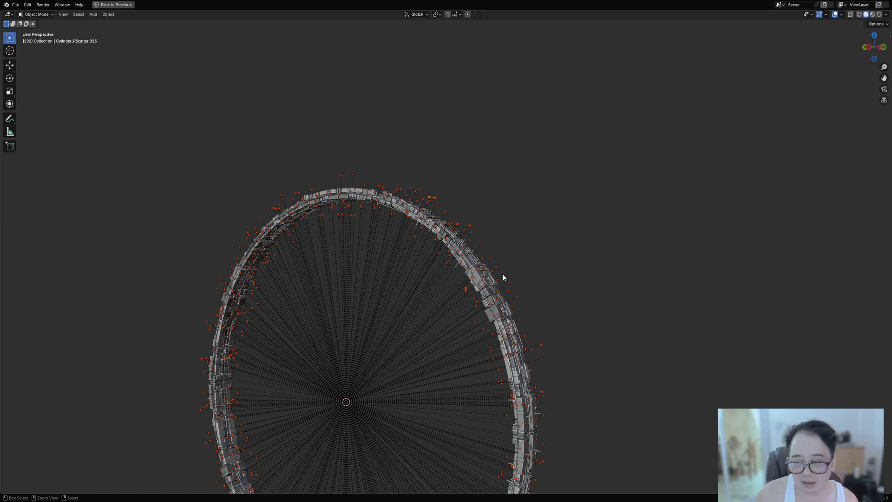
Try a new Random Animation on the debris with Add Parent Empty, view the playback, and undo it.
key("shift+q")
left_click(533, 223)
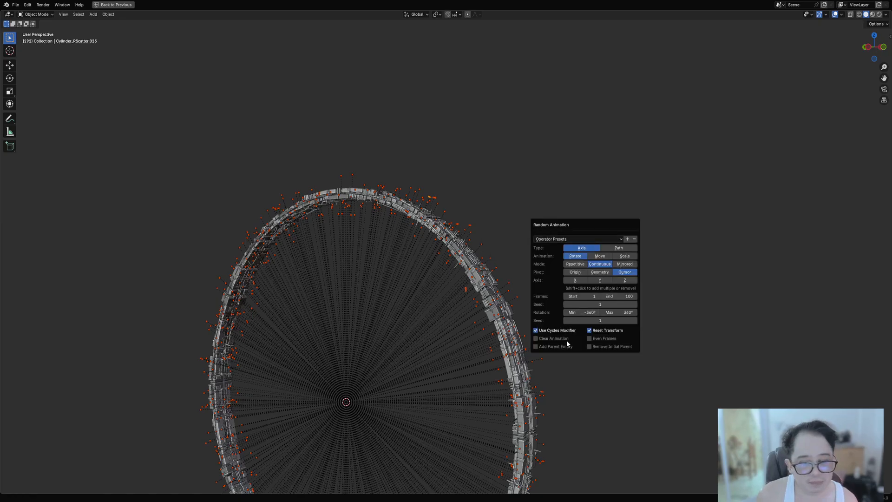
left_click(567, 344)
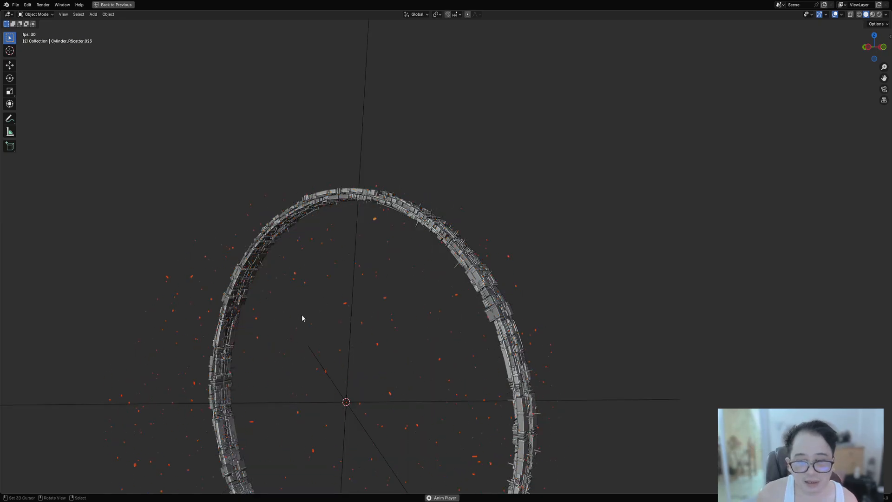
middle_click_drag(302, 318, 428, 279)
key("ctrl+z")
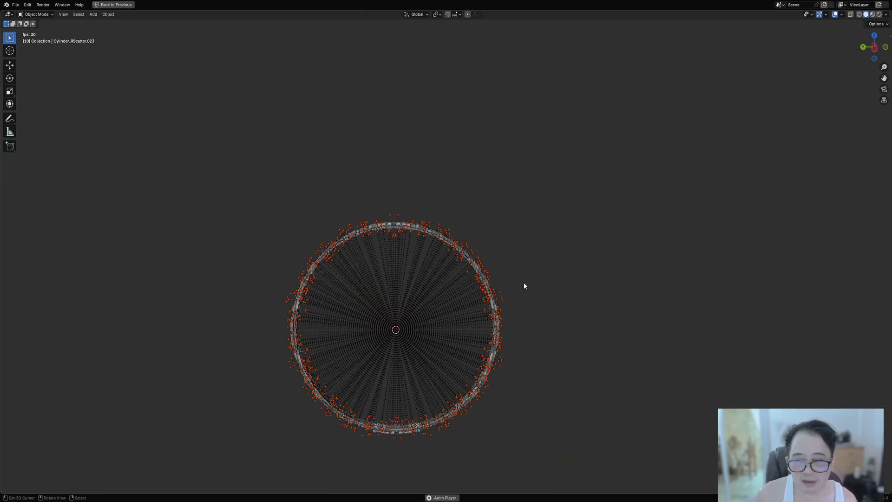
Add a Plain Axes empty at the ring's centre, scale it freehand, and select a debris piece near the ring's upper arc.
middle_click_drag(524, 286, 441, 240)
key("shift+a")
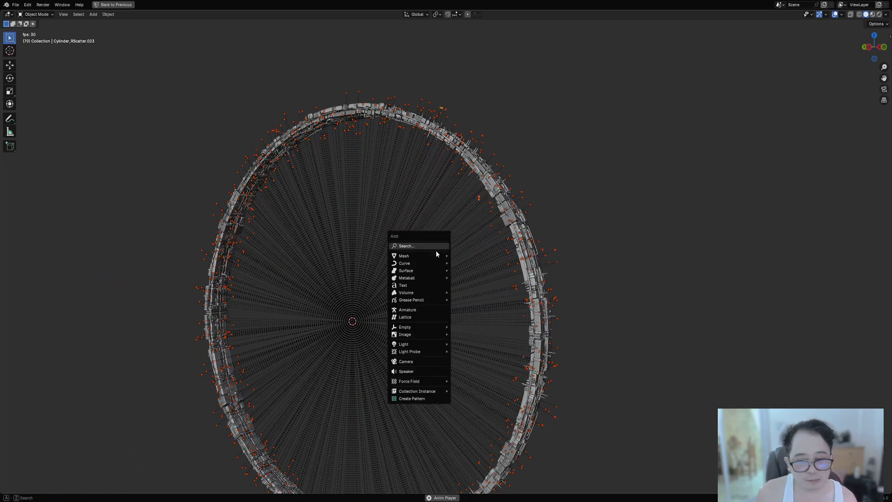
mouse_move(427, 327)
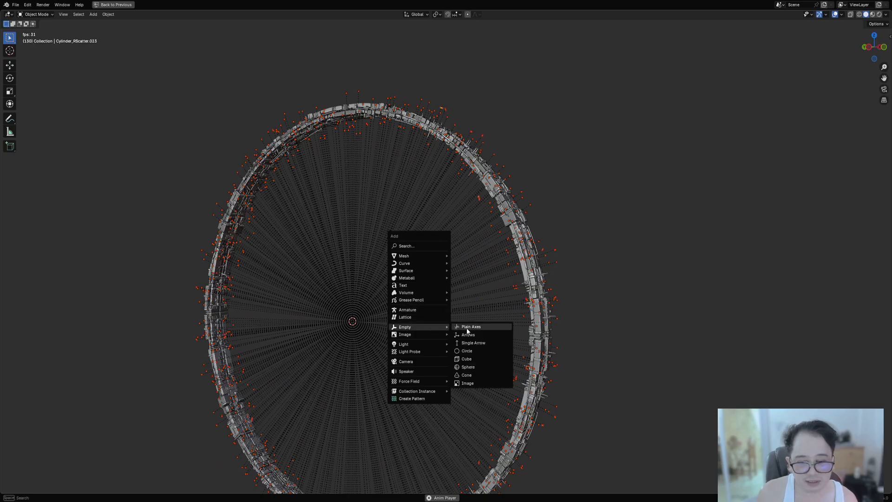
left_click(470, 327)
key("s")
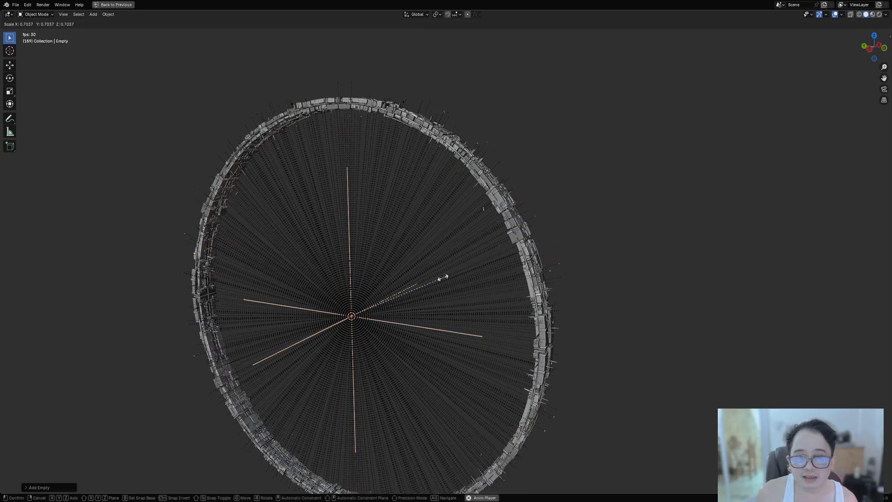
left_click(441, 165)
left_click(444, 110)
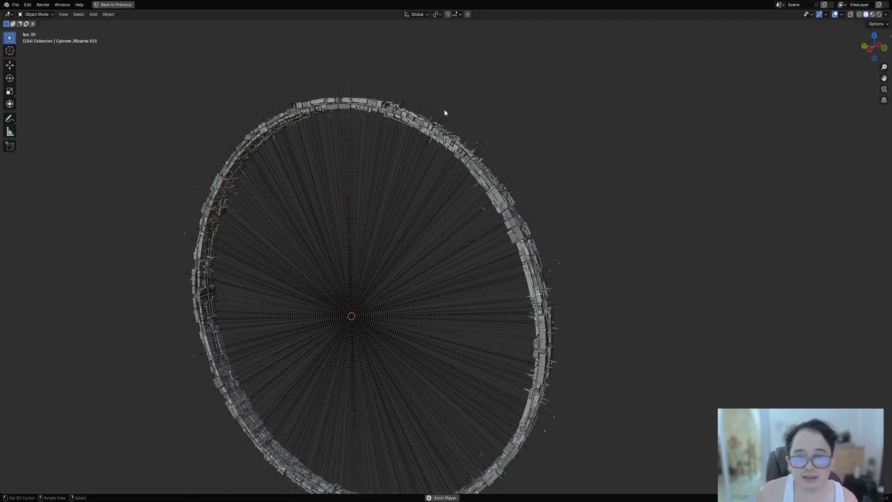
Select all debris pieces in the same collection and parent them to the empty at the ring's centre with the Object option.
key("shift+g")
left_click(503, 138)
left_click(502, 136)
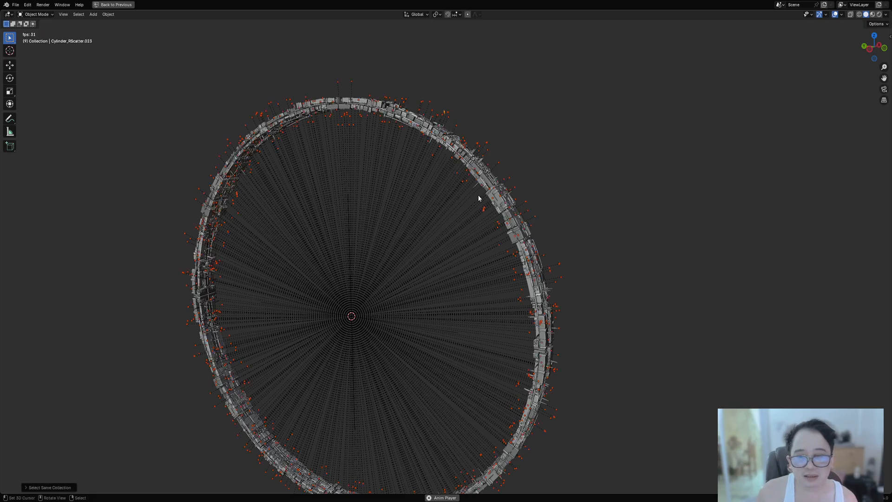
middle_click_drag(367, 169, 394, 156, "alt")
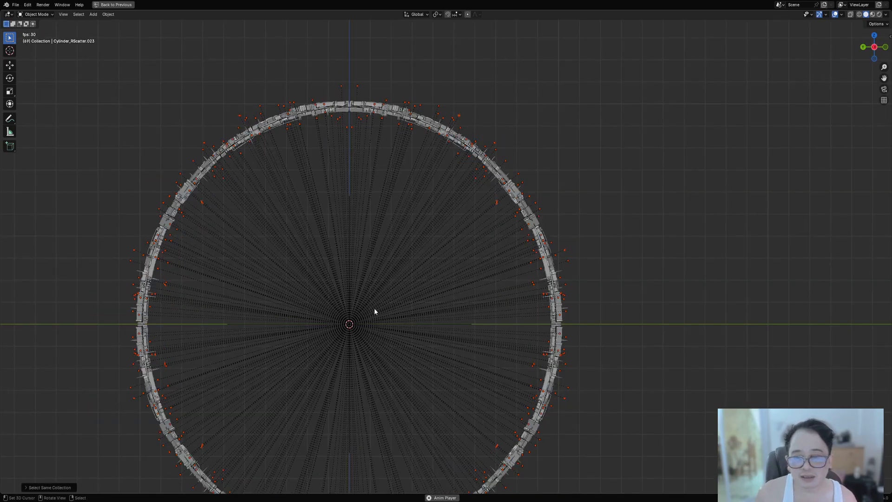
middle_click_drag(375, 307, 423, 293)
middle_click_drag(353, 313, 325, 315)
left_click(324, 319, "shift")
key("ctrl+p")
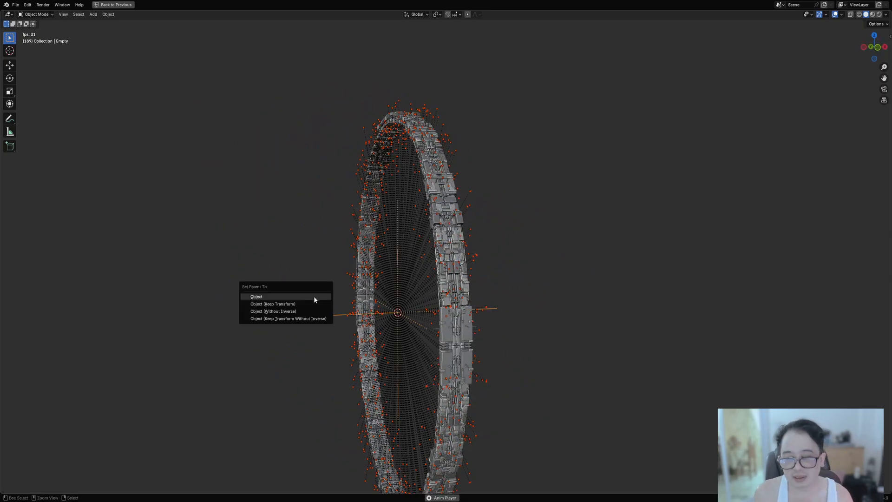
left_click(318, 296)
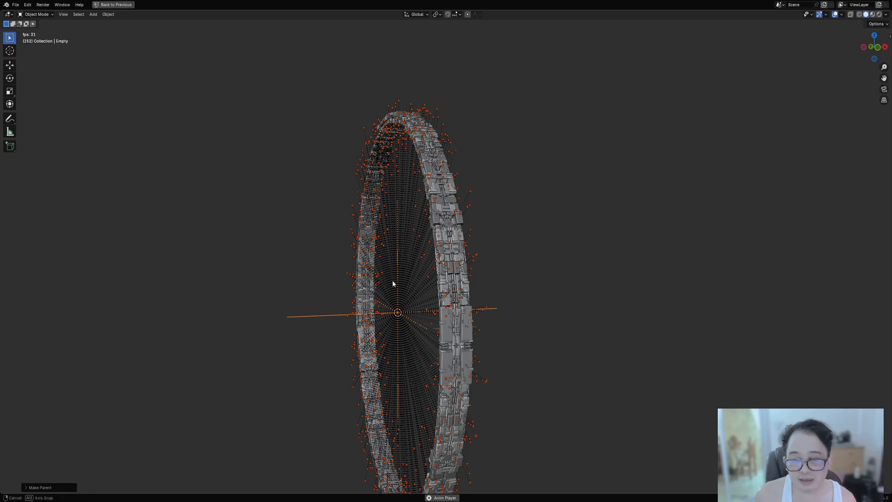
Apply a continuous Random Animation rotating the empty about X only, with frames 1 to 100.
middle_click_drag(392, 279, 412, 302)
key("shift+q")
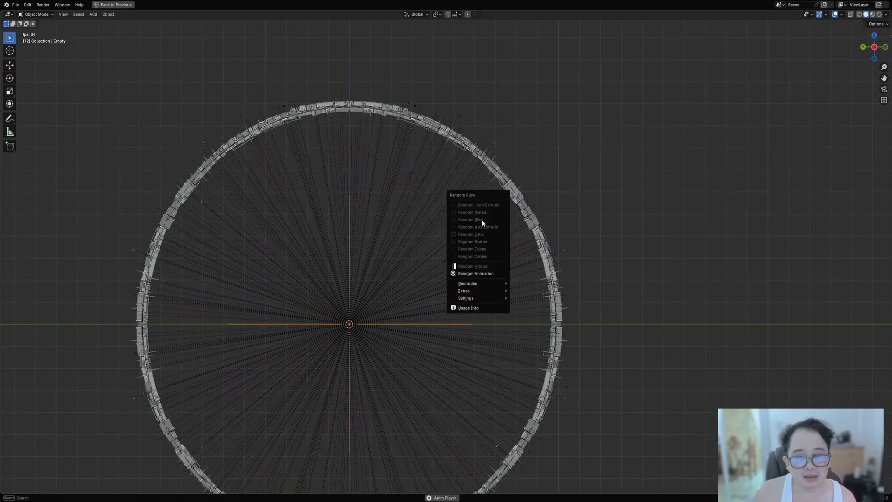
left_click(491, 277)
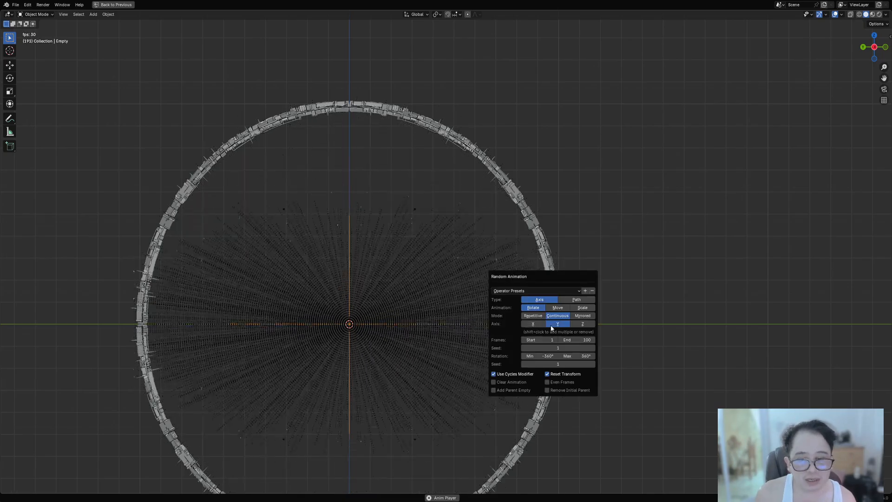
left_click(534, 324)
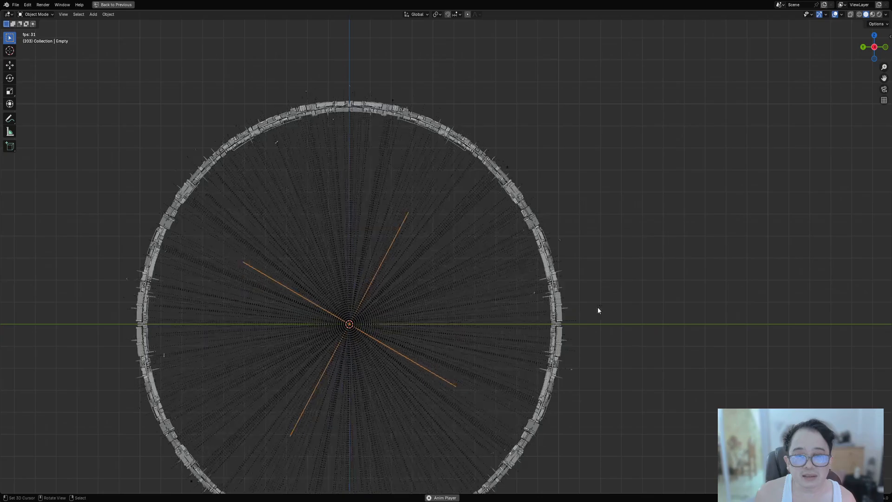
Slow the empty's Random Animation by setting its end frame to 800 and then to 2000.
middle_click_drag(597, 309, 550, 261)
key("F9")
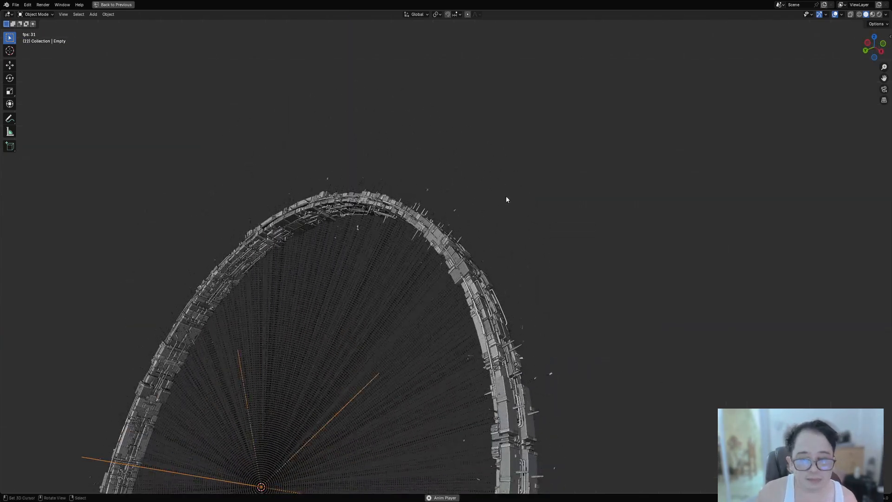
key("F9")
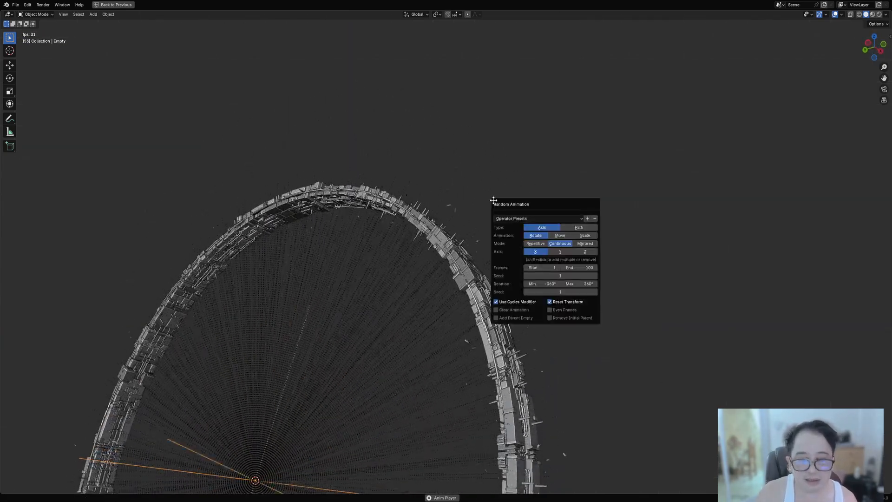
left_click(572, 267)
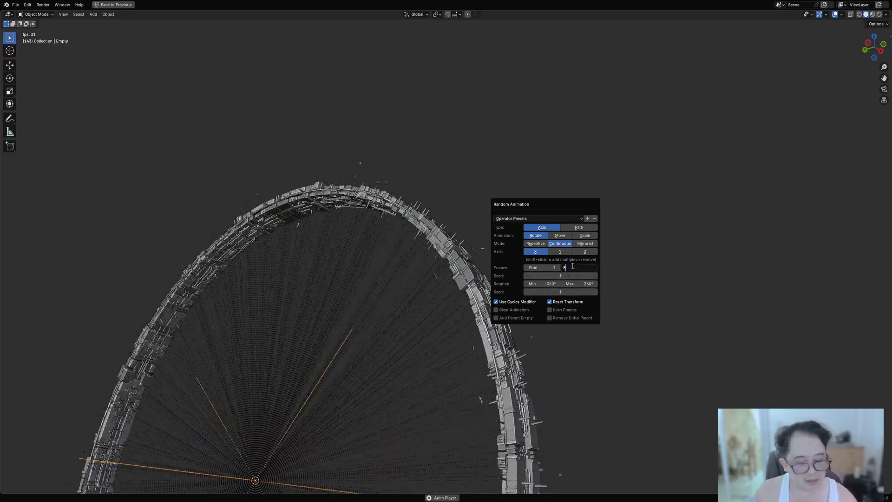
key("Return")
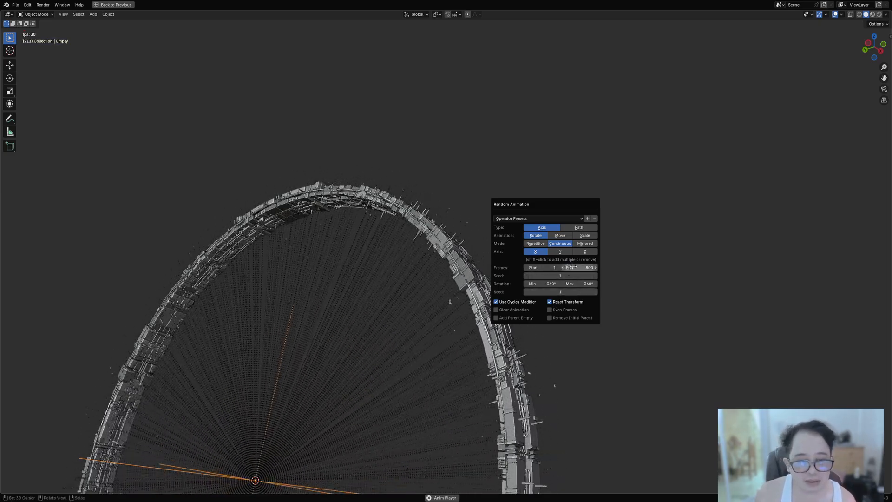
left_click(572, 266)
type("2000")
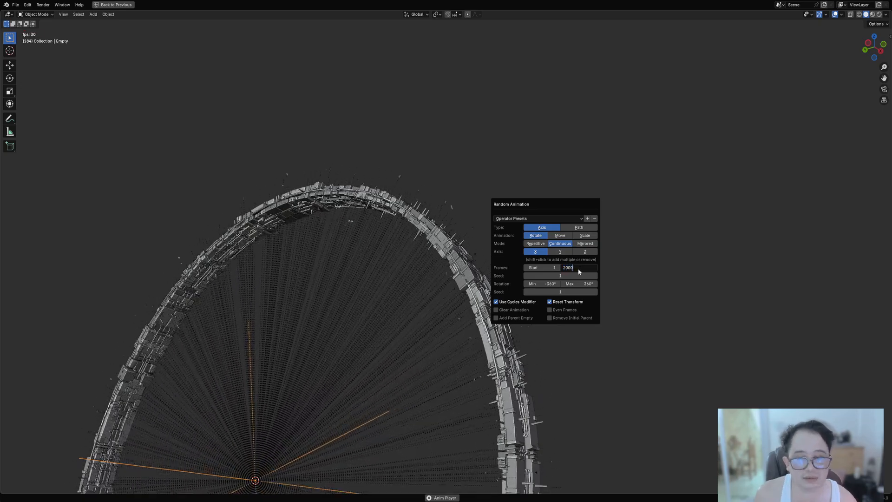
key("Return")
Hide the viewport overlays and inspect the orbiting debris along the ring's upper arc.
key("shift+alt+z")
middle_click_drag(456, 227, 429, 262)
scroll(415, 197, "down", 3)
scroll(437, 290, "up", 7)
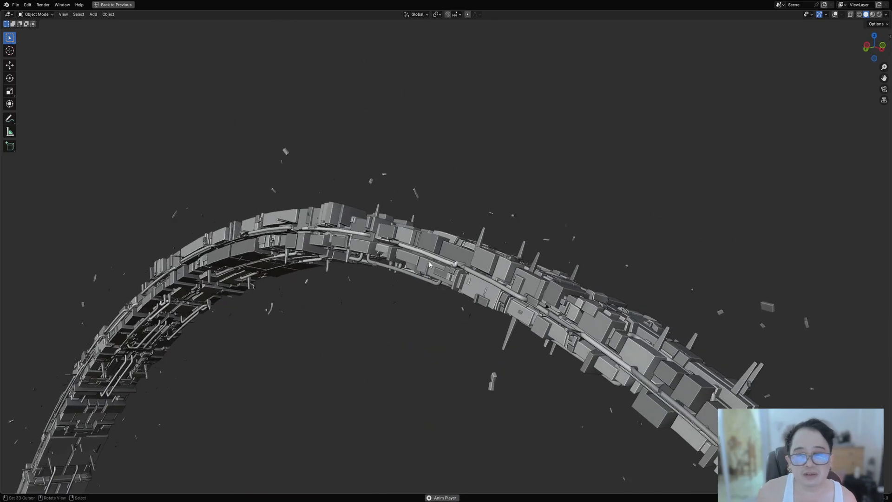
middle_click_drag(442, 205, 566, 198)
scroll(566, 197, "up", 1)
Try an end frame of 5000 for the empty's Random Animation, check the playback, and set it to 8000.
key("F9")
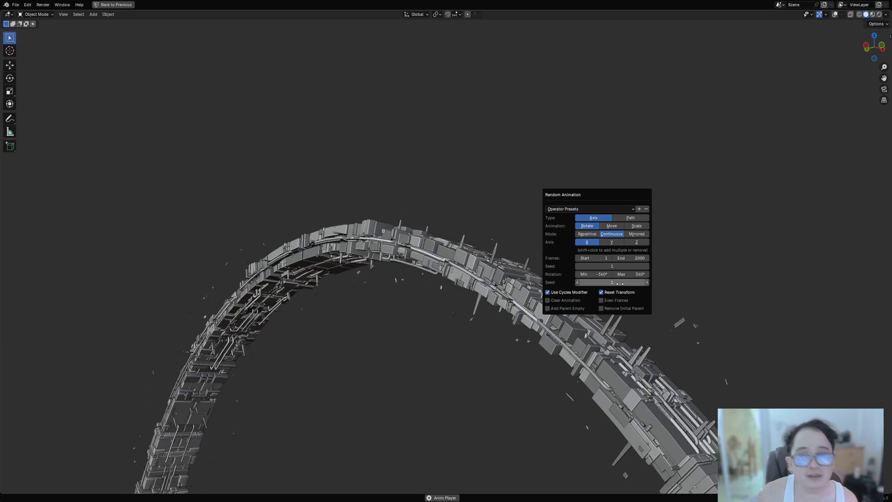
left_click(619, 256)
type("500")
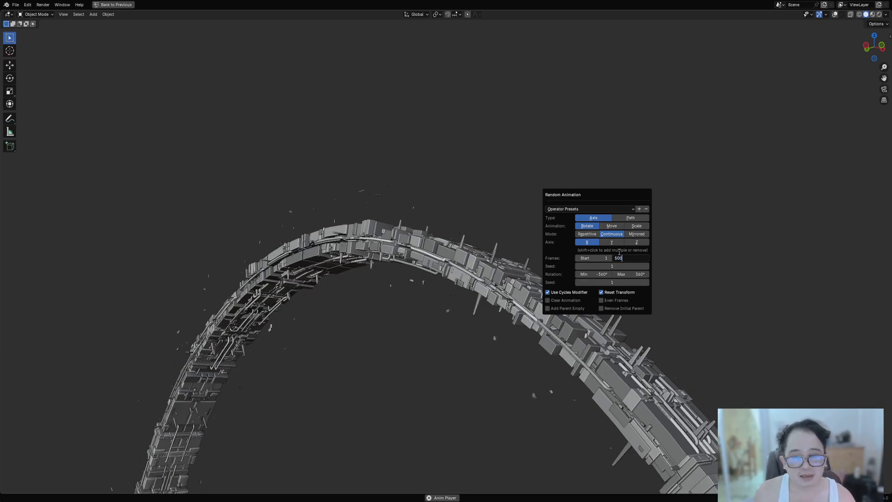
type("0")
key("Return")
middle_click_drag(558, 251, 432, 317)
scroll(433, 316, "up", 1)
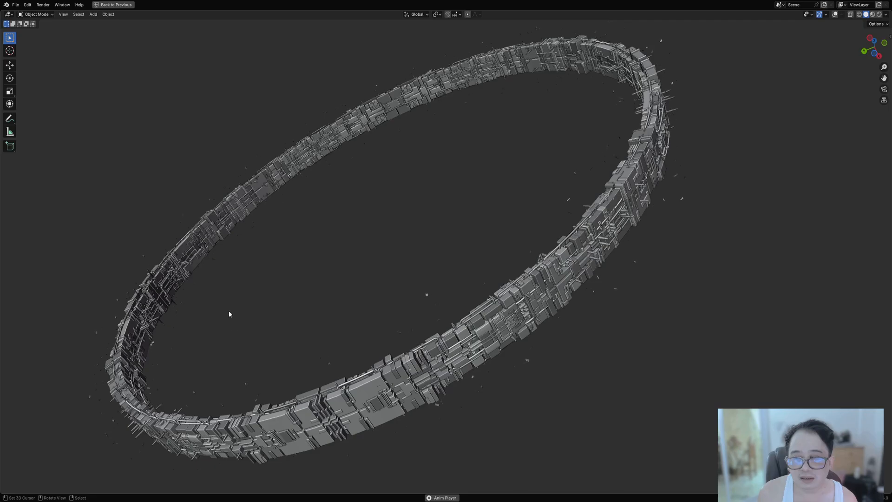
middle_click_drag(378, 259, 564, 285)
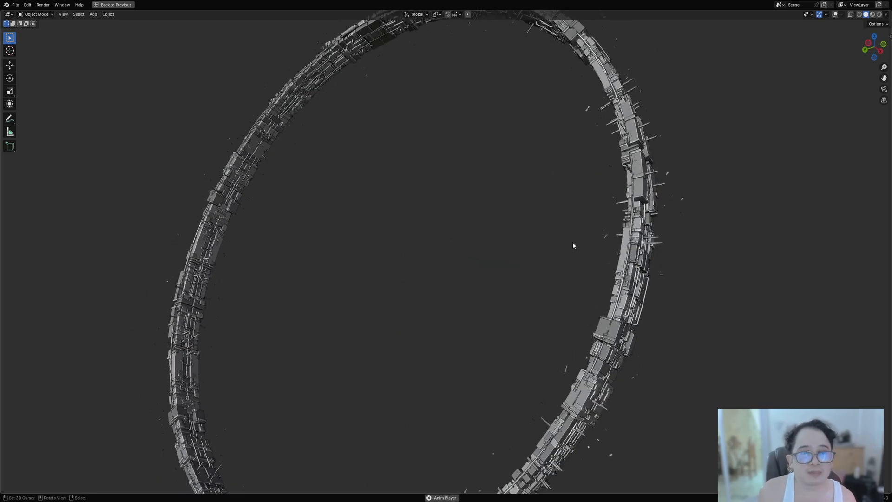
key("F9")
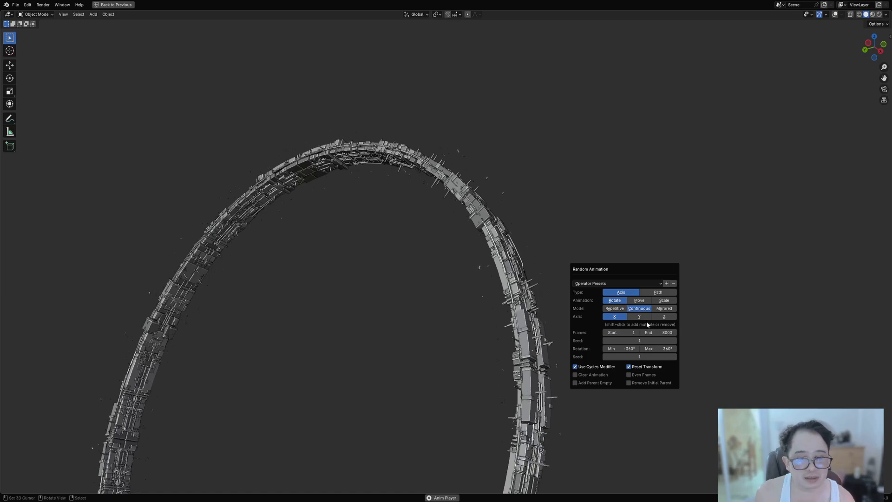
Select the ring structure itself from among the overlapping objects.
left_click(488, 226, "alt")
left_click(473, 266)
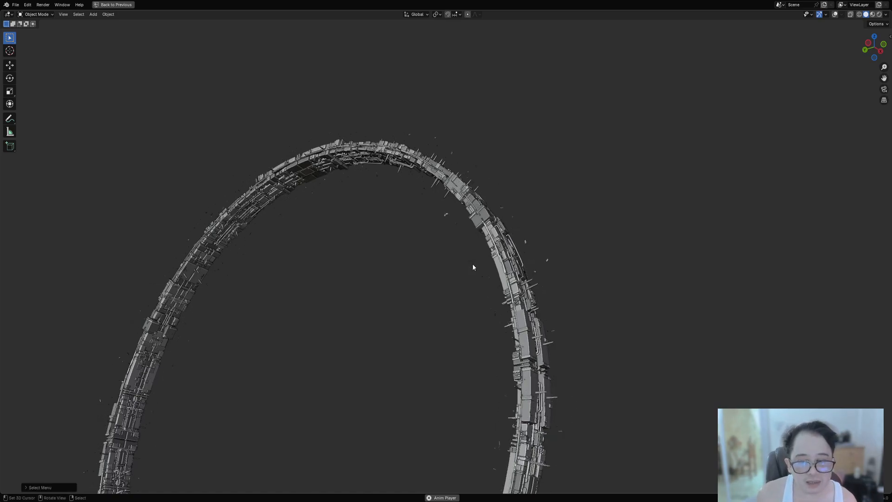
scroll(473, 259, "down", 6)
middle_click_drag(473, 257, 498, 283, "alt")
scroll(498, 283, "up", 4)
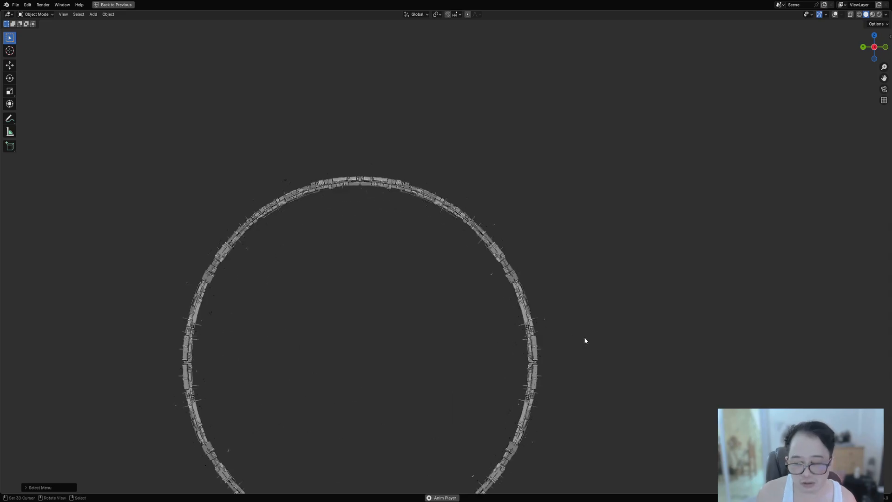
Try rotating the ring freehand about its centre.
key("r")
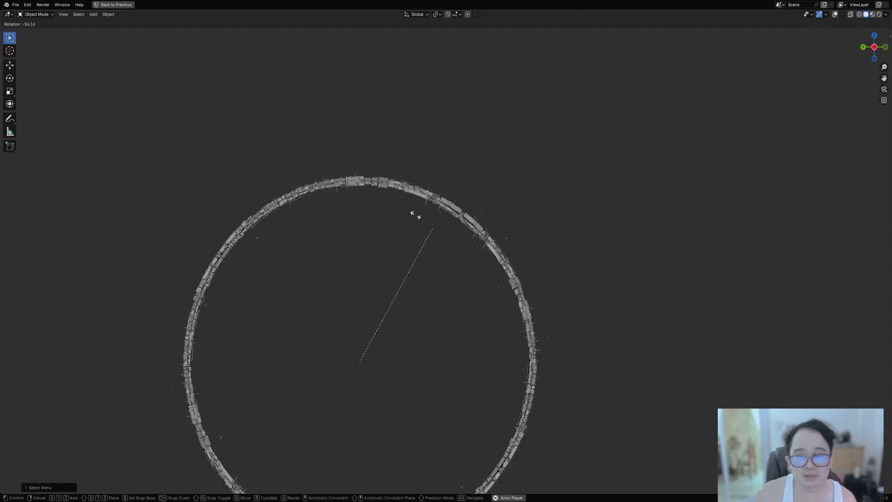
right_click(278, 166)
middle_click_drag(278, 165, 437, 222)
key("r")
left_click(478, 196)
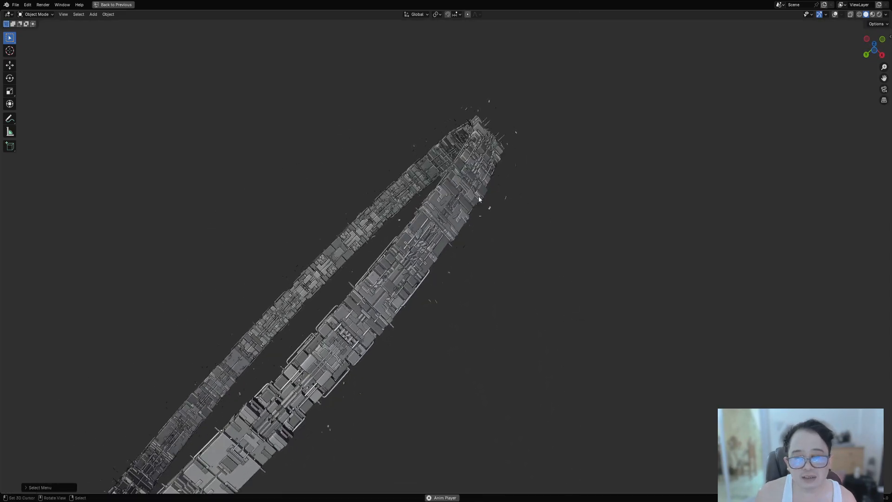
Save the file and apply a continuous Random Animation rotating the ring about X around its origin.
middle_click_drag(478, 196, 544, 196)
key("ctrl+s")
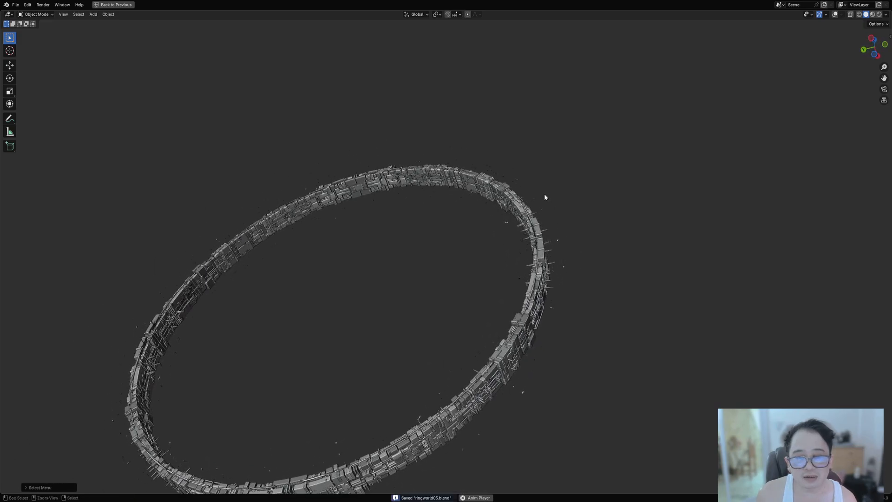
key("shift+q")
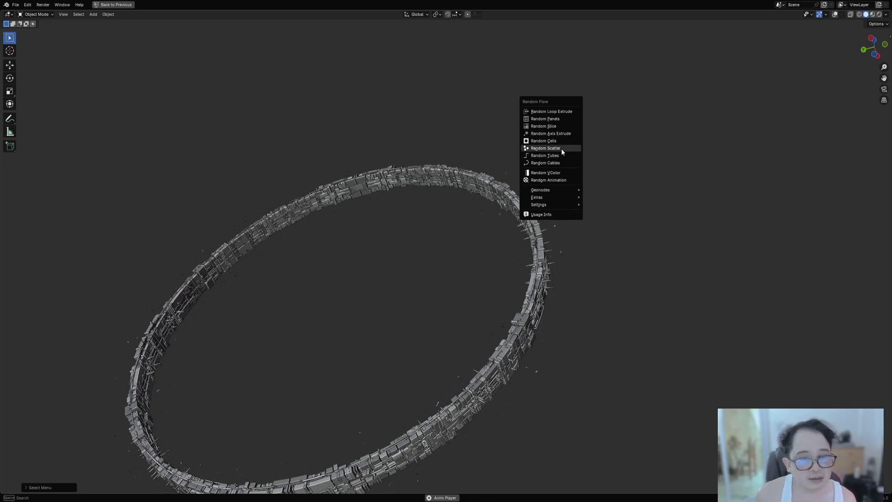
left_click(560, 180)
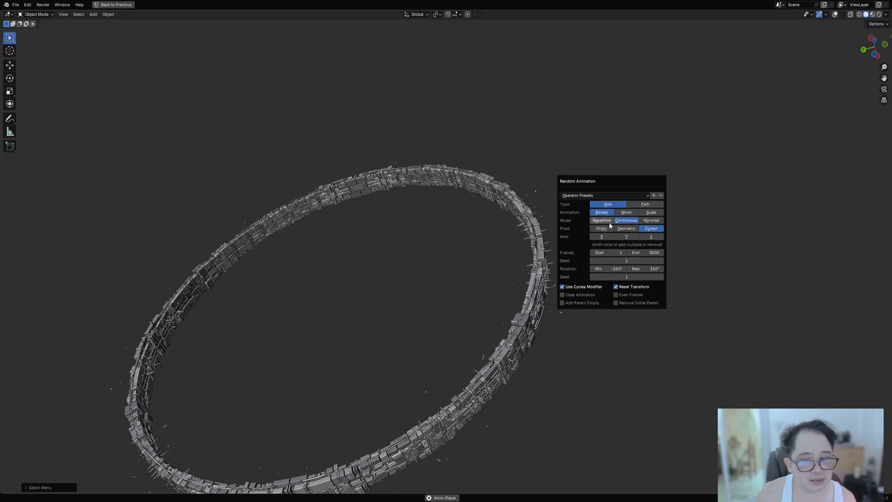
left_click(608, 236)
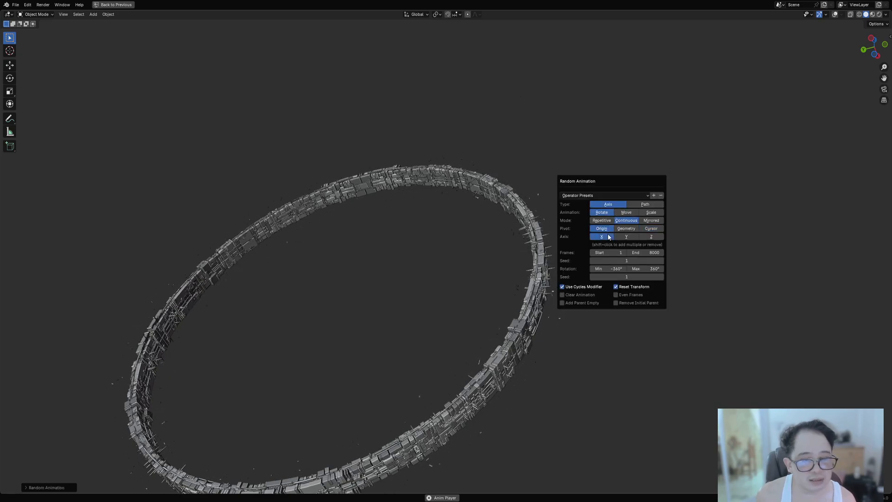
Set the end frame of the ring's Random Animation to 15000 and reset its frame seed to 1.
middle_click_drag(608, 236, 538, 228)
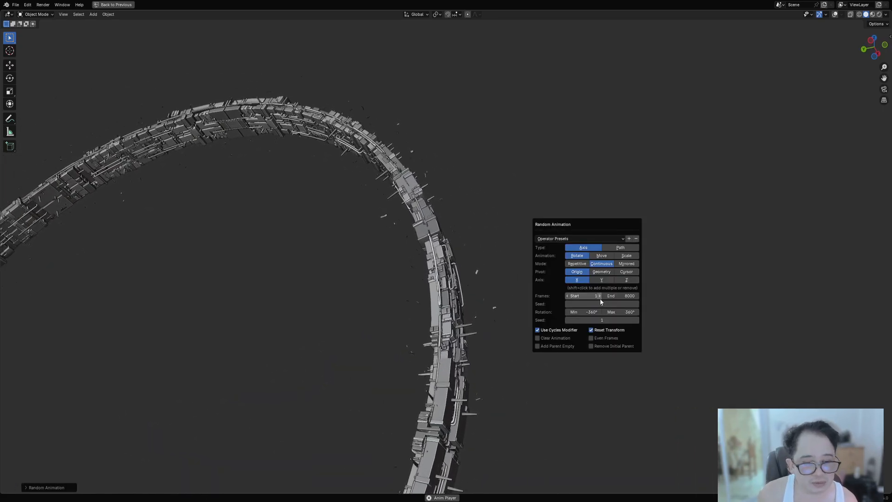
left_click_drag(602, 301, 620, 302)
double_click(618, 296)
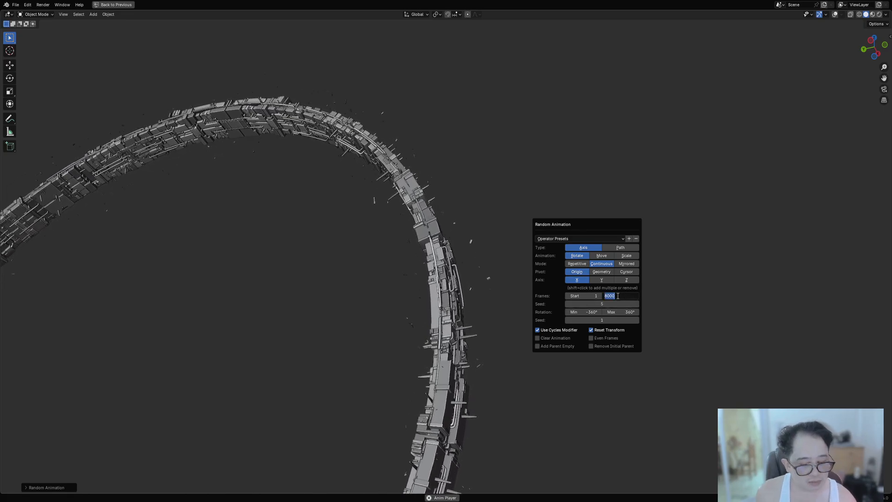
type("15000")
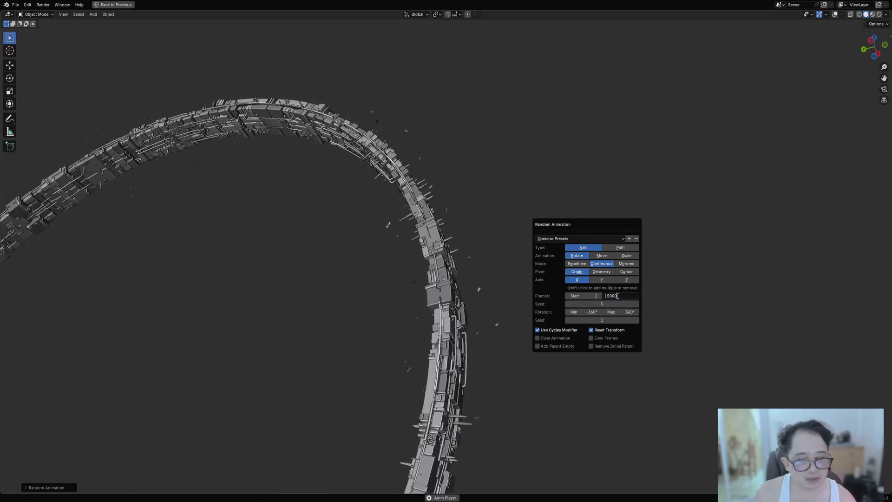
key("Return")
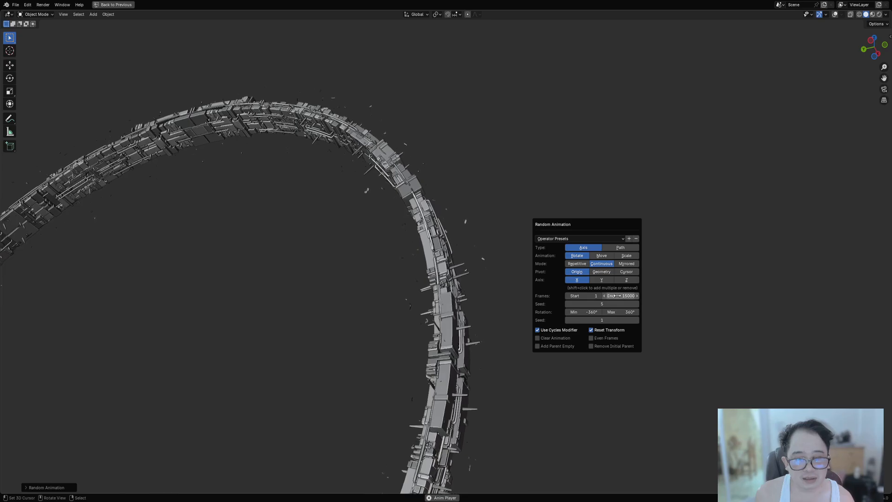
left_click_drag(603, 305, 593, 305)
double_click(605, 304)
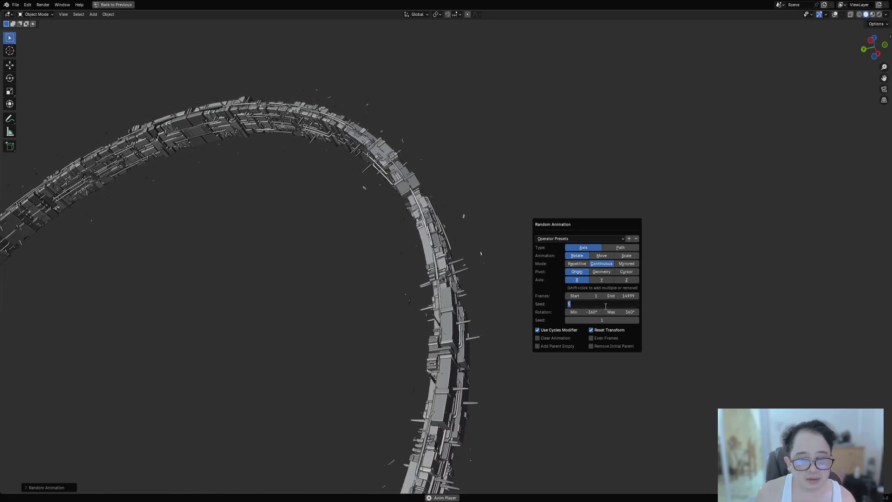
key("Return")
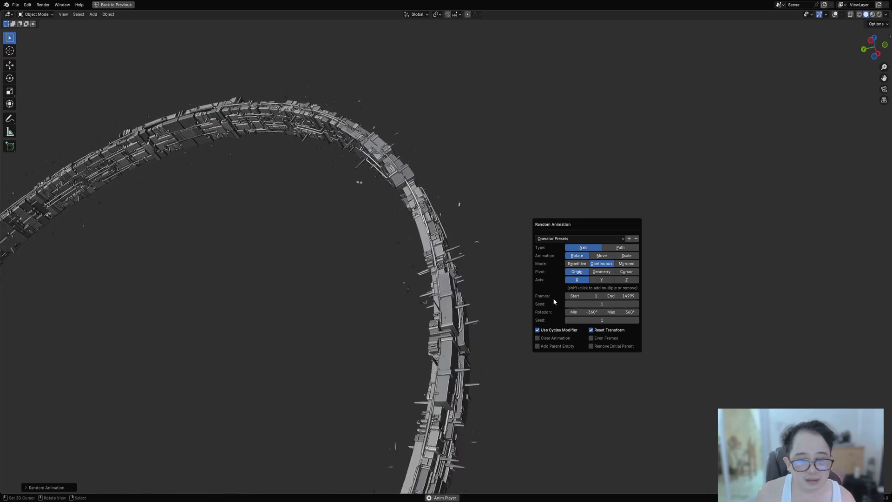
Set the end frame of the ring's Random Animation to 2000.
double_click(613, 296)
type("2000")
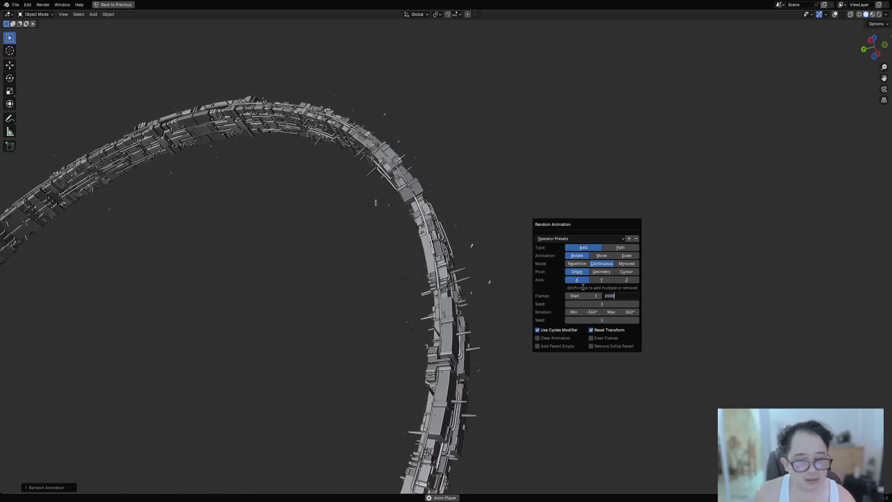
key("Return")
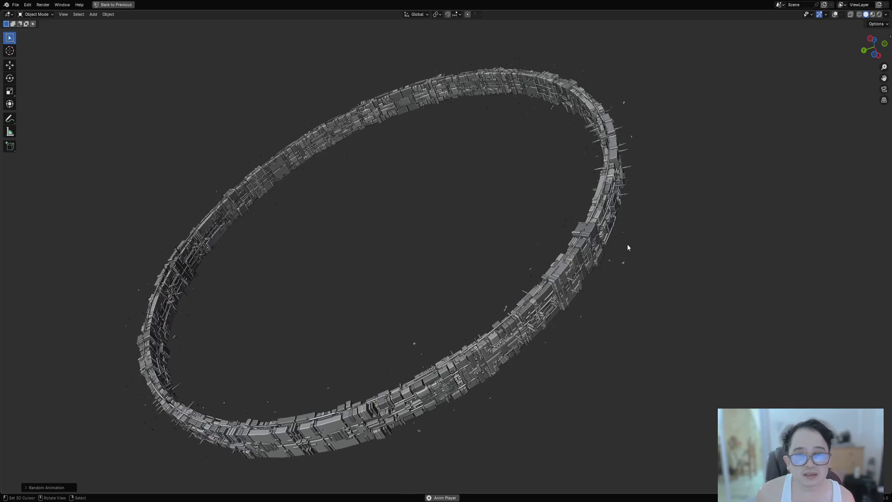
Check the ring in Rendered shading, return the viewport to Solid shading and save the file.
key("z")
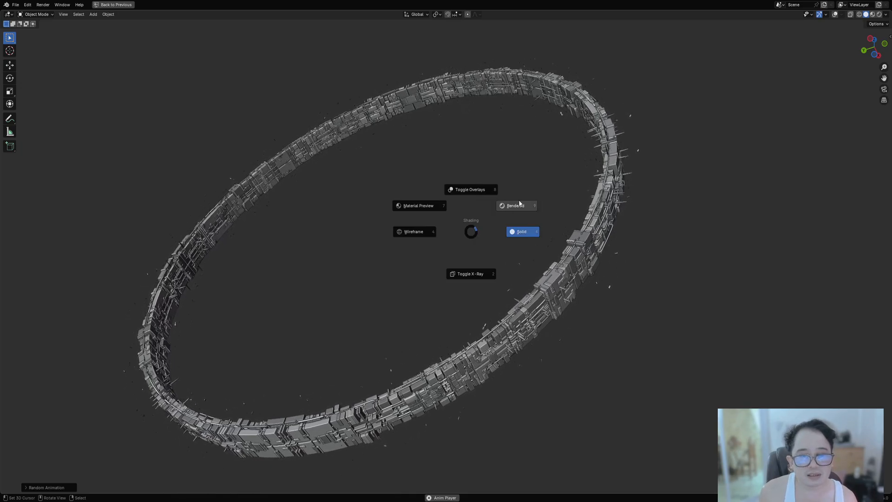
left_click(472, 188)
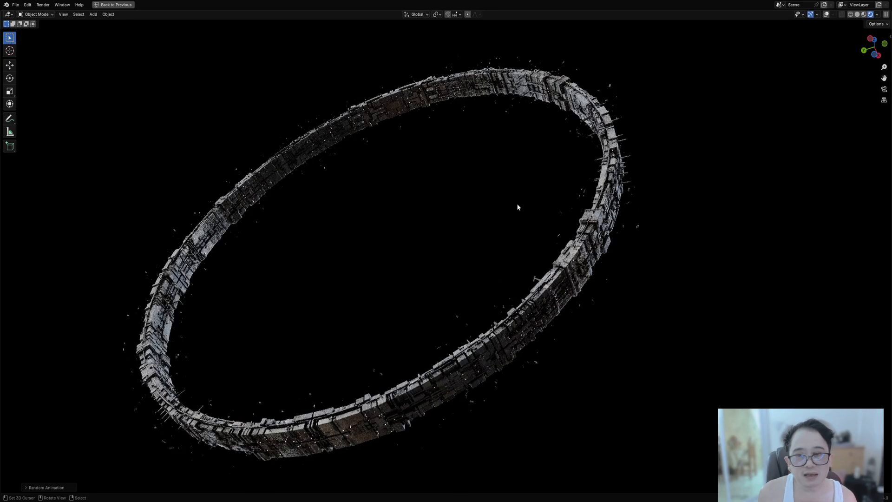
left_click(486, 177)
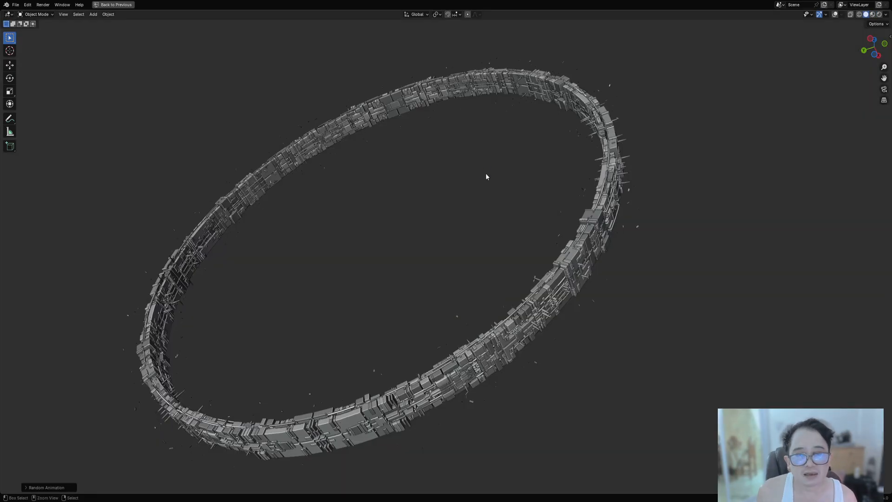
key("ctrl+s")
Play the ring's rotation in Material Preview shading to check how the textured surface looks in motion.
middle_click_drag(486, 175, 549, 206, "shift")
key("z")
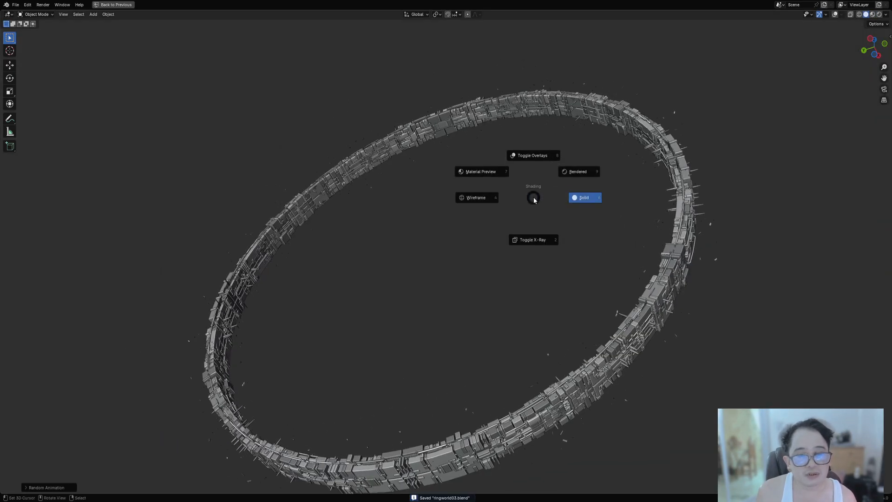
left_click(488, 171)
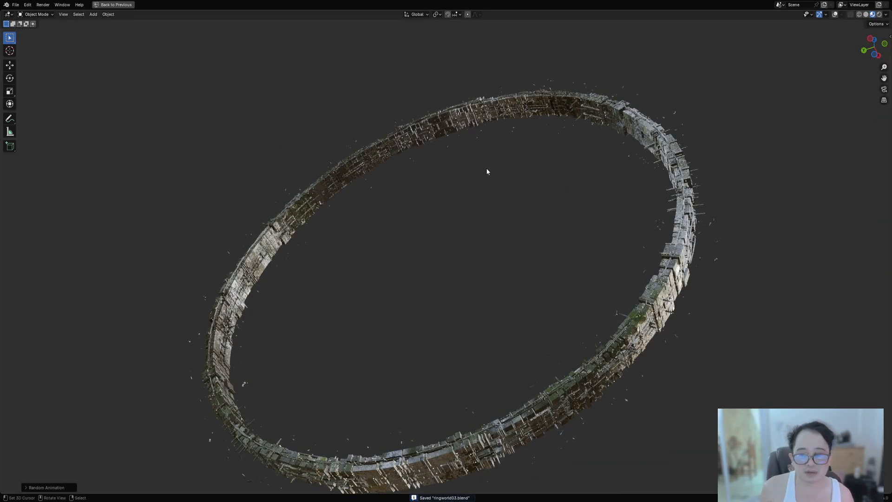
middle_click_drag(553, 279, 452, 255)
scroll(452, 255, "up", 1)
key("space")
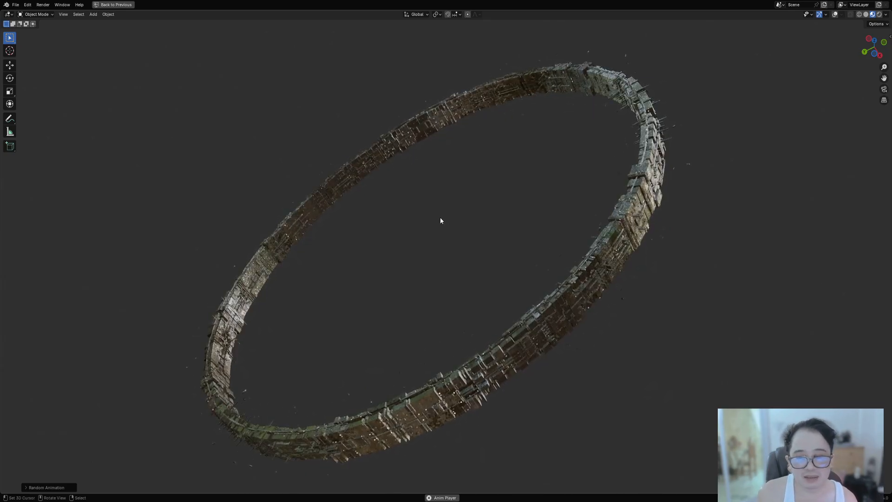
Inspect the ring's materials and lighting in Rendered shading, and return the viewport to Solid shading.
key("z")
left_click(478, 219)
key("z")
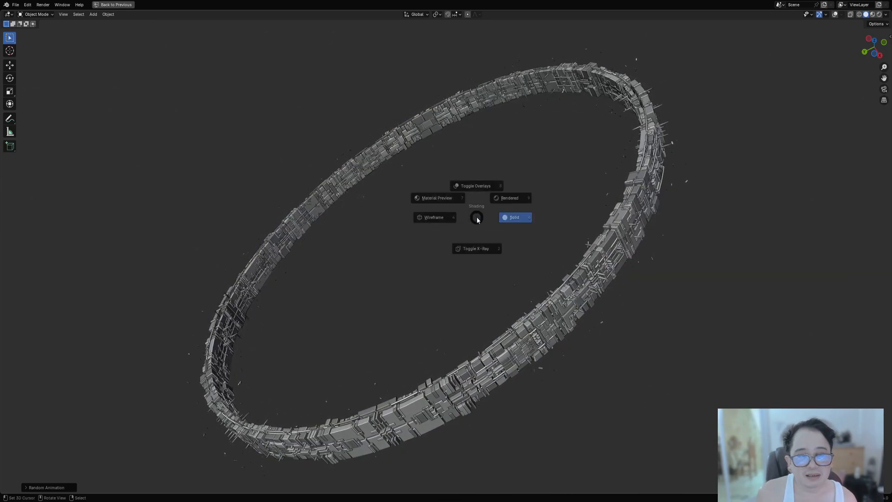
left_click(509, 197)
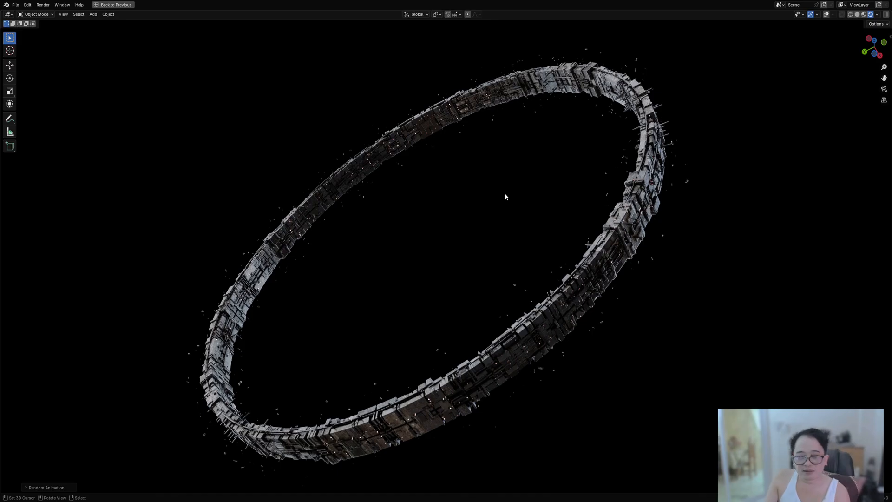
middle_click_drag(538, 213, 489, 266)
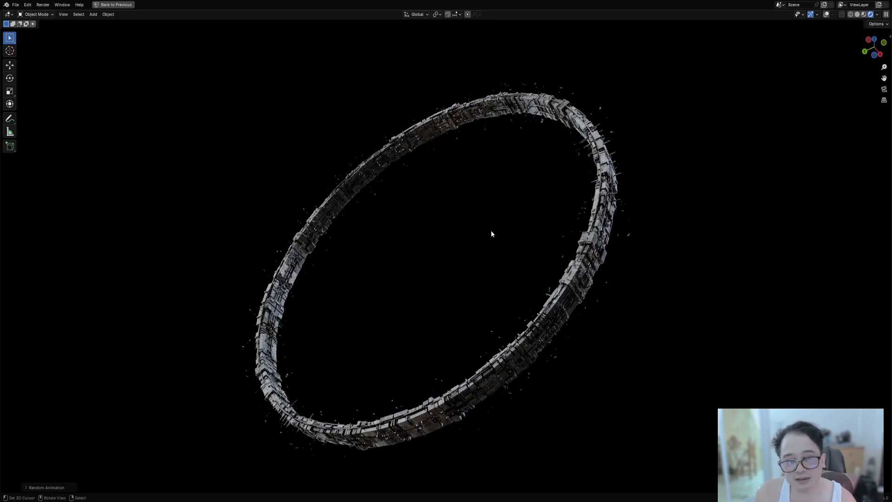
key("space")
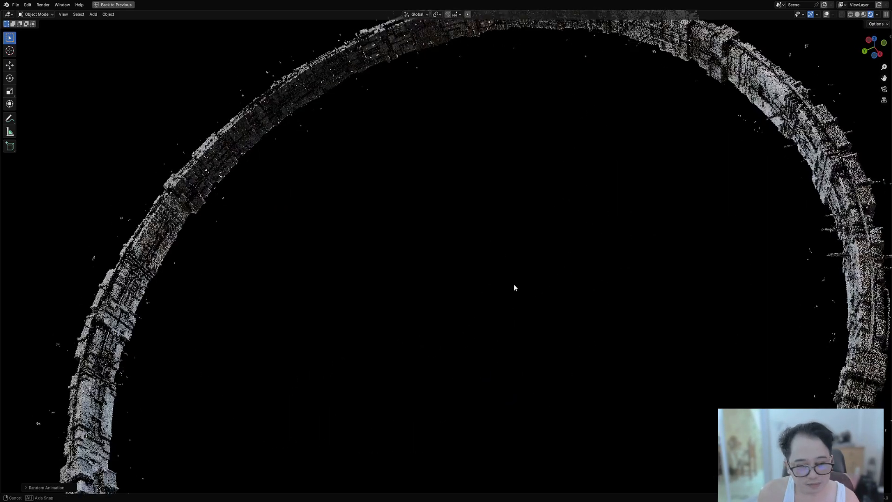
key("z")
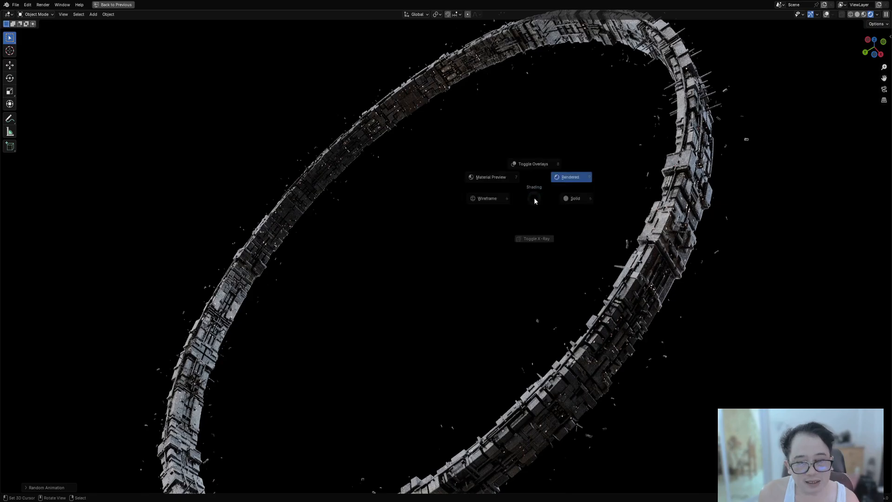
left_click(554, 197)
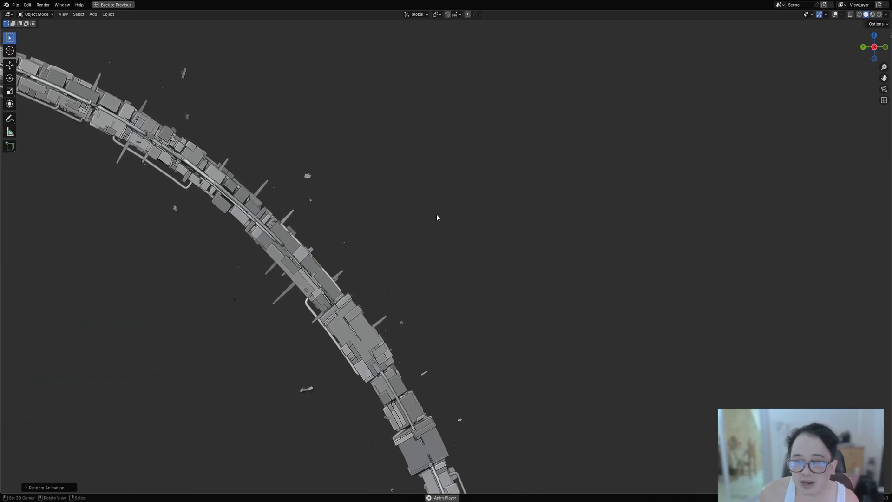
Examine the rotating ring and its drifting debris from the side, edge-on and close up, with and without overlays.
middle_click_drag(297, 185, 388, 176)
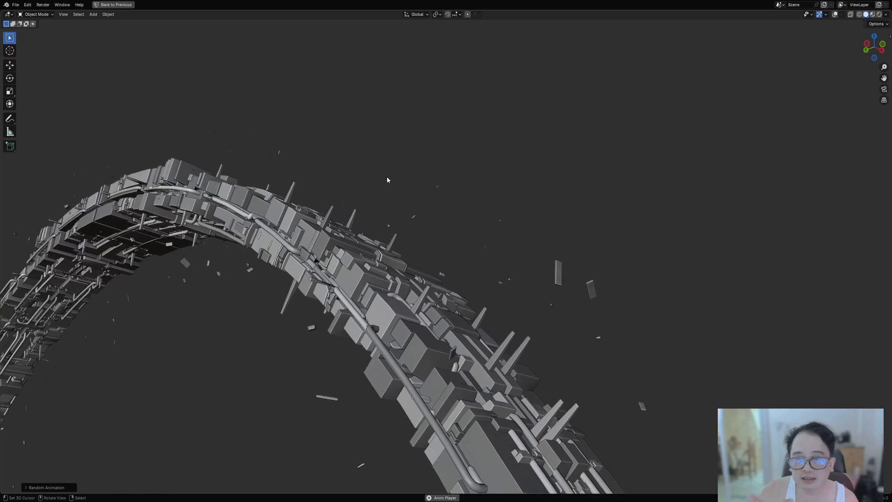
middle_click_drag(387, 179, 439, 286)
scroll(422, 246, "up", 3)
key("shift+alt+z")
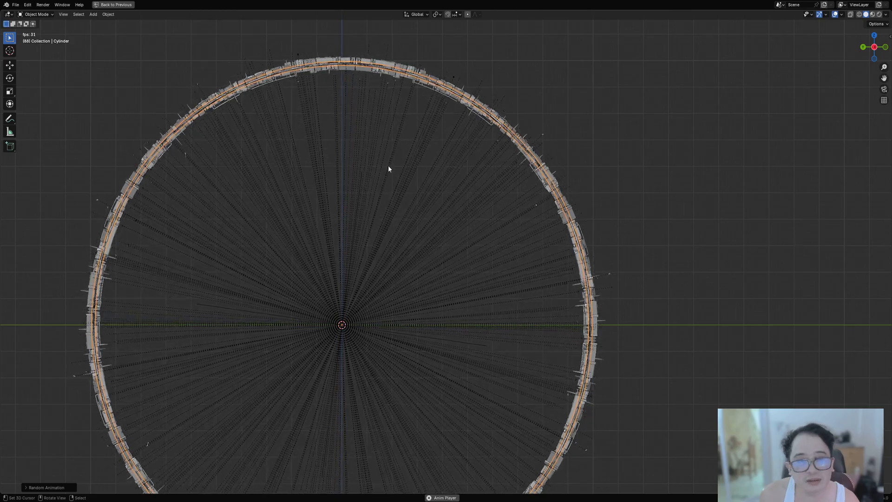
middle_click_drag(603, 224, 543, 197)
middle_click_drag(544, 197, 504, 306, "shift")
key("shift+alt+z")
scroll(503, 307, "up", 2)
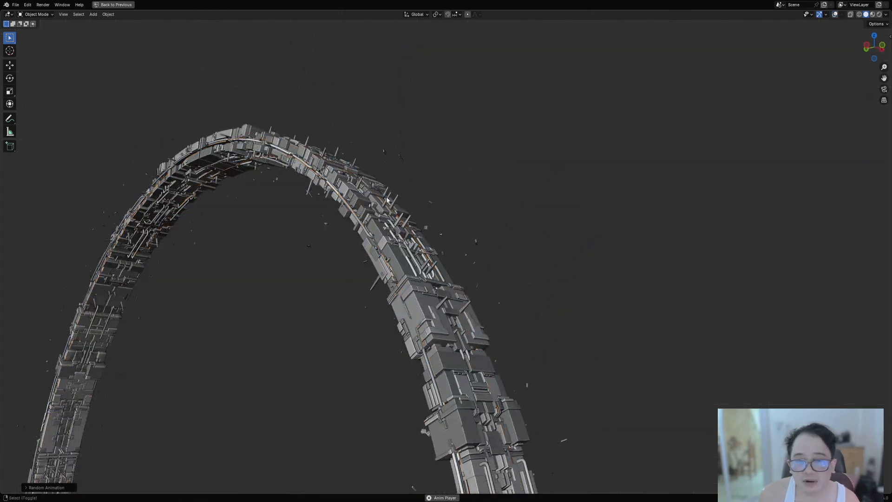
middle_click_drag(343, 145, 403, 172)
scroll(406, 168, "down", 1)
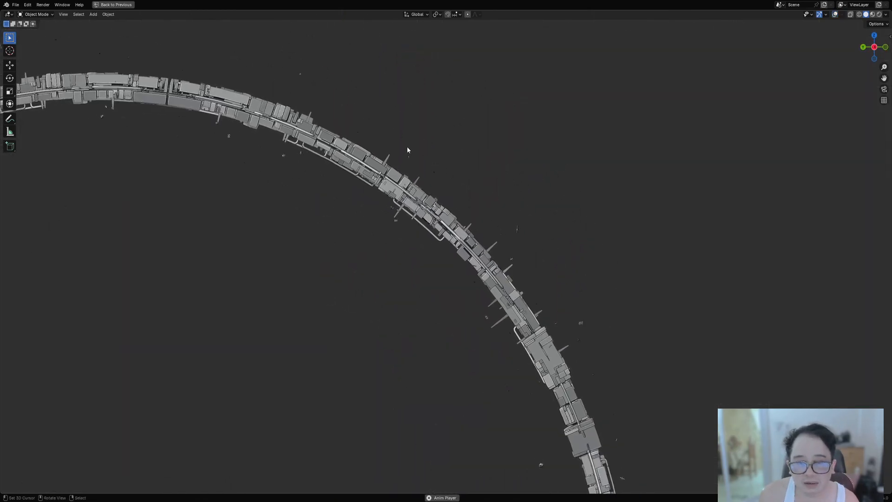
left_click_drag(409, 148, 551, 281)
key("shift+alt+z")
mouse_move(567, 291)
right_mouse_down()
mouse_move(420, 140)
mouse_move(400, 148)
right_mouse_up()
scroll(335, 172, "down", 1)
scroll(342, 177, "down", 6)
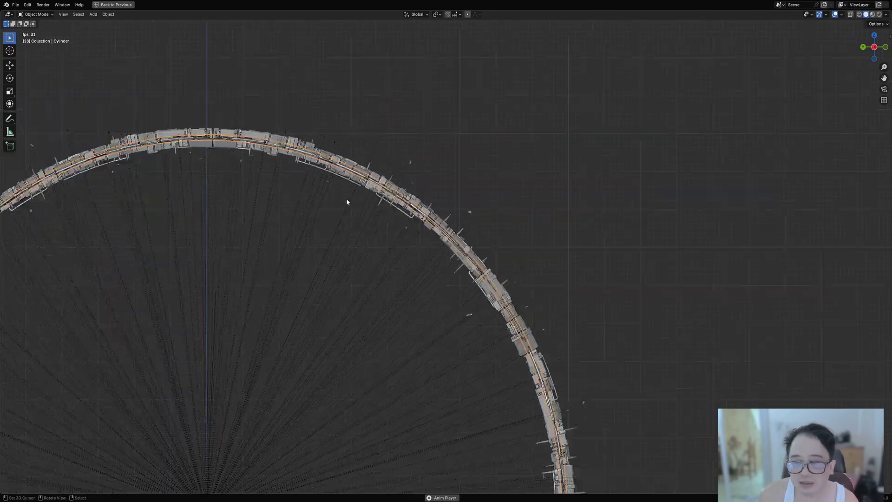
middle_click_drag(446, 278, 366, 300)
scroll(400, 290, "up", 2)
key("shift+alt+z")
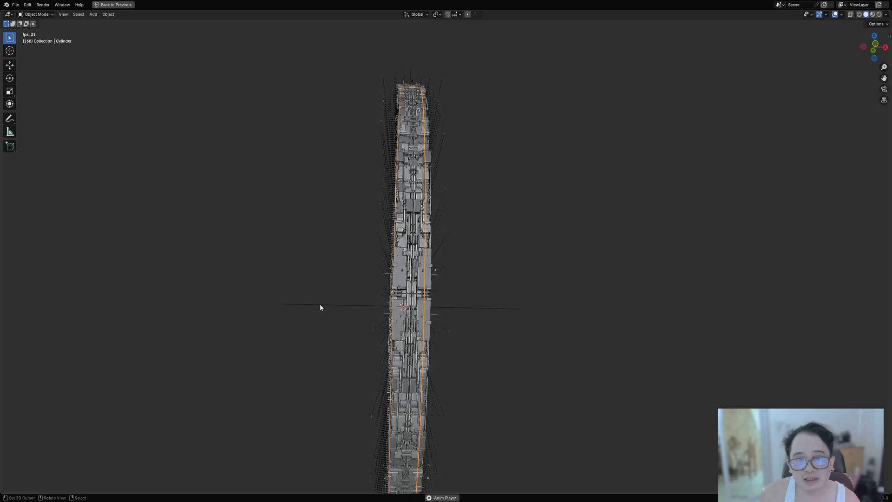
Select the empty at the ring's centre and save the file.
middle_click_drag(321, 304, 431, 309)
key("shift+alt+z")
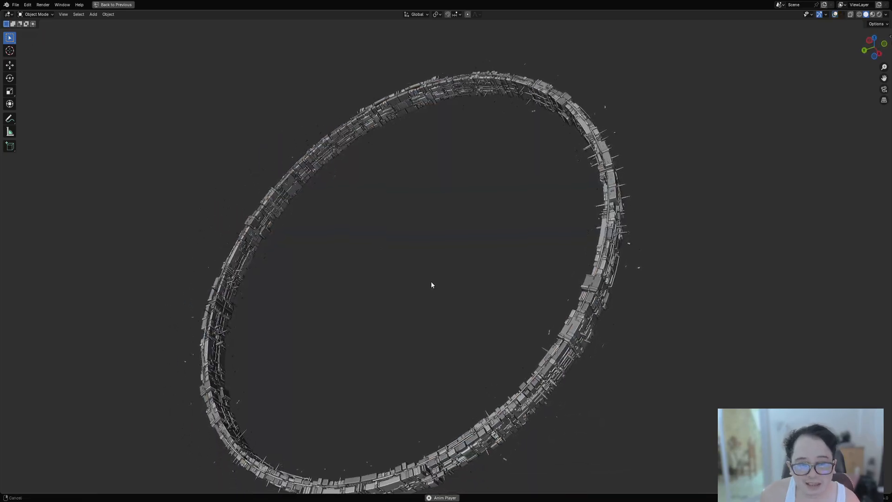
key("shift+alt+z")
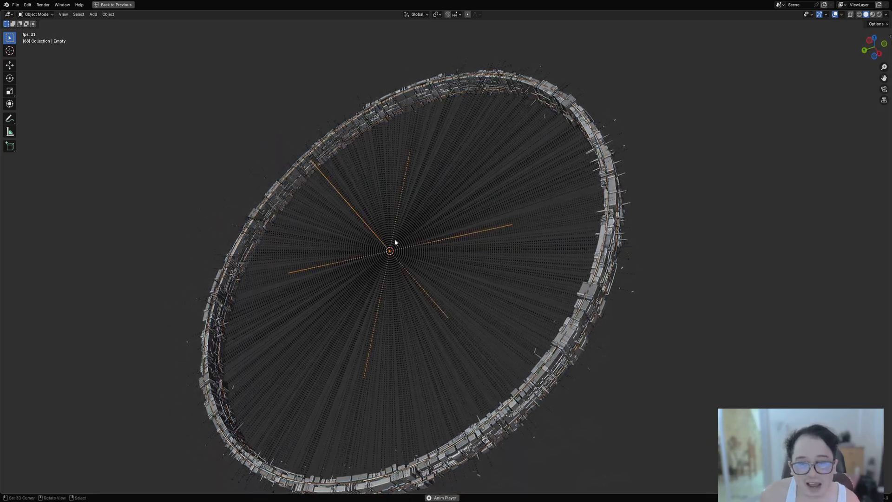
key("shift+alt+z")
middle_click_drag(460, 253, 457, 276, "ctrl")
key("ctrl+s")
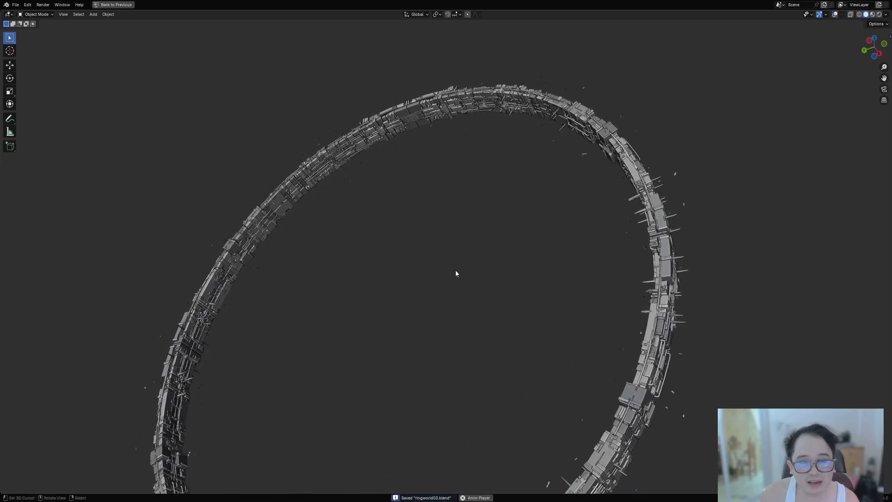
key("shift+alt+z")
middle_click_drag(451, 214, 417, 301, "shift")
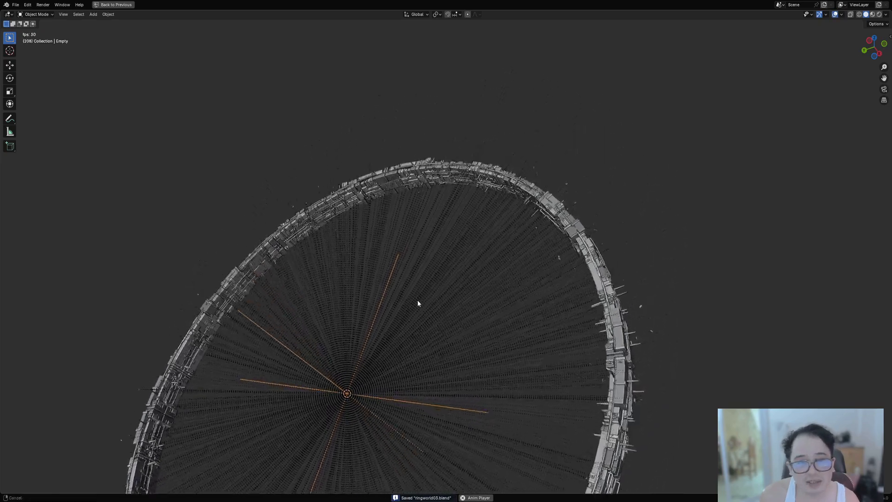
scroll(409, 301, "up", 1)
key("shift+alt+z")
scroll(416, 293, "up", 2)
right_click(447, 280)
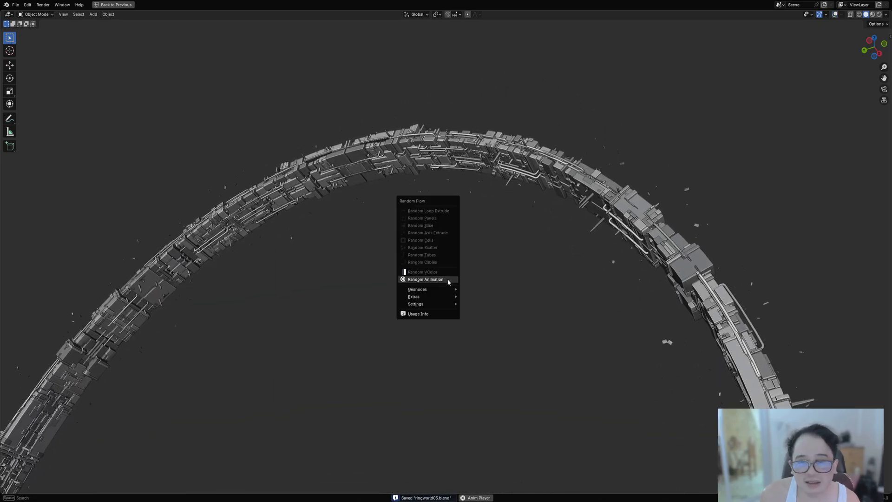
right_click(466, 275)
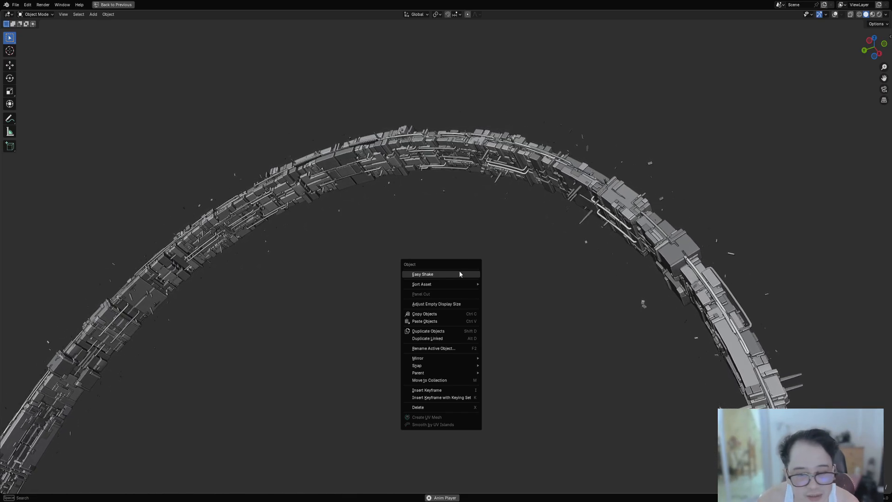
key("Escape")
key("shift+alt+z")
scroll(465, 325, "down", 4)
middle_click_drag(466, 328, 464, 262, "shift")
scroll(465, 262, "up", 3)
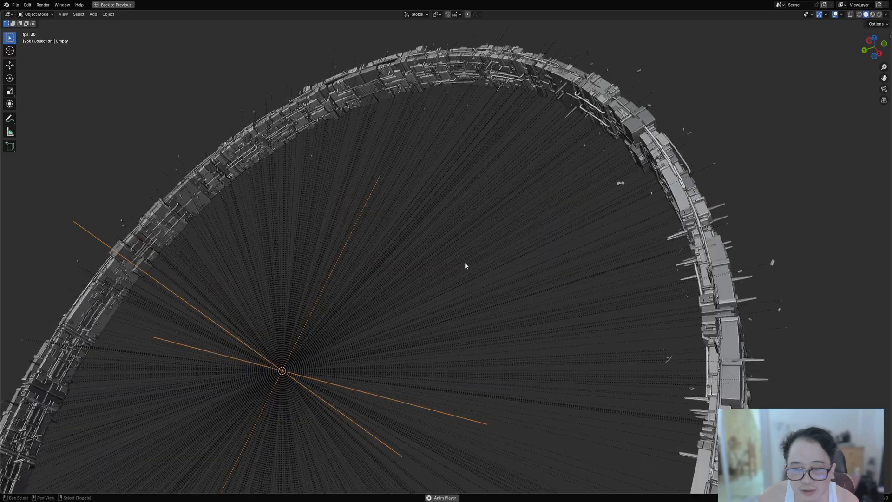
key("shift+v")
left_click(464, 263)
scroll(515, 282, "down", 5)
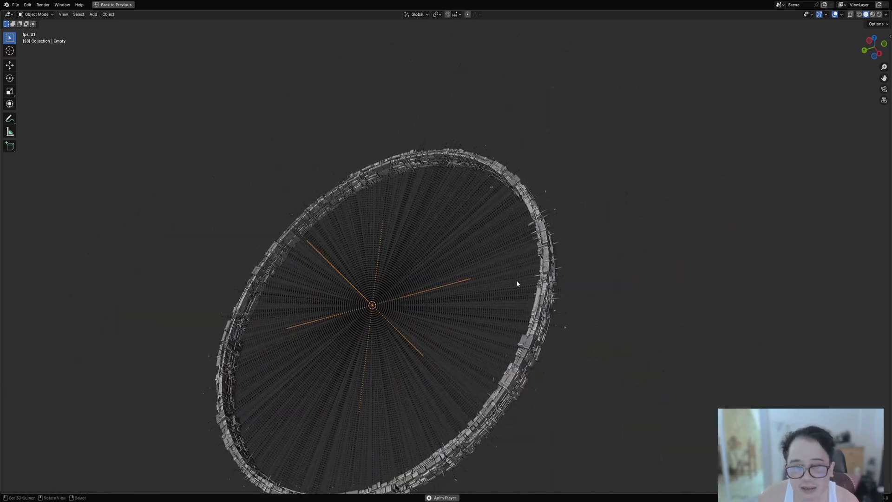
Apply Easy Shake to the central empty with Replace blending, moving on X, Y and Z, with Randomize and Uniform enabled.
key("shift+alt+z")
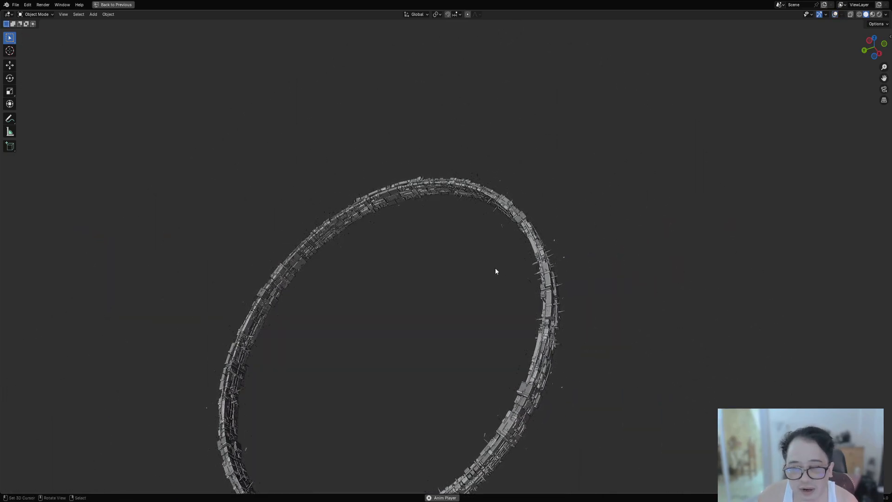
scroll(495, 268, "up", 4)
key("shift+v")
left_click(478, 264)
key("shift+v")
left_click(489, 287)
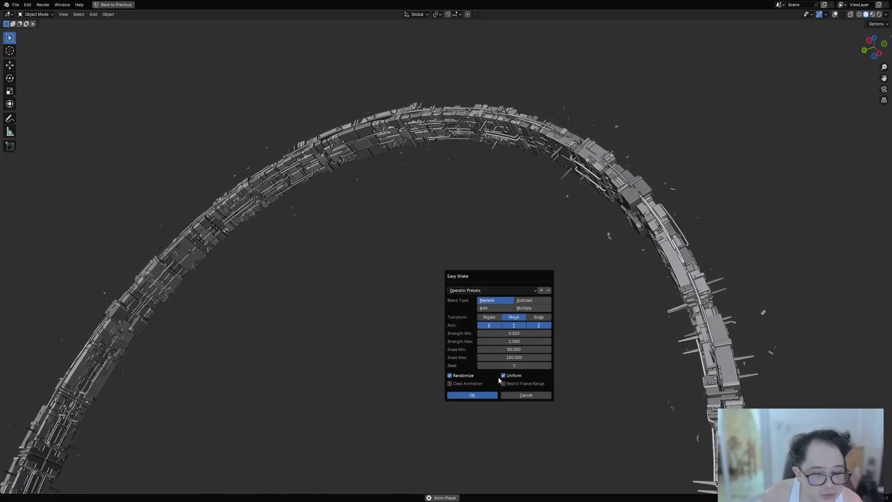
left_click(491, 394)
Set the Easy Shake strength to a minimum of 0.1 and a maximum of 0.2.
scroll(519, 318, "down", 2)
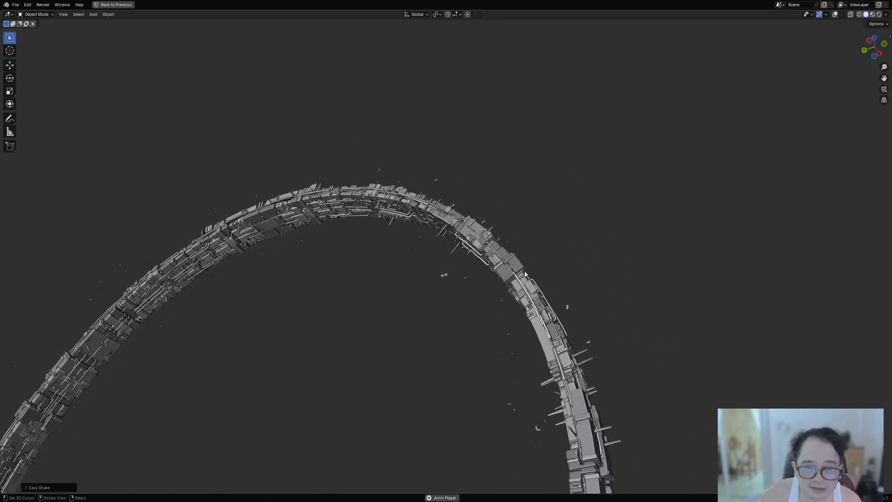
key("F9")
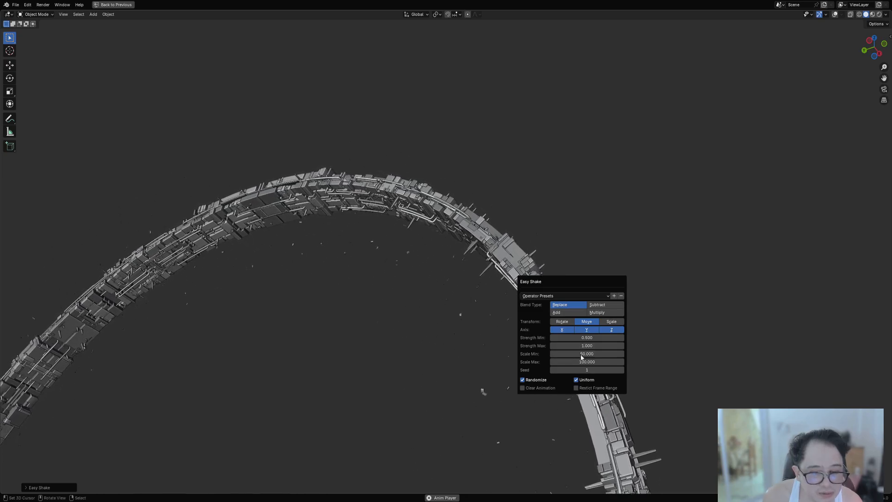
double_click(579, 337)
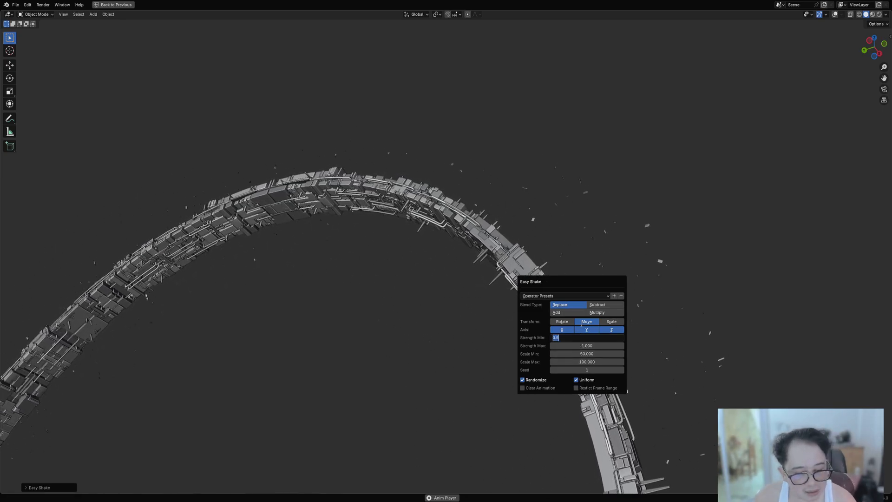
type("0.1")
key("Tab")
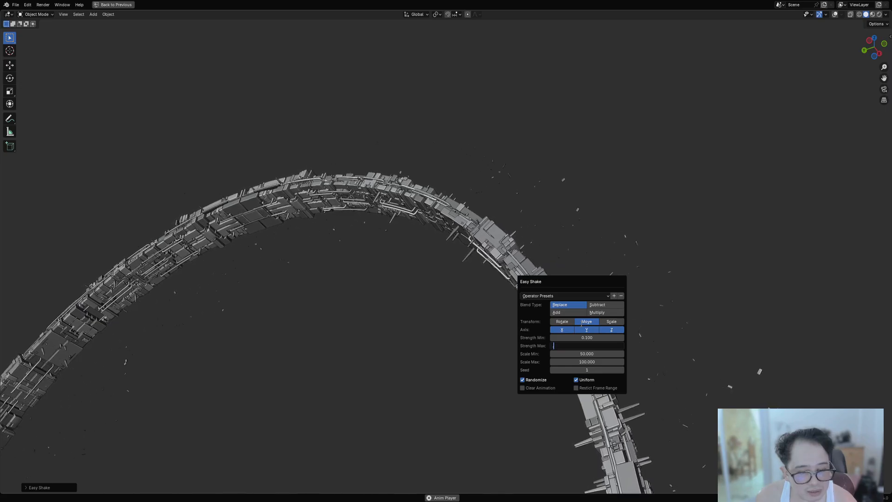
key("Return")
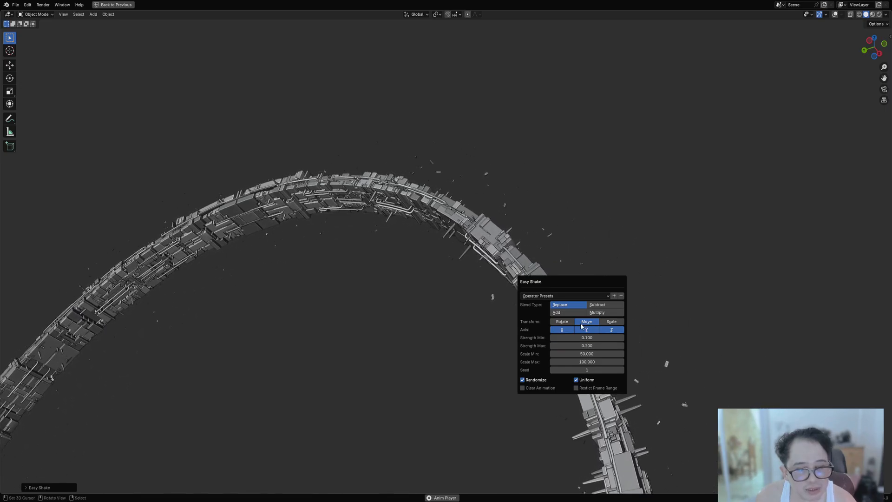
Set the central empty's Easy Shake scale to a minimum of 100 and a maximum of 300.
left_click(582, 353)
left_click(542, 352)
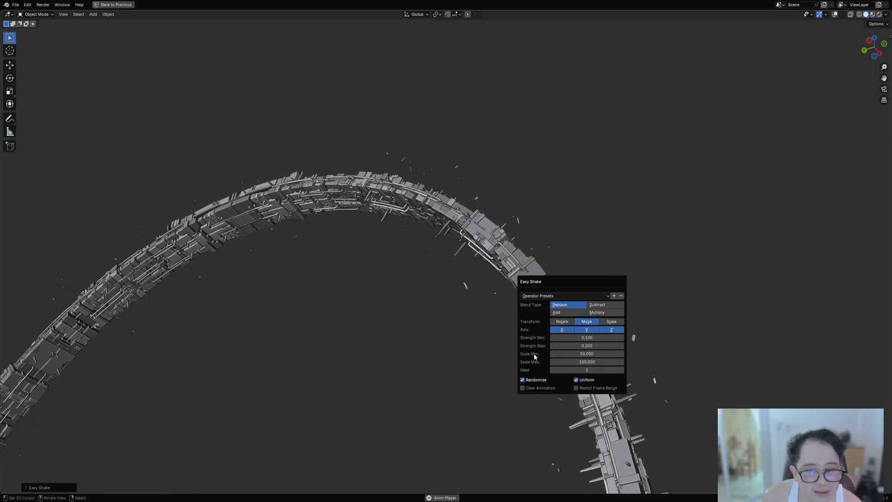
left_click(589, 354)
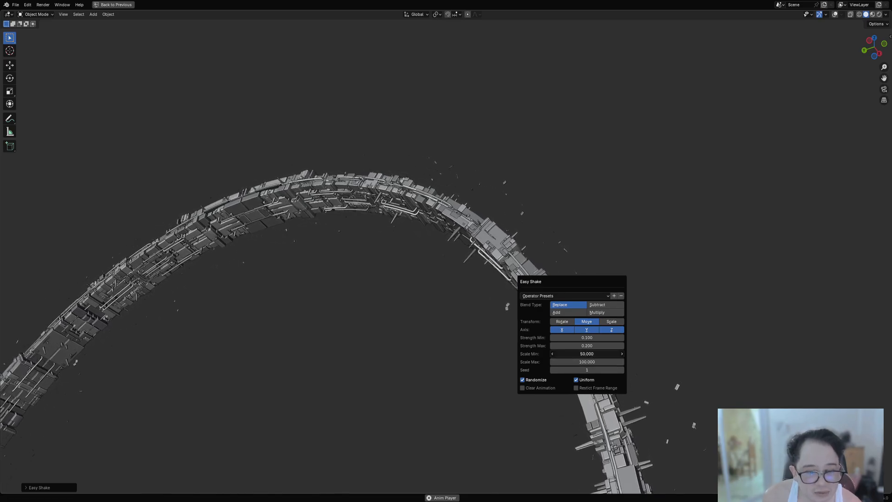
type("100")
key("Tab")
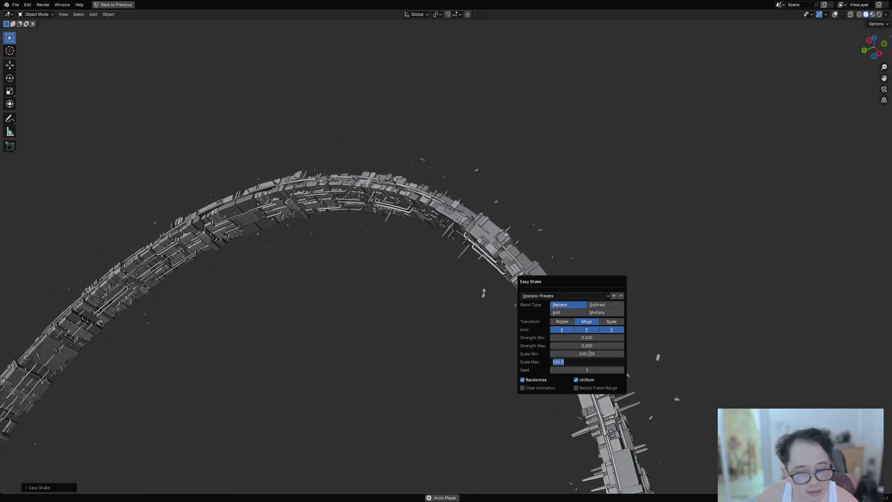
type("300")
key("Return")
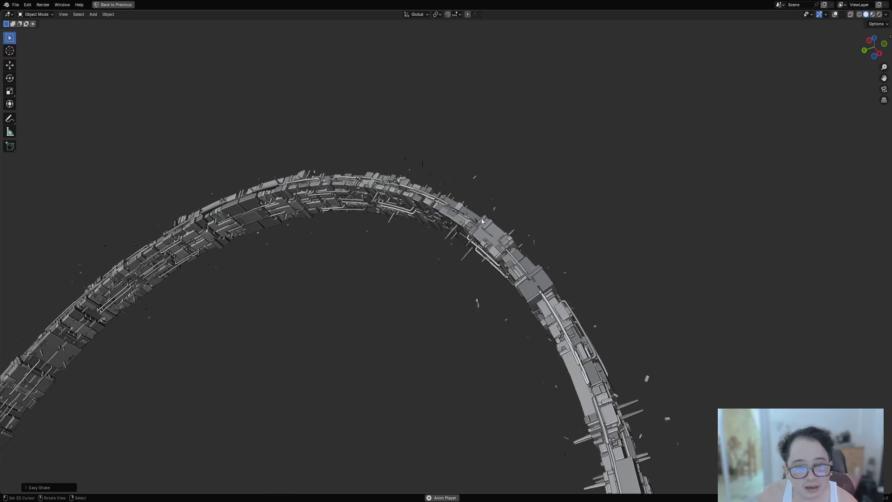
Set the Easy Shake seed of the central empty to 24 while viewing the ring's centre from the side.
middle_click_drag(496, 219, 495, 310)
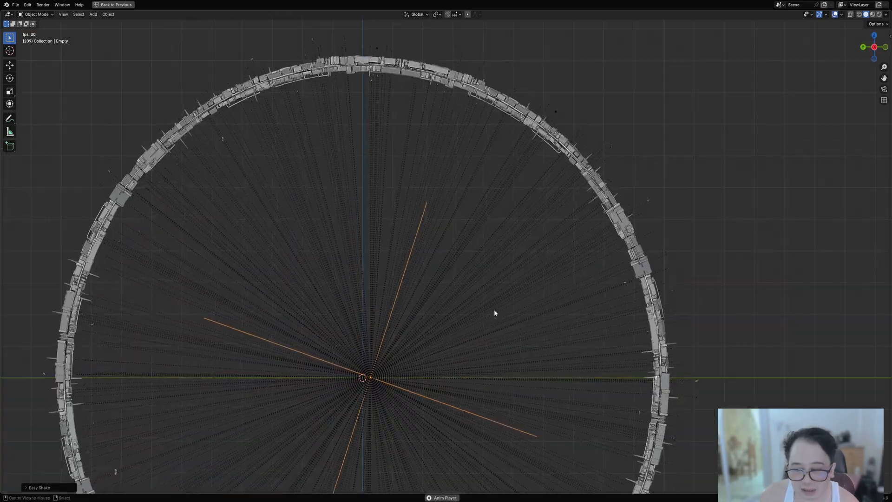
scroll(462, 332, "down", 3)
scroll(484, 245, "up", 6)
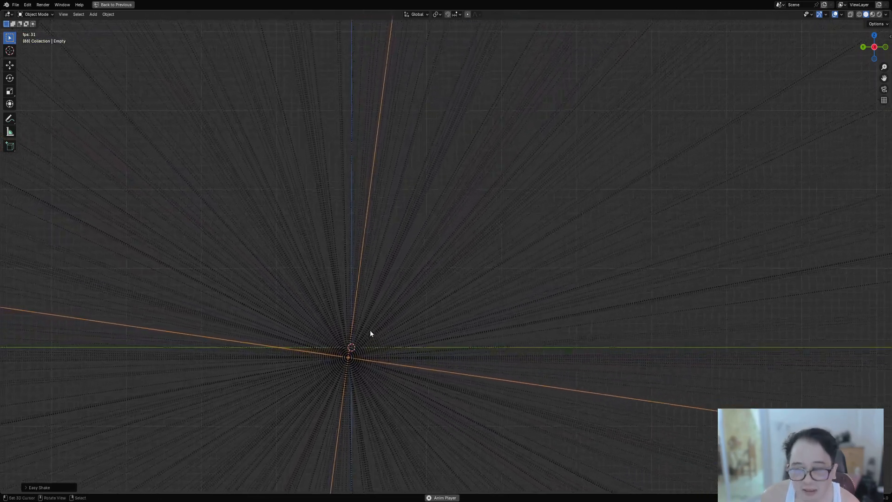
key("F9")
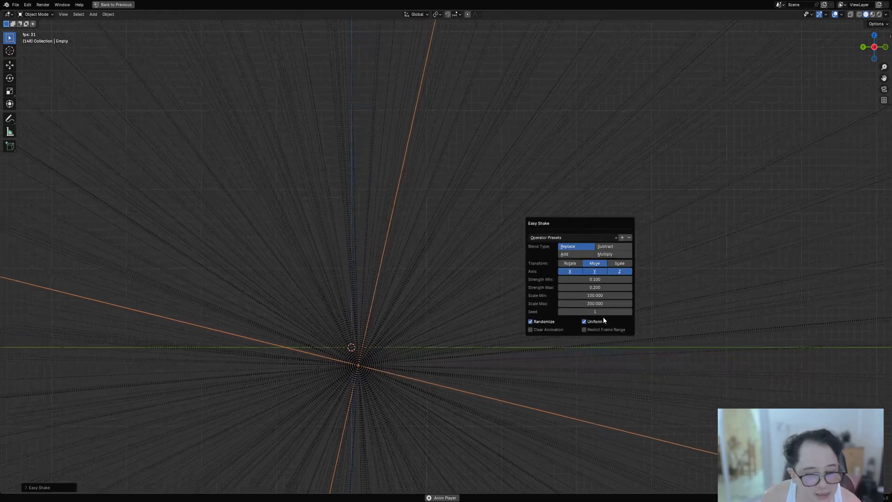
scroll(596, 308, "up", 1, "ctrl")
scroll(596, 309, "up", 9, "ctrl")
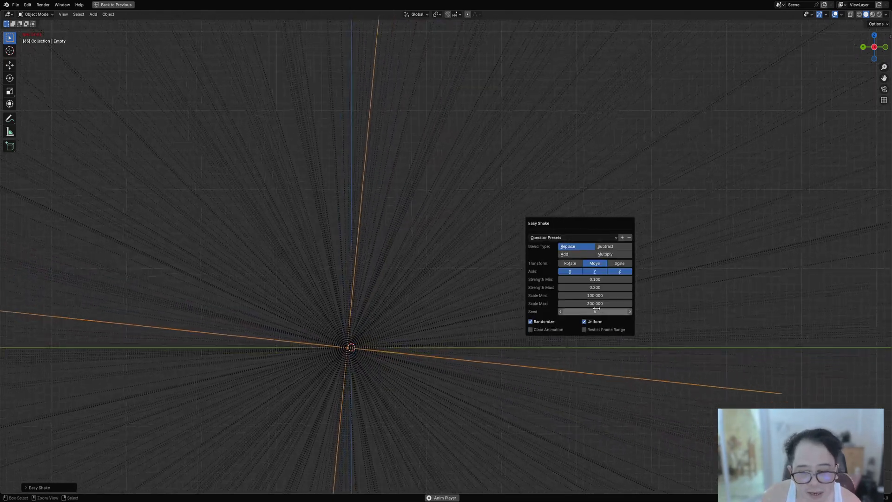
scroll(596, 308, "up", 9, "ctrl")
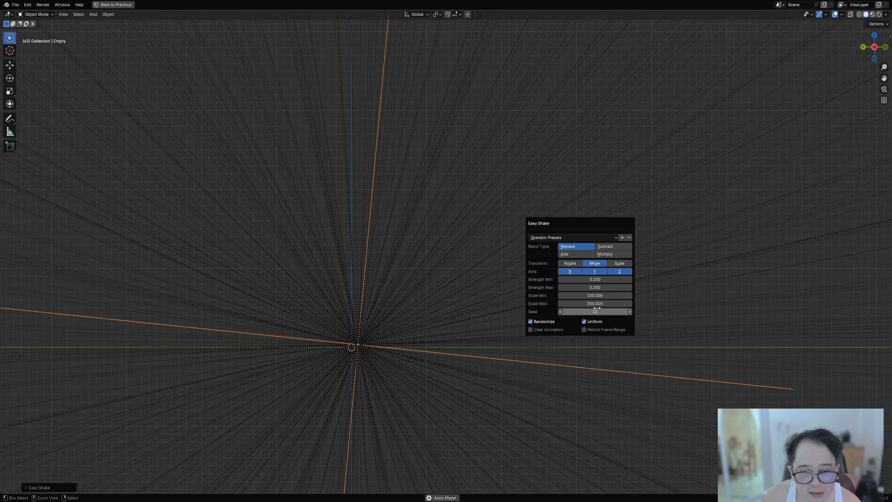
scroll(596, 308, "up", 4, "ctrl")
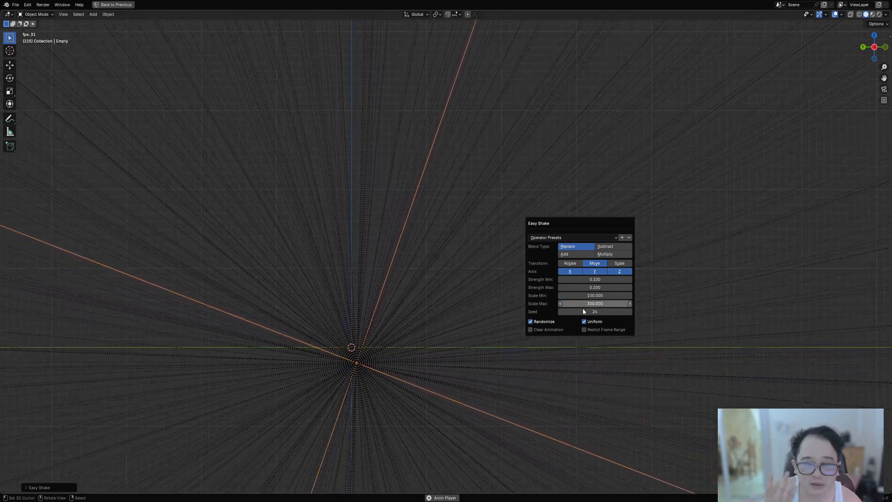
Examine the shaking ring and its debris from an angle and close up with overlays hidden.
middle_click_drag(402, 302, 451, 346)
scroll(513, 256, "up", 3)
scroll(451, 345, "up", 2)
key("alt+shift+z")
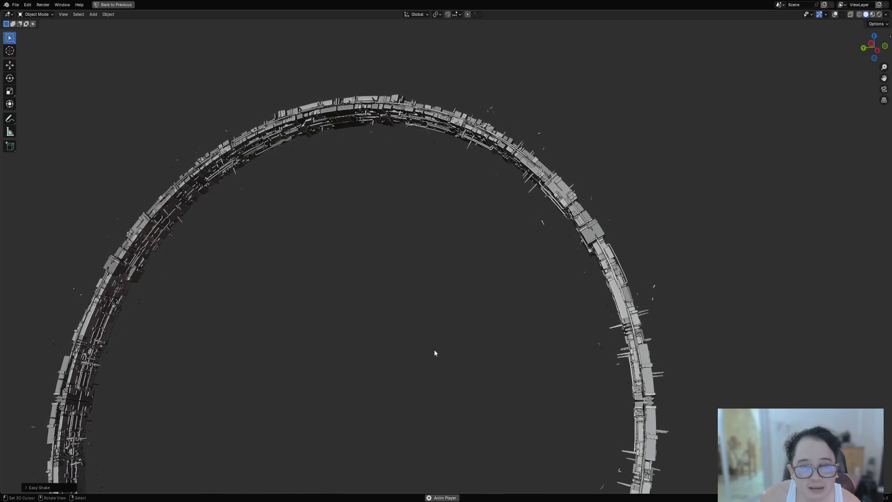
middle_click_drag(434, 349, 416, 340)
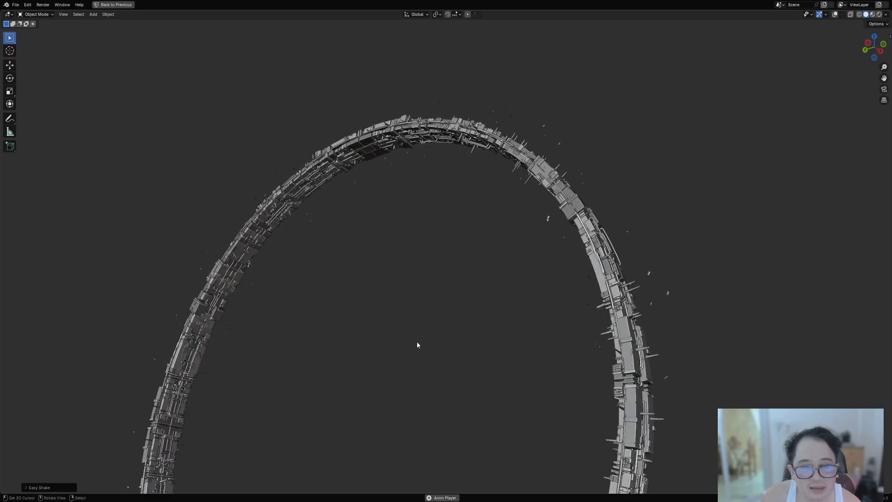
middle_click_drag(576, 219, 480, 258, "shift")
scroll(480, 259, "up", 3)
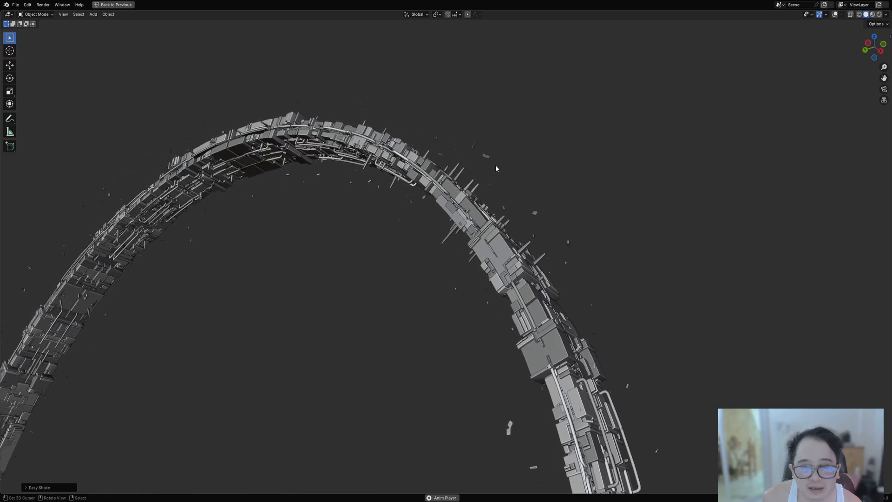
scroll(439, 260, "down", 4)
scroll(440, 230, "up", 3)
Align the camera to the angled view of the ring and restore the full workspace layout.
key("KP_0")
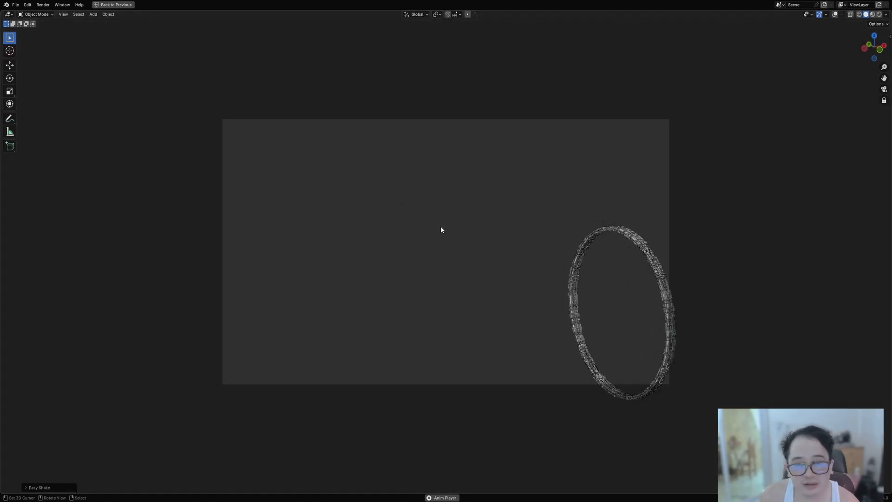
key("KP_0")
key("KP_0")
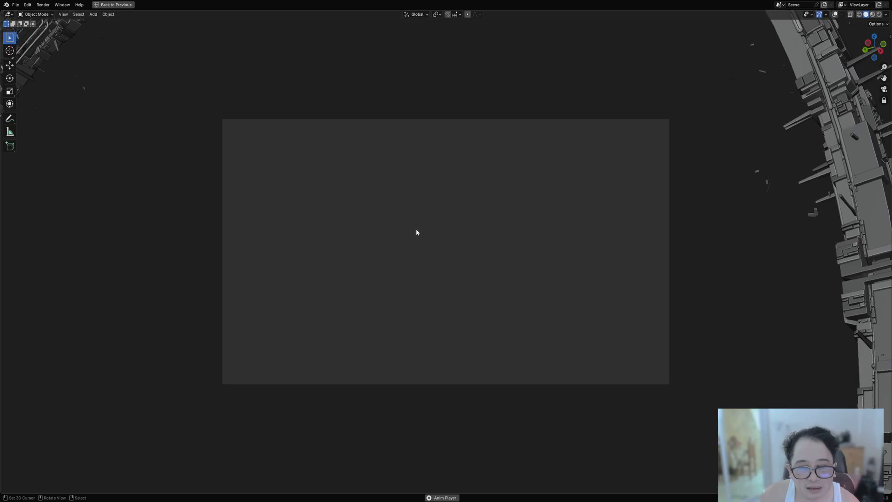
key("ctrl+space")
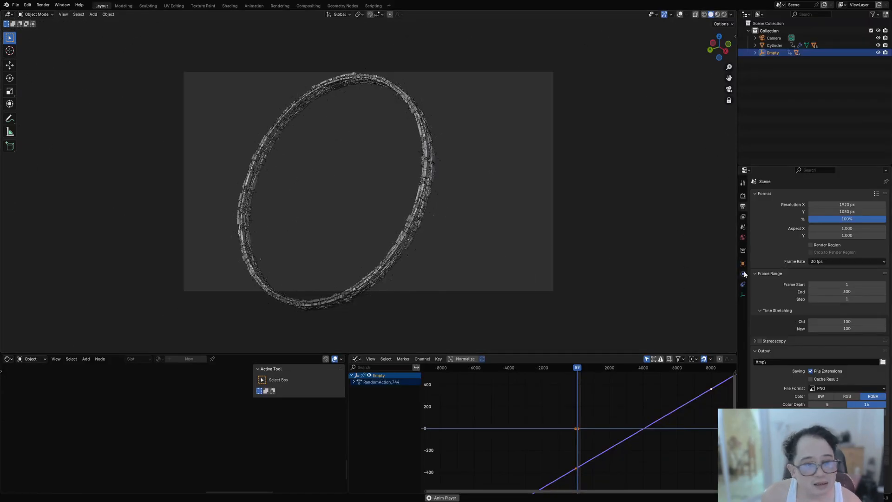
Apply the Shorts format preset to make the output a 1080 × 1920 px vertical frame at 60 fps.
left_click(742, 238)
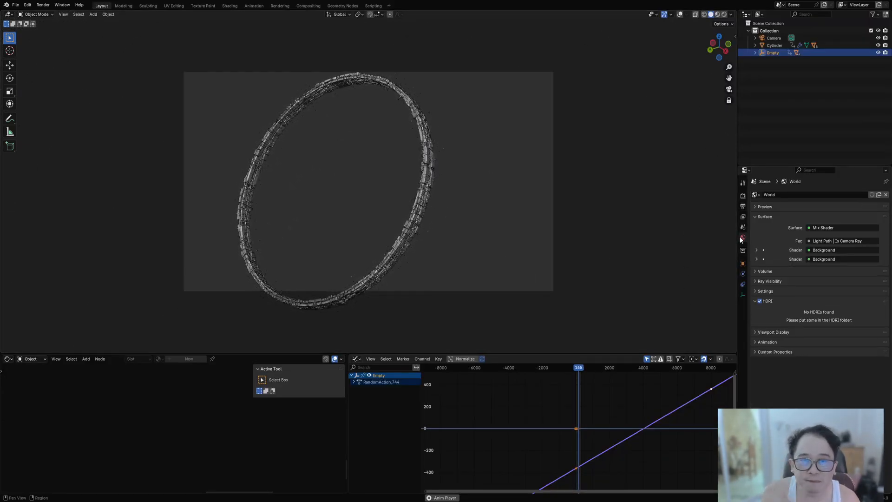
left_click(742, 196)
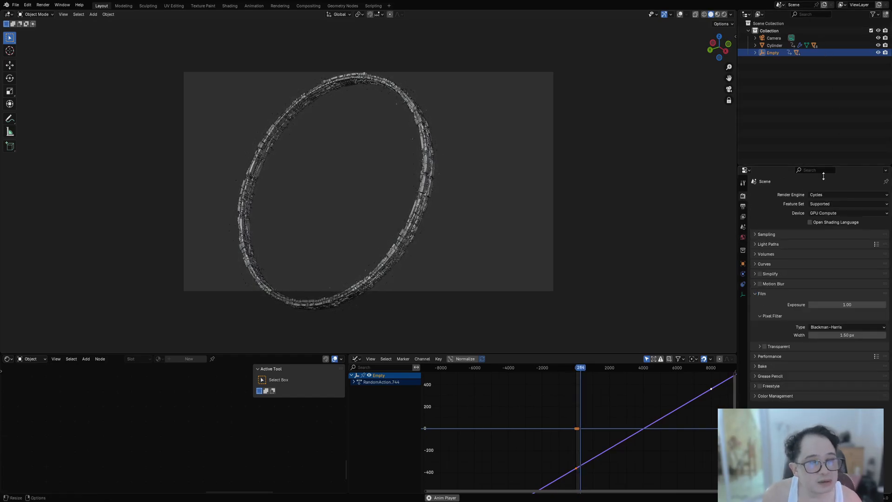
left_click(743, 205)
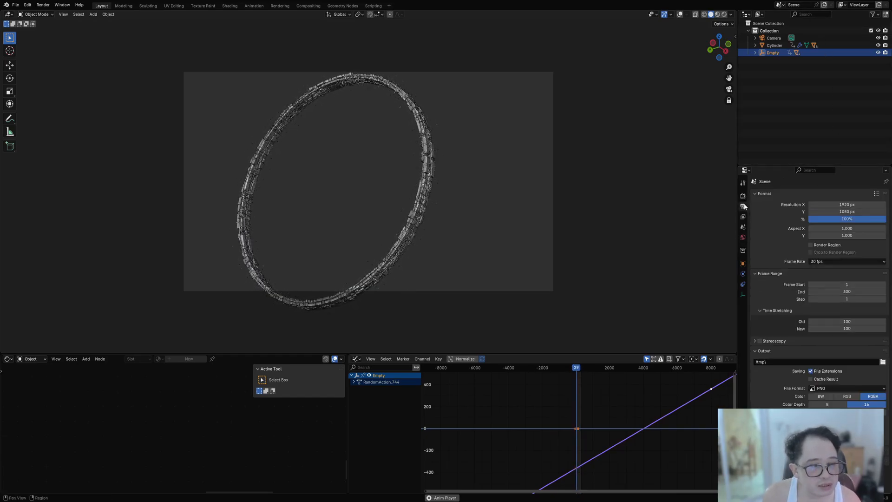
left_click(876, 194)
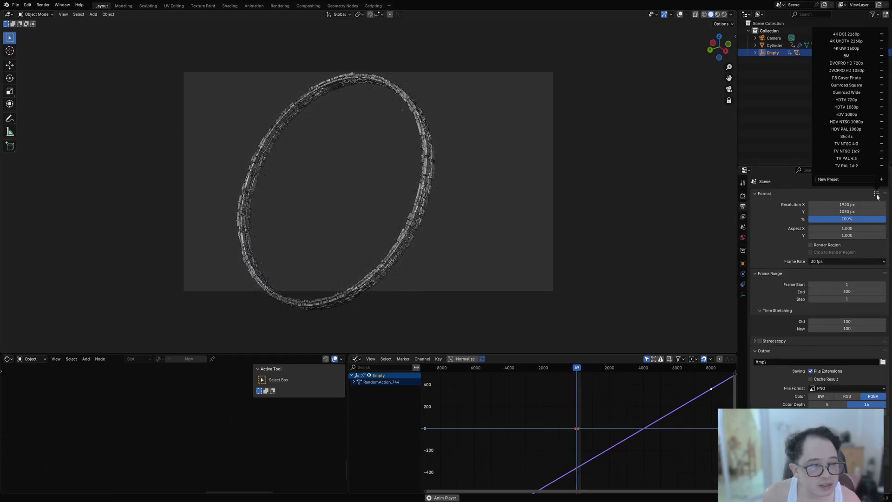
left_click(852, 137)
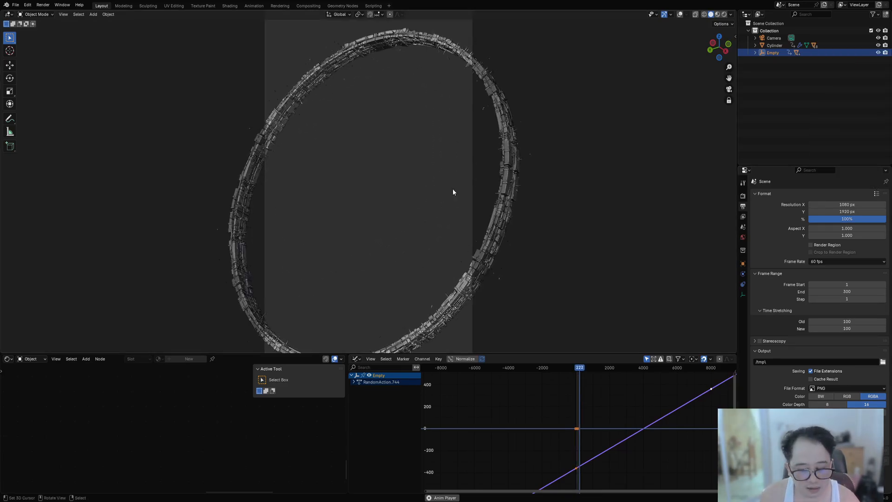
Select the camera, reframe it so the whole ring fits inside the vertical frame, and save the file.
scroll(453, 189, "down", 1)
middle_click_drag(446, 183, 460, 177)
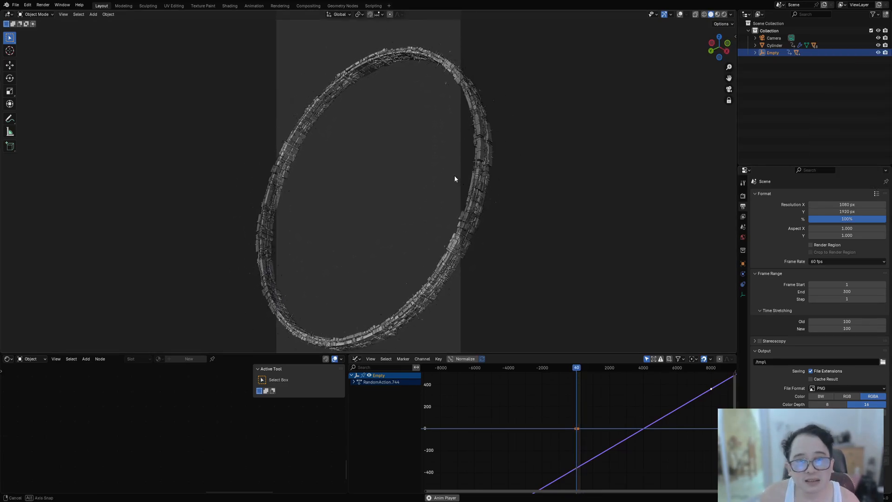
left_click(771, 39)
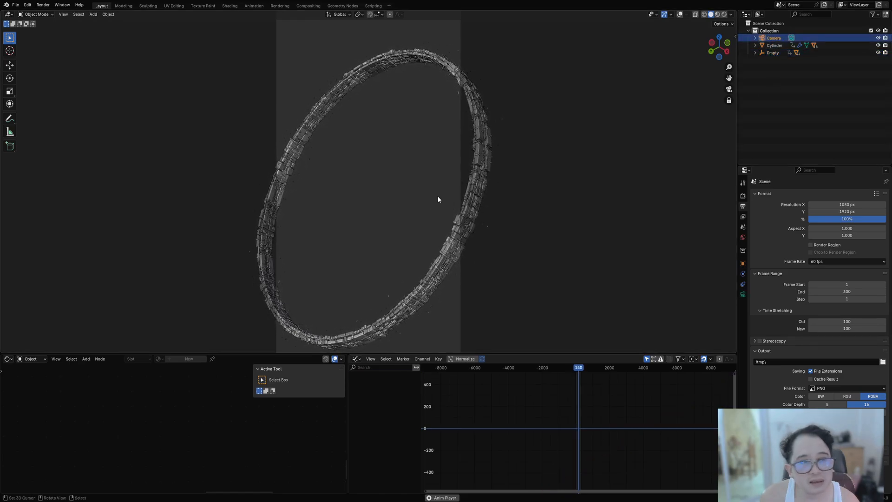
key("shift+alt+z")
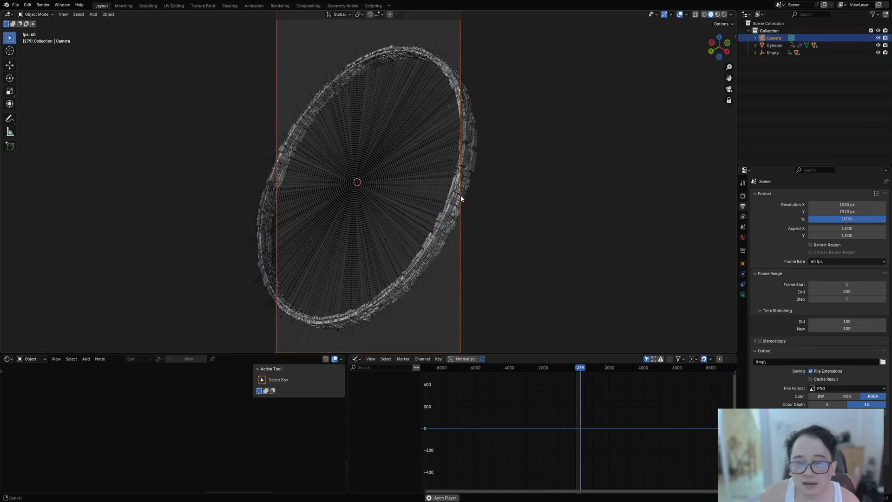
key("shift+alt+z")
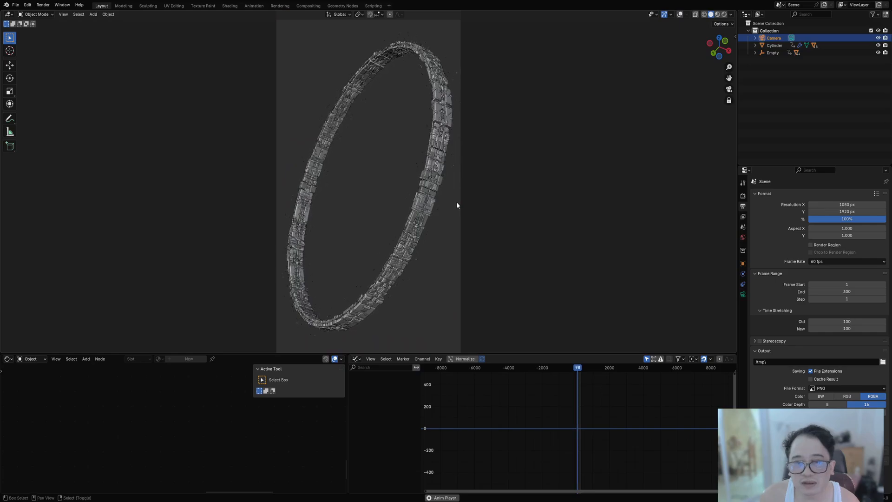
key("ctrl+s")
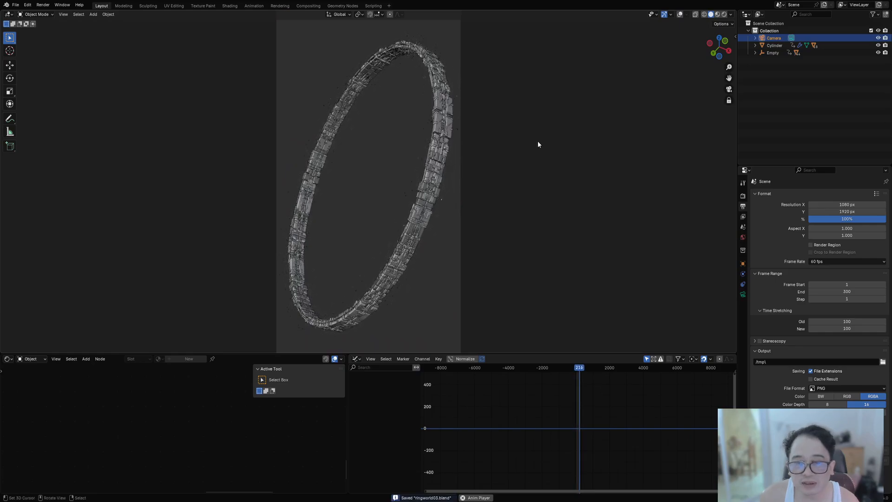
Apply Easy Shake to the camera with the same settings used for the central empty.
key("shift+q")
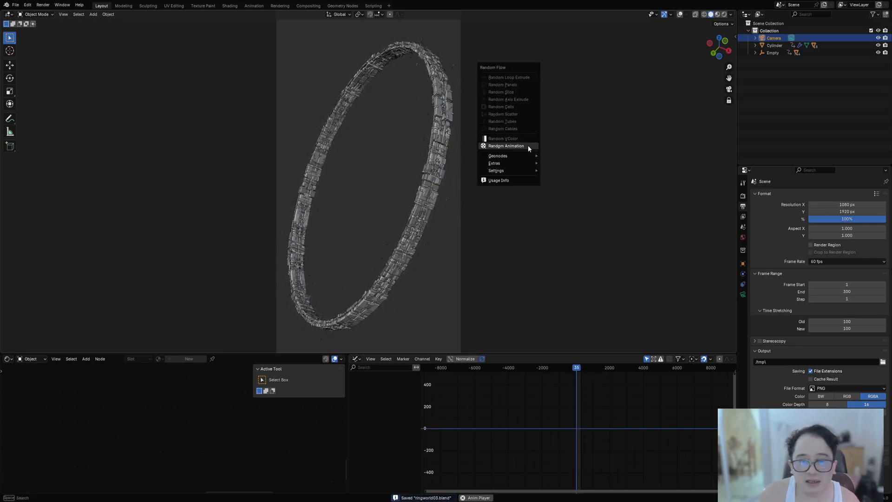
right_click(665, 163)
key("shift+alt+z")
key("shift+alt+z")
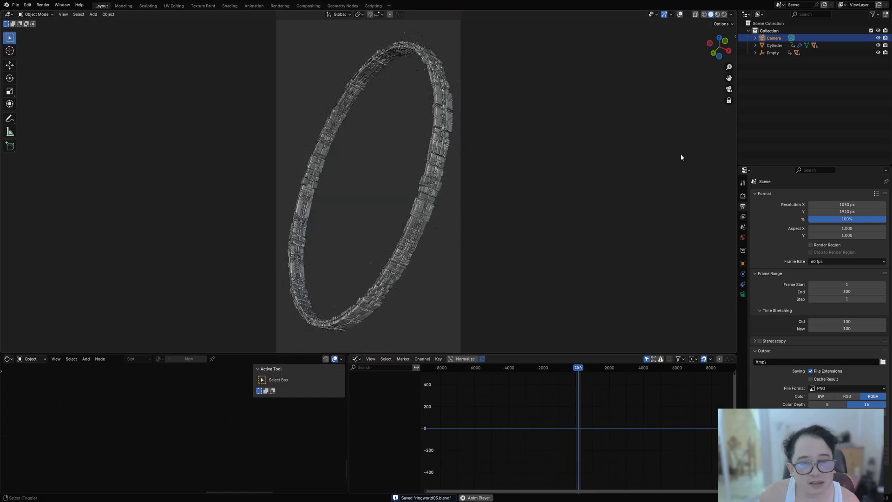
right_click(575, 164)
left_click(576, 163)
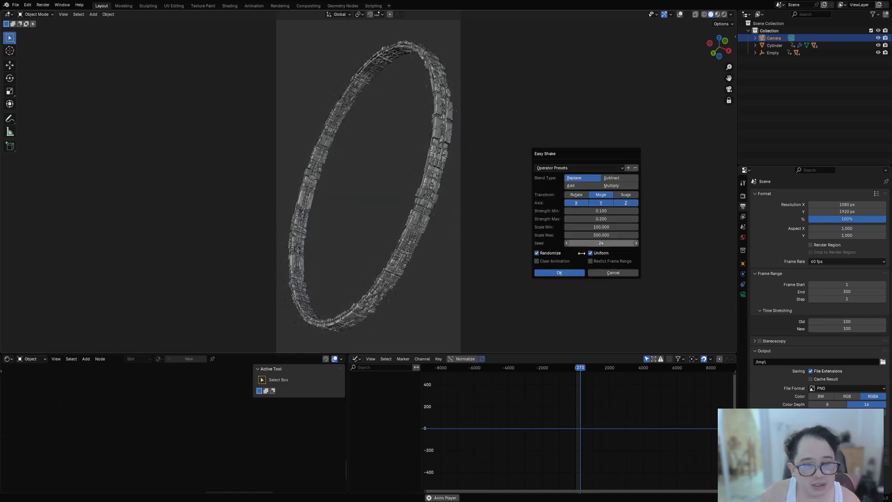
left_click(575, 271)
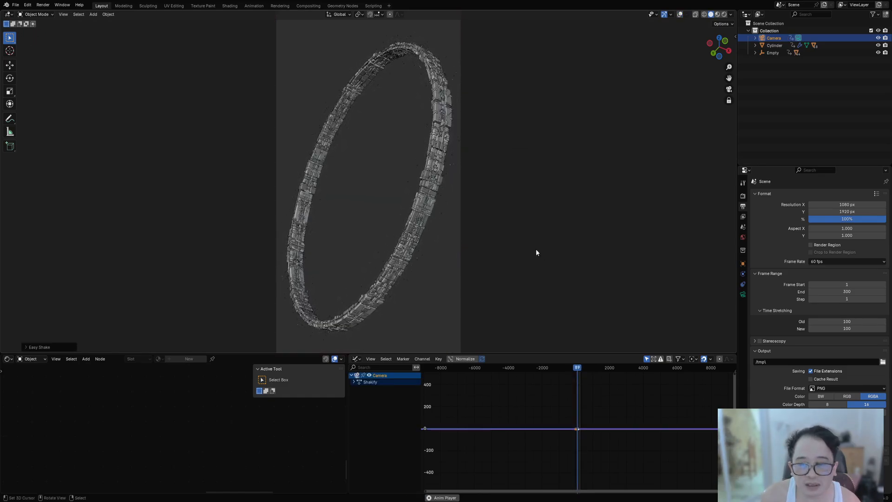
Try a camera shake strength of 0.4 minimum and 0.8 maximum.
key("F9")
left_click(582, 296)
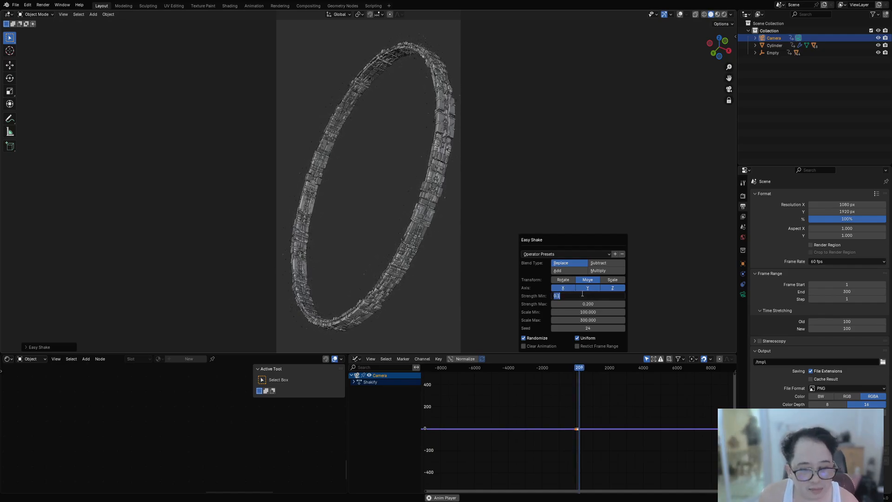
type("0.4")
key("Tab")
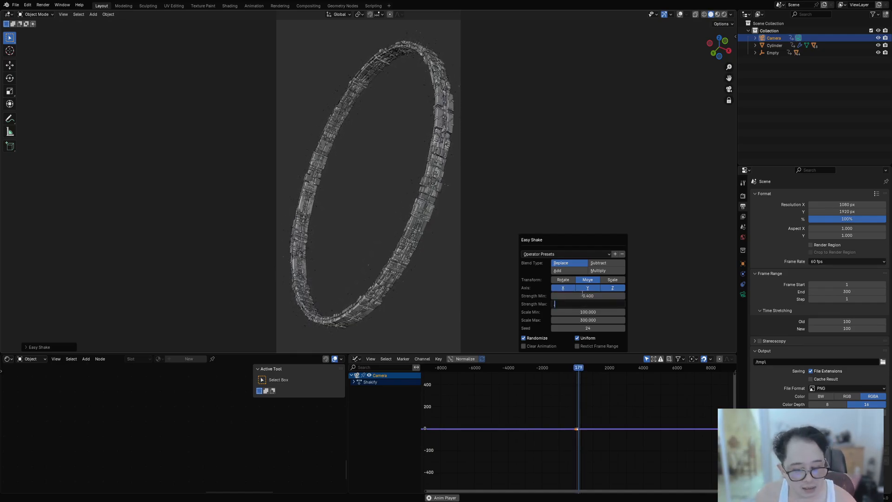
type("0.8")
key("Return")
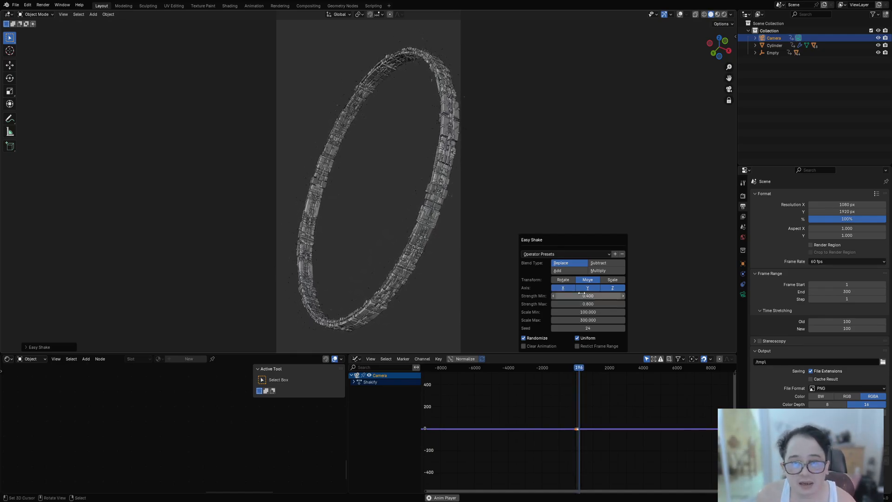
Set the camera's Easy Shake strength to a minimum of 0.3 and a maximum of 0.6.
left_click(583, 295)
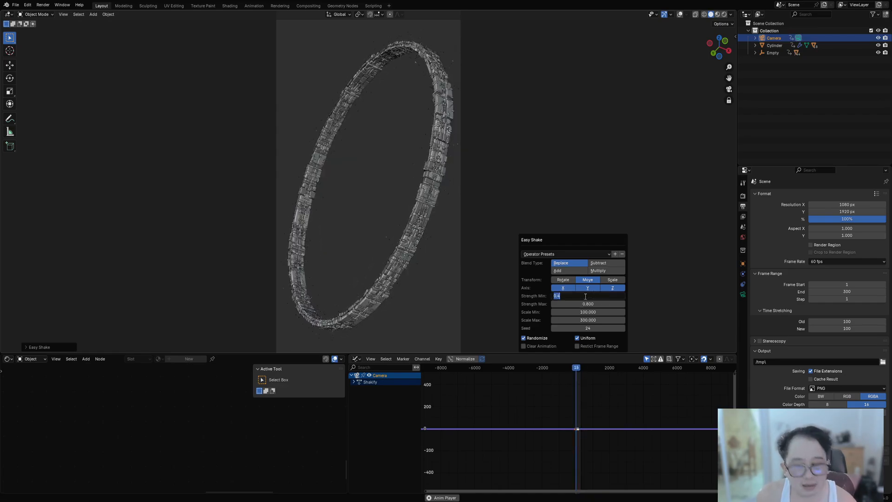
type(".3")
key("Tab")
type(".6")
key("Return")
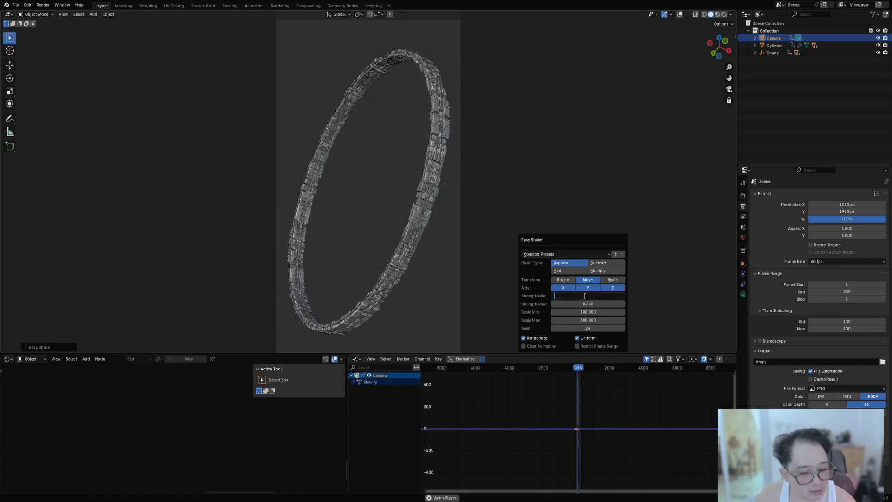
Reduce the camera's Easy Shake strength to a maximum of 0.2.
type("0.2")
key("Return")
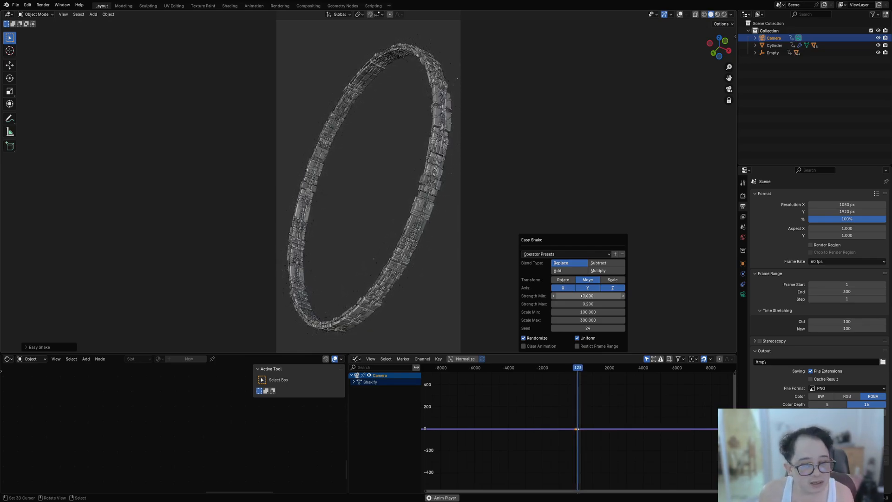
scroll(599, 437, "up", 3)
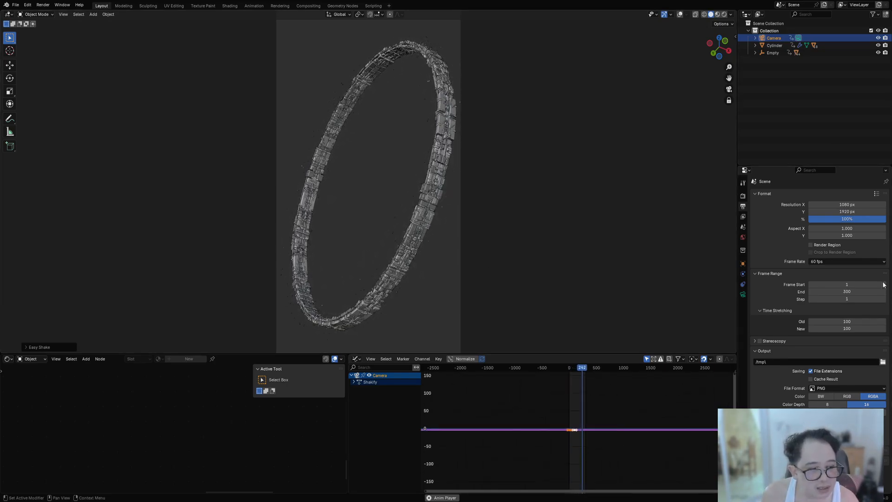
Extend the animation to 20 seconds at 60 fps by setting the frame range from 1 to 1200.
left_click(860, 285)
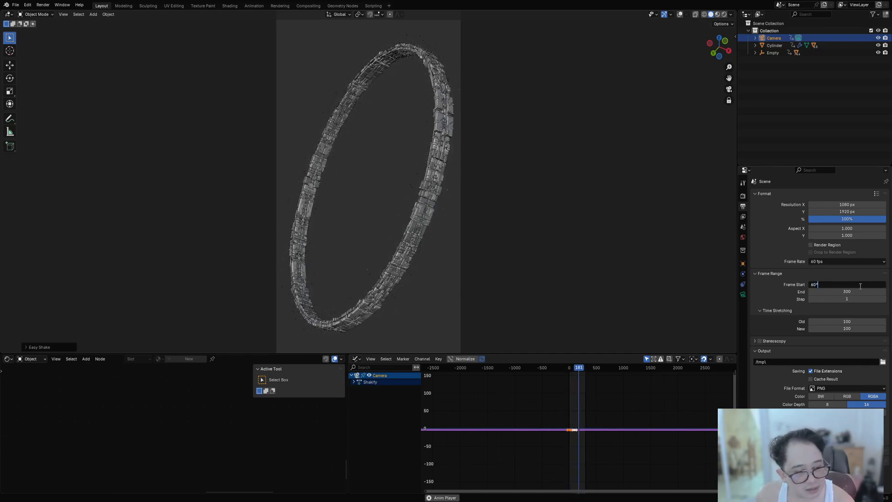
key("Return")
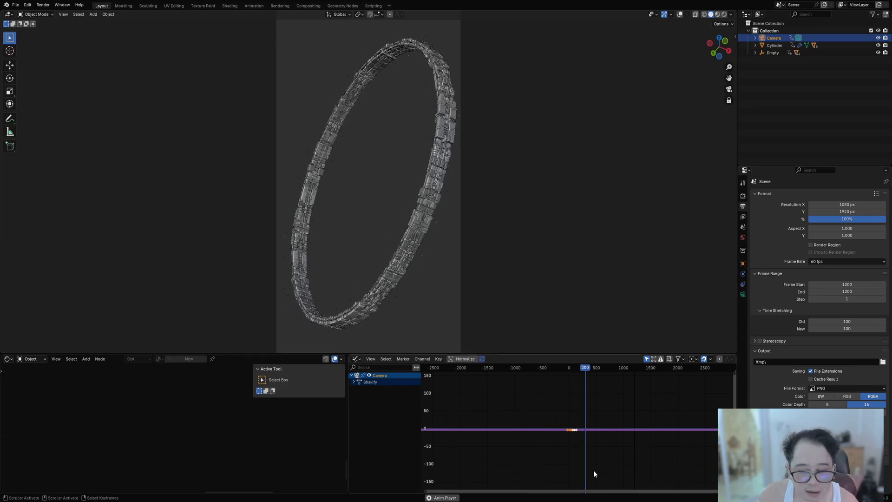
scroll(607, 428, "down", 6)
scroll(607, 429, "up", 10)
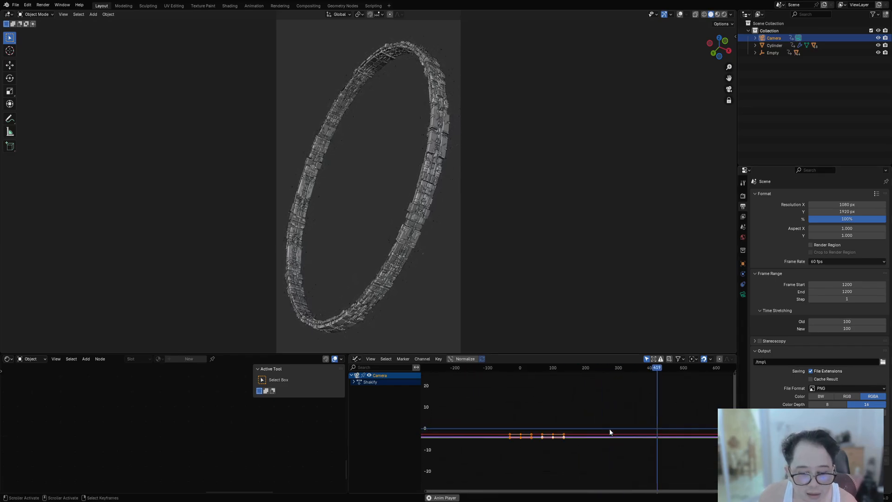
scroll(609, 432, "down", 3)
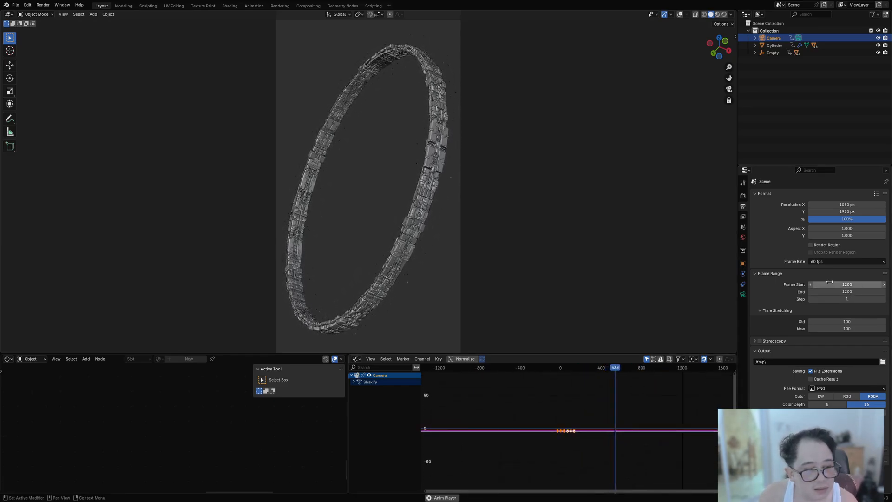
key("BackSpace")
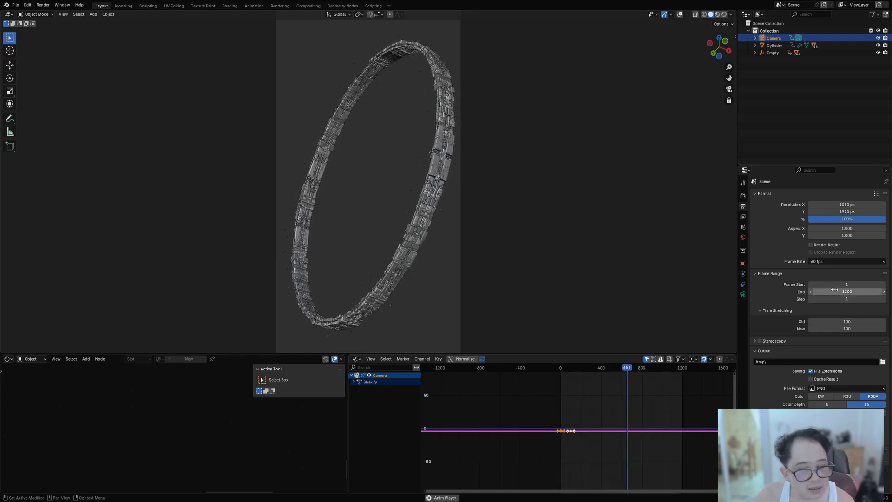
left_click(835, 291)
key("Return")
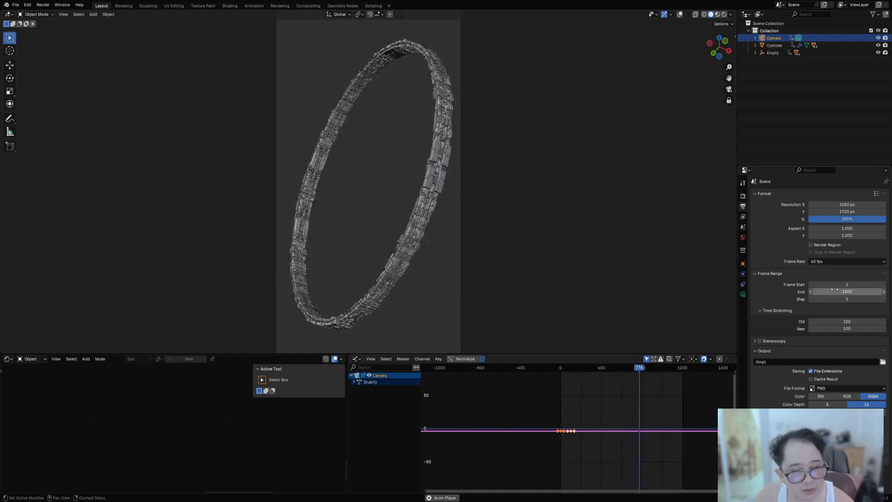
Switch the viewport to rendered shading and enable Render Region for the camera frame.
left_click_drag(648, 379, 557, 382)
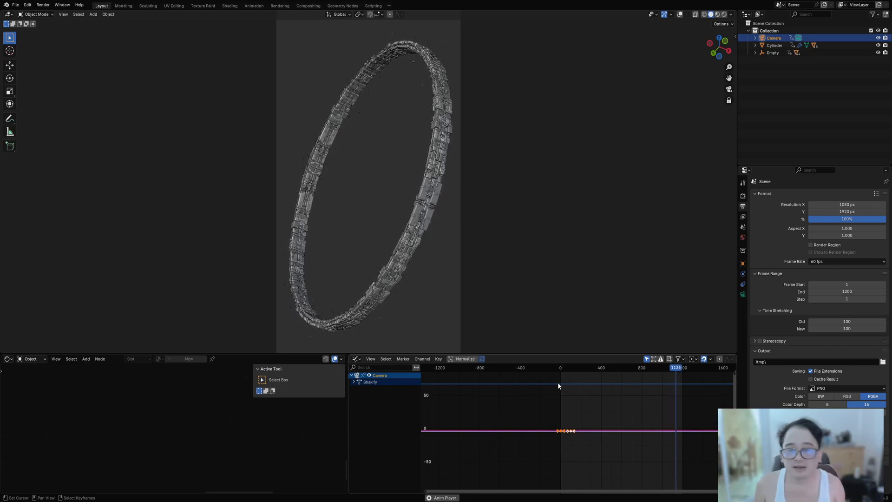
key("z")
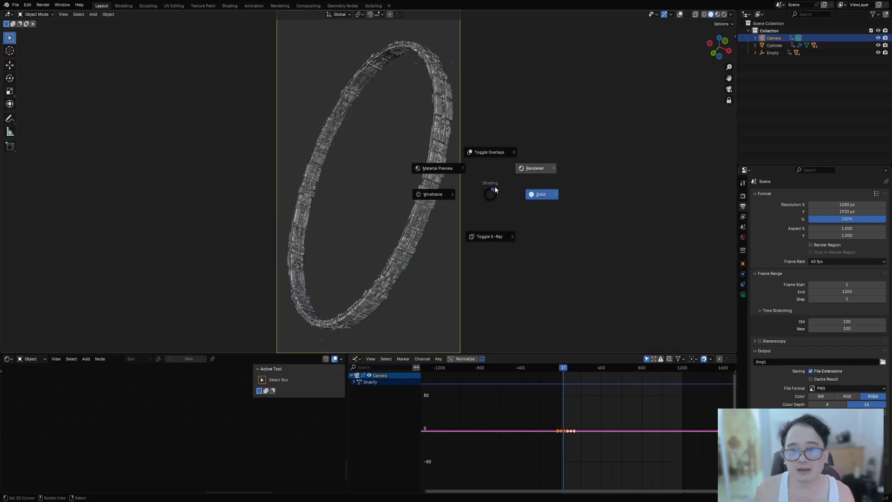
left_click(512, 164)
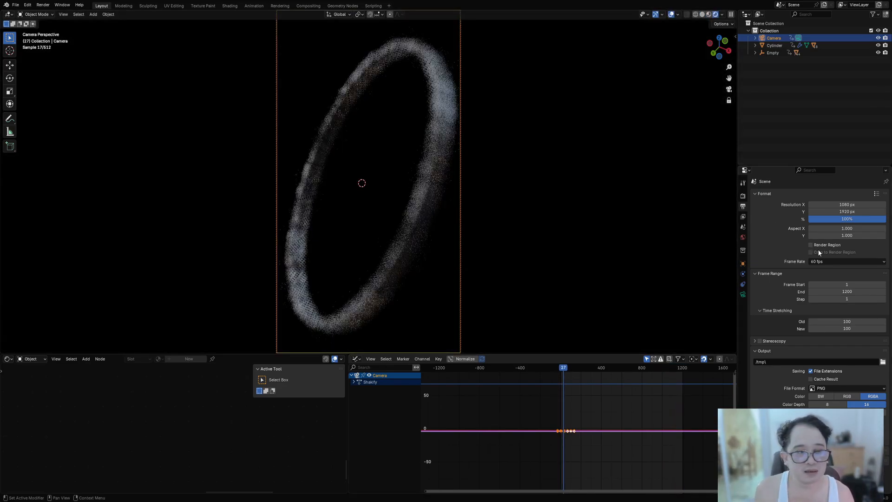
left_click(810, 244)
right_click(416, 219, "shift")
Turn off the camera's depth of field and hide the viewport overlays.
key("n")
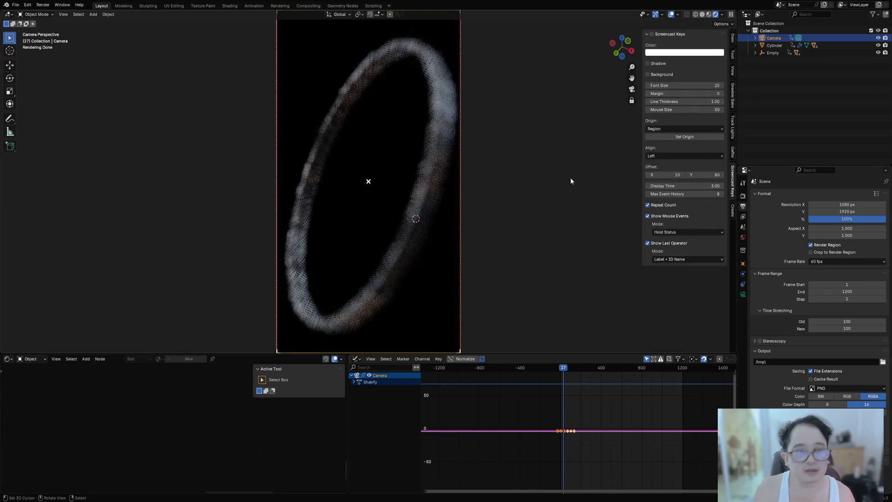
left_click(733, 134)
left_click(667, 54)
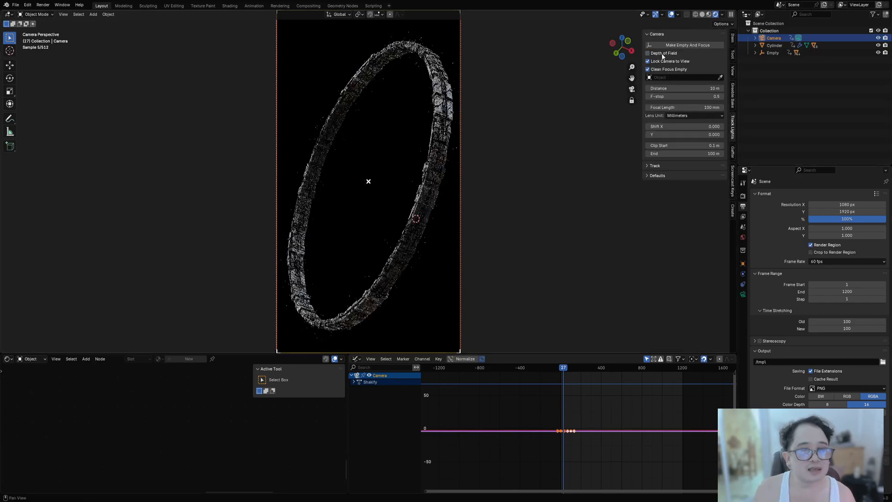
key("n")
key("shift+alt+z")
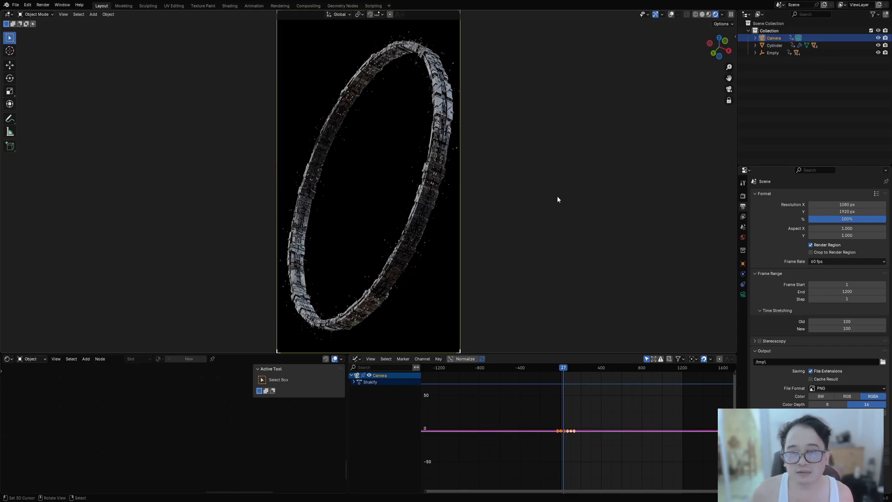
Leave the camera view and show the ring in a maximized viewport with solid shading.
key("KP_0")
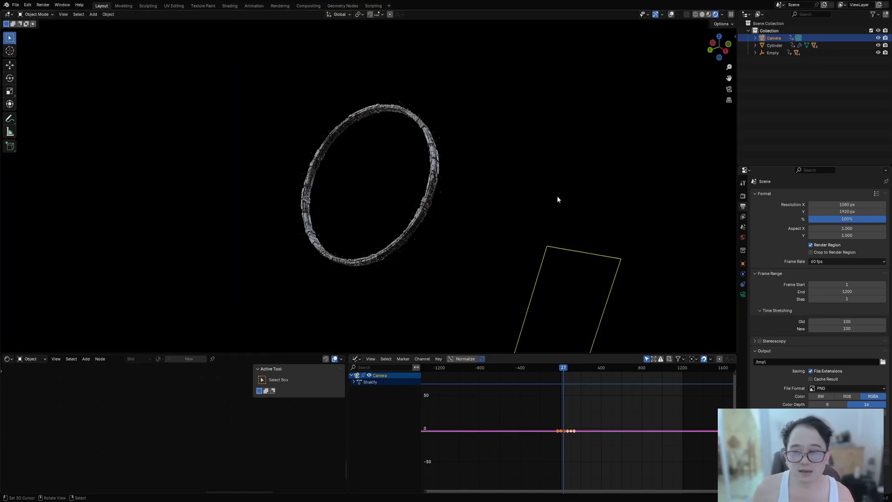
scroll(556, 196, "up", 6)
mouse_move(567, 178)
middle_mouse_down()
mouse_move(551, 166)
mouse_move(585, 132)
mouse_move(499, 263)
mouse_move(539, 160)
mouse_move(517, 189)
mouse_move(572, 182)
mouse_move(418, 203)
mouse_move(415, 180)
mouse_move(423, 217)
mouse_move(405, 246)
mouse_move(420, 213)
mouse_move(414, 221)
mouse_move(462, 214)
mouse_move(480, 272)
mouse_move(508, 246)
mouse_move(513, 207)
middle_mouse_up()
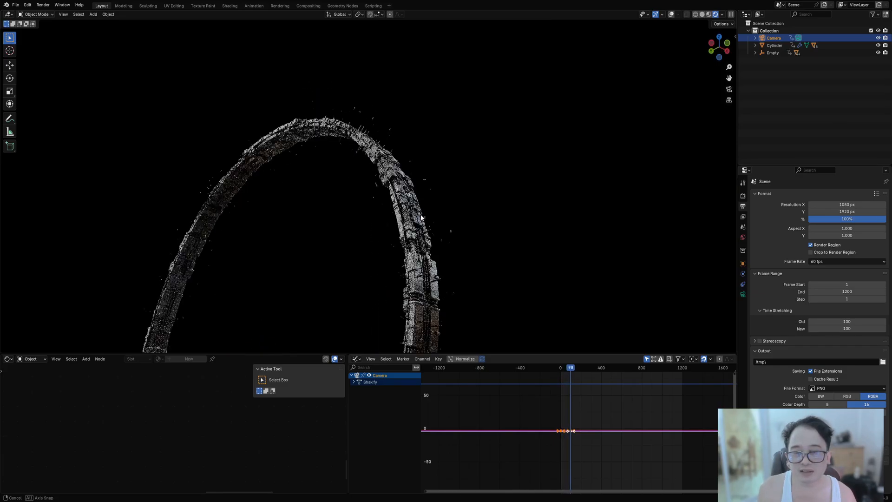
scroll(420, 214, "up", 2)
scroll(413, 221, "down", 2)
key("z")
key("Escape")
key("ctrl+space")
key("z")
left_click(554, 207)
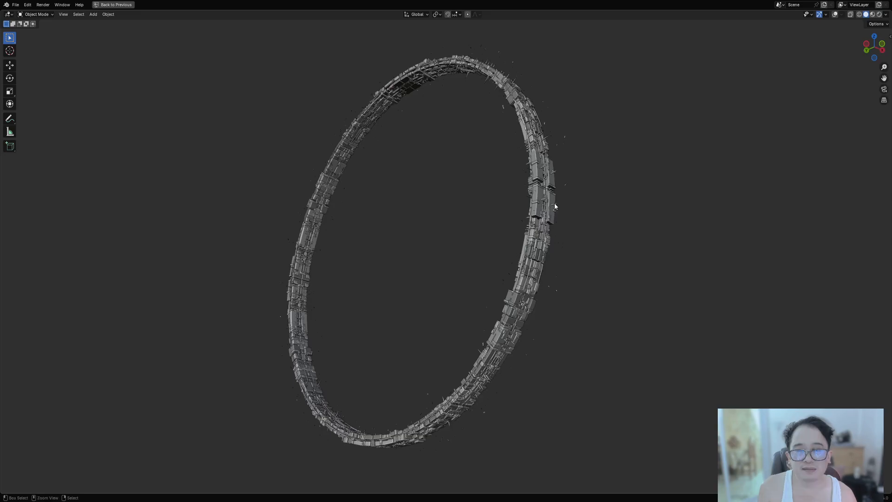